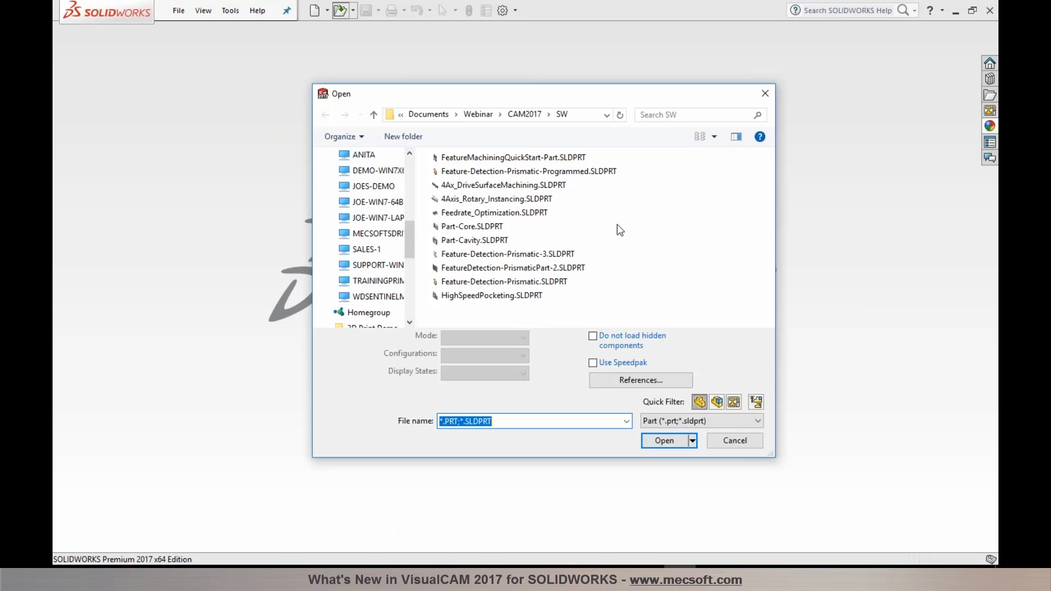
# - Open the part Feature-Detection-Prismatic.SLDPRT, check its design feature tree and return to the VisualCAM milling browser with an enlarged machining job list
pyautogui.click(564, 281)
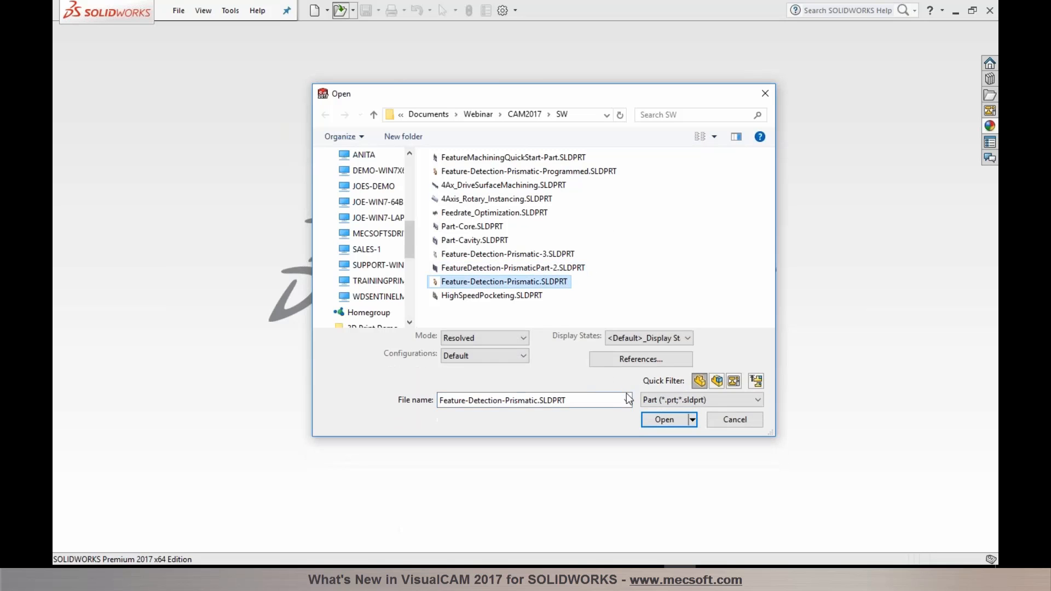
pyautogui.click(666, 419)
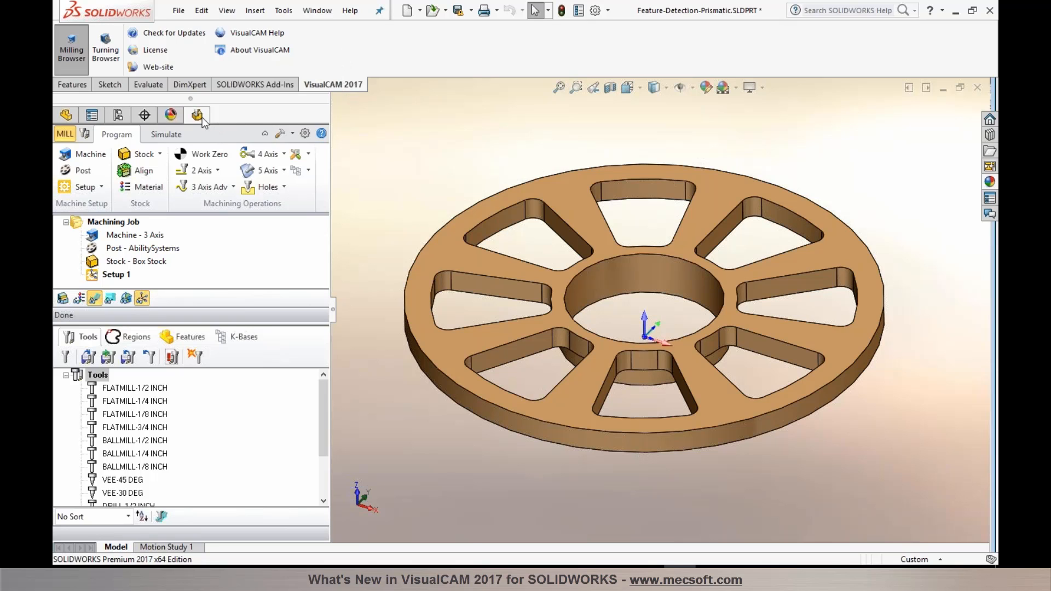
pyautogui.click(66, 116)
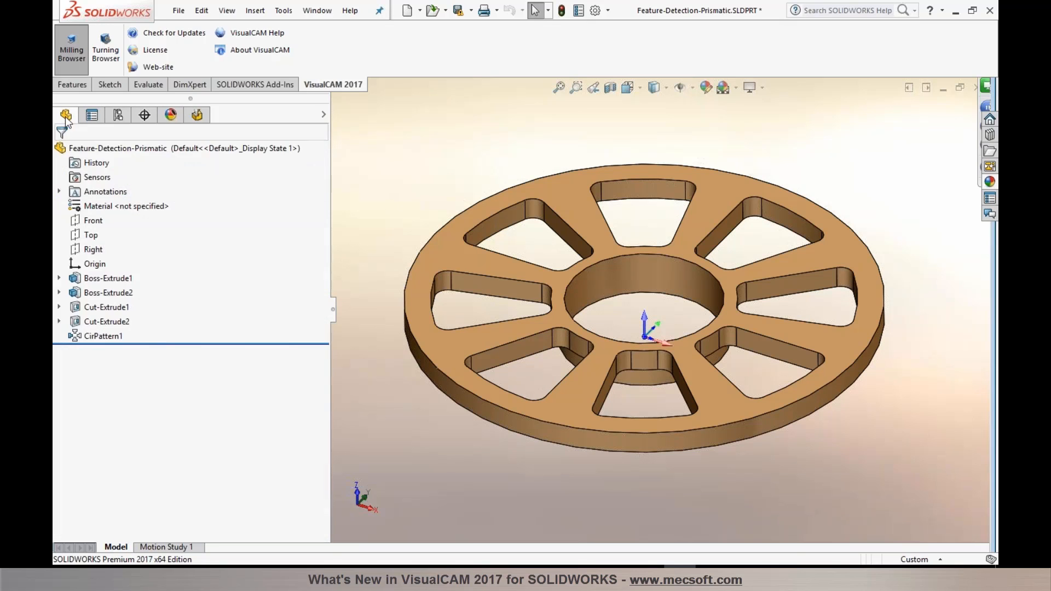
pyautogui.click(198, 116)
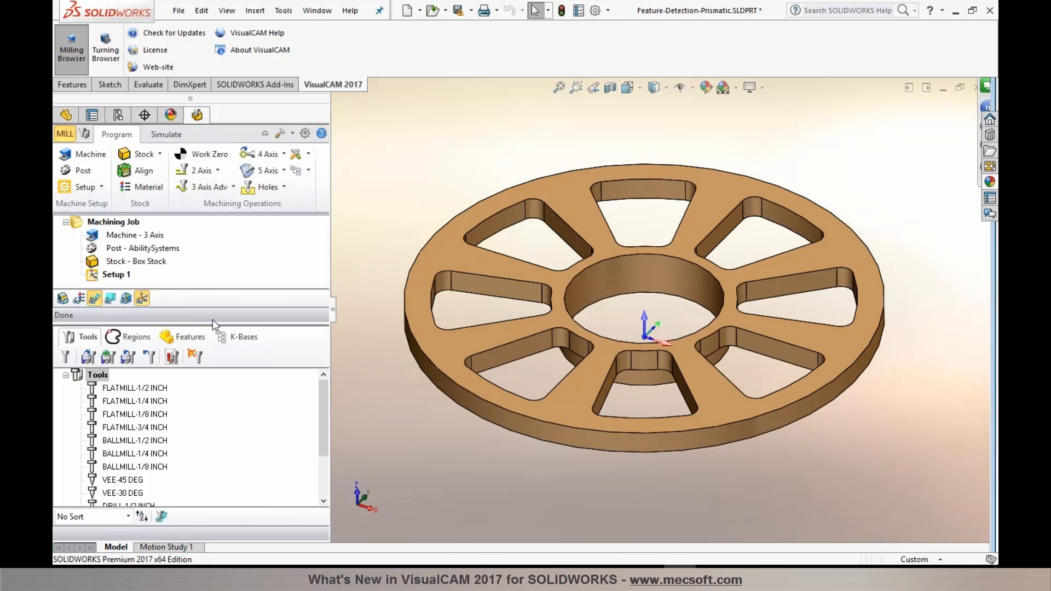
pyautogui.moveTo(213, 322); pyautogui.dragTo(212, 342)
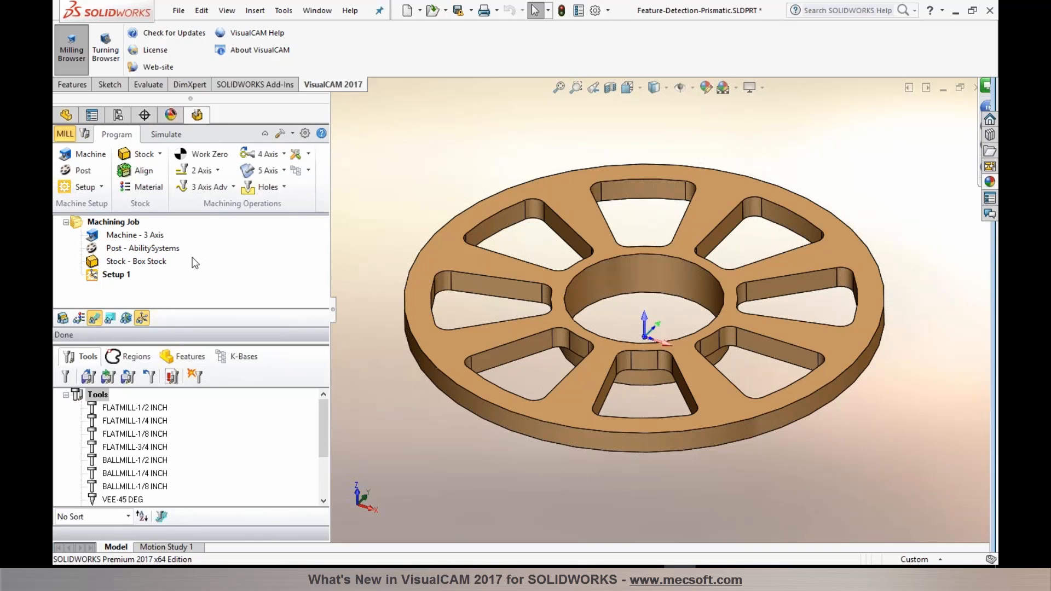
# - Detect the machining features of the part from the wheel's flat upper face
pyautogui.click(181, 365)
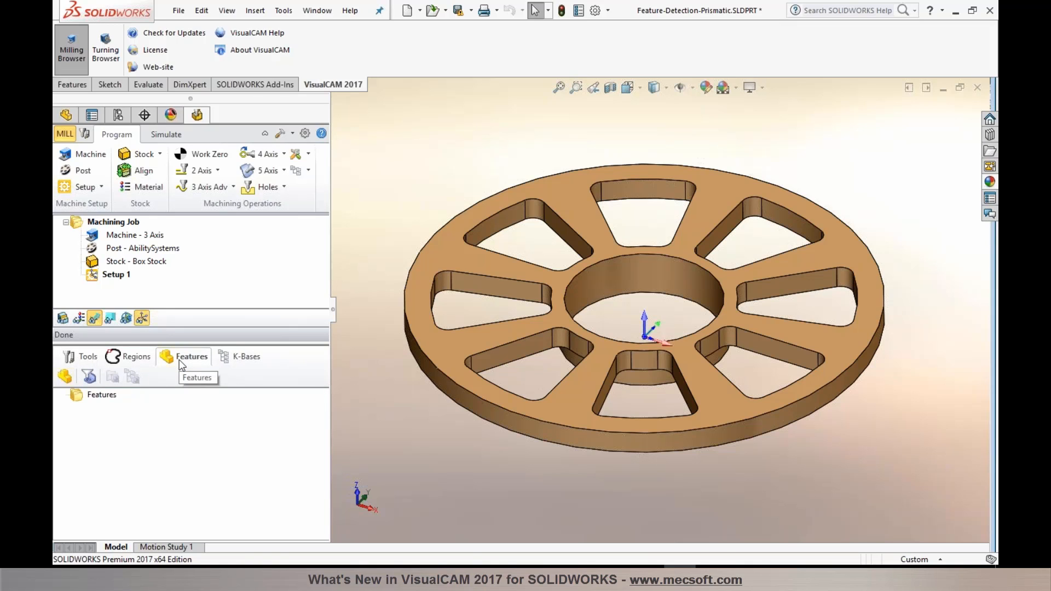
pyautogui.click(66, 381)
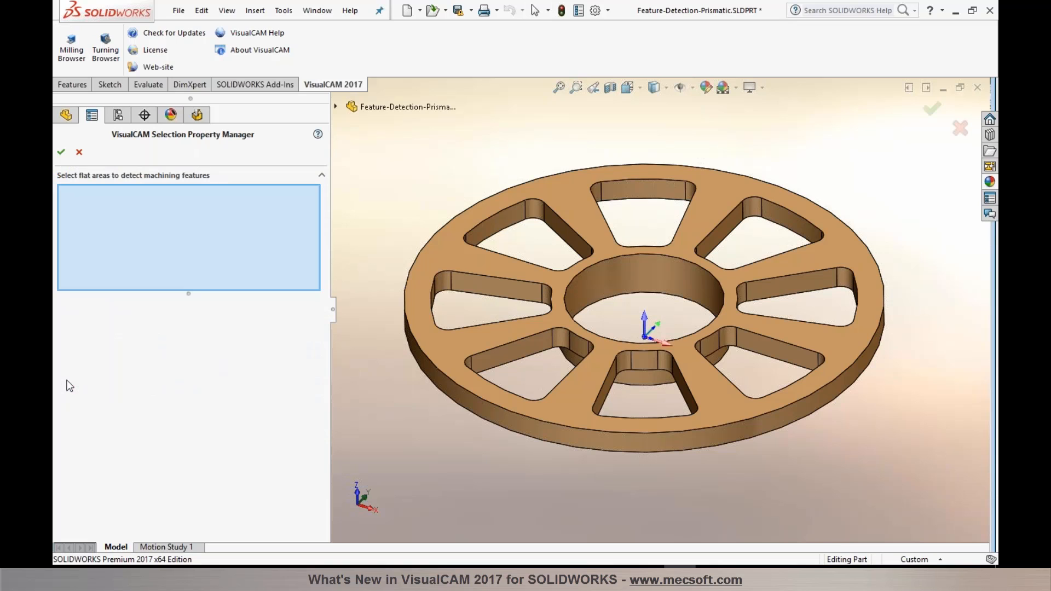
pyautogui.click(445, 254)
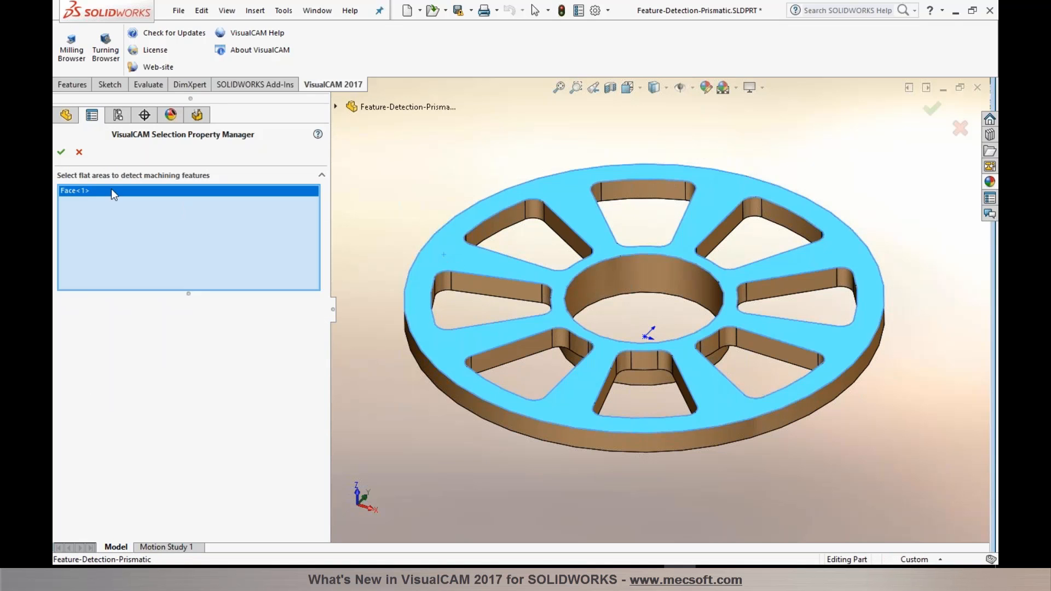
pyautogui.click(61, 153)
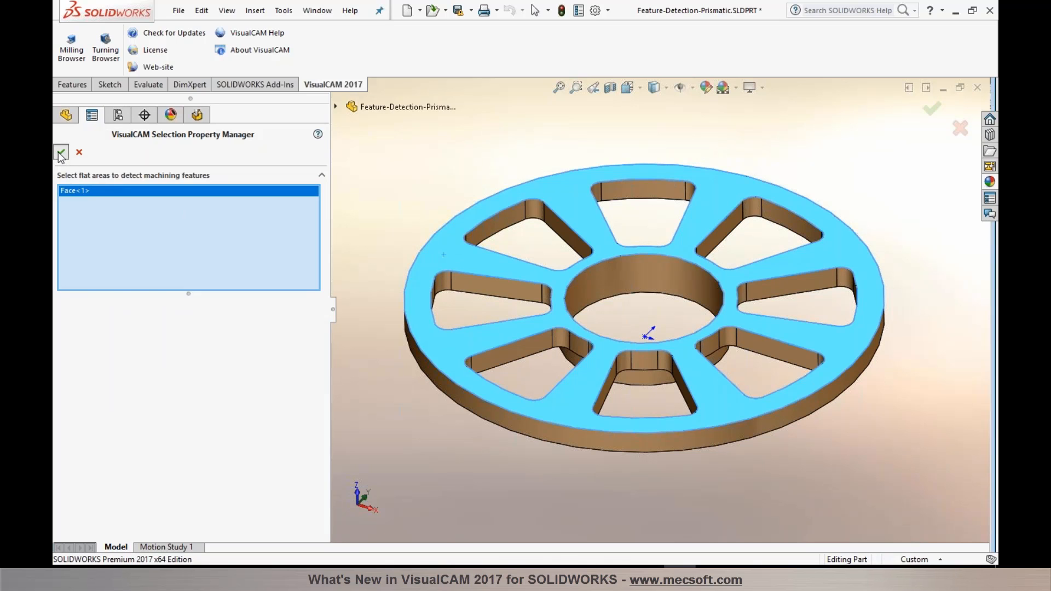
pyautogui.click(354, 401)
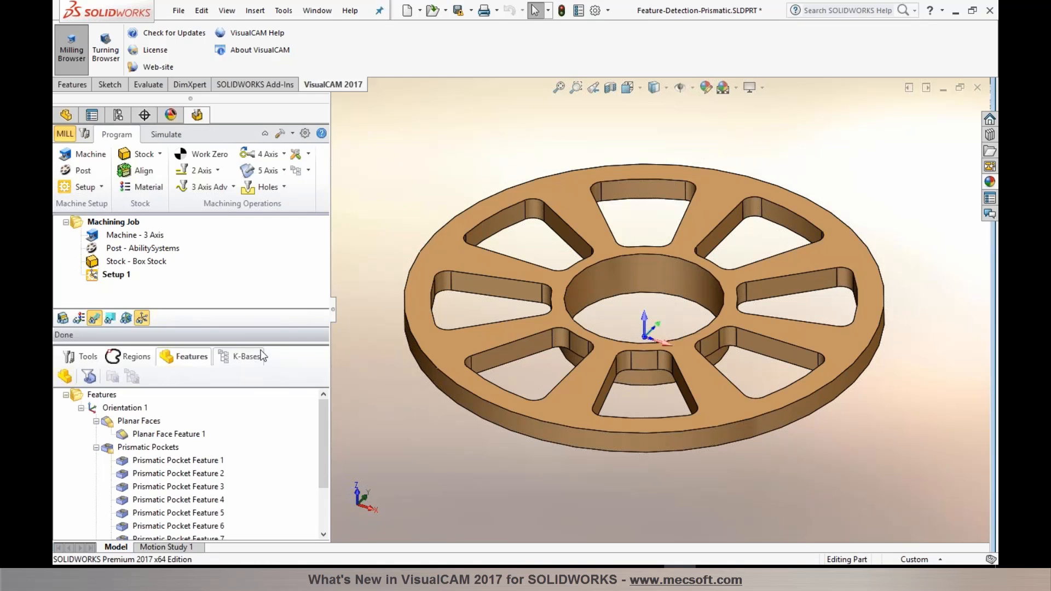
# - Enlarge the detected features list and inspect the planar face, the prismatic pockets and the hole feature on the model
pyautogui.moveTo(259, 342); pyautogui.dragTo(257, 286)
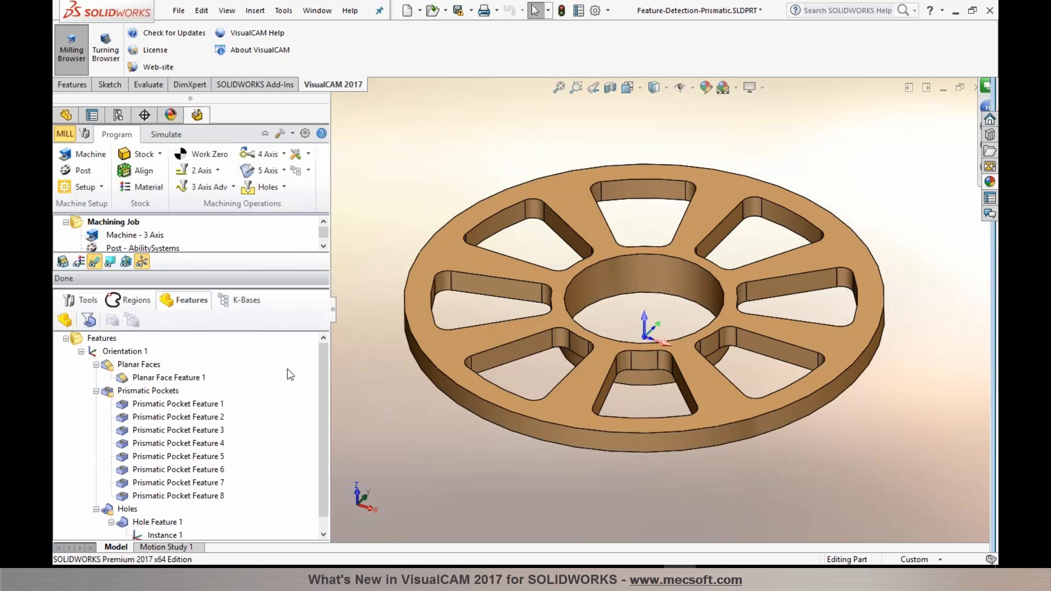
pyautogui.click(130, 381)
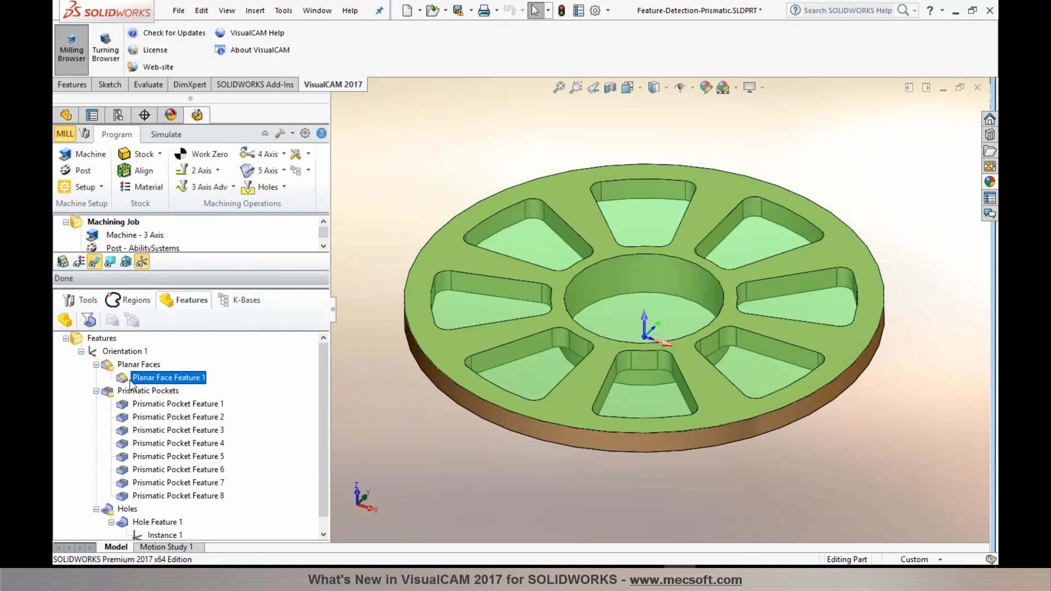
pyautogui.click(132, 405)
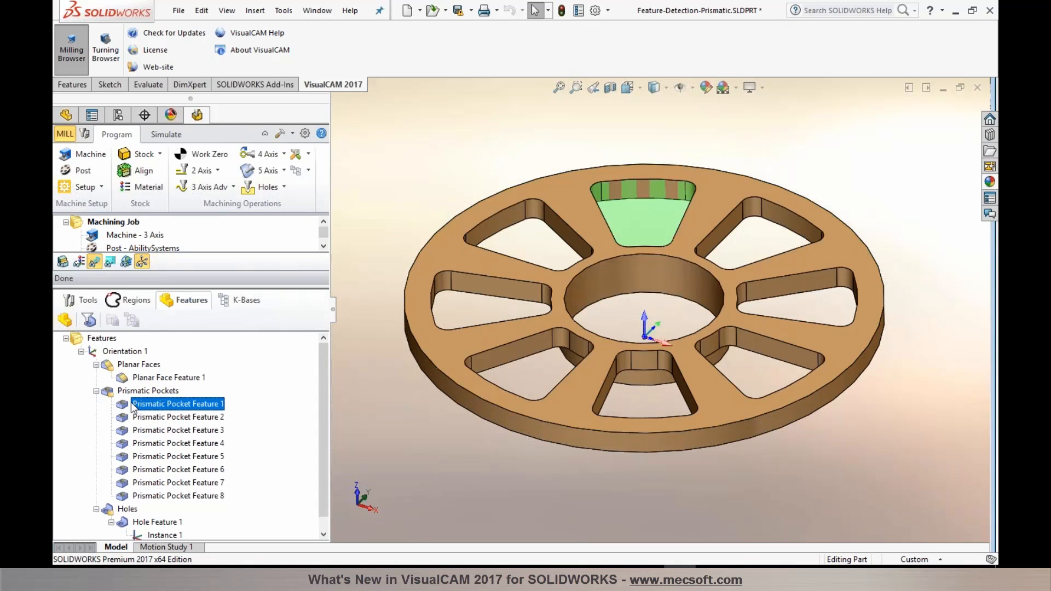
pyautogui.click(131, 392)
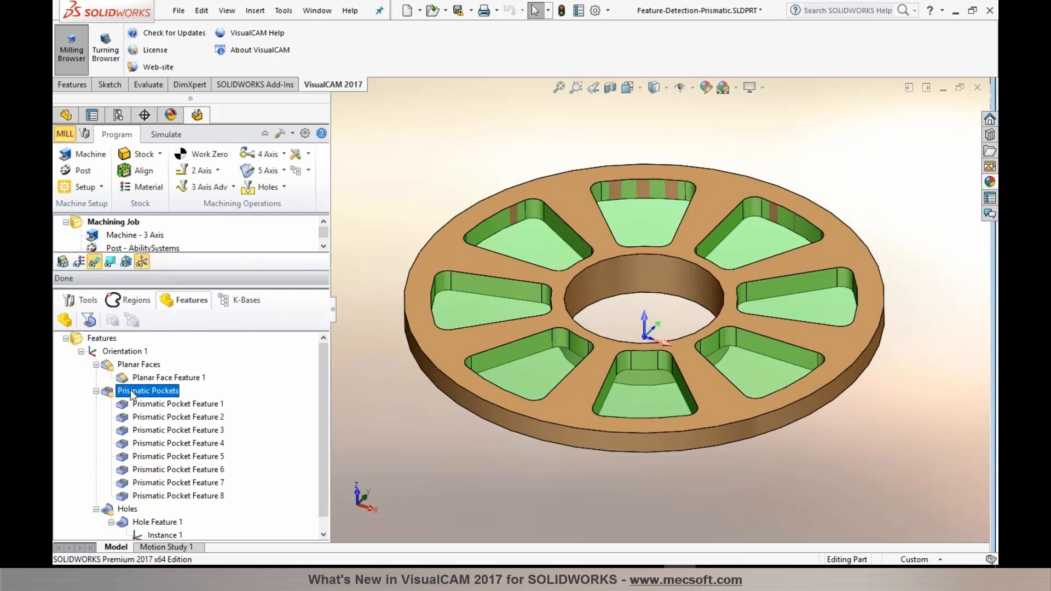
pyautogui.scroll(-1, 204, 417)
pyautogui.click(144, 512)
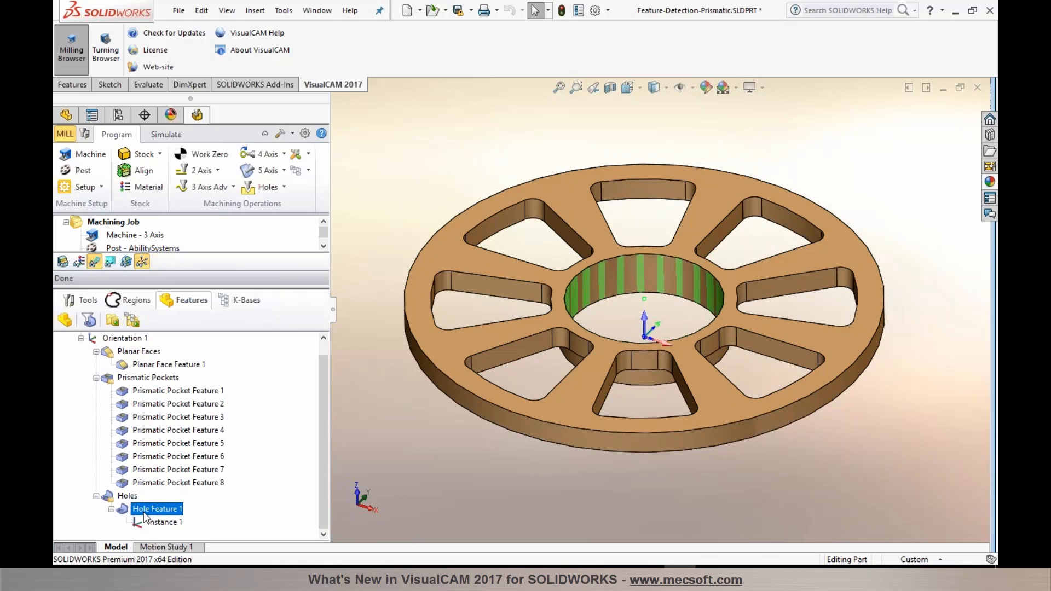
pyautogui.scroll(1, 187, 443)
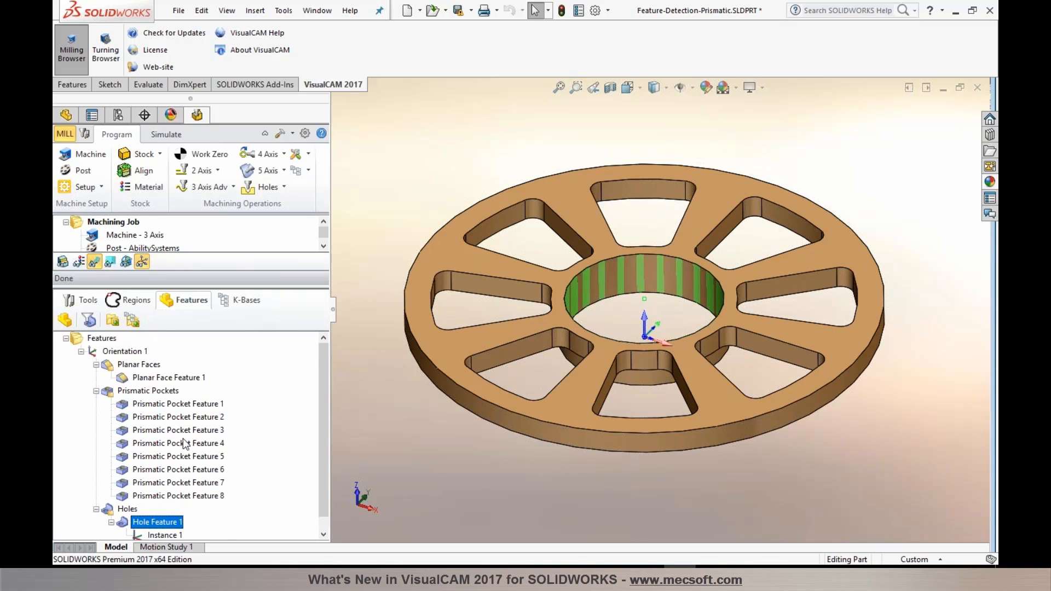
# - Generate a 2 1/2 Axis Facing toolpath on Planar Face Feature 1 using the FACEMILL-2.5 INCH tool
pyautogui.click(143, 378)
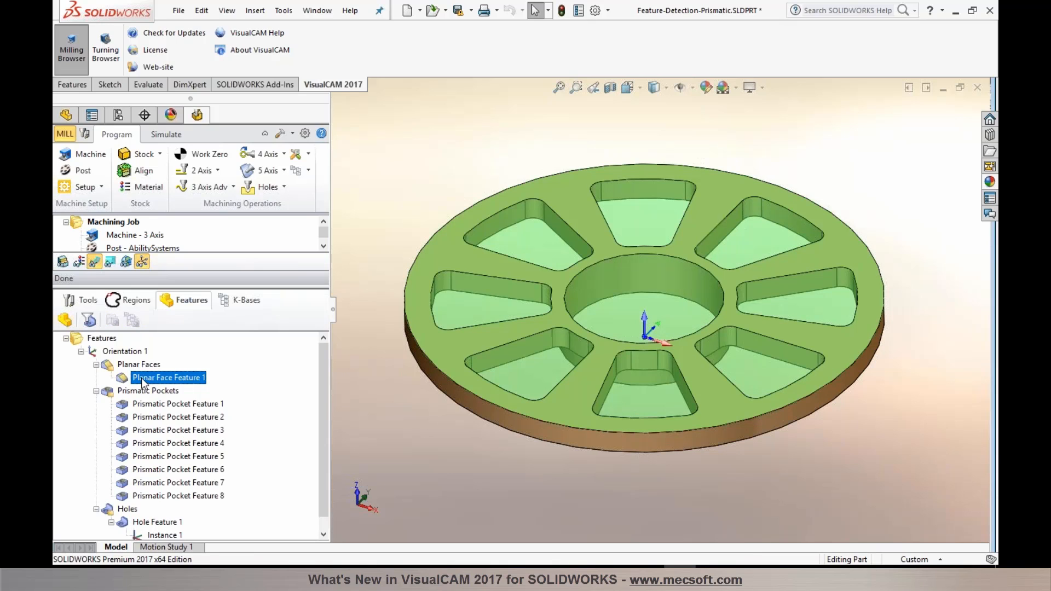
pyautogui.rightClick(130, 381)
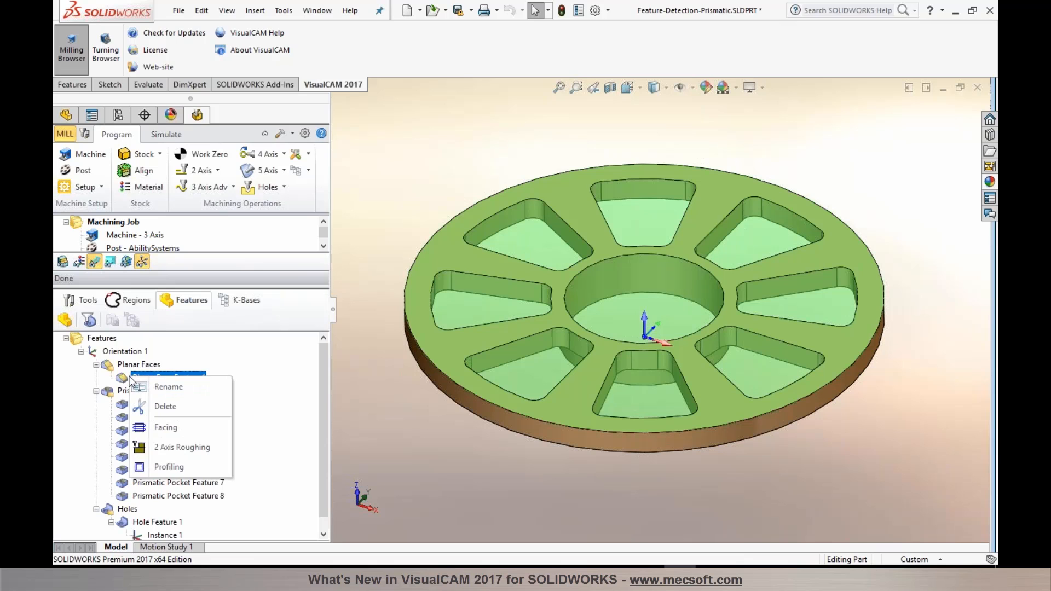
pyautogui.click(141, 428)
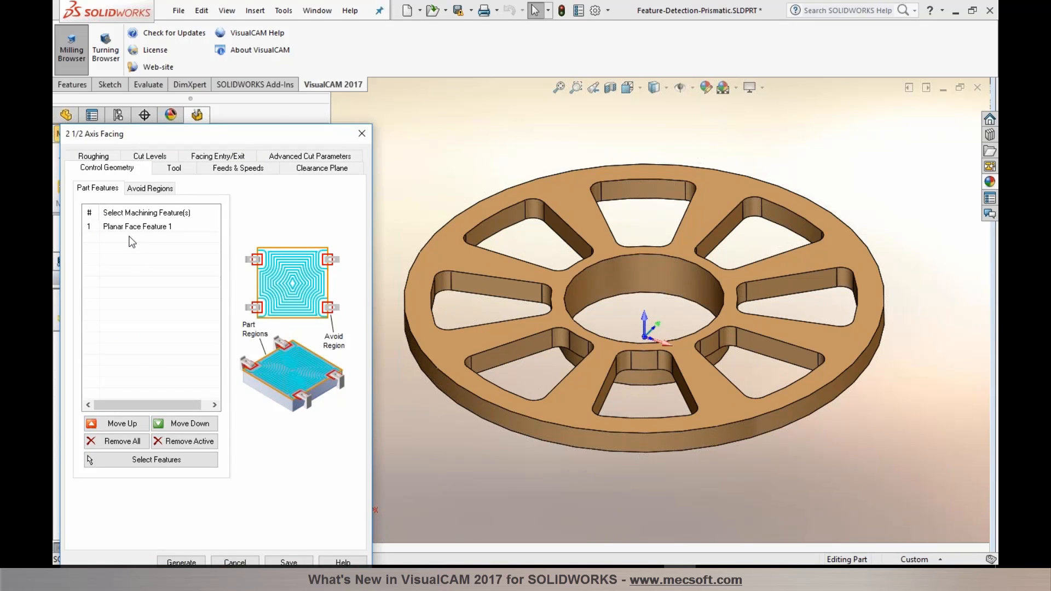
pyautogui.click(176, 168)
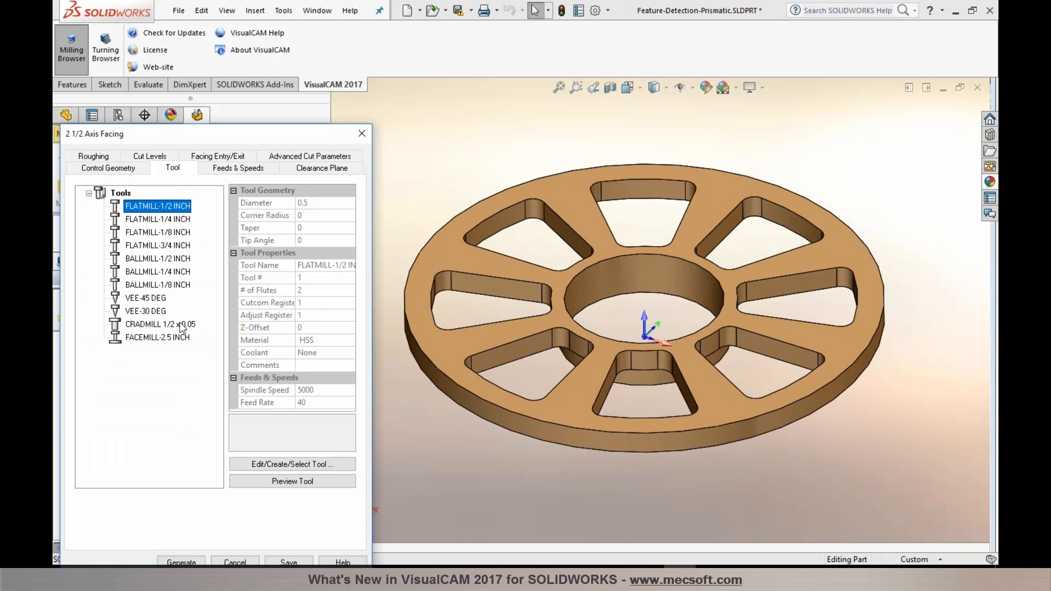
pyautogui.click(182, 337)
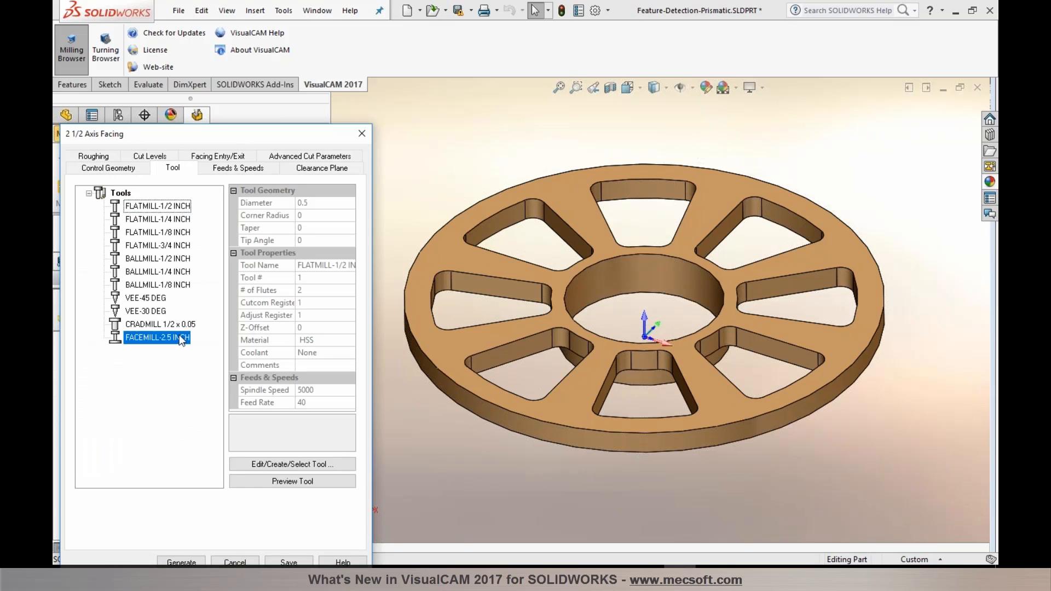
pyautogui.click(101, 159)
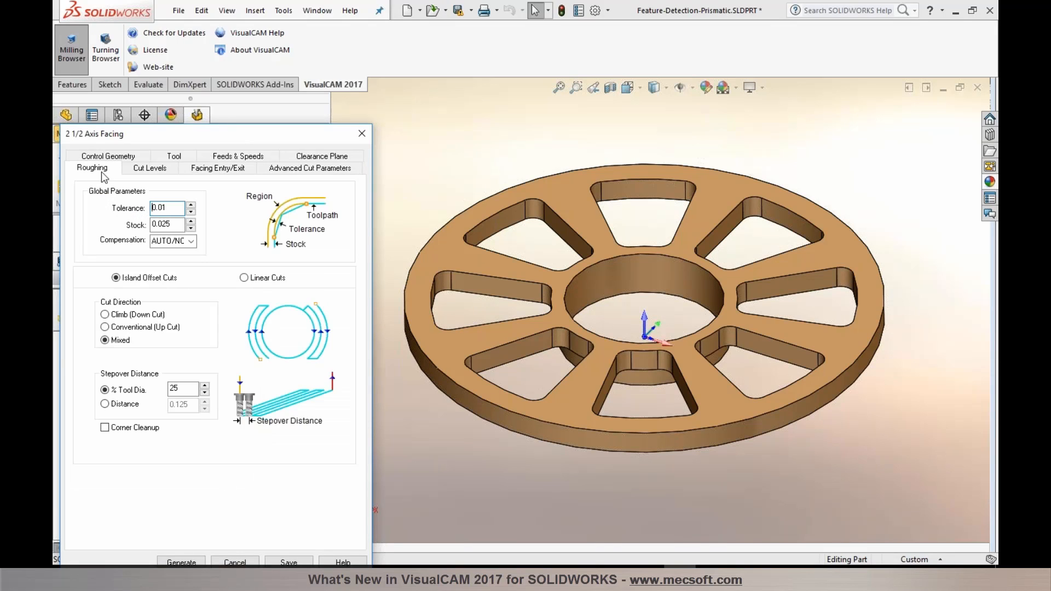
pyautogui.click(180, 559)
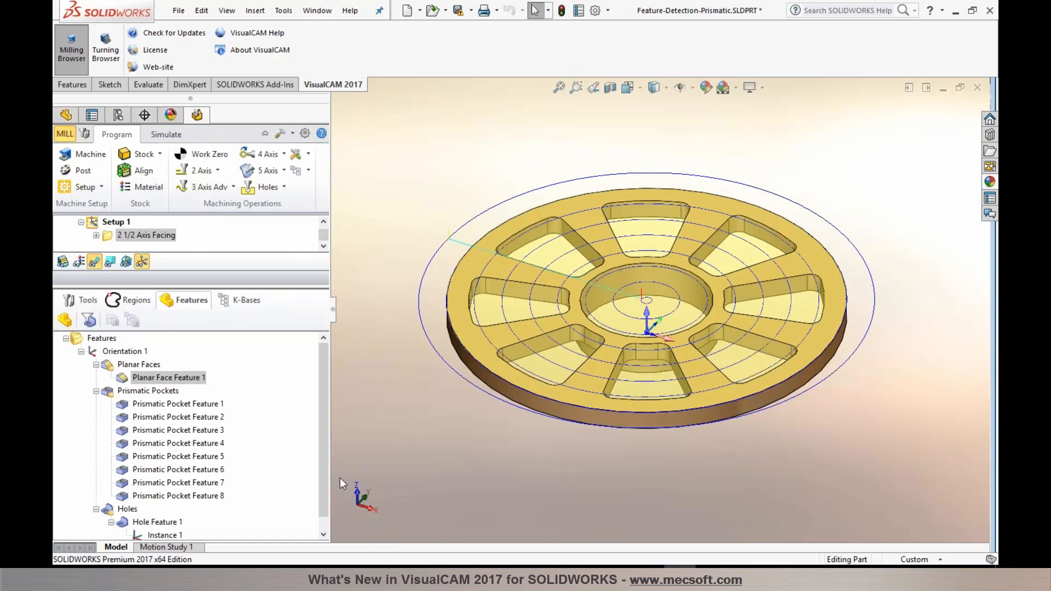
# - Generate a 2 1/2 Axis Pocketing toolpath for all the prismatic pockets using the FLATMILL-1/2 INCH tool
pyautogui.click(153, 393)
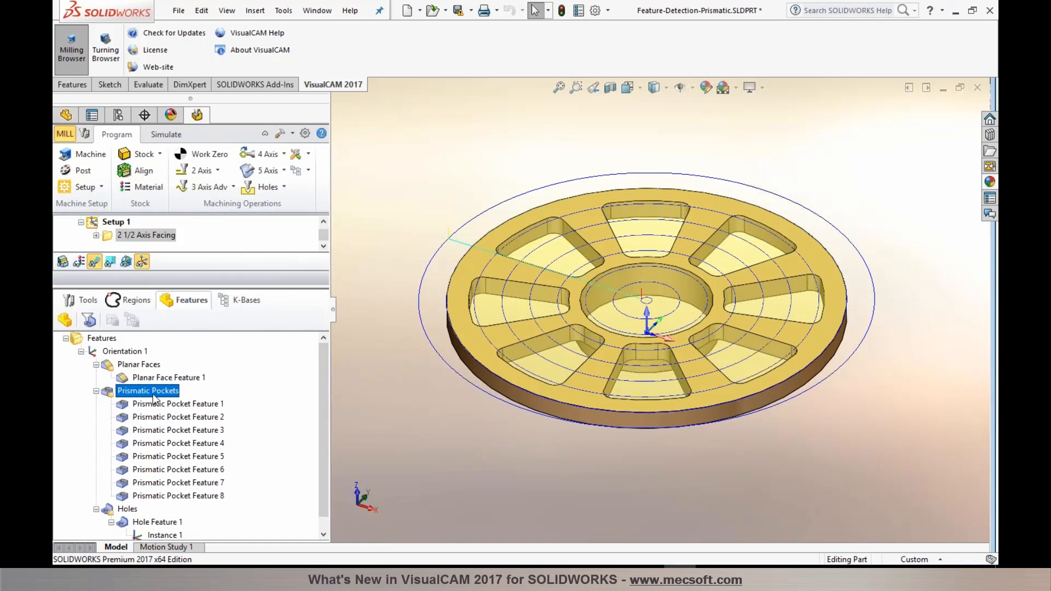
pyautogui.rightClick(154, 393)
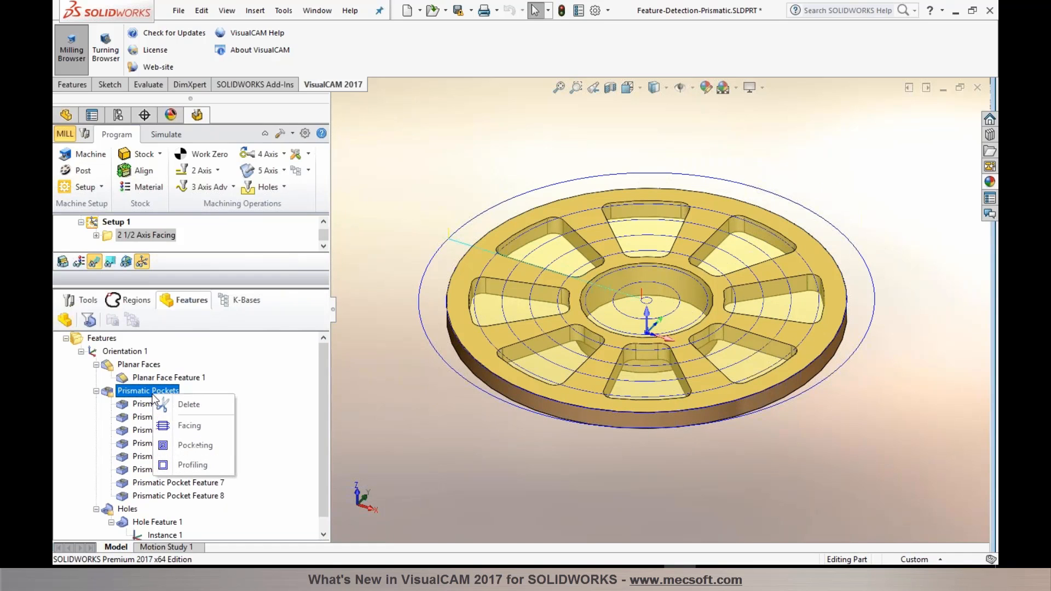
pyautogui.click(161, 446)
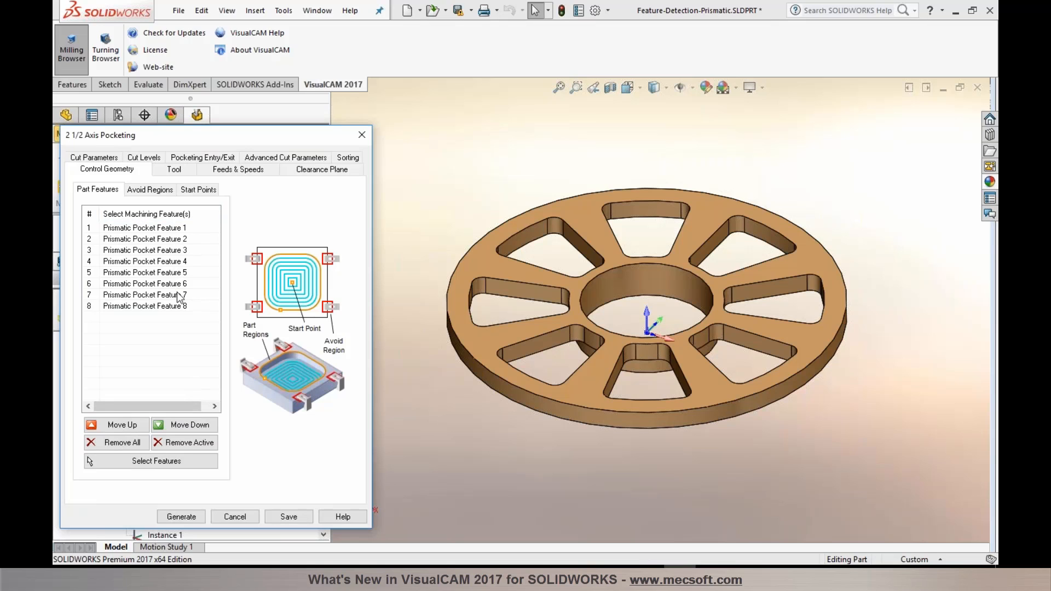
pyautogui.click(174, 170)
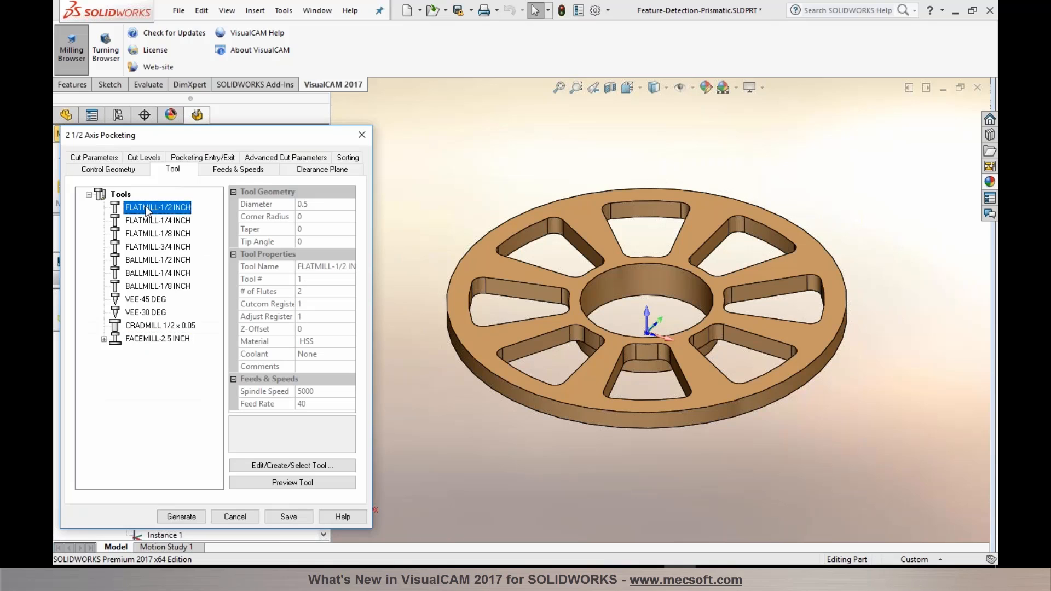
pyautogui.click(104, 158)
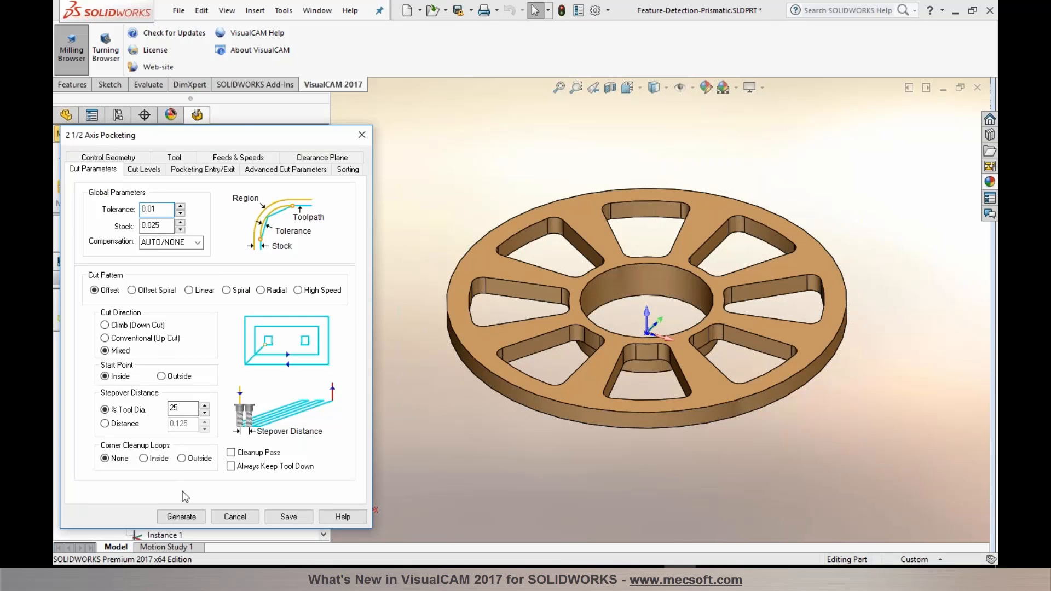
pyautogui.click(185, 517)
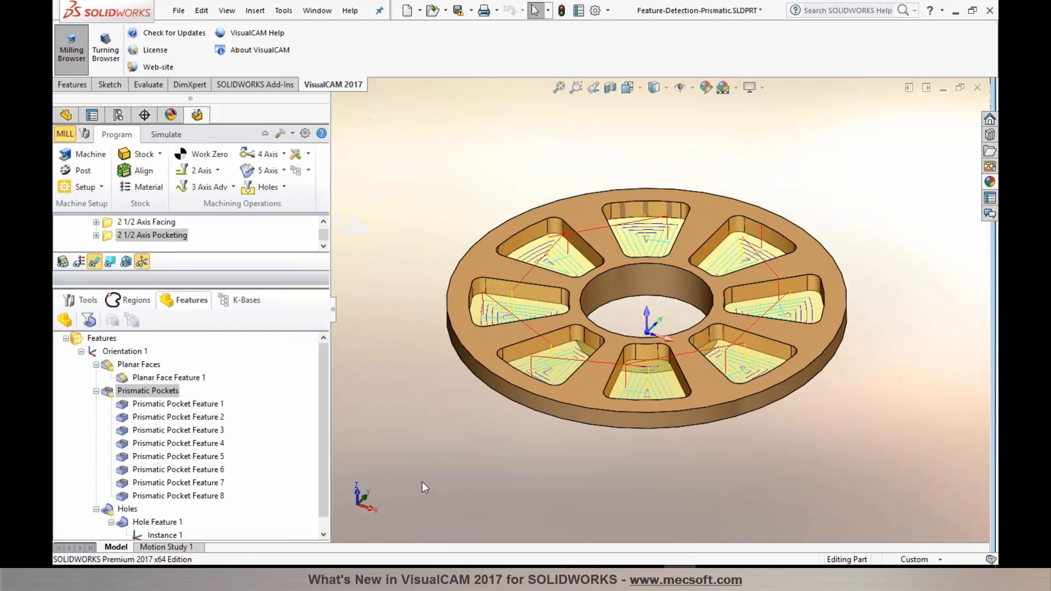
# - Generate a Hole Pocketing toolpath on Hole Feature 1 using the FLATMILL-1/2 INCH tool
pyautogui.moveTo(561, 458)
pyautogui.mouseDown(button='middle')
pyautogui.moveTo(556, 496)
pyautogui.moveTo(564, 444)
pyautogui.moveTo(559, 453)
pyautogui.mouseUp(button='middle')
pyautogui.scroll(-1, 288, 462)
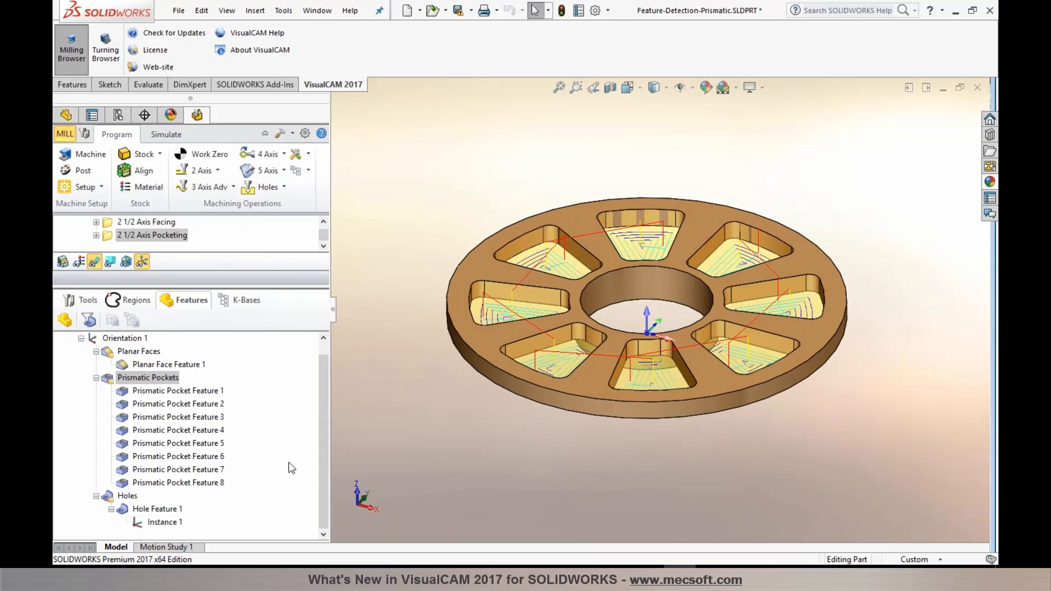
pyautogui.click(138, 512)
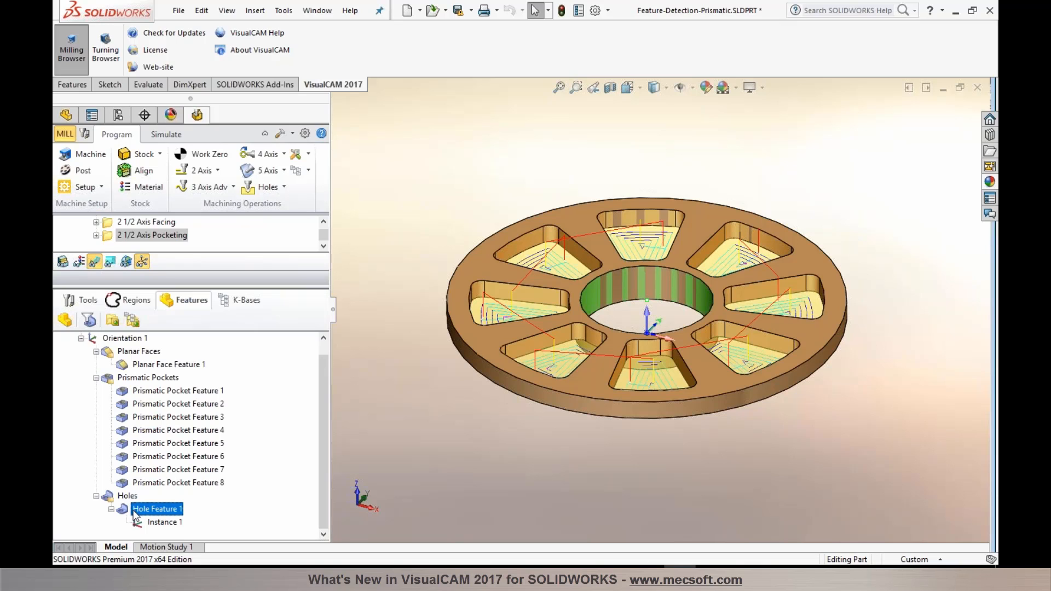
pyautogui.rightClick(133, 512)
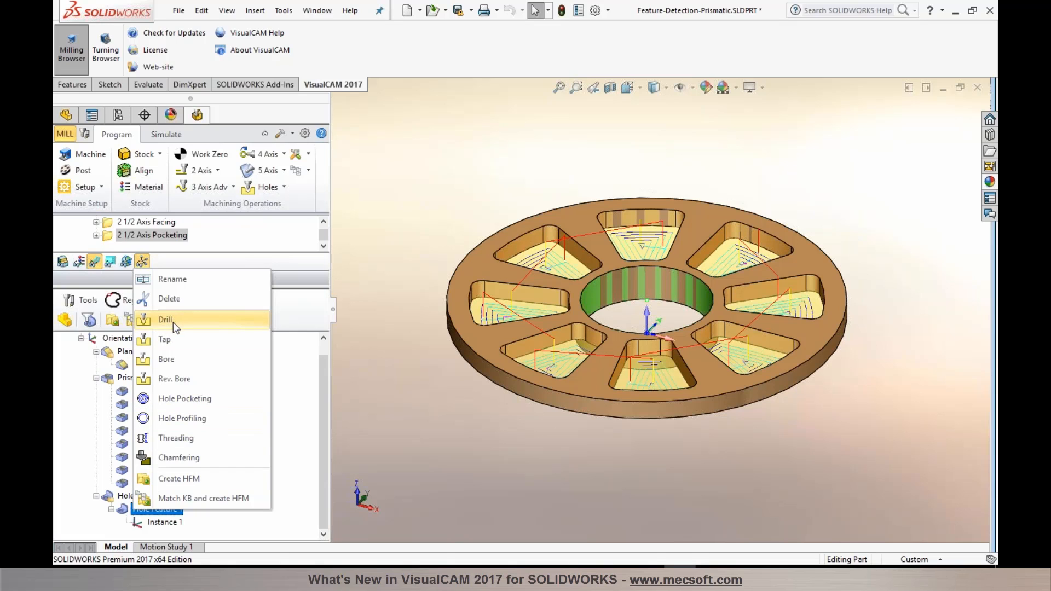
pyautogui.click(174, 399)
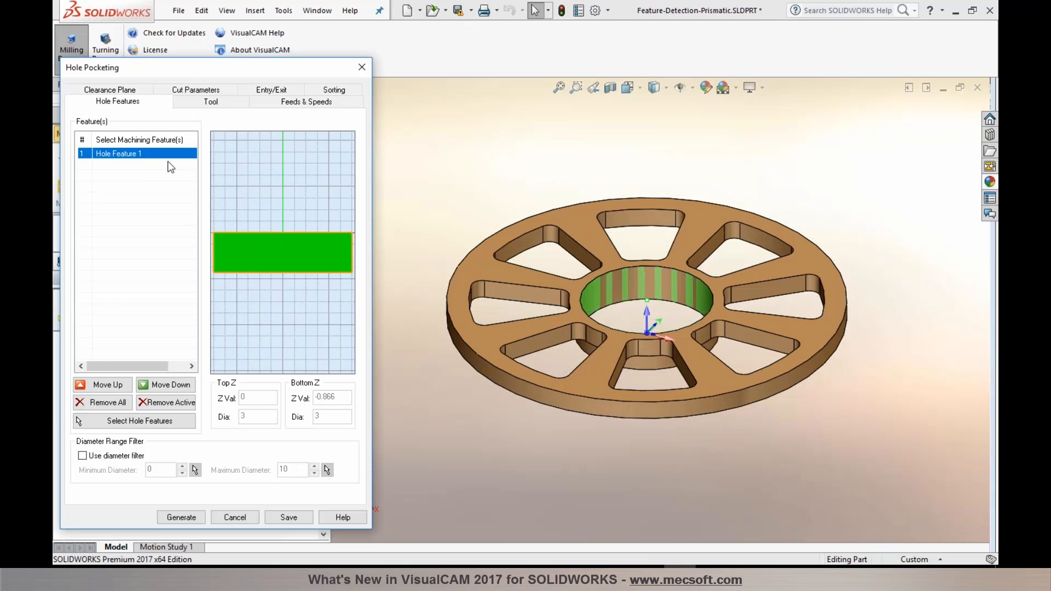
pyautogui.click(203, 107)
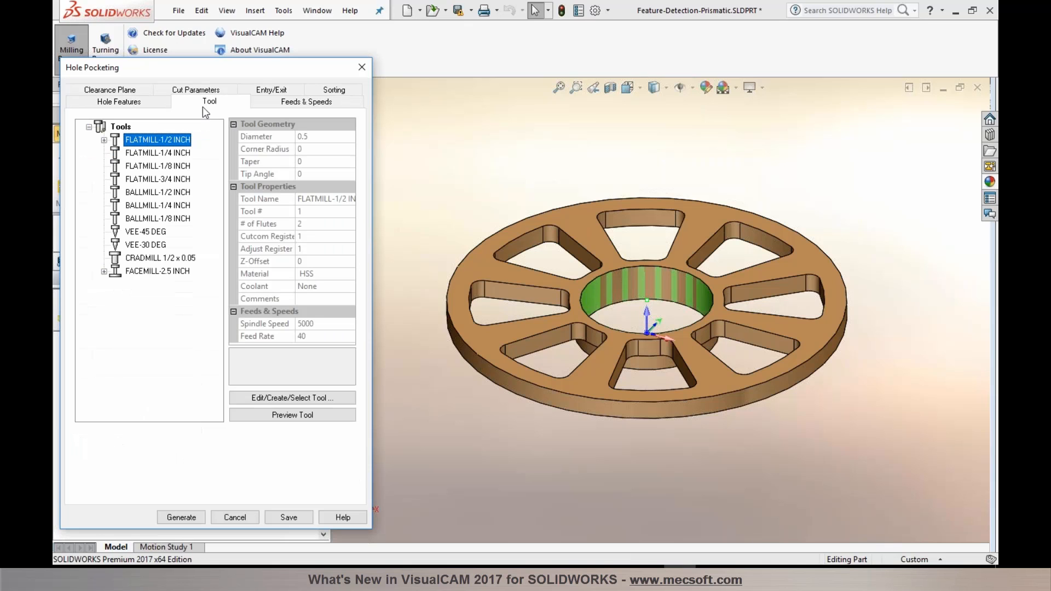
pyautogui.click(164, 91)
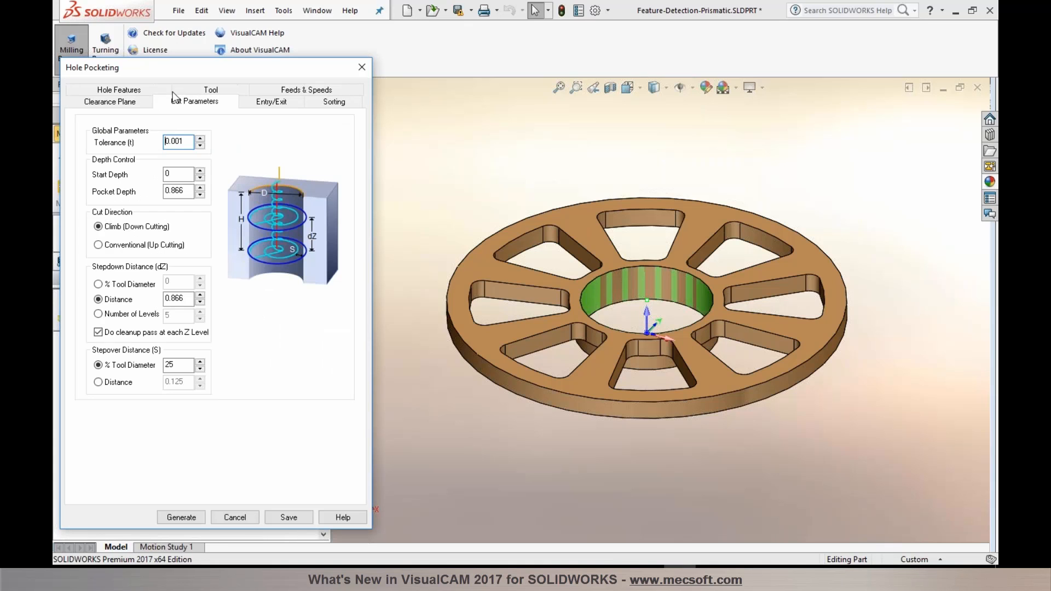
pyautogui.click(181, 518)
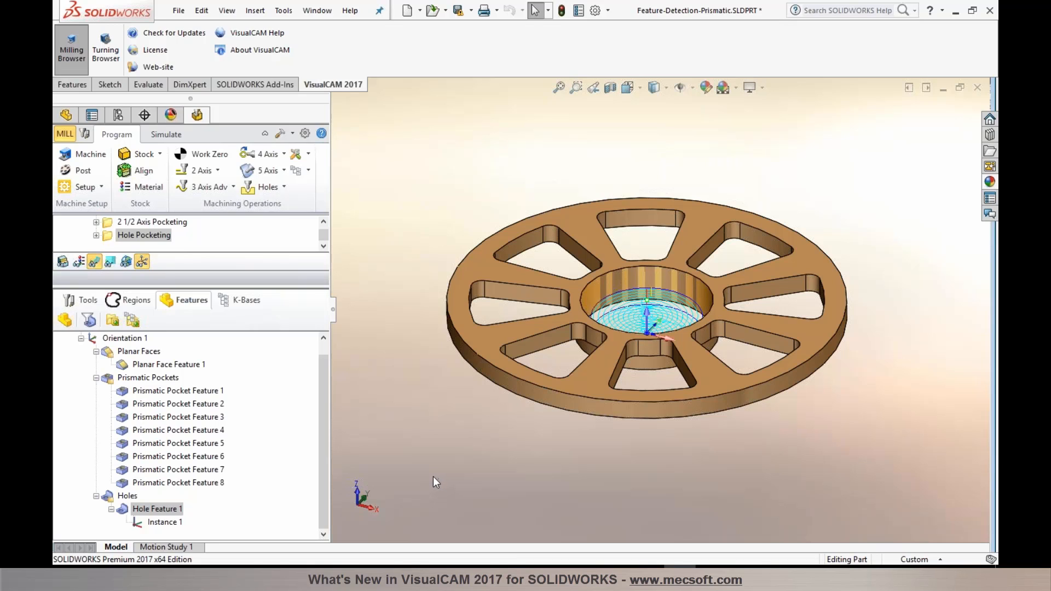
# - Enlarge the machining job list and review the facing, pocketing and hole pocketing toolpaths on the model
pyautogui.moveTo(310, 288); pyautogui.dragTo(307, 381)
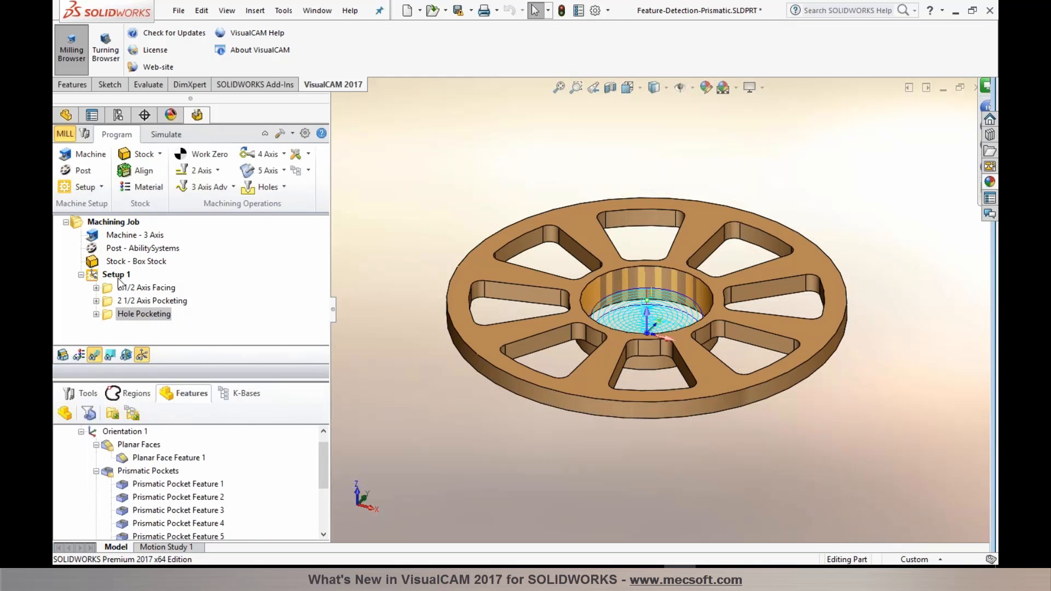
pyautogui.click(125, 288)
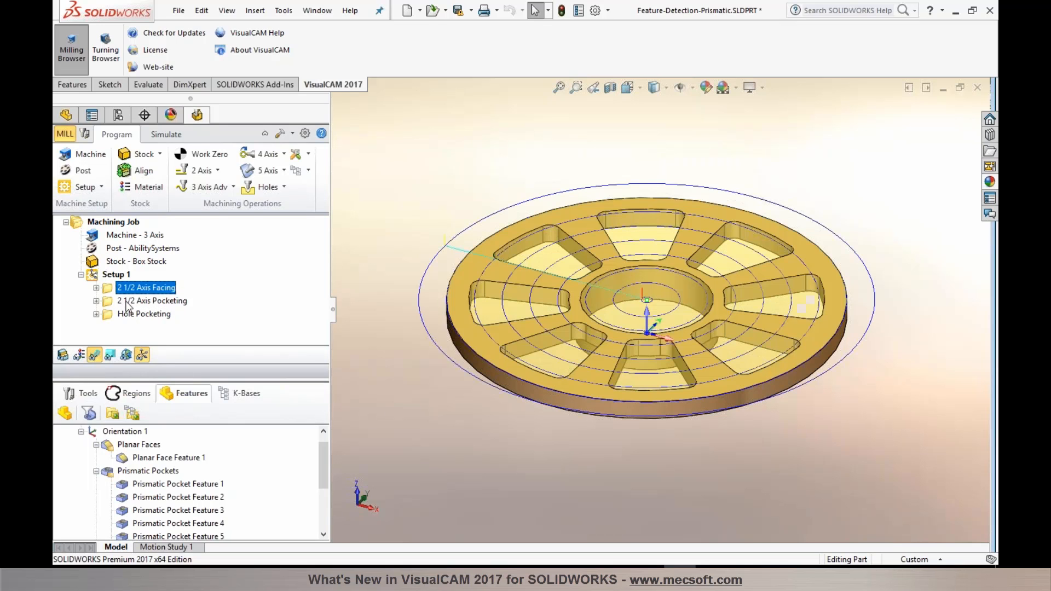
pyautogui.click(127, 300)
pyautogui.click(127, 313)
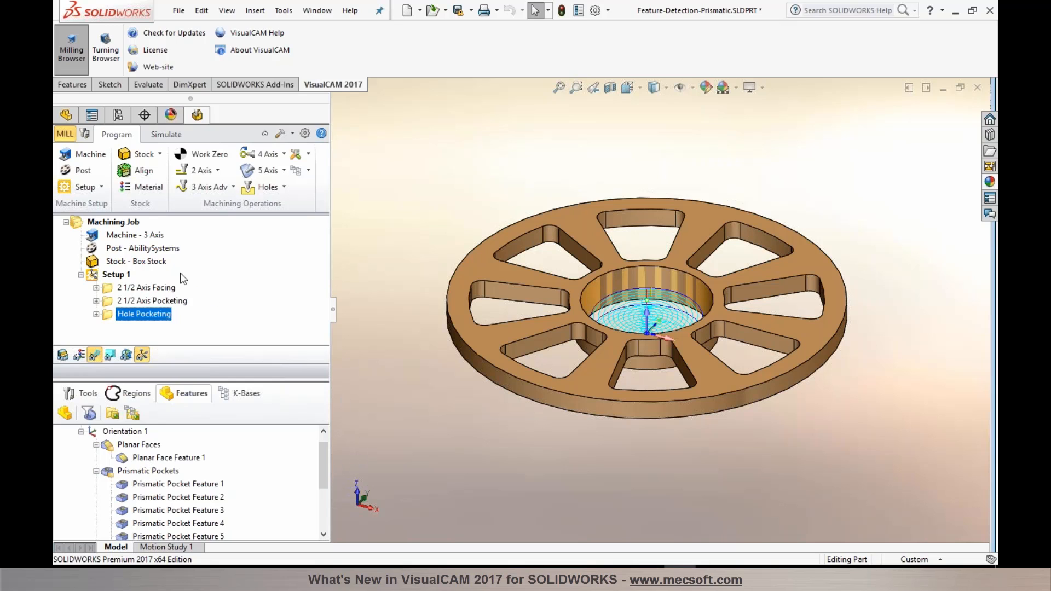
# - Simulate the material removal of all operations in Setup 1 on the box stock
pyautogui.click(116, 275)
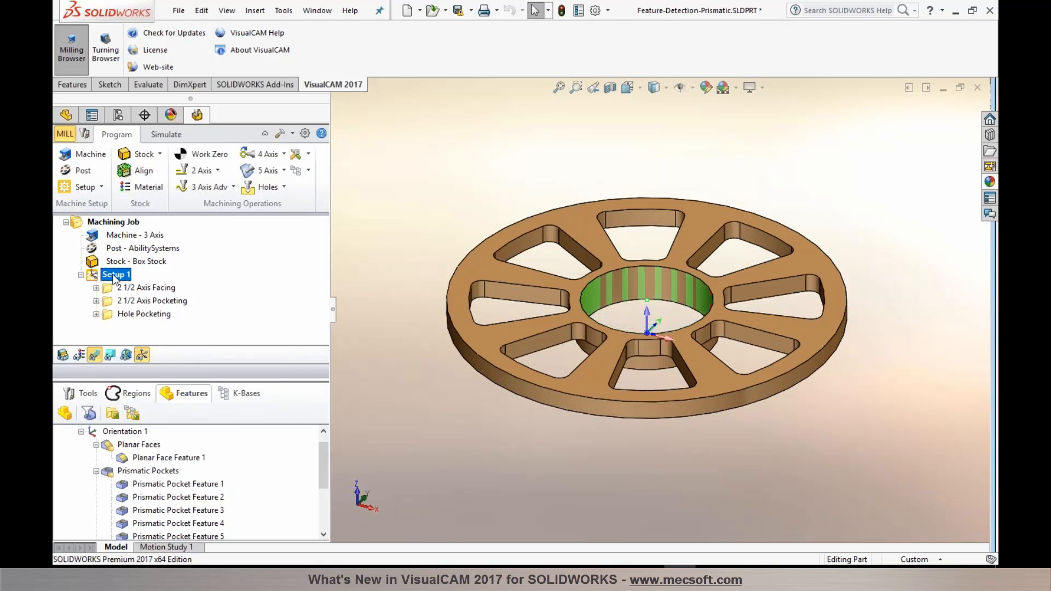
pyautogui.click(156, 137)
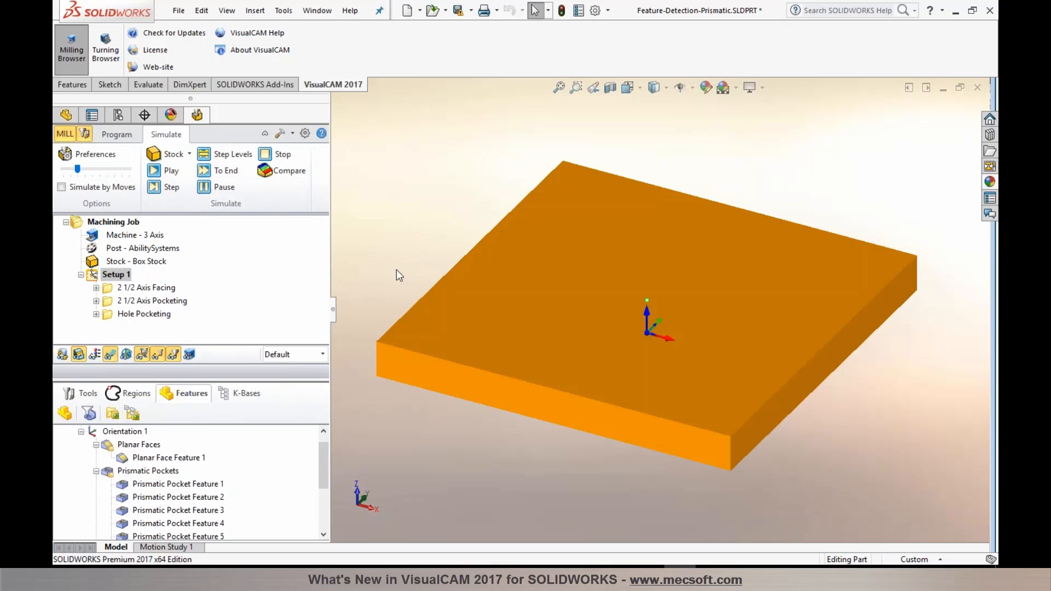
pyautogui.click(82, 393)
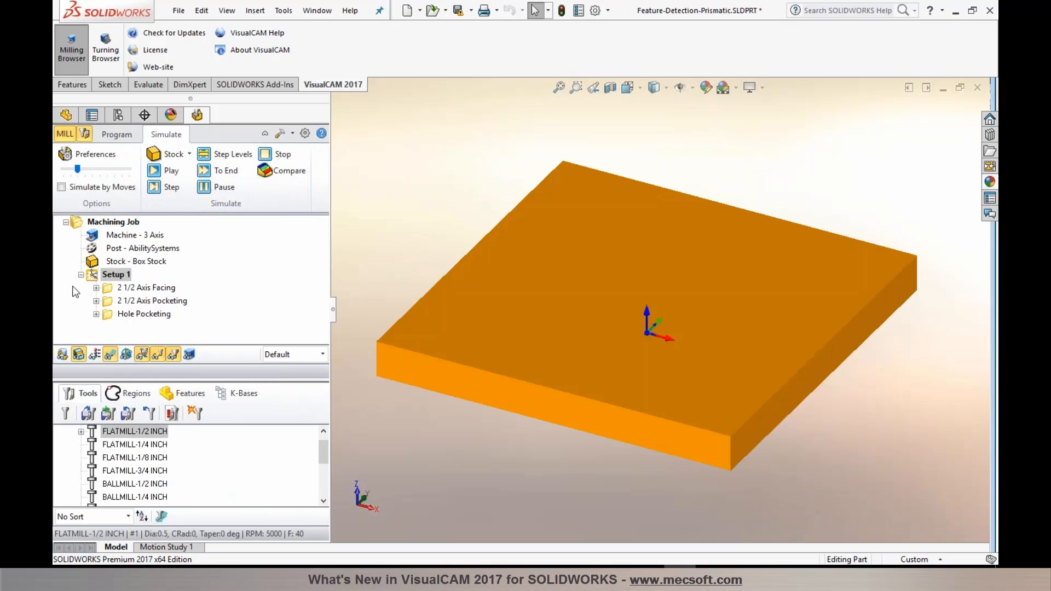
pyautogui.click(93, 276)
pyautogui.click(156, 172)
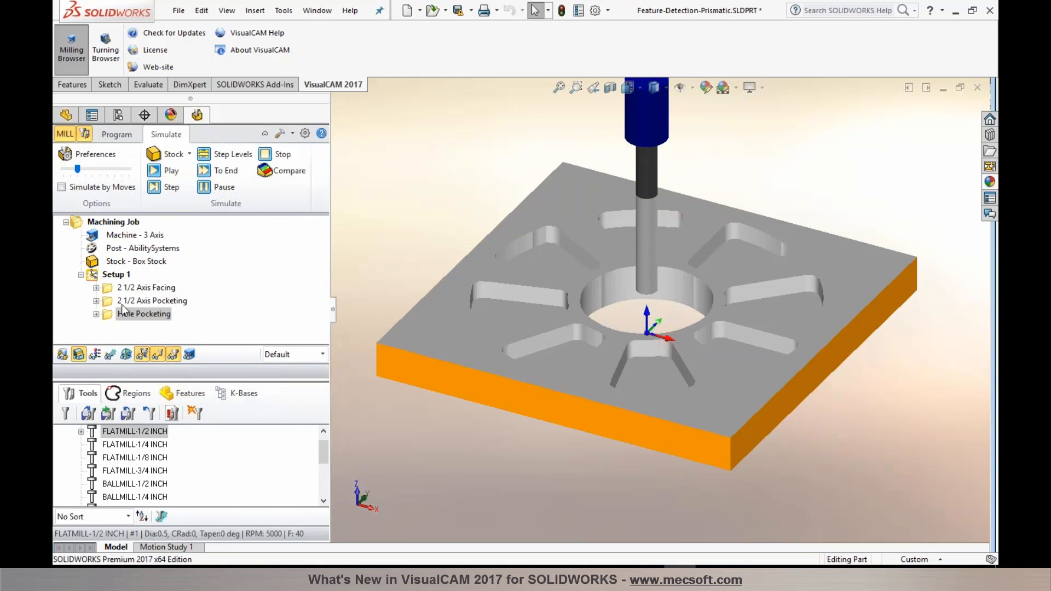
# - Start a 2 1/2 Axis Profiling operation on Planar Face Feature 1
pyautogui.click(117, 134)
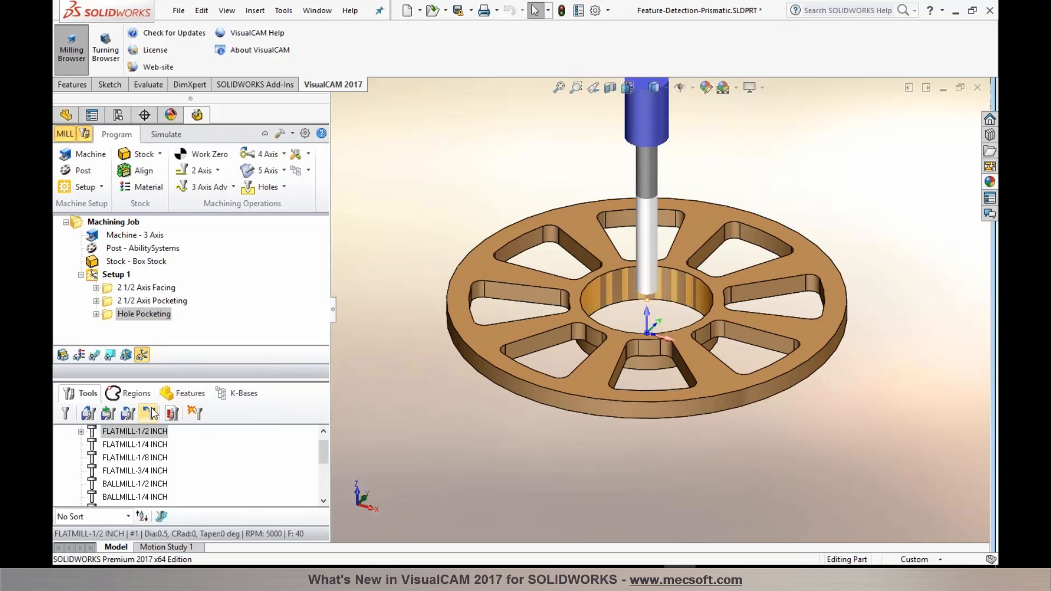
pyautogui.click(176, 397)
pyautogui.click(126, 460)
pyautogui.rightClick(125, 461)
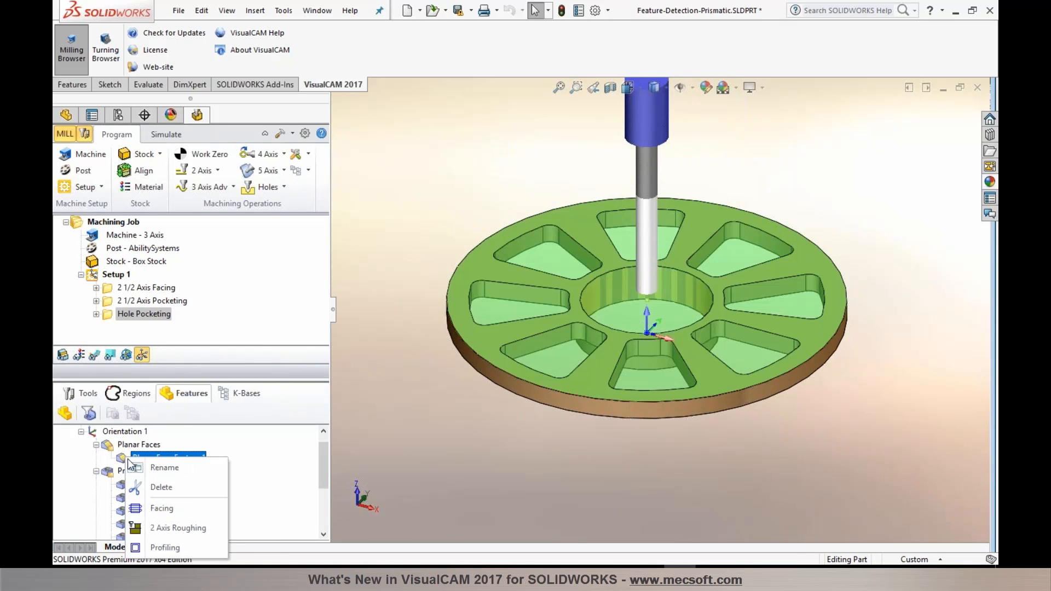
pyautogui.click(159, 547)
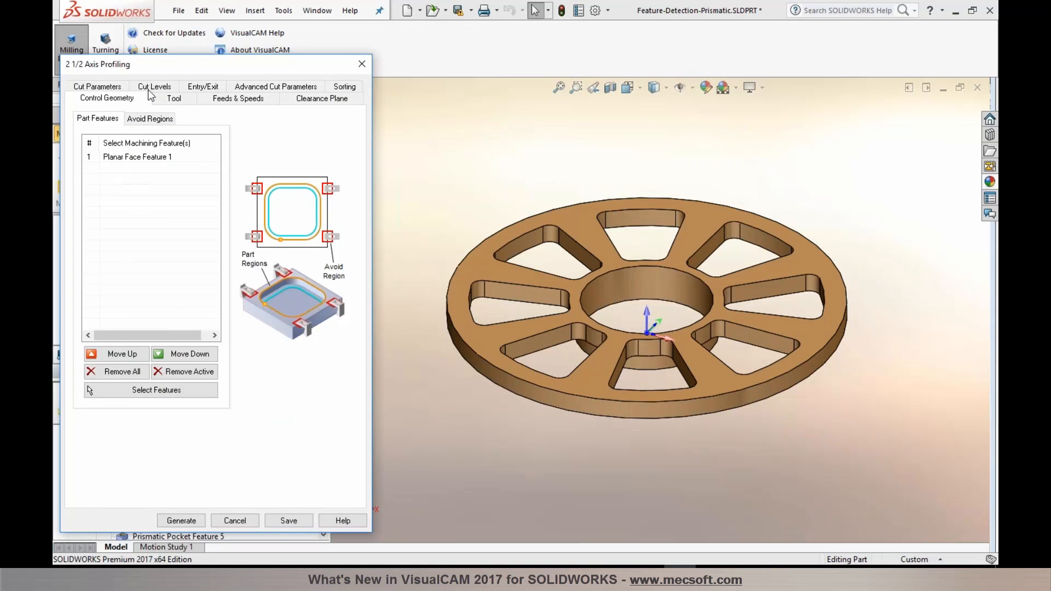
# - Set the profiling's total finish depth to 0.866 and finish depth per cut to 0.433, then generate and display the toolpath
pyautogui.click(152, 87)
pyautogui.click(162, 192)
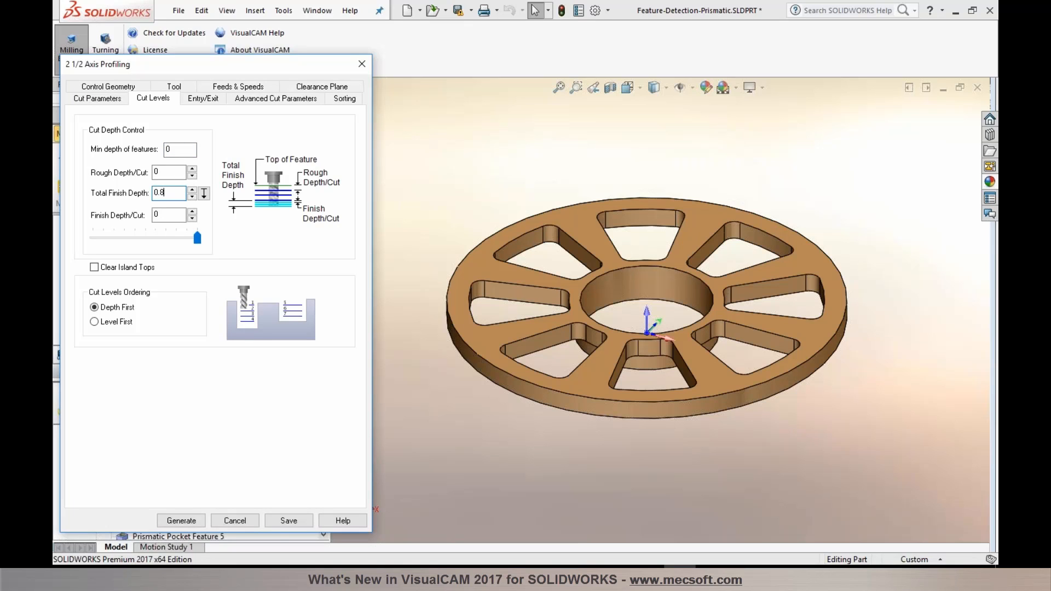
pyautogui.click(158, 215)
pyautogui.moveTo(196, 238); pyautogui.dragTo(145, 238)
pyautogui.click(181, 520)
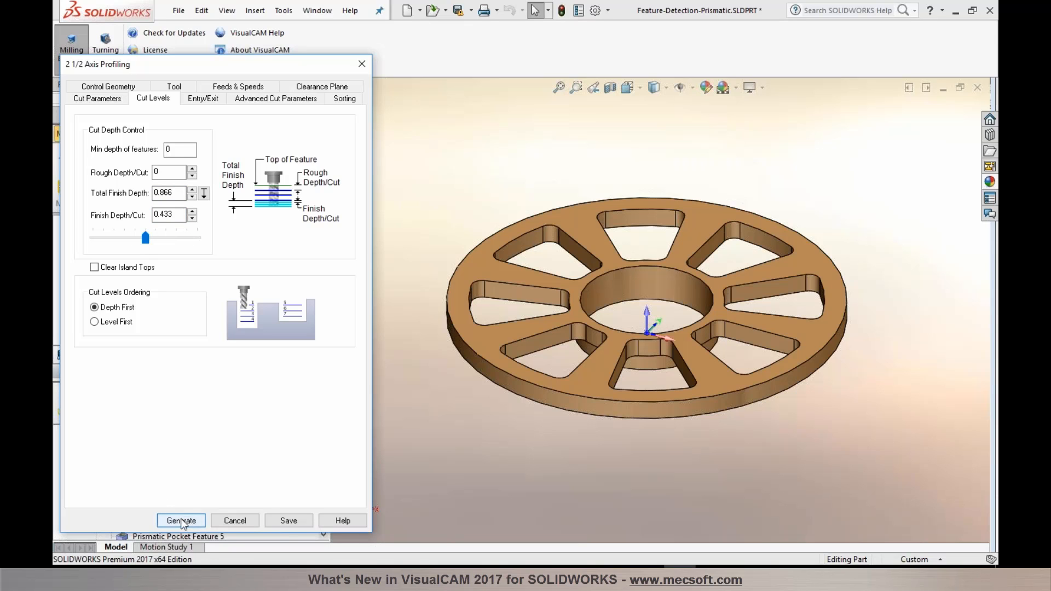
pyautogui.click(95, 356)
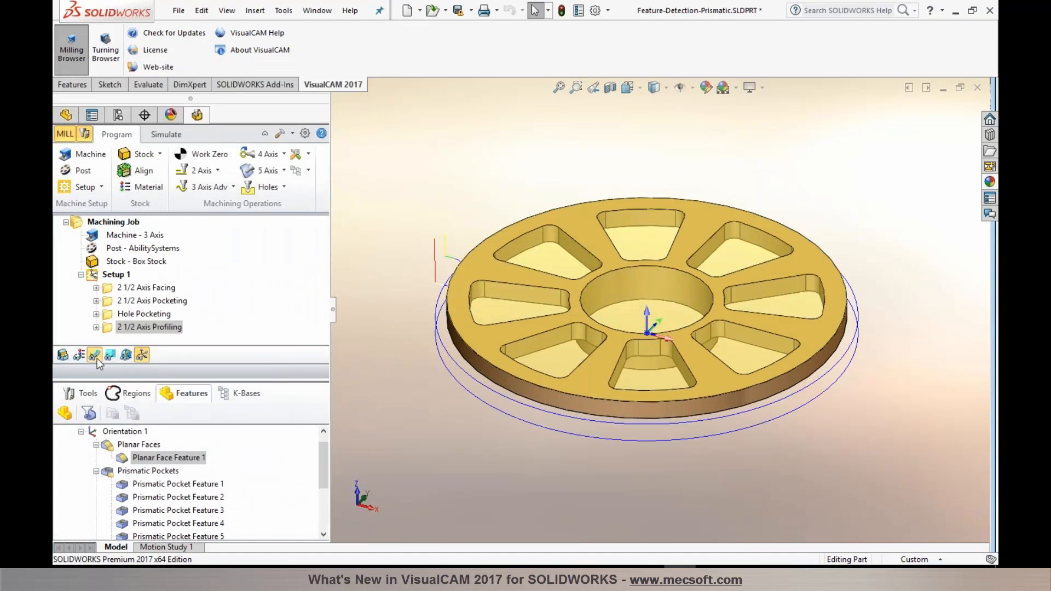
# - Simulate the 2 1/2 Axis Profiling operation on the remaining stock and return to programming
pyautogui.click(166, 134)
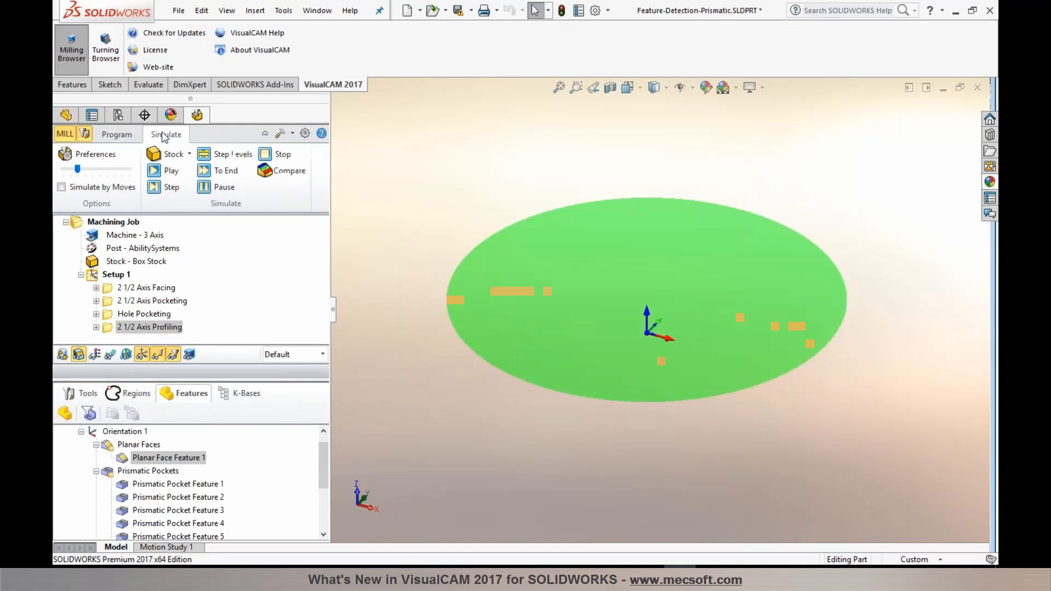
pyautogui.click(82, 393)
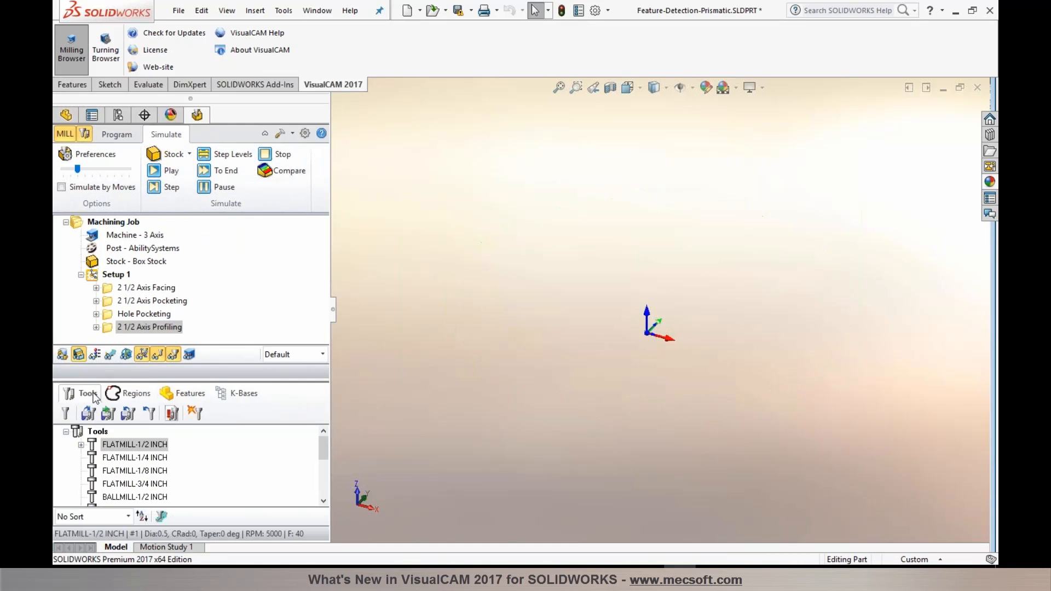
pyautogui.click(162, 170)
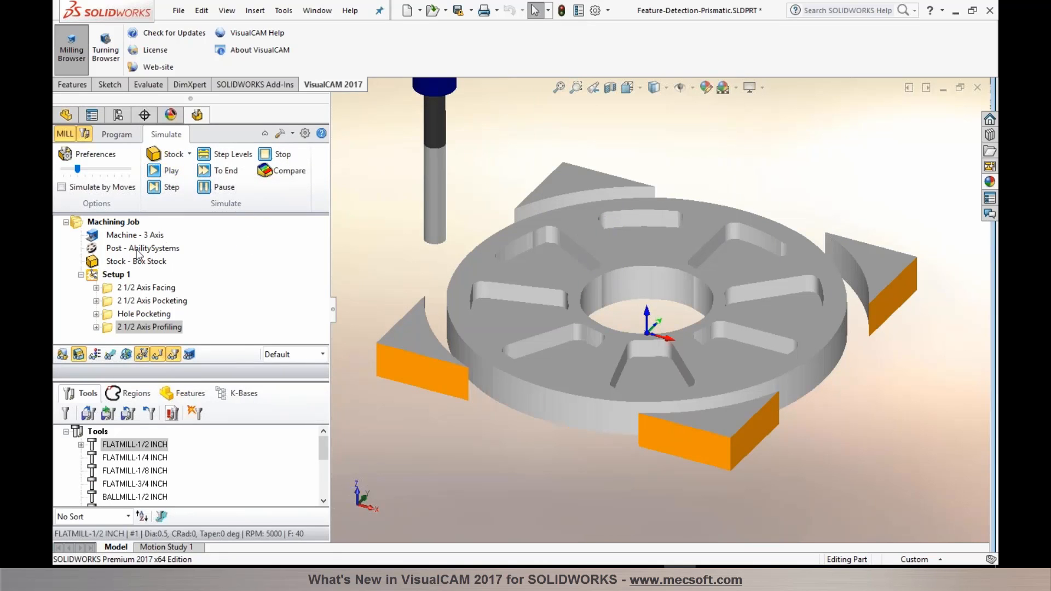
pyautogui.click(116, 276)
pyautogui.click(115, 136)
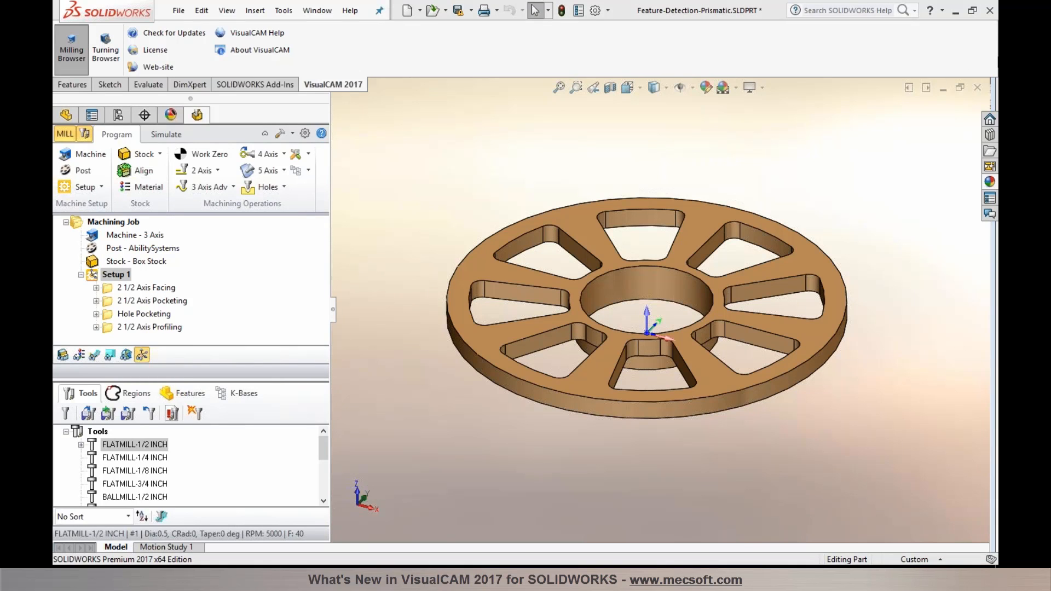
# - Close the wheel part without saving and open FeatureDetection-PrismaticPart-2.SLDPRT
pyautogui.click(978, 88)
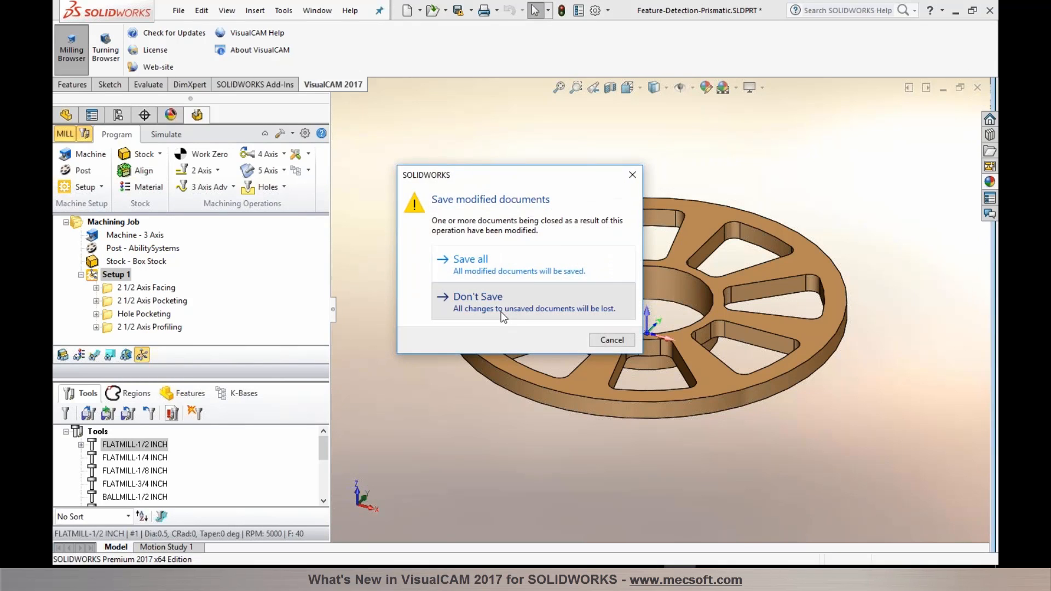
pyautogui.click(500, 311)
pyautogui.click(340, 10)
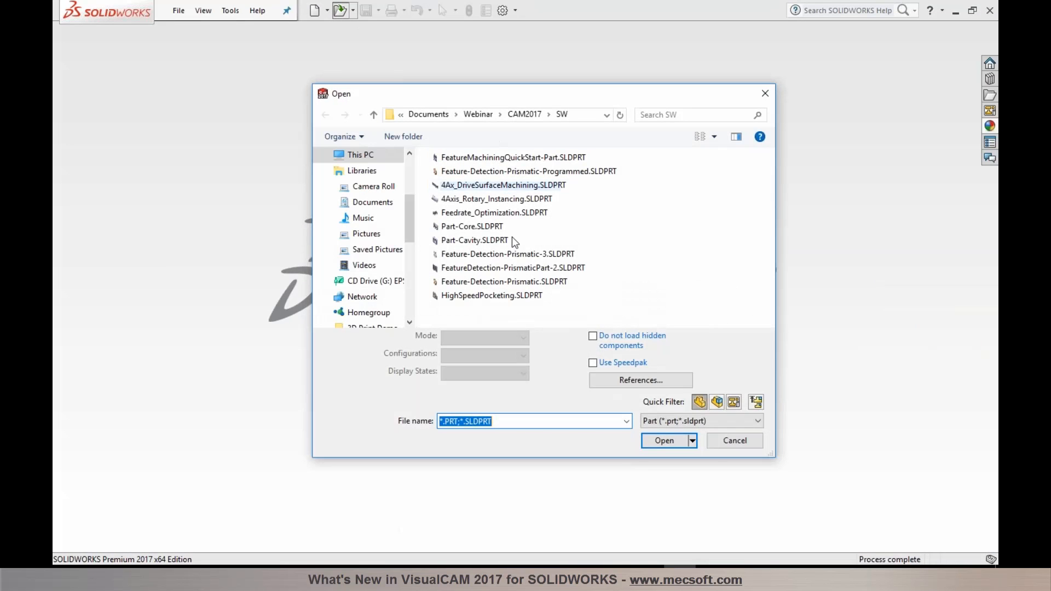
pyautogui.click(517, 268)
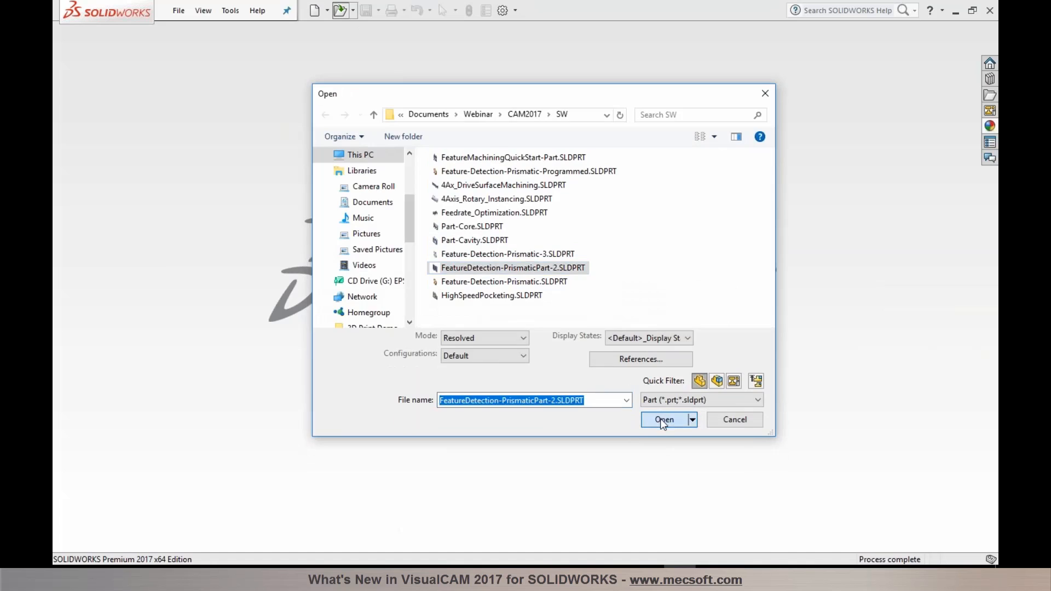
pyautogui.click(664, 420)
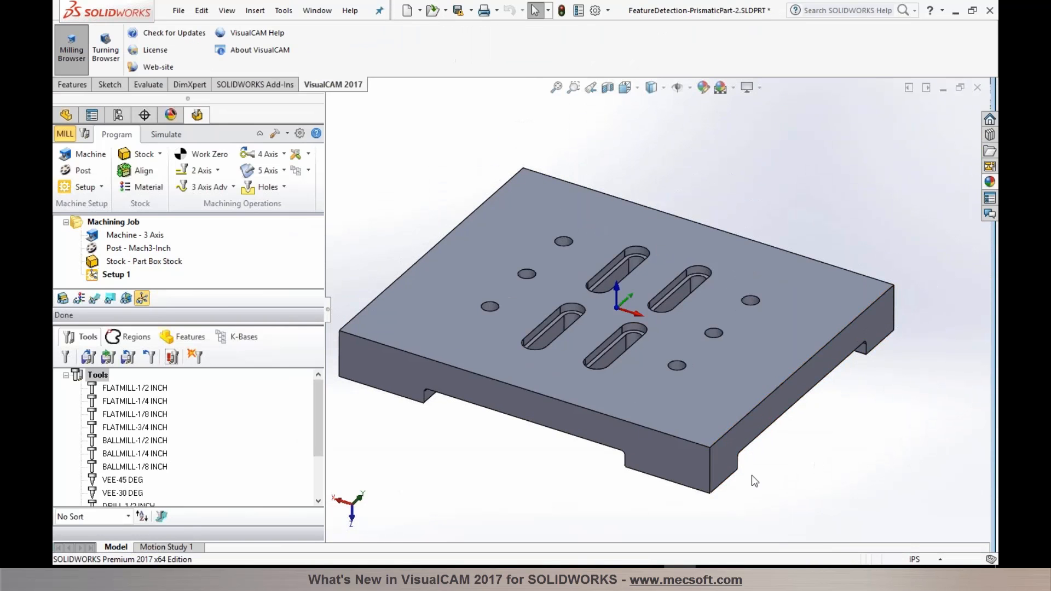
# - Examine the stepped slots and the round holes in the plate's upper face, and display the machining features list
pyautogui.scroll(1, 584, 469)
pyautogui.scroll(-1, 583, 458)
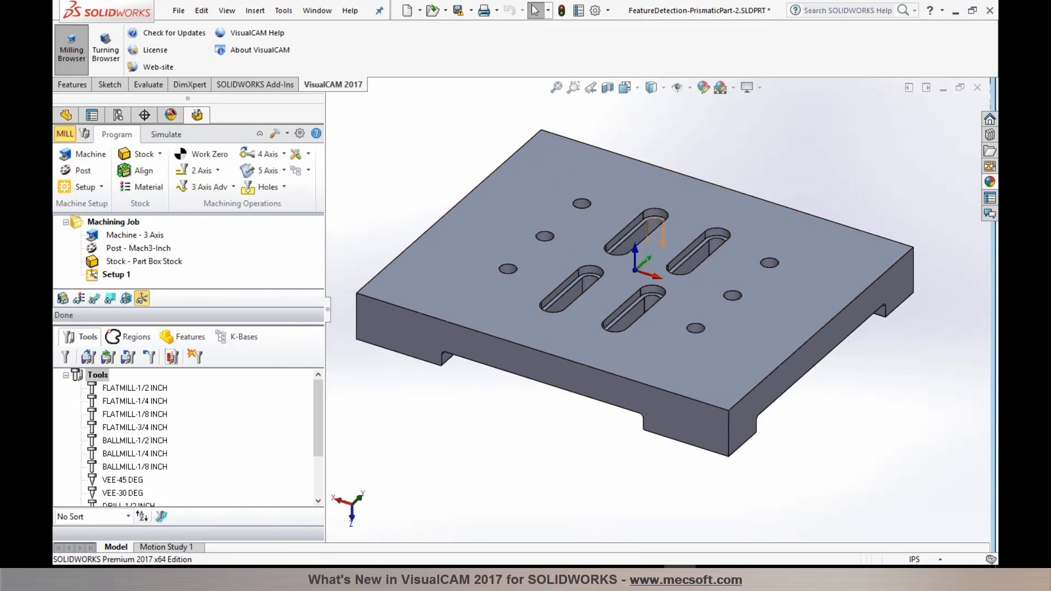
pyautogui.moveTo(587, 257); pyautogui.dragTo(618, 219, button='middle')
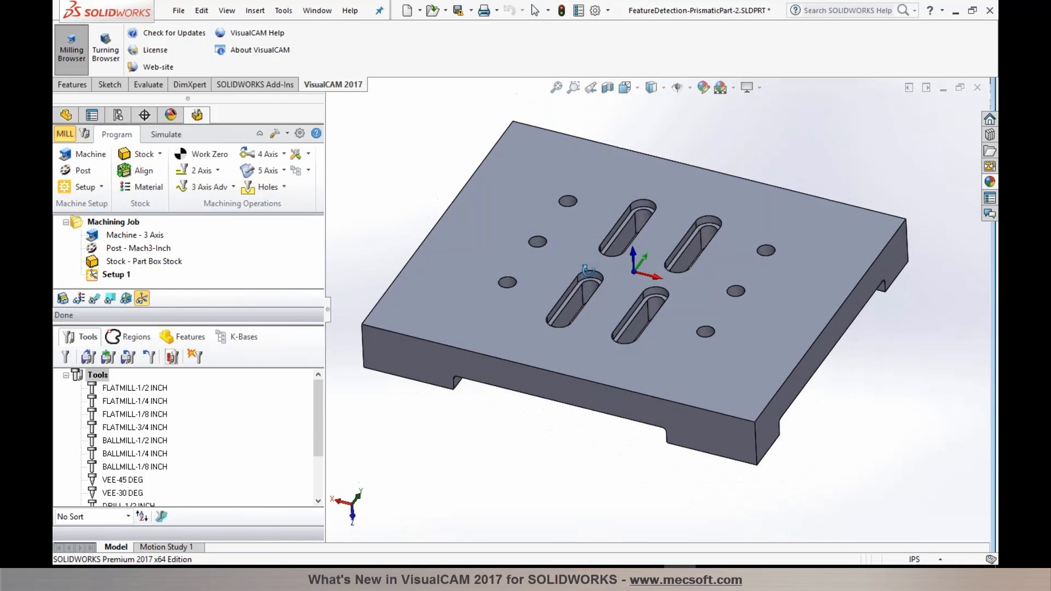
pyautogui.scroll(-5, 622, 222)
pyautogui.moveTo(632, 261); pyautogui.dragTo(632, 241, button='middle')
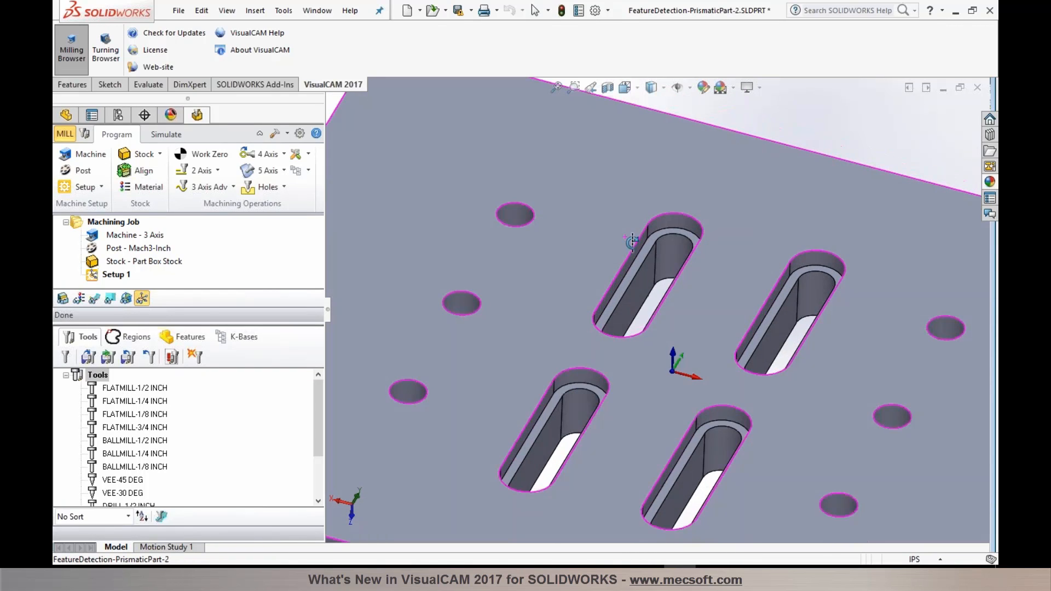
pyautogui.moveTo(686, 281); pyautogui.dragTo(679, 315, button='middle')
pyautogui.scroll(4, 677, 339)
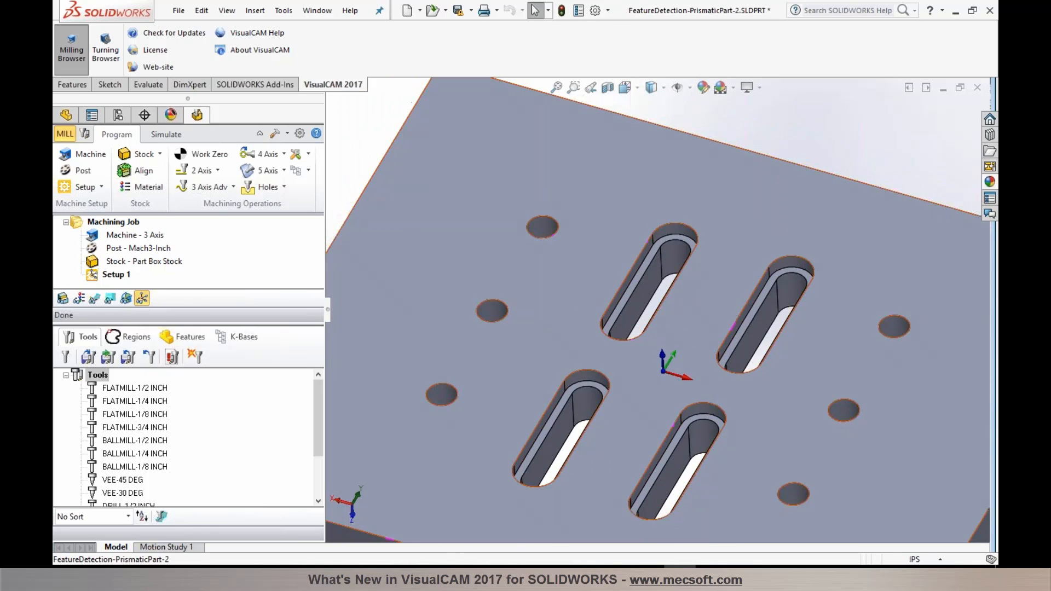
pyautogui.scroll(-2, 674, 380)
pyautogui.scroll(2, 361, 443)
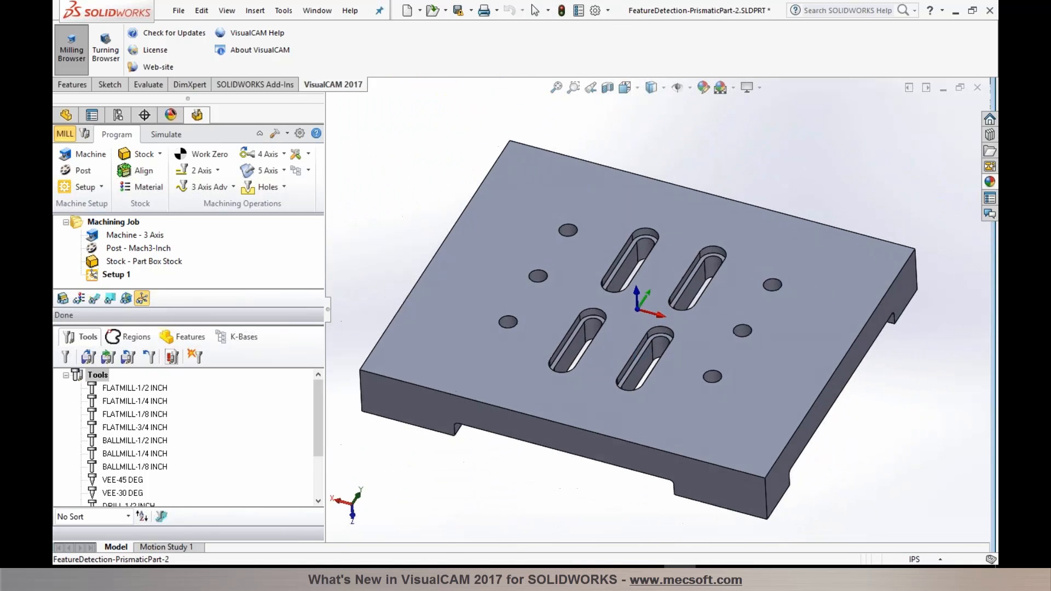
pyautogui.scroll(-2, 361, 442)
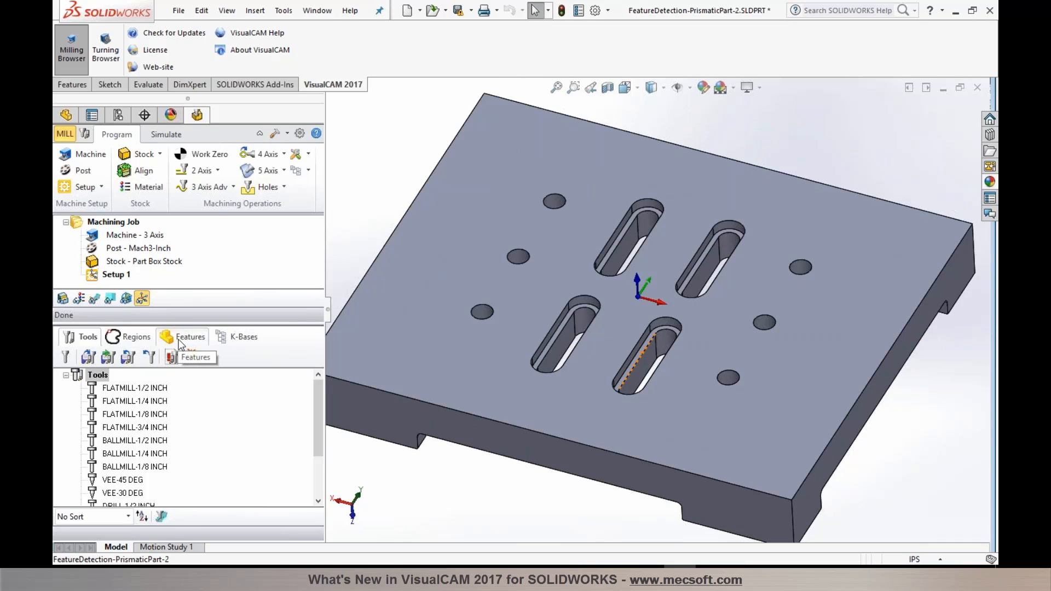
pyautogui.click(180, 344)
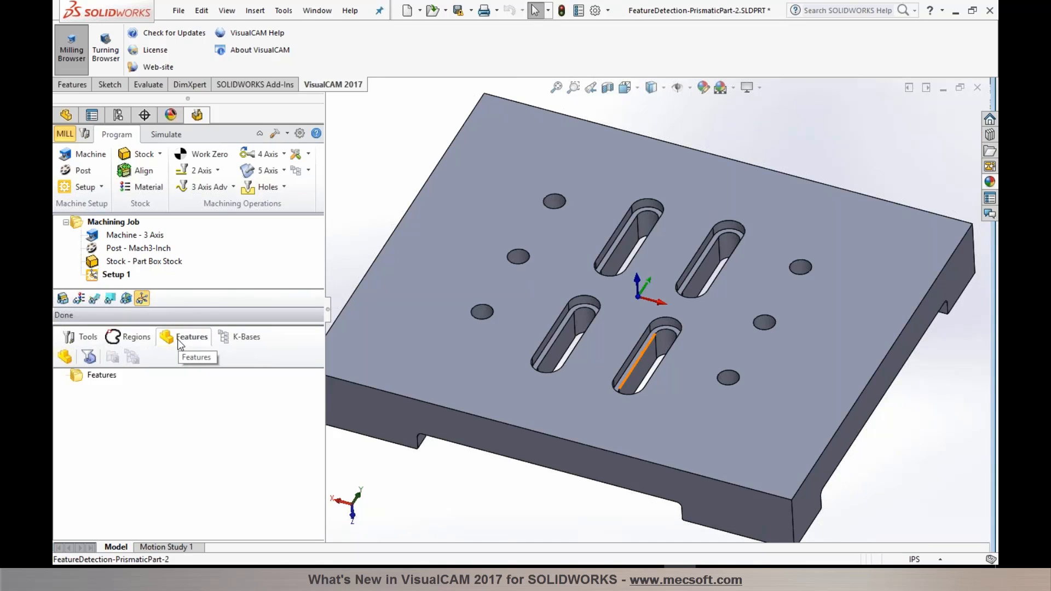
# - Detect the plate's machining features using its upper flat face as the selected flat area
pyautogui.click(67, 358)
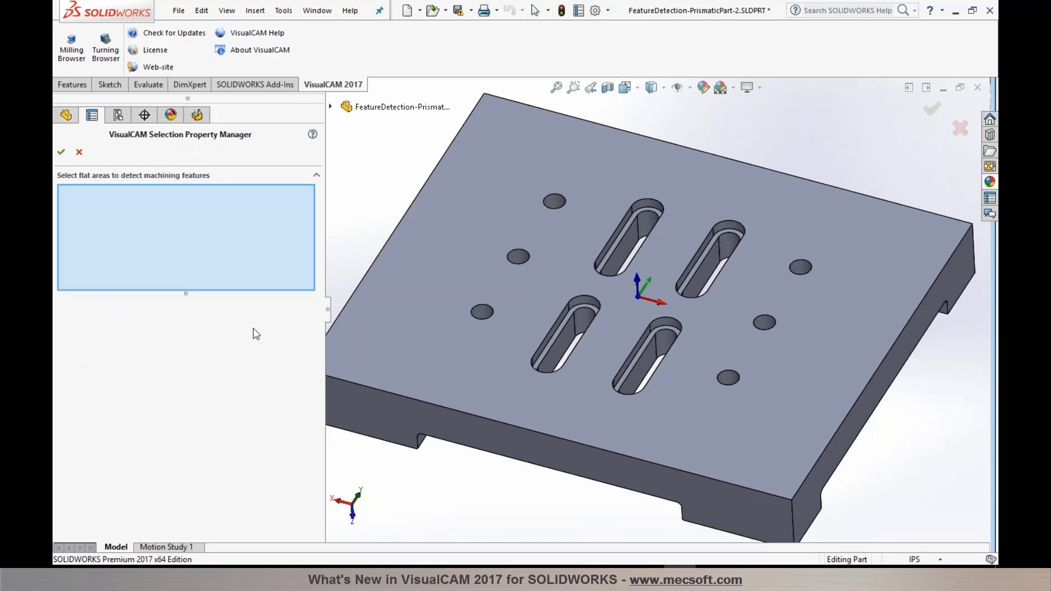
pyautogui.click(462, 347)
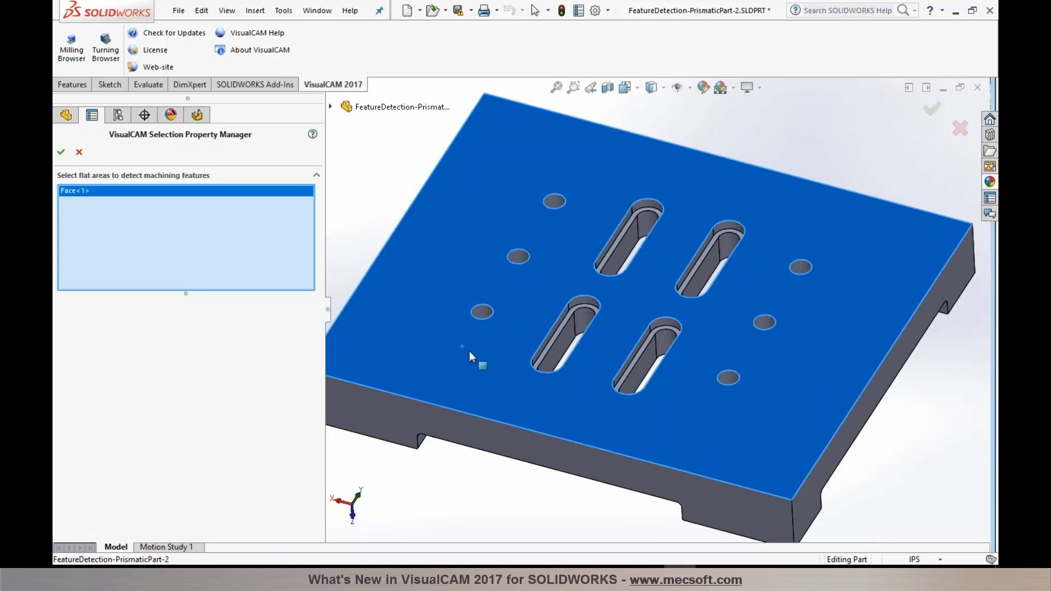
pyautogui.click(61, 152)
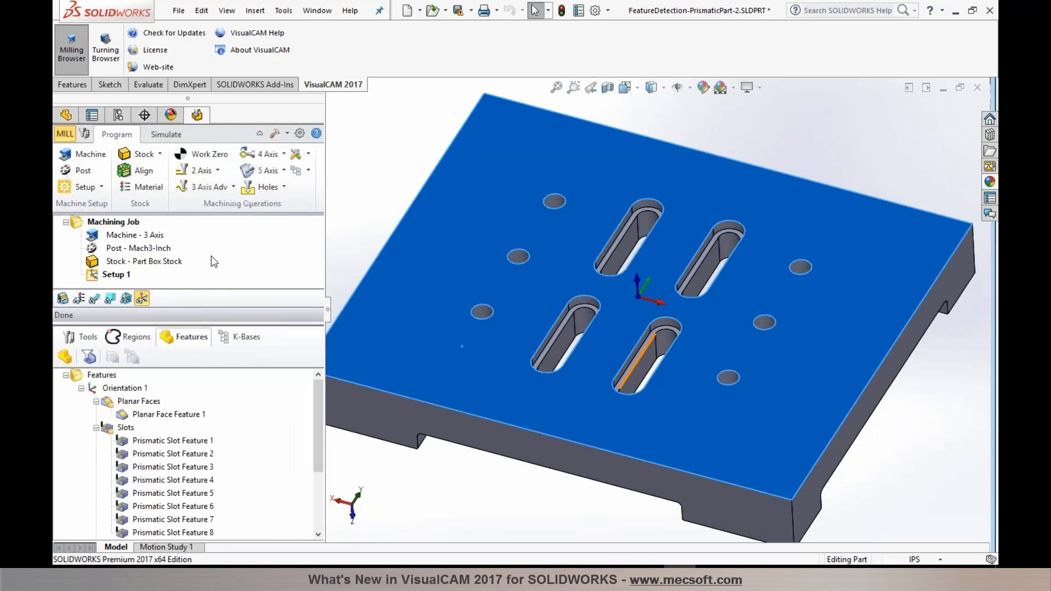
# - Examine the detected planar face, the slots group, and Prismatic Slot Features 1 and 2 on the model
pyautogui.click(141, 418)
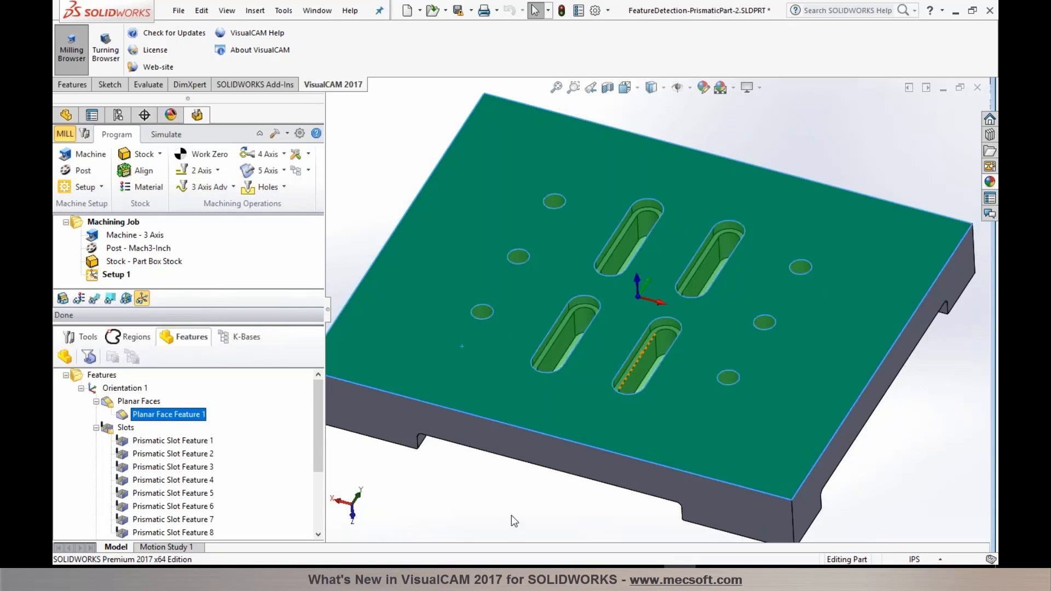
pyautogui.click(125, 428)
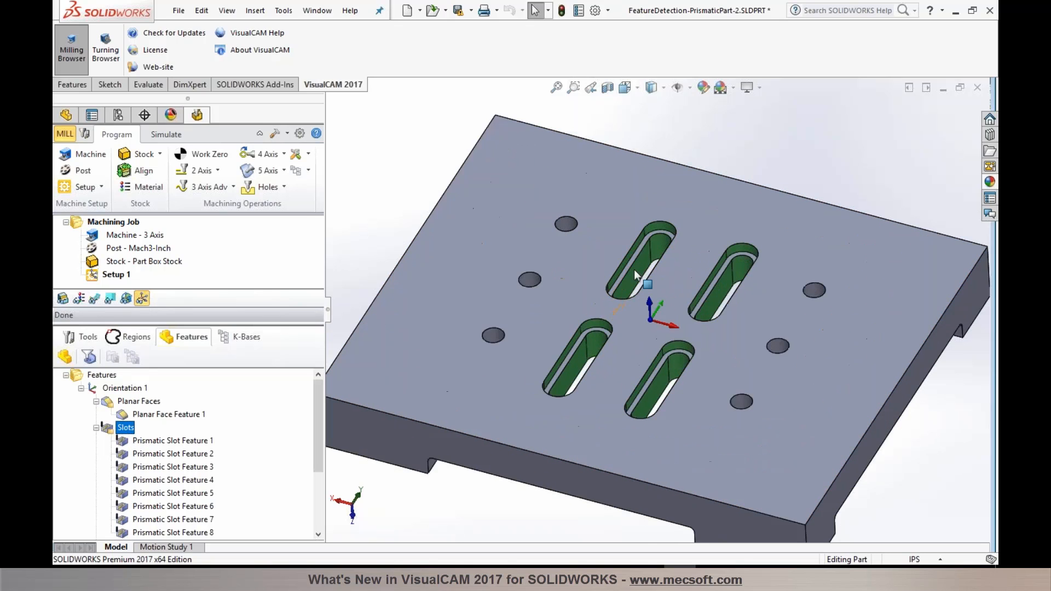
pyautogui.moveTo(233, 324); pyautogui.dragTo(233, 275)
pyautogui.click(200, 391)
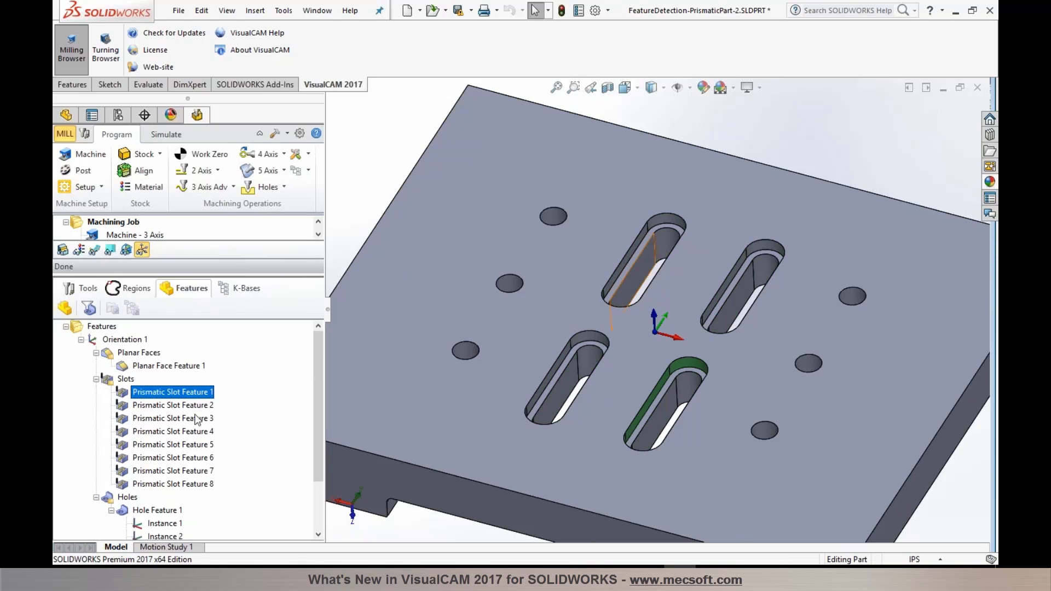
pyautogui.click(197, 407)
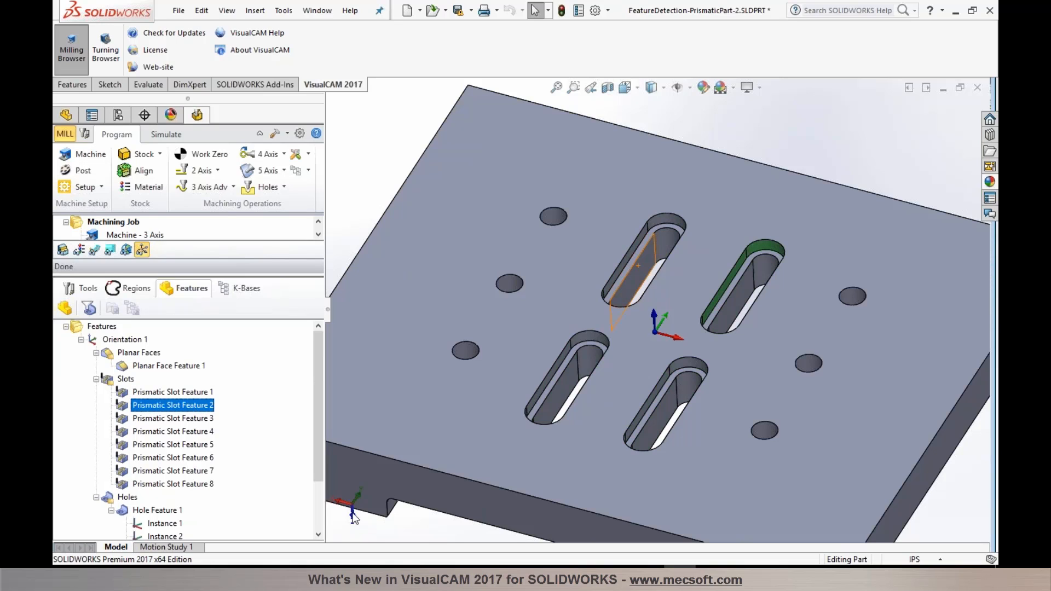
pyautogui.click(422, 530)
# - Create a 2 1/2 Axis Slotting operation on Prismatic Slot Features 1 to 4 with FLATMILL-1/2 INCH, then generate and display its toolpath
pyautogui.click(168, 420)
pyautogui.click(168, 420)
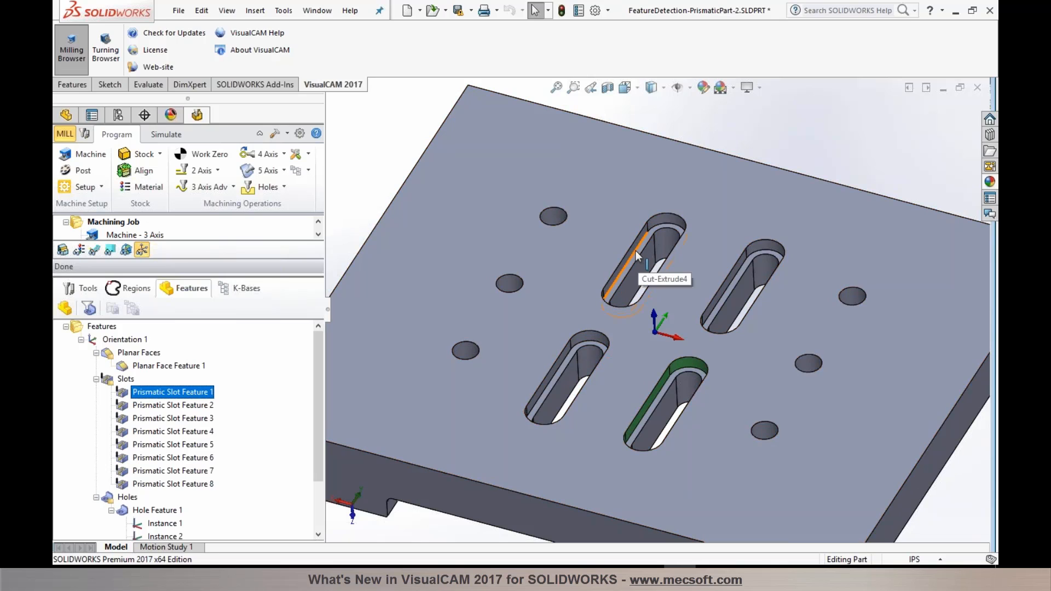
pyautogui.keyDown('shift'); pyautogui.click(161, 432); pyautogui.keyUp('shift')
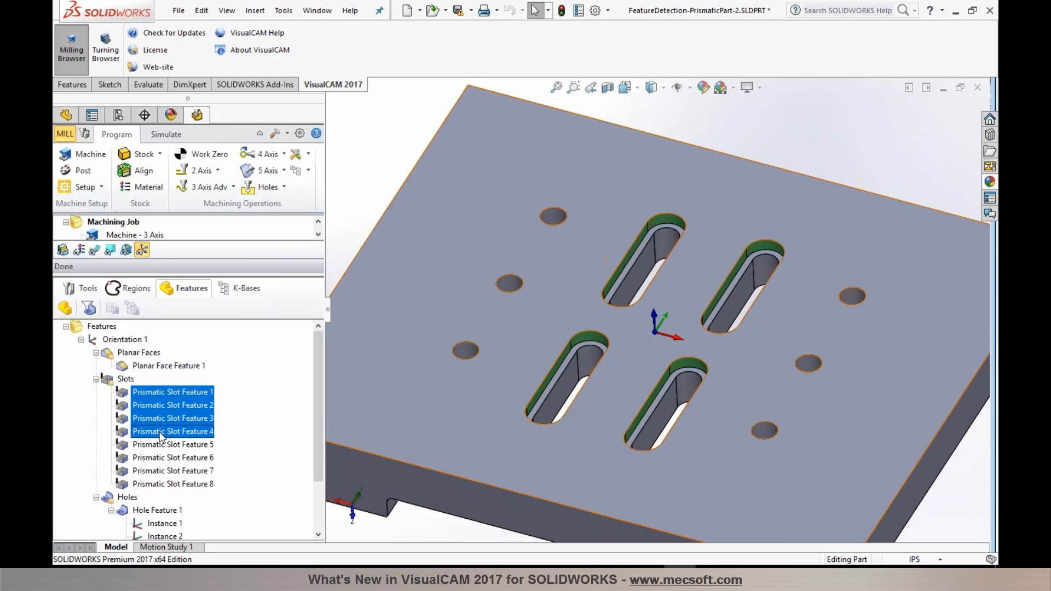
pyautogui.rightClick(160, 433)
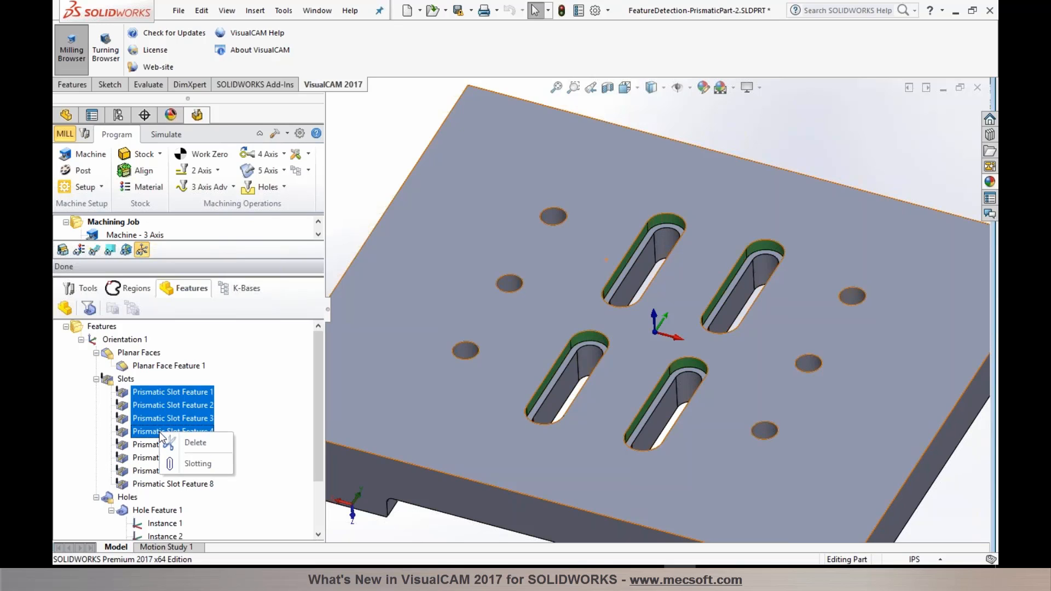
pyautogui.click(169, 464)
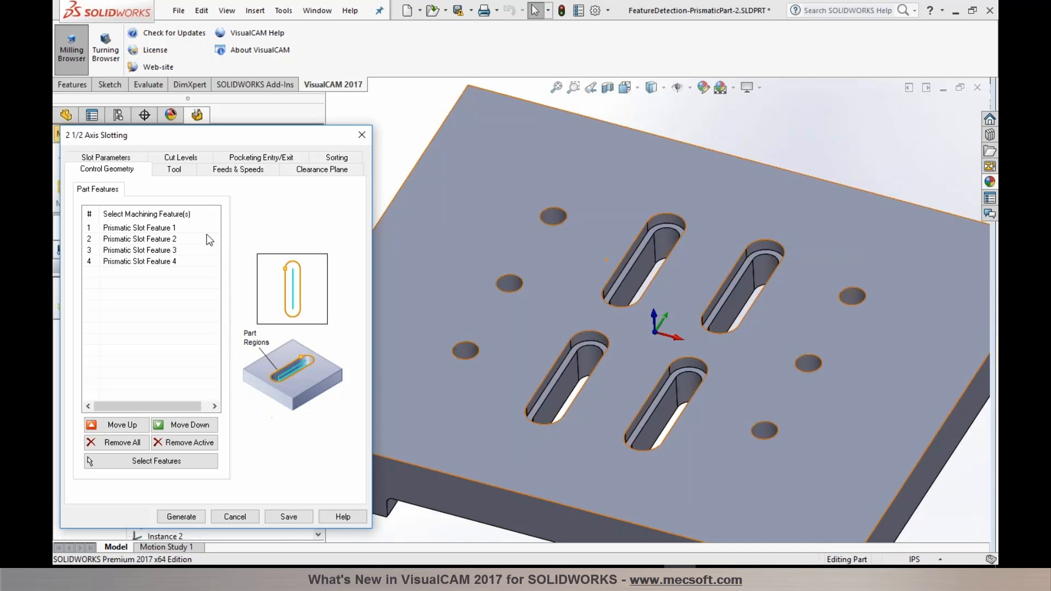
pyautogui.click(179, 173)
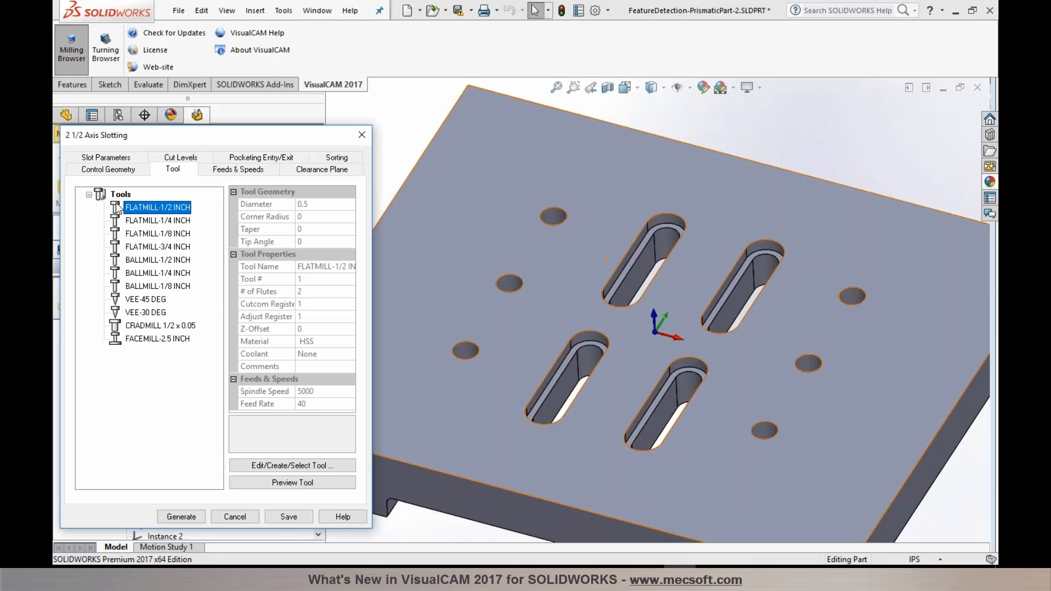
pyautogui.click(189, 517)
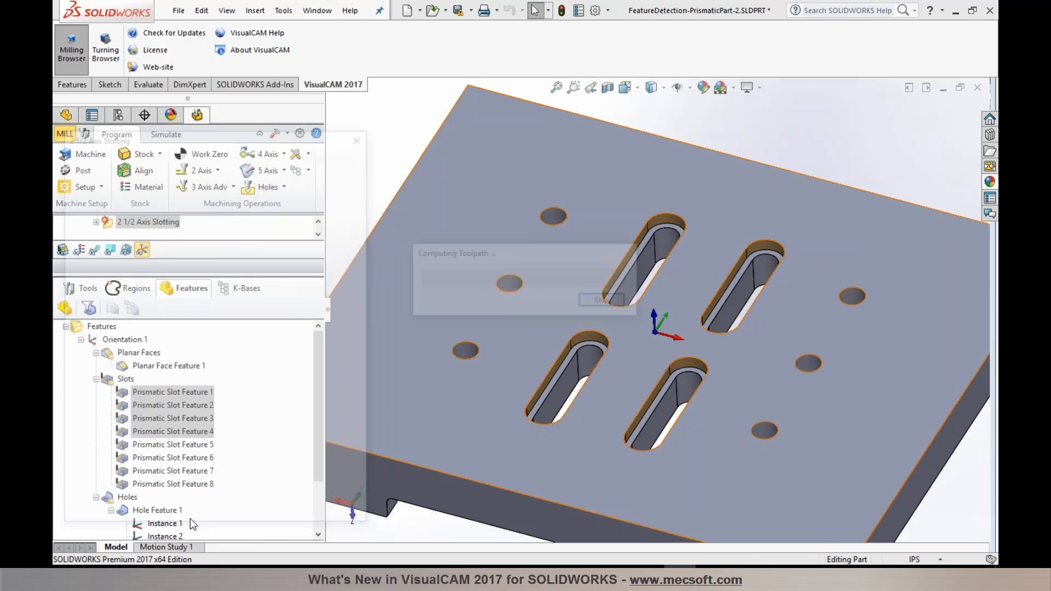
pyautogui.click(94, 252)
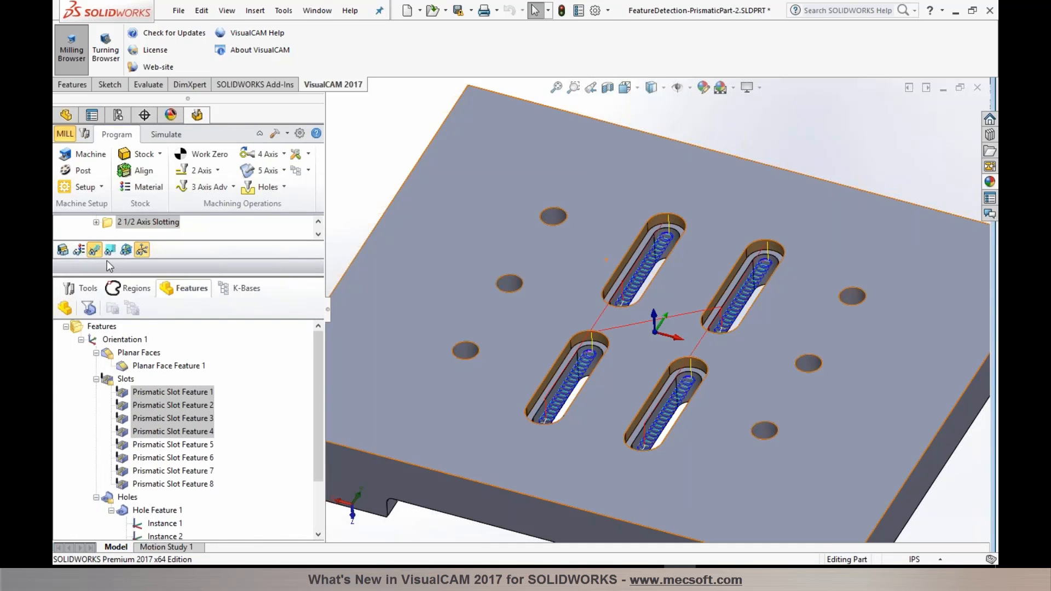
# - Examine the slotting toolpath inside the four upper slot steps up close
pyautogui.moveTo(167, 274); pyautogui.dragTo(163, 347)
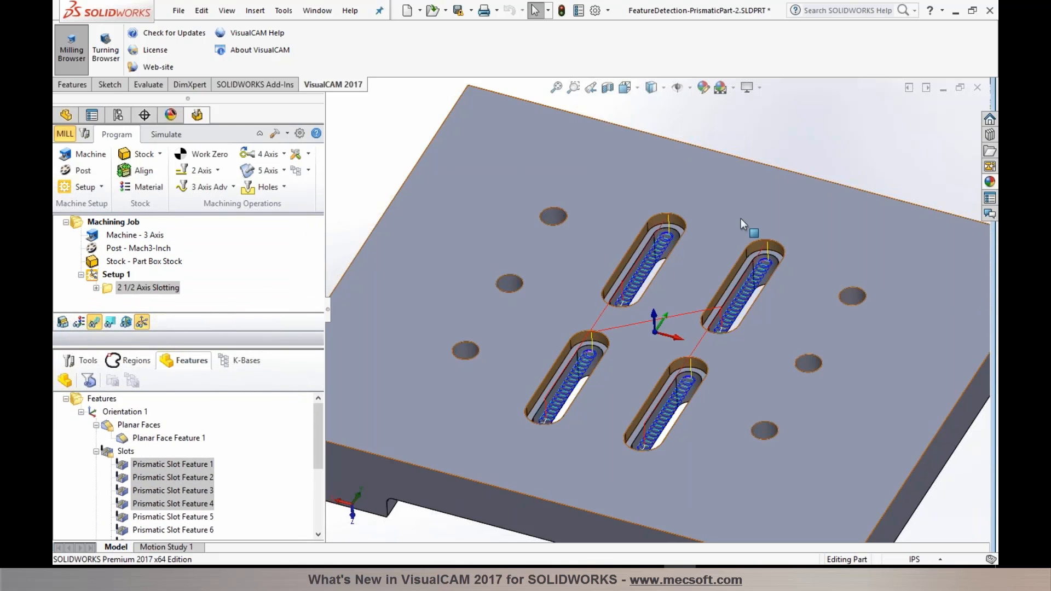
pyautogui.scroll(-3, 664, 239)
pyautogui.scroll(-5, 663, 239)
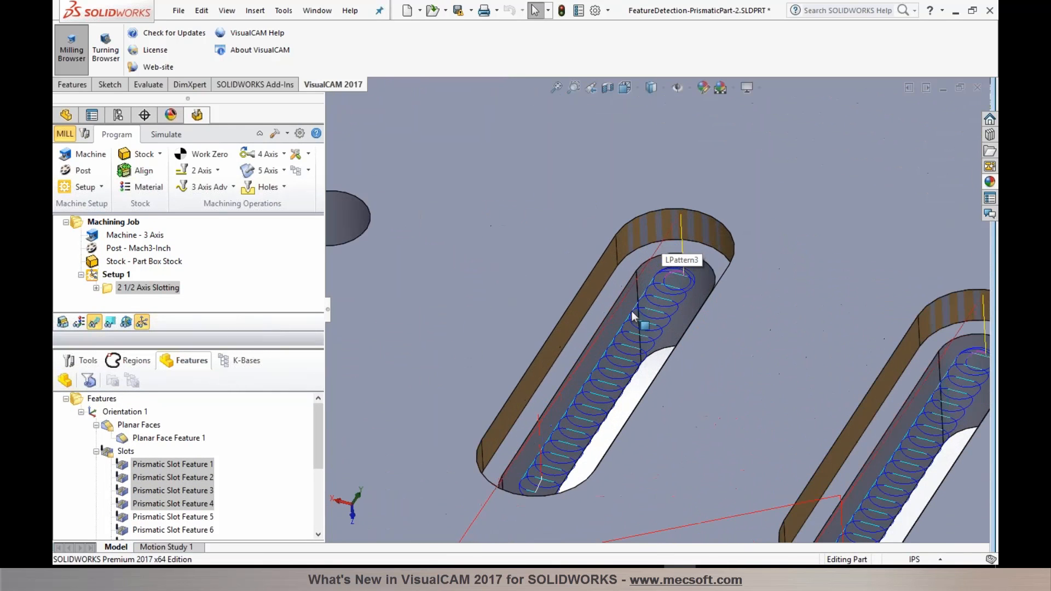
pyautogui.moveTo(636, 290); pyautogui.dragTo(629, 275, button='middle')
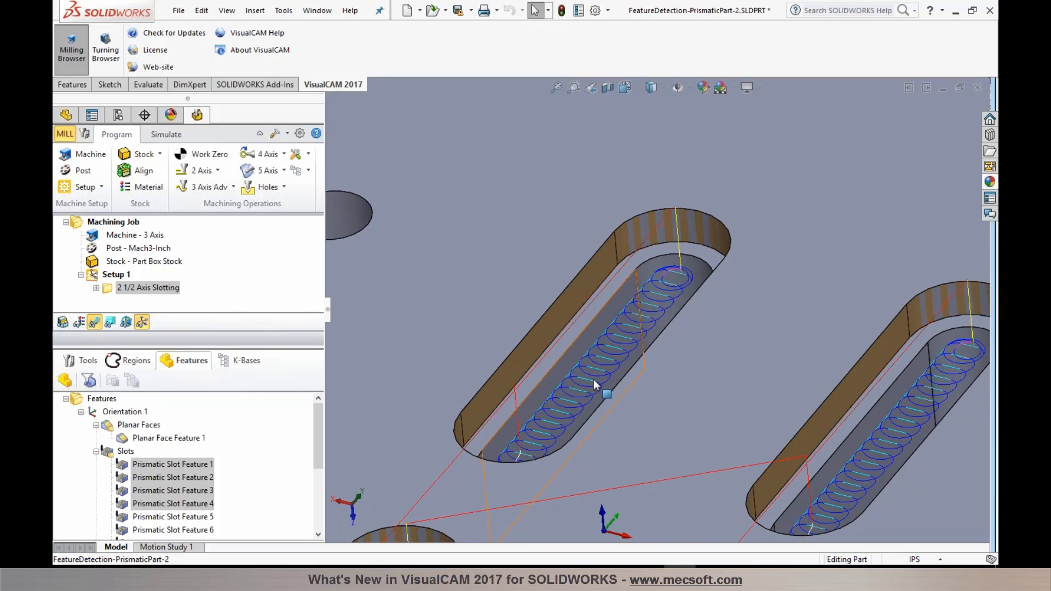
pyautogui.scroll(3, 581, 345)
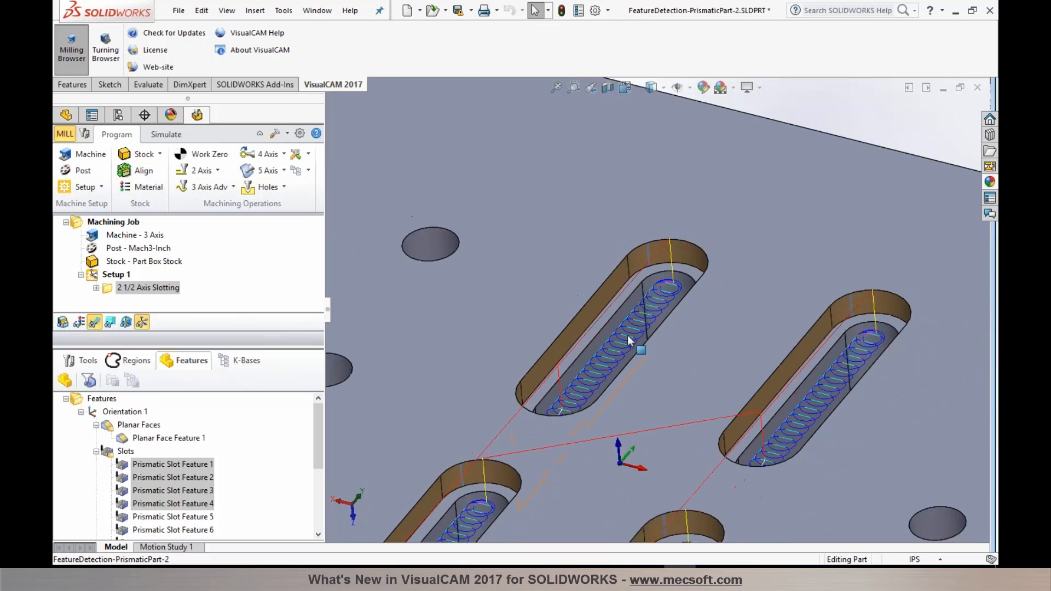
pyautogui.scroll(2, 628, 337)
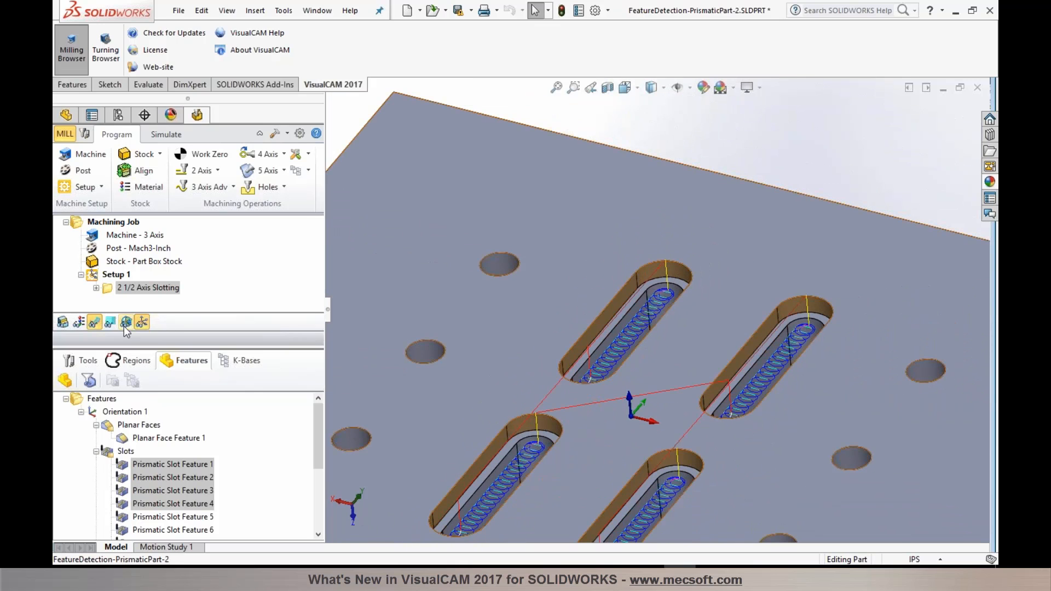
# - Create a second 2 1/2 Axis Slotting operation on Prismatic Slot Features 5 to 8 with FLATMILL-1/2 INCH and generate its toolpath
pyautogui.scroll(-2, 209, 425)
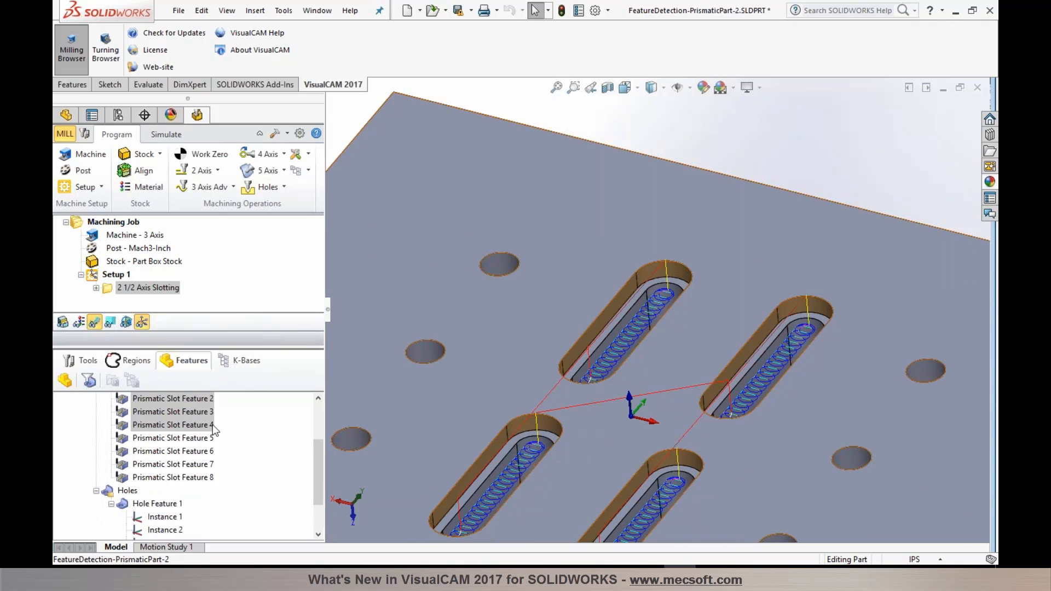
pyautogui.click(186, 438)
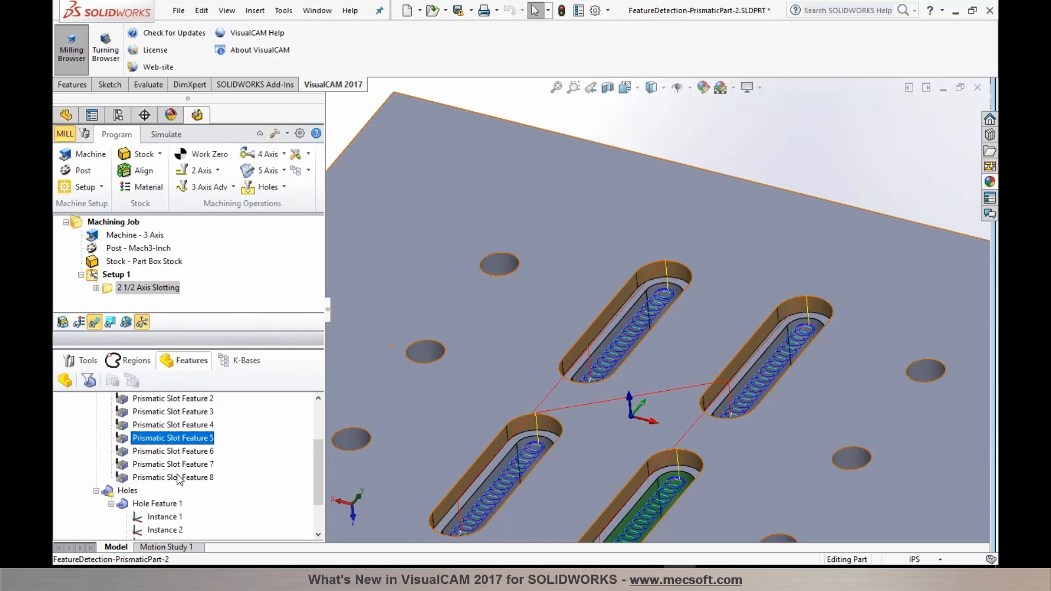
pyautogui.keyDown('shift'); pyautogui.click(177, 478); pyautogui.keyUp('shift')
pyautogui.rightClick(173, 475)
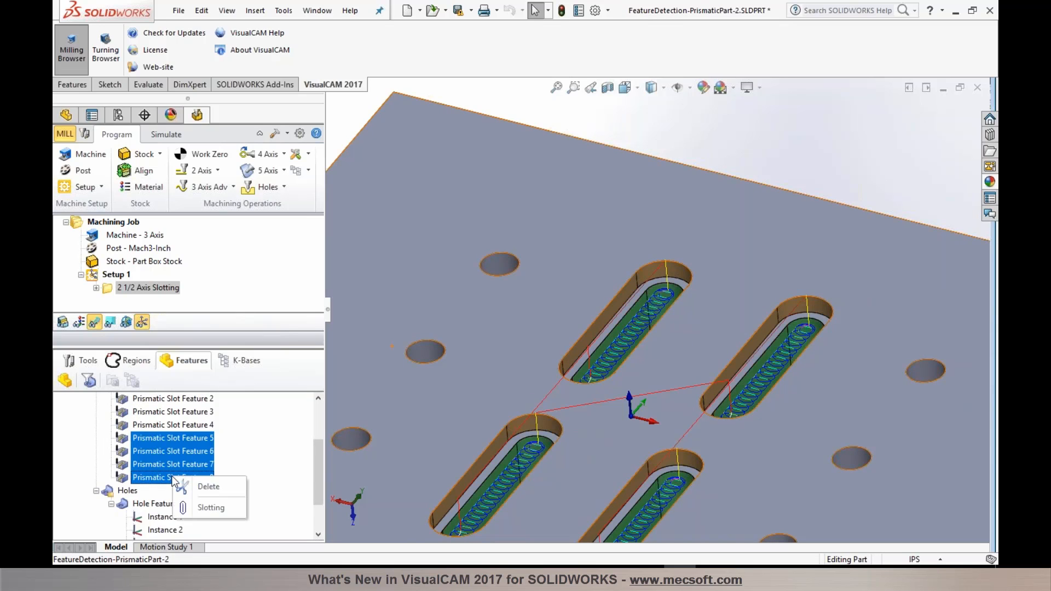
pyautogui.click(192, 508)
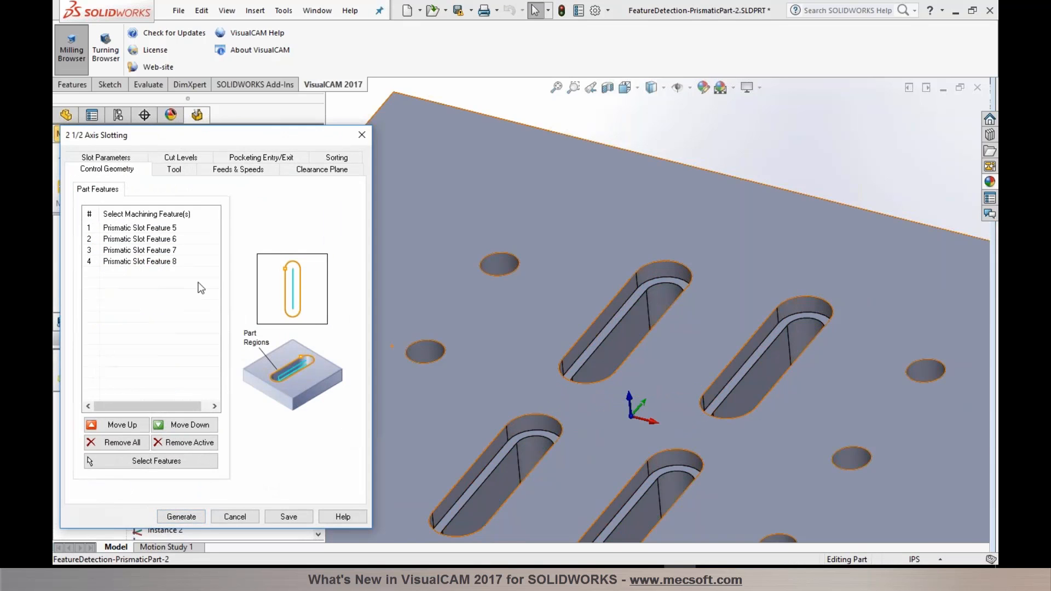
pyautogui.click(174, 171)
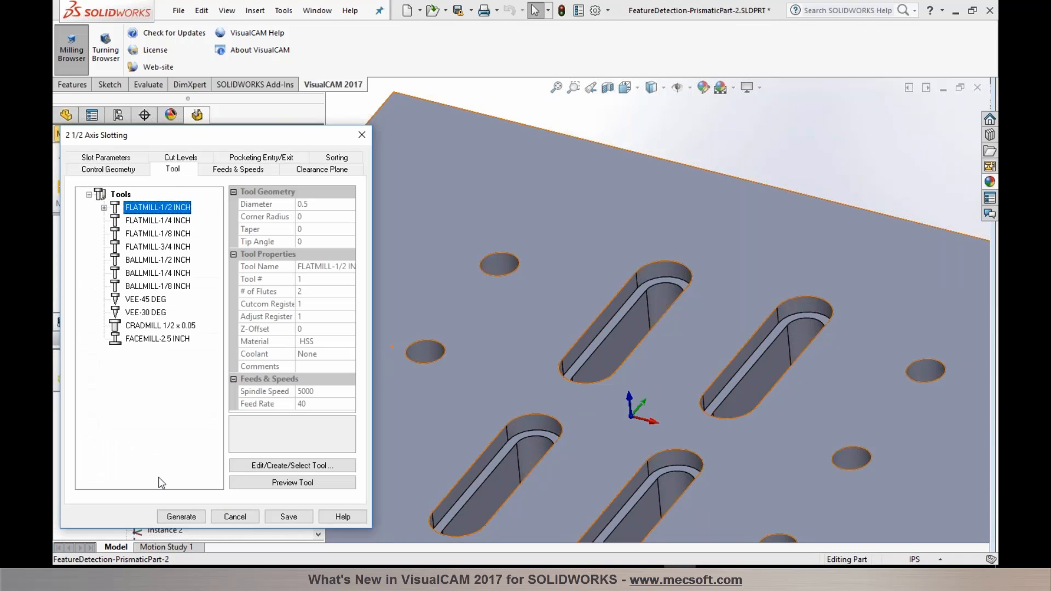
pyautogui.click(180, 517)
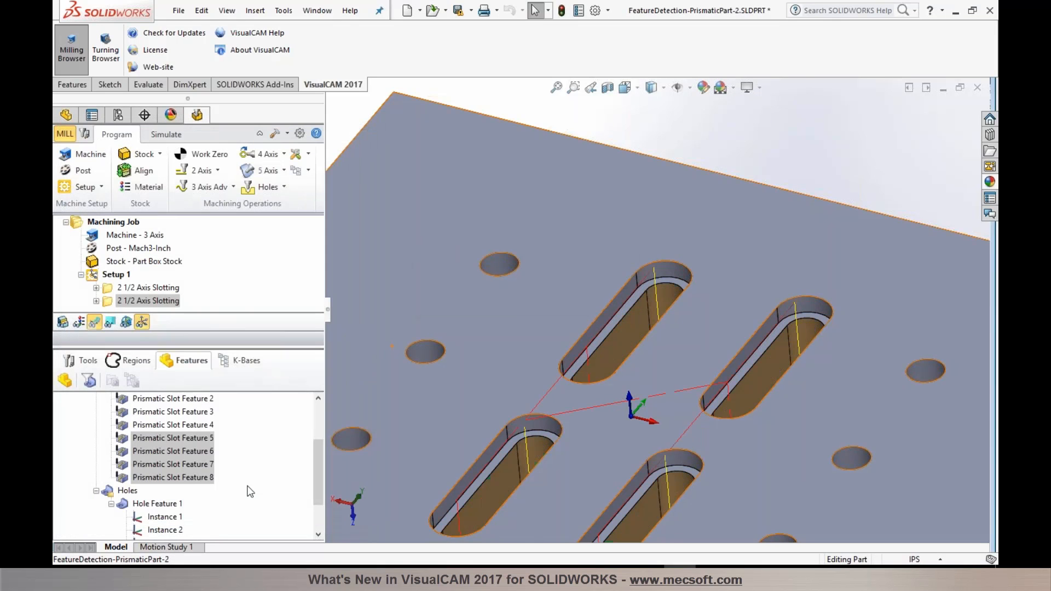
# - Examine the second slotting toolpath running through the lower, narrower part of the slots
pyautogui.moveTo(681, 413); pyautogui.dragTo(623, 236, button='middle')
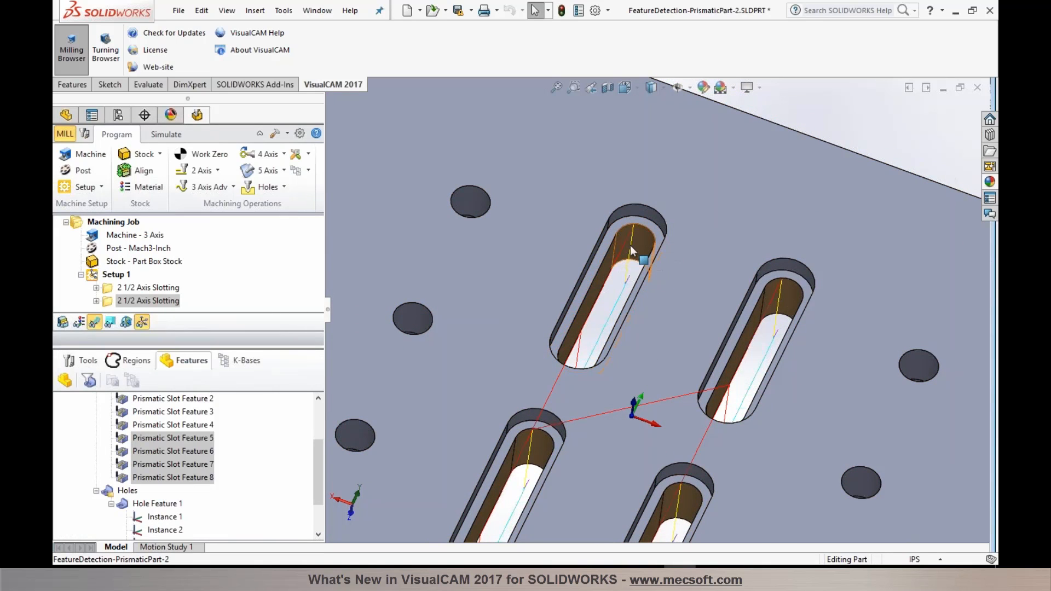
pyautogui.moveTo(627, 281); pyautogui.dragTo(618, 259, button='middle')
pyautogui.scroll(2, 618, 259)
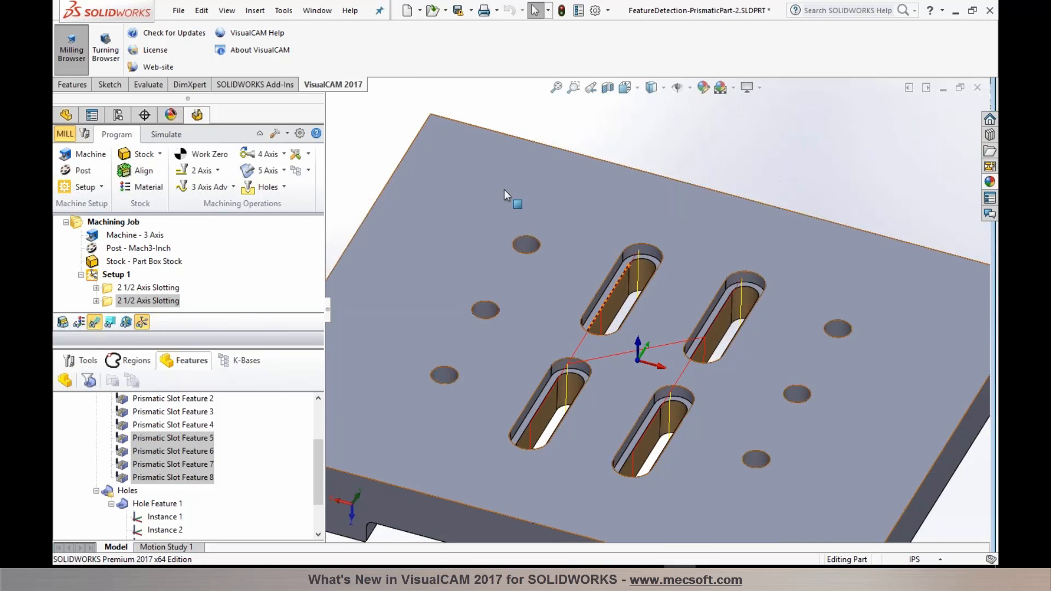
# - Create a third 2 1/2 Axis Slotting operation using the upper edge loop of the slot nearest the plate's back-left hole, and generate its toolpath
pyautogui.click(217, 171)
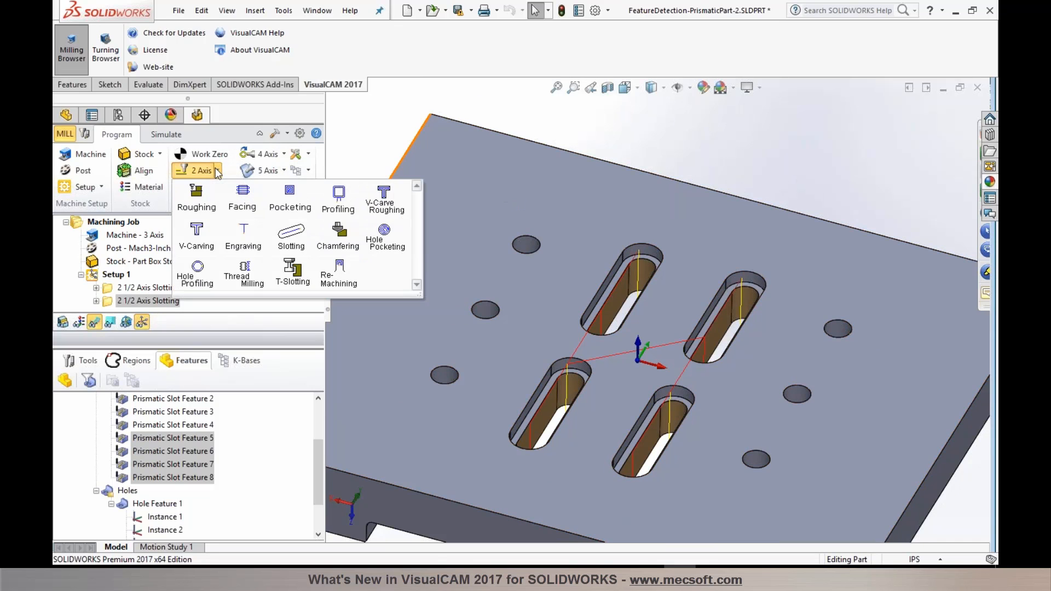
pyautogui.click(298, 246)
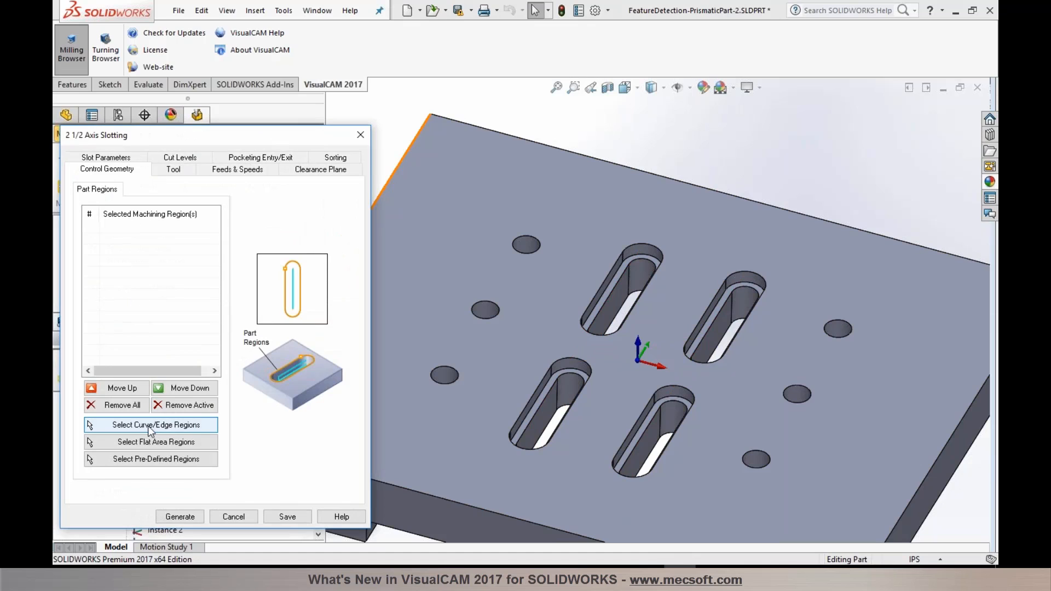
pyautogui.click(148, 426)
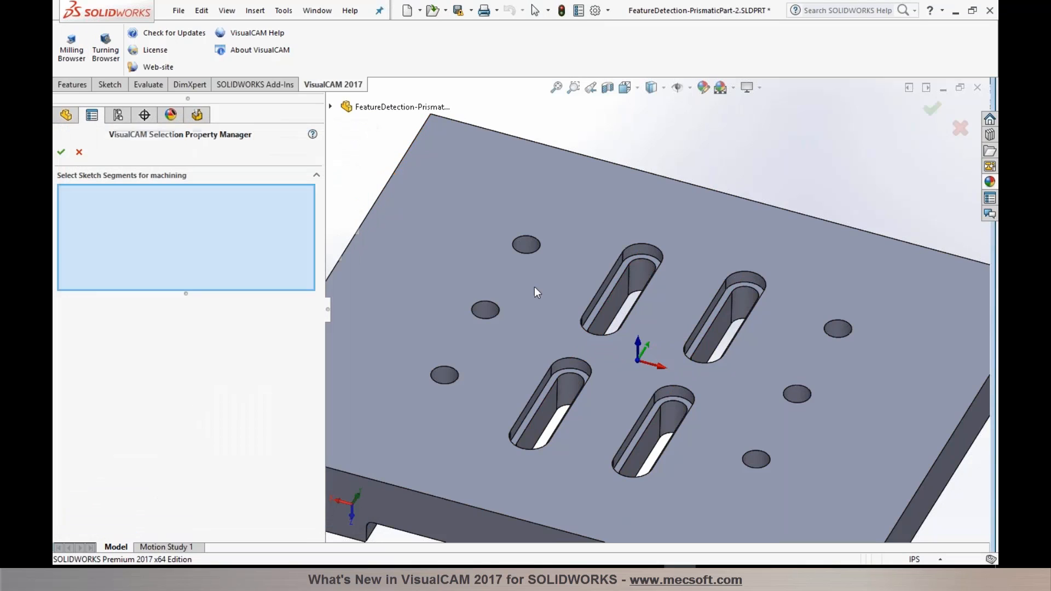
pyautogui.rightClick(613, 272)
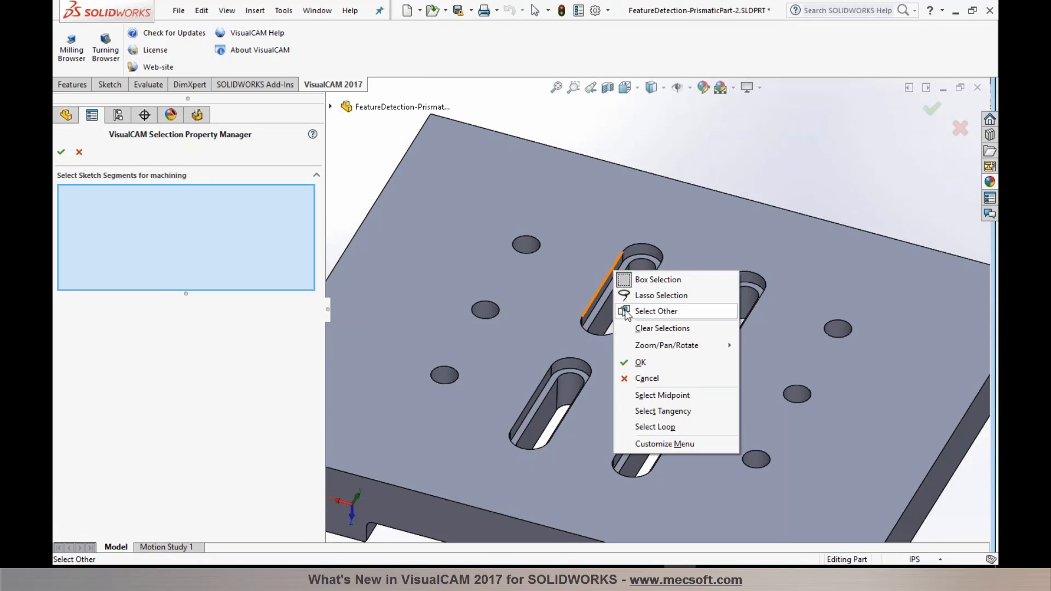
pyautogui.click(652, 427)
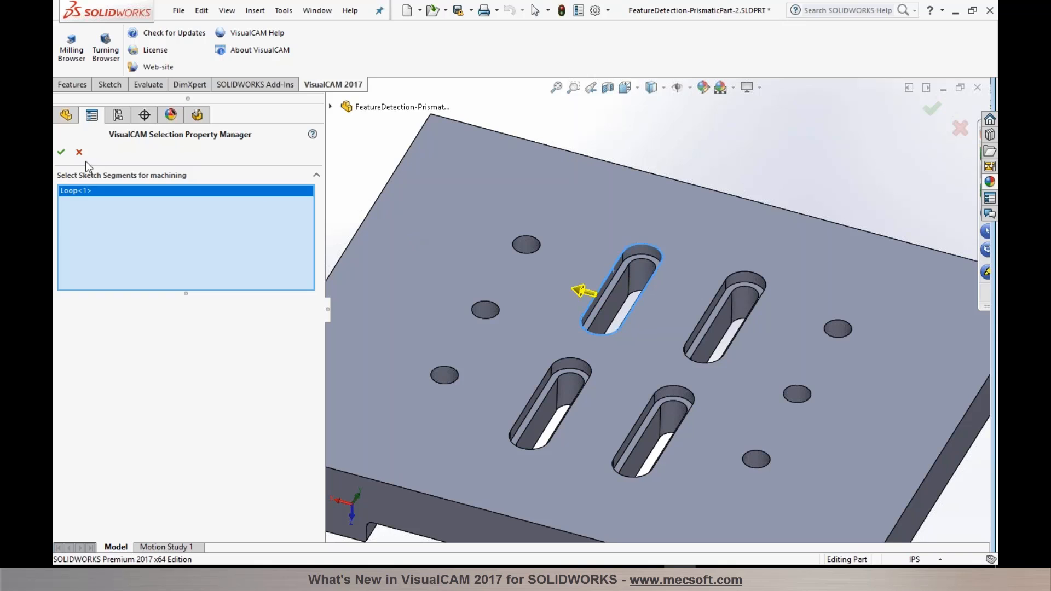
pyautogui.click(62, 154)
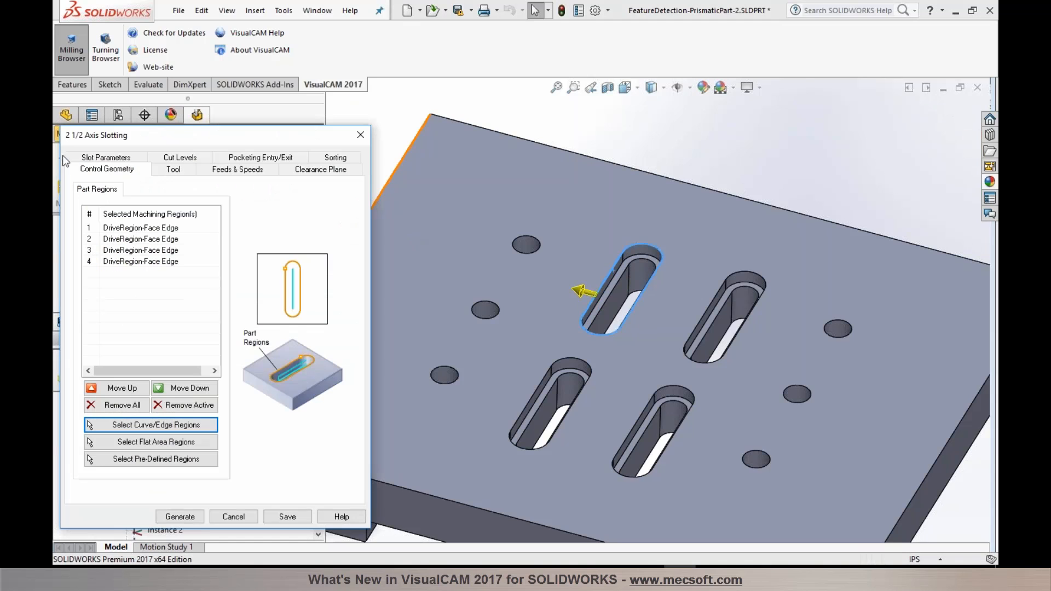
pyautogui.click(171, 171)
pyautogui.click(183, 517)
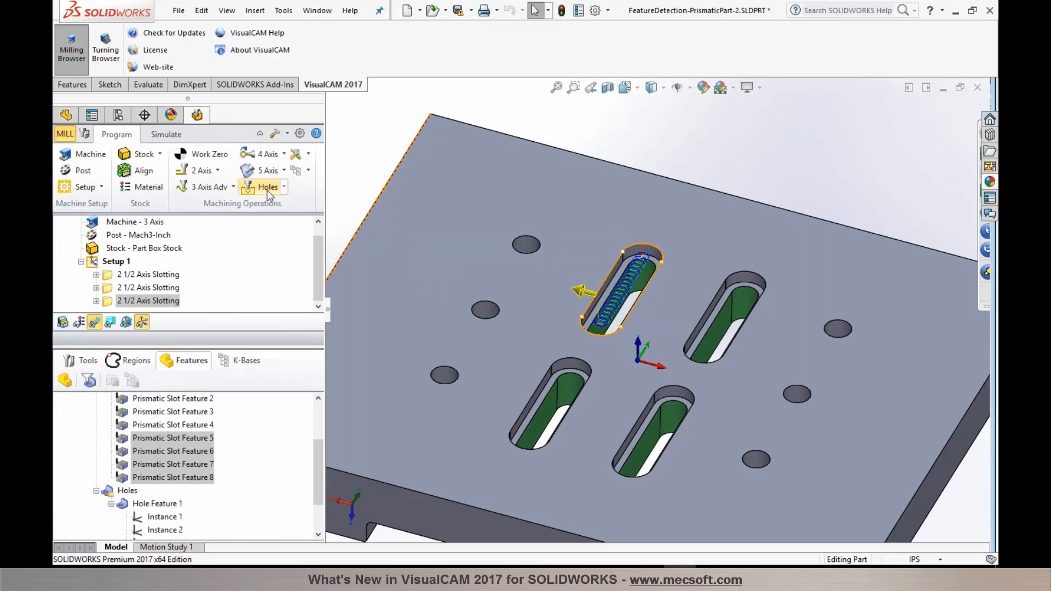
pyautogui.click(218, 171)
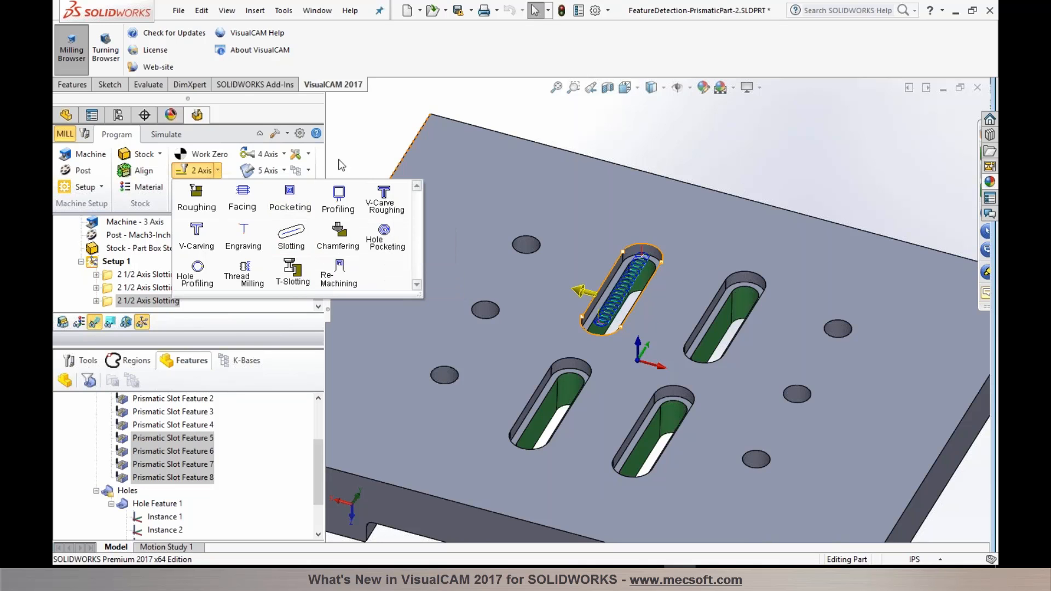
# - Close the slotted plate part without saving and open Feature-Detection-Prismatic-3.SLDPRT from the SW folder
pyautogui.moveTo(590, 322)
pyautogui.mouseDown(button='middle')
pyautogui.moveTo(589, 303)
pyautogui.moveTo(580, 306)
pyautogui.mouseUp(button='middle')
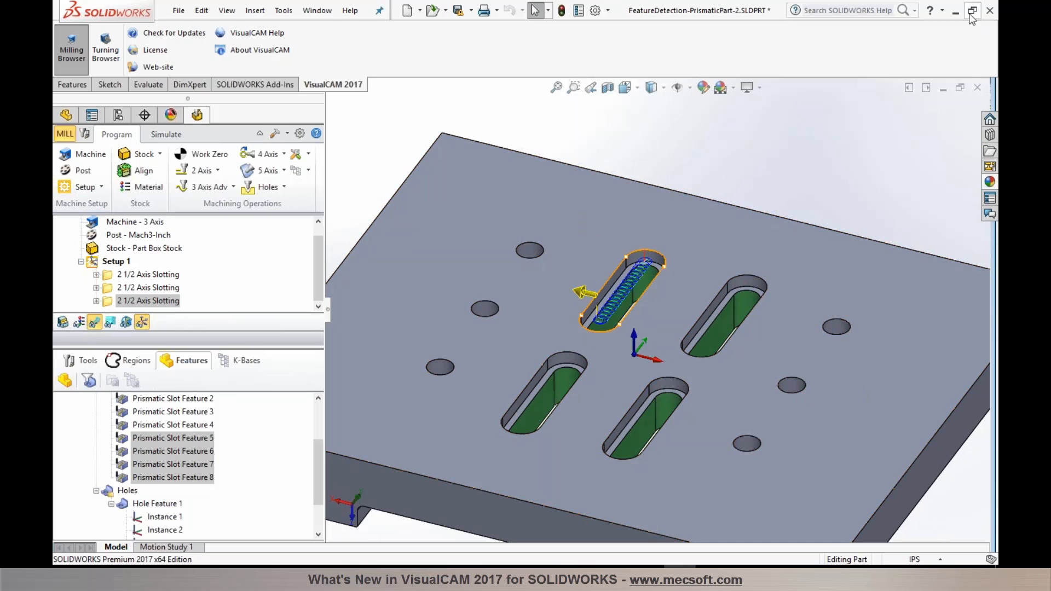
pyautogui.click(979, 87)
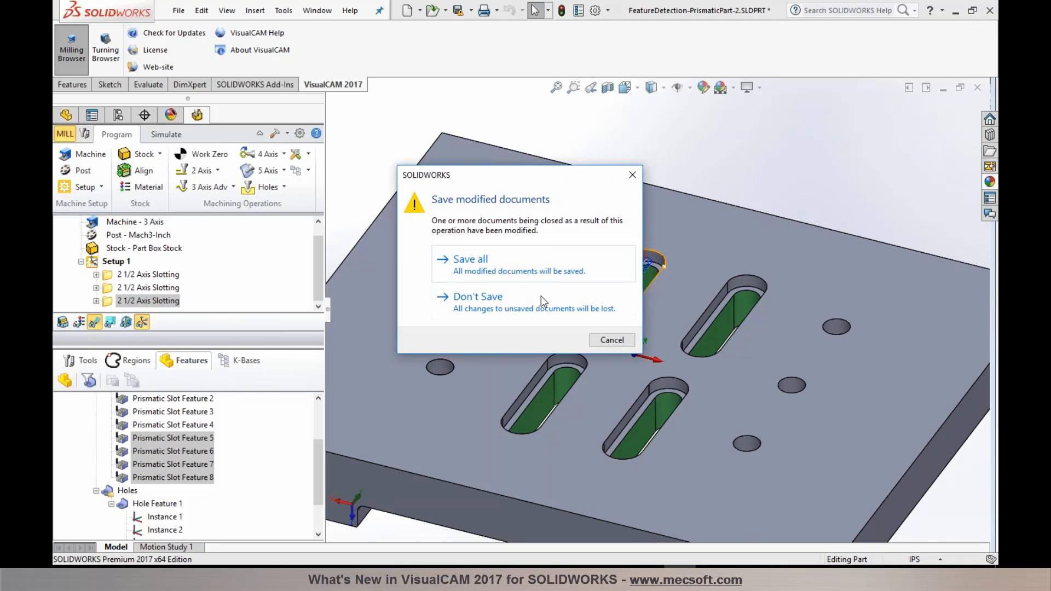
pyautogui.click(541, 297)
pyautogui.click(341, 11)
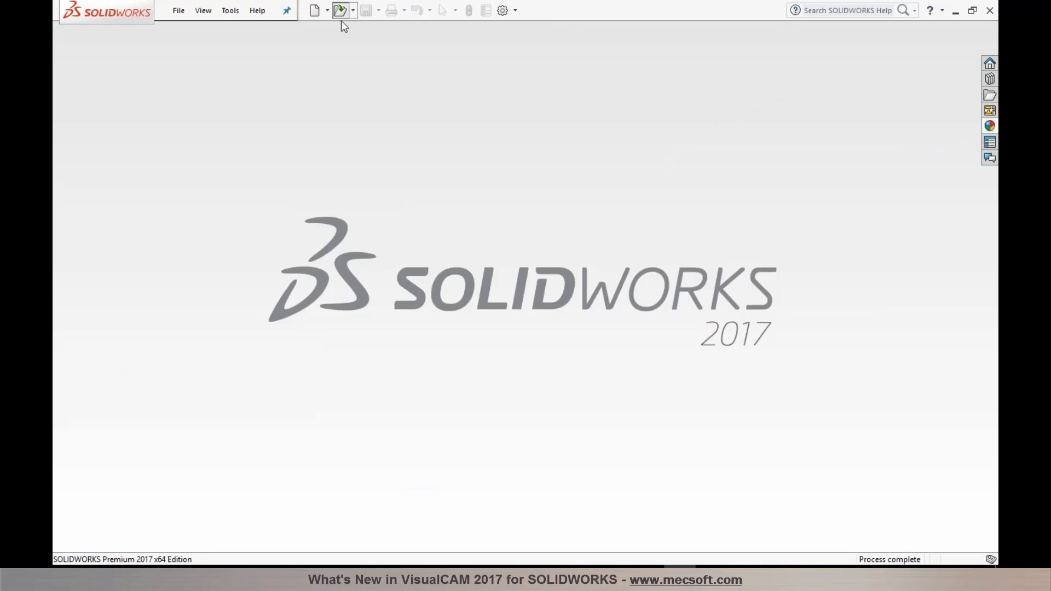
pyautogui.click(561, 255)
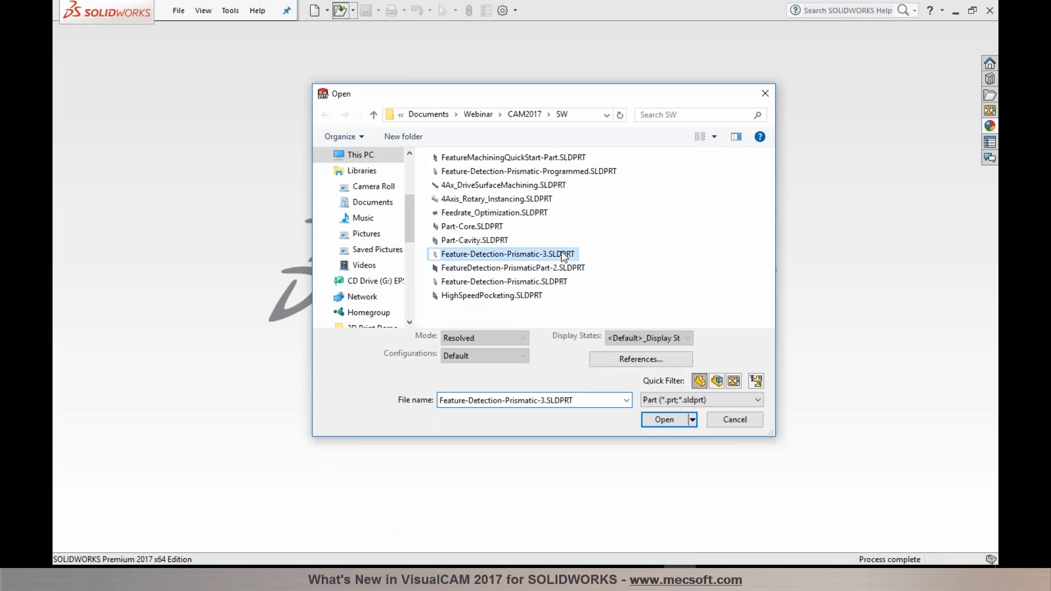
pyautogui.click(672, 422)
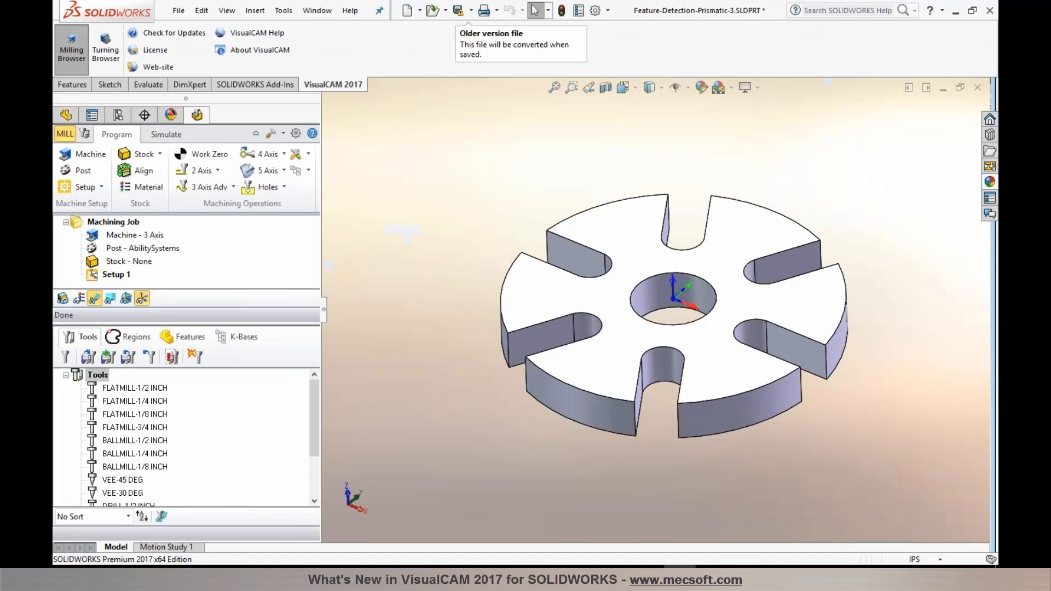
pyautogui.moveTo(845, 451)
pyautogui.mouseDown(button='middle')
pyautogui.moveTo(856, 415)
pyautogui.moveTo(873, 427)
pyautogui.moveTo(854, 467)
pyautogui.moveTo(854, 445)
pyautogui.mouseUp(button='middle')
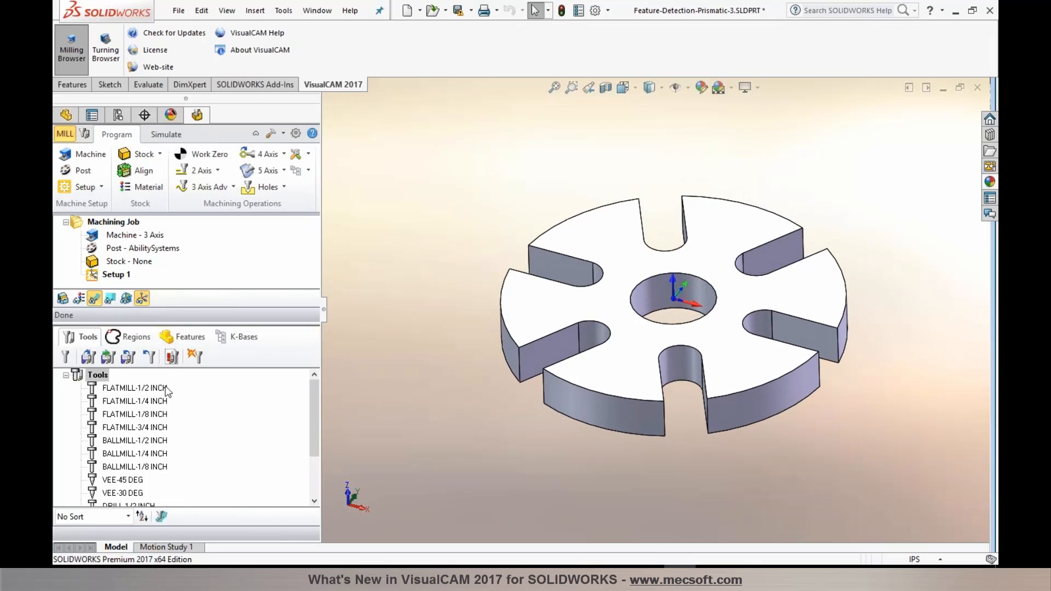
# - Detect the machining features of the slotted disc from its upper flat face
pyautogui.click(179, 340)
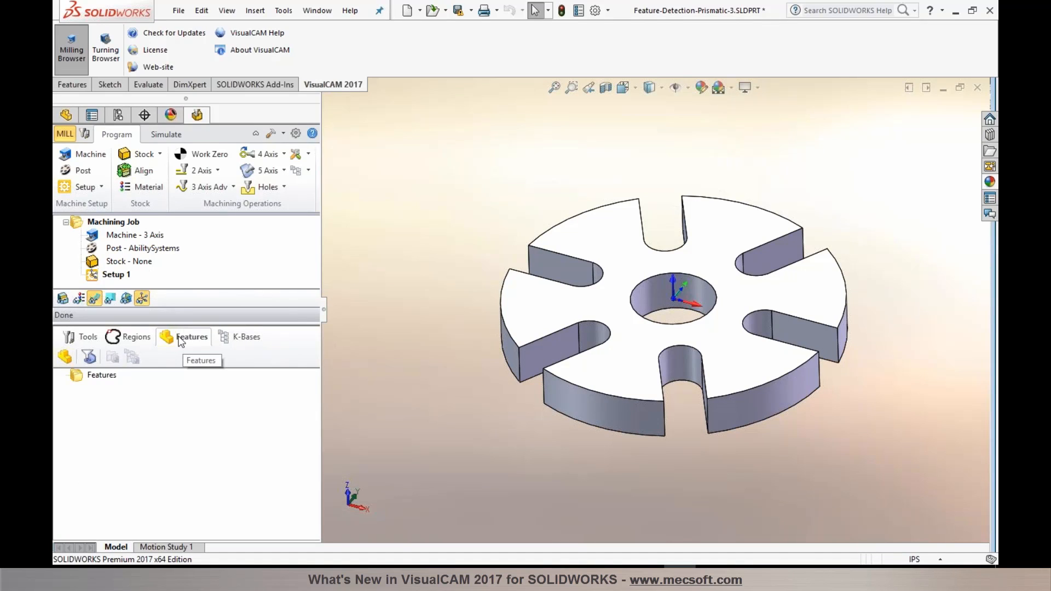
pyautogui.click(88, 140)
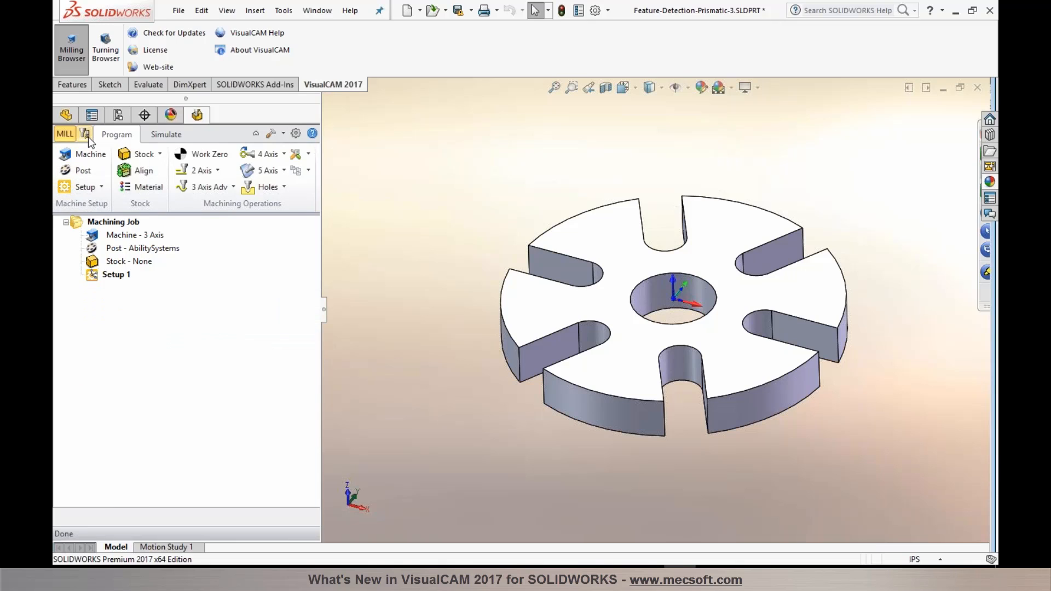
pyautogui.click(85, 134)
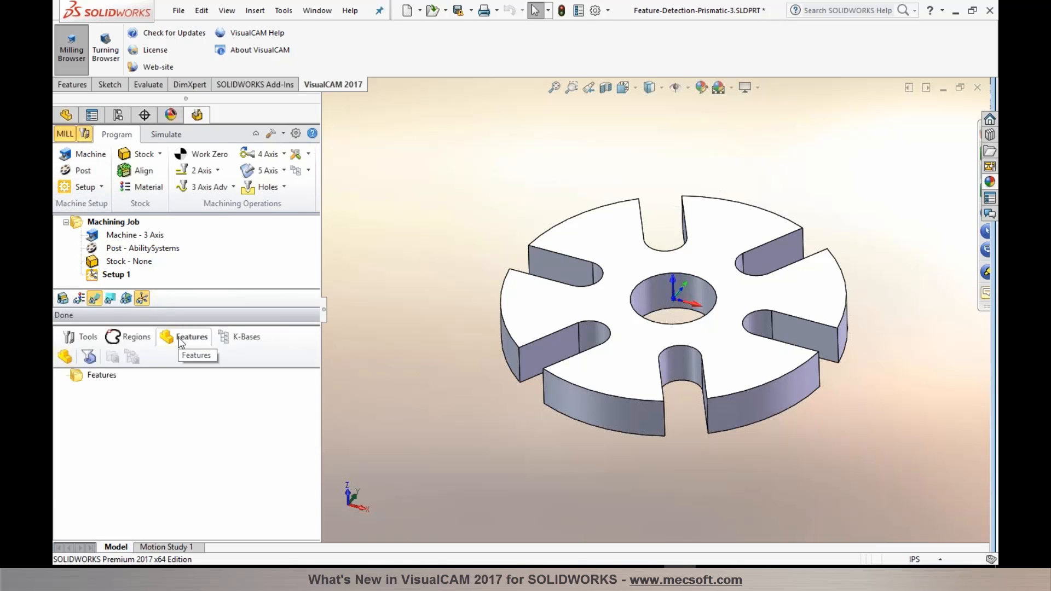
pyautogui.click(64, 359)
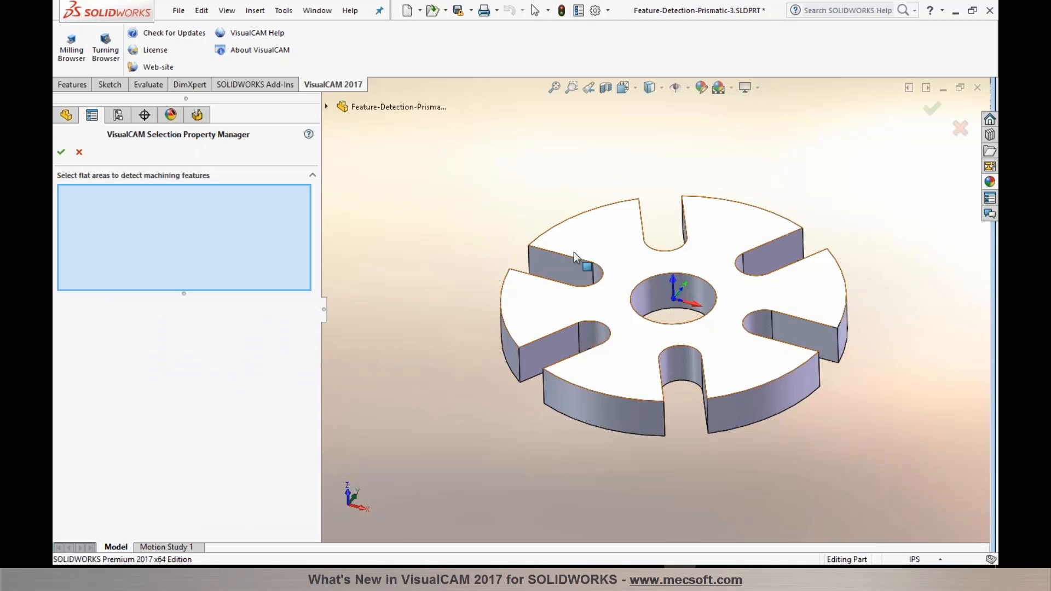
pyautogui.click(613, 265)
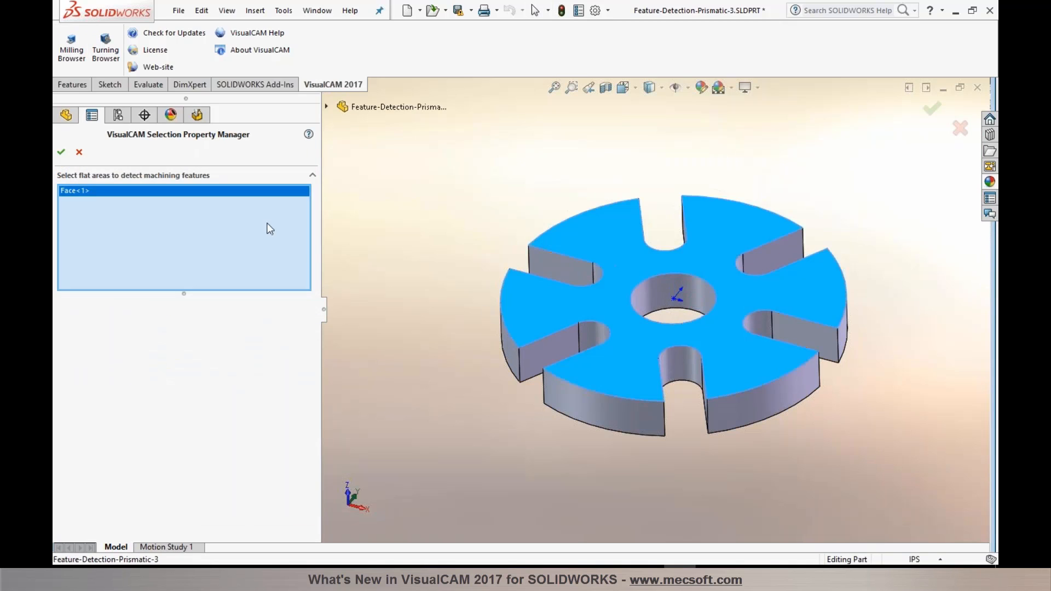
pyautogui.click(61, 151)
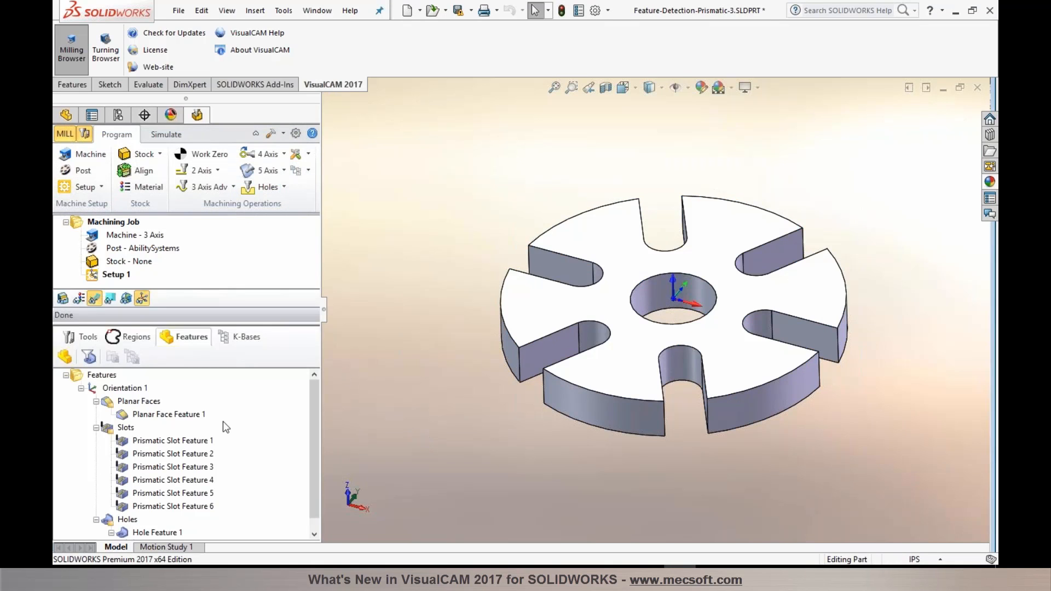
# - Create a 2 1/2 Axis Slotting operation on the disc's whole Slots feature group with FLATMILL-1/4 INCH and generate its toolpath
pyautogui.click(175, 440)
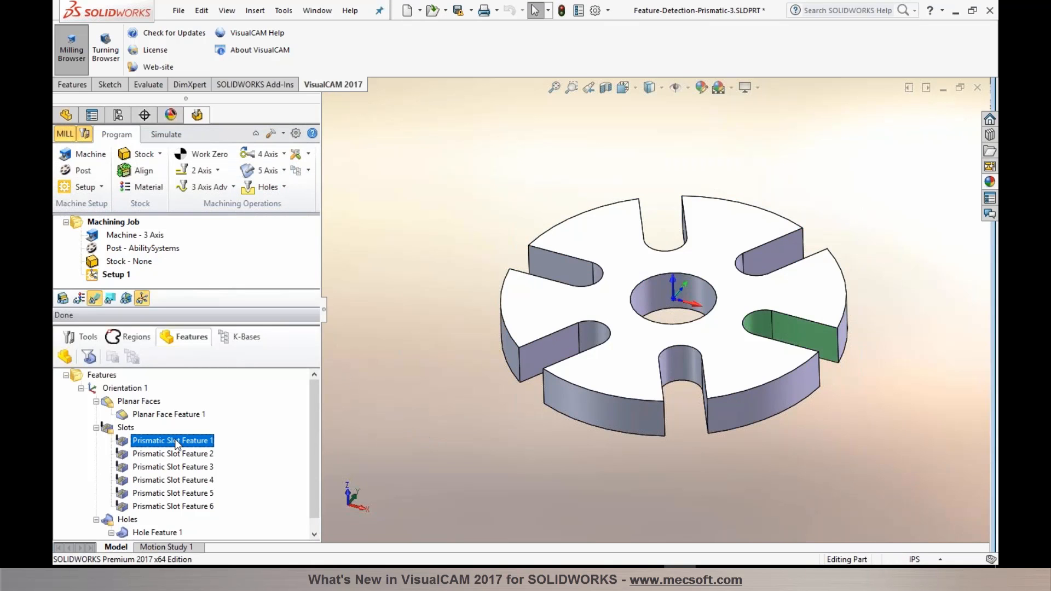
pyautogui.click(125, 430)
pyautogui.moveTo(482, 509); pyautogui.dragTo(460, 436, button='middle')
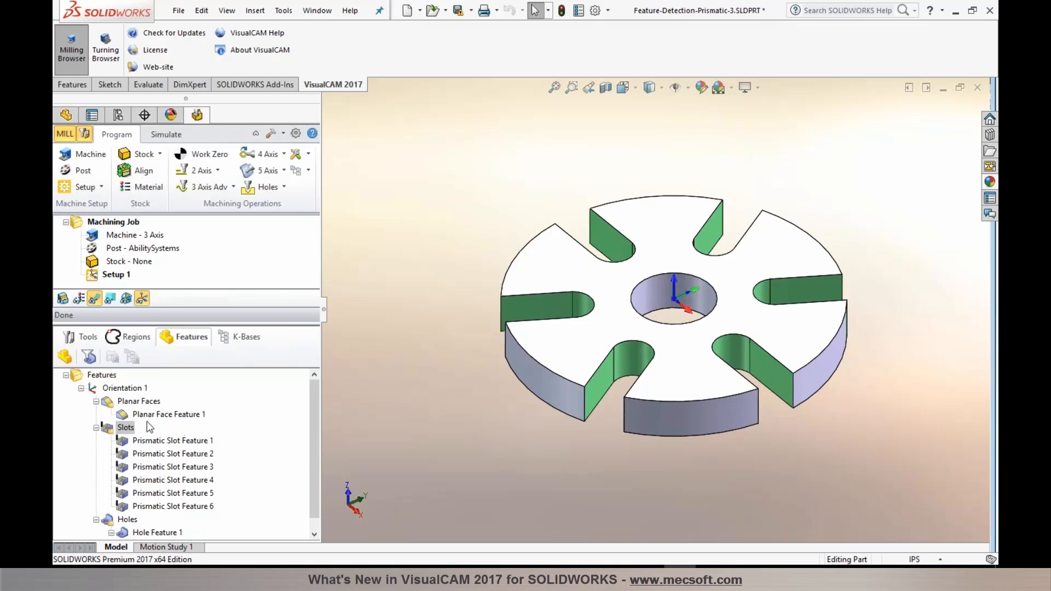
pyautogui.rightClick(110, 428)
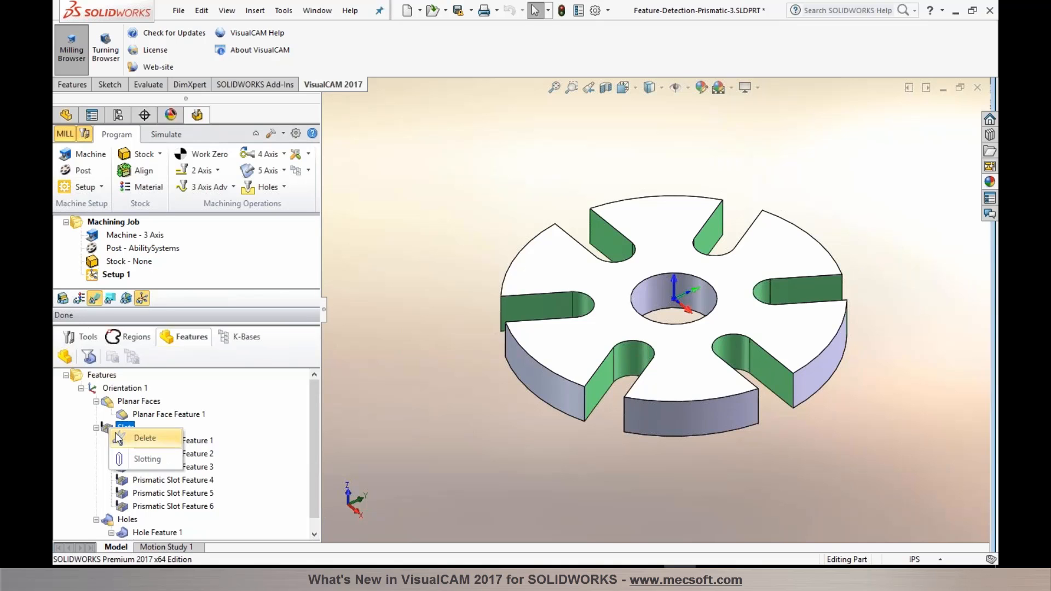
pyautogui.click(135, 459)
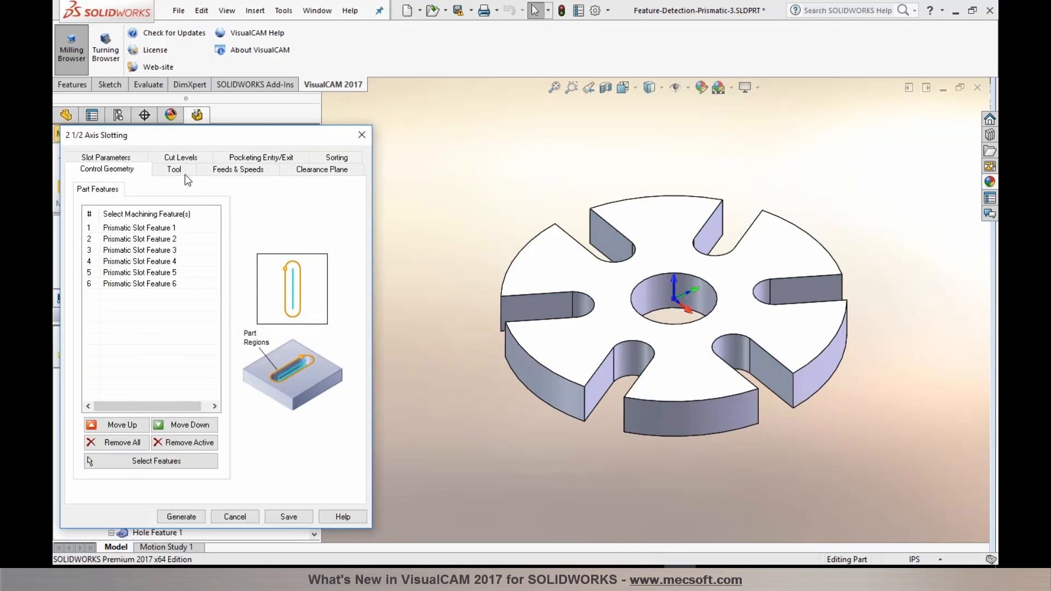
pyautogui.click(180, 174)
pyautogui.click(158, 221)
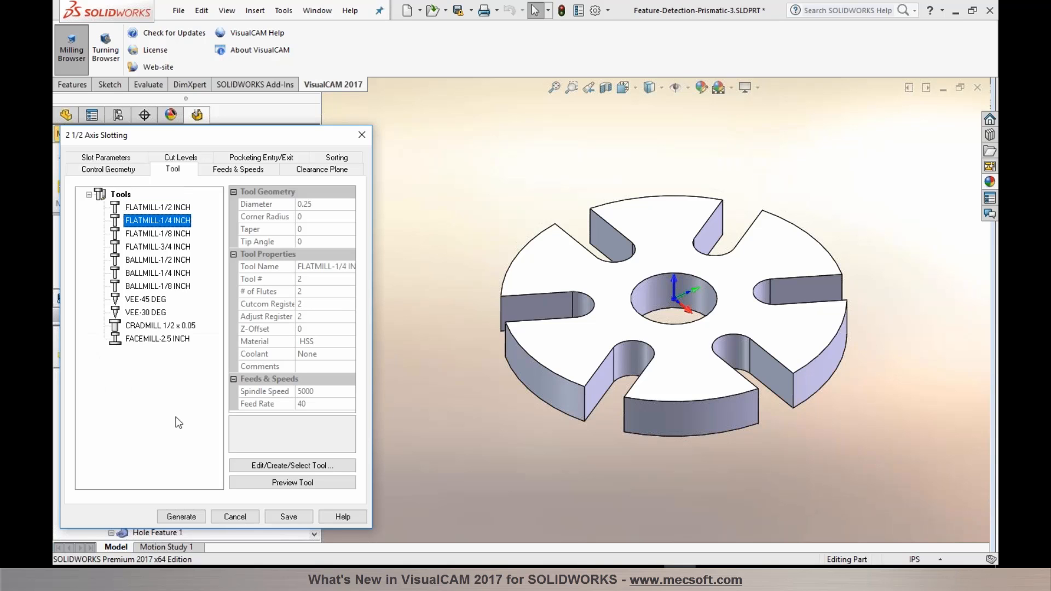
pyautogui.click(185, 516)
pyautogui.moveTo(534, 497); pyautogui.dragTo(603, 357, button='middle')
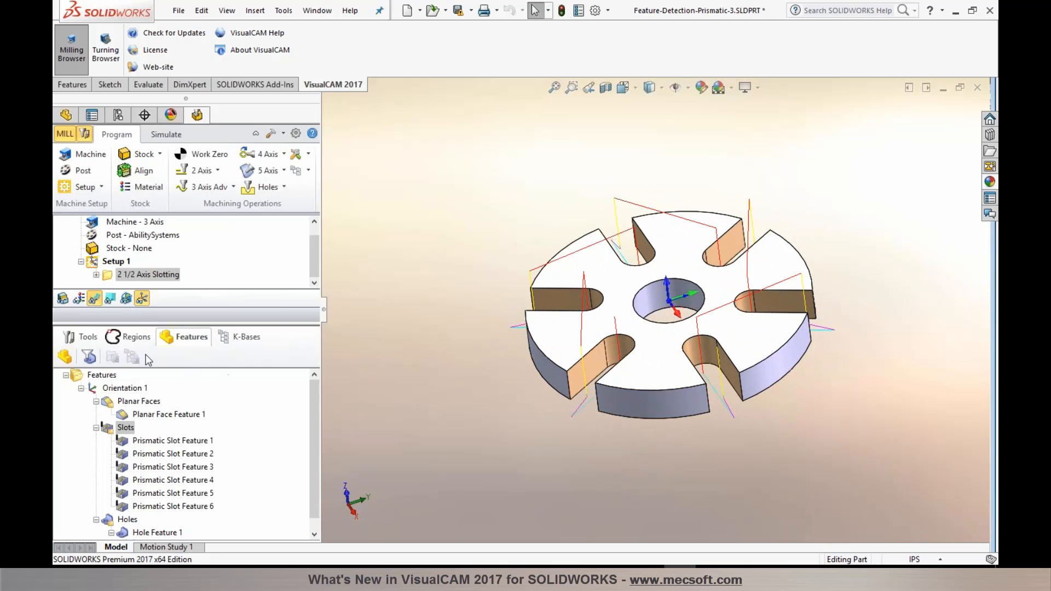
# - Assign FLATMILL-1/8 INCH to the disc's slotting operation and regenerate its toolpath
pyautogui.click(83, 337)
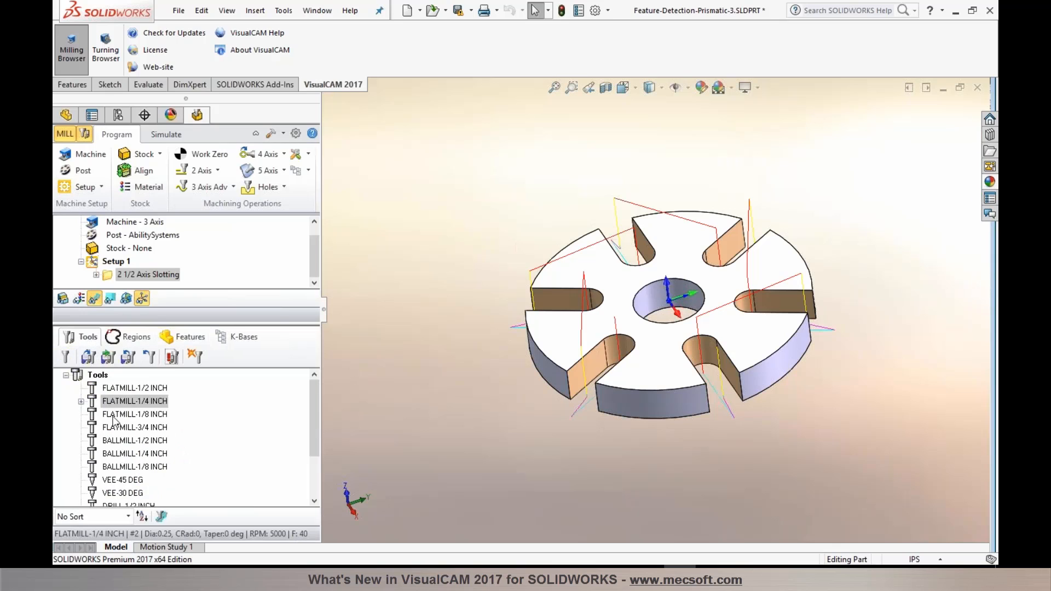
pyautogui.moveTo(114, 418); pyautogui.dragTo(127, 275)
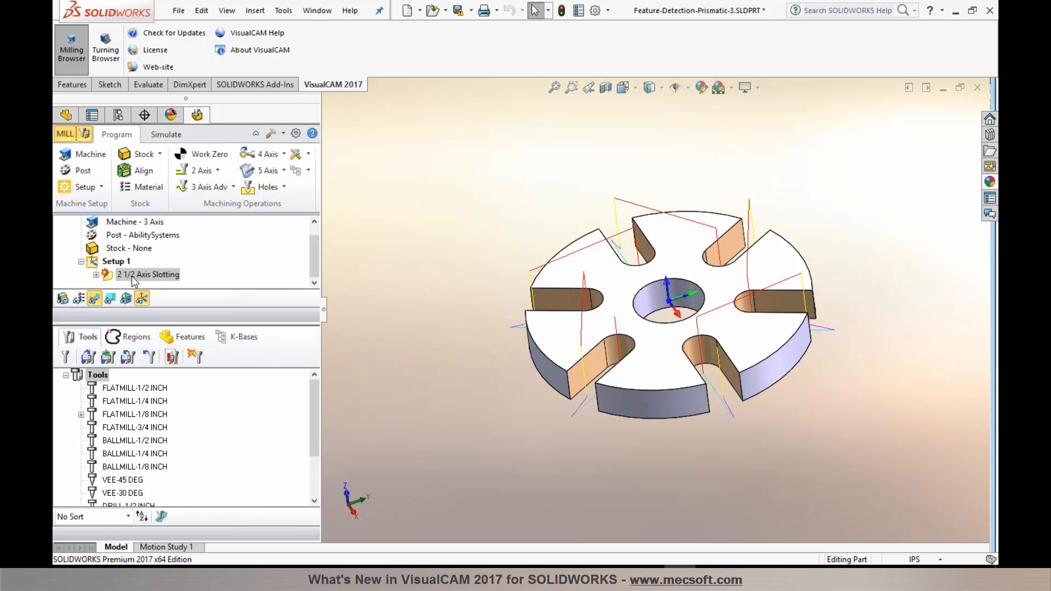
pyautogui.click(96, 275)
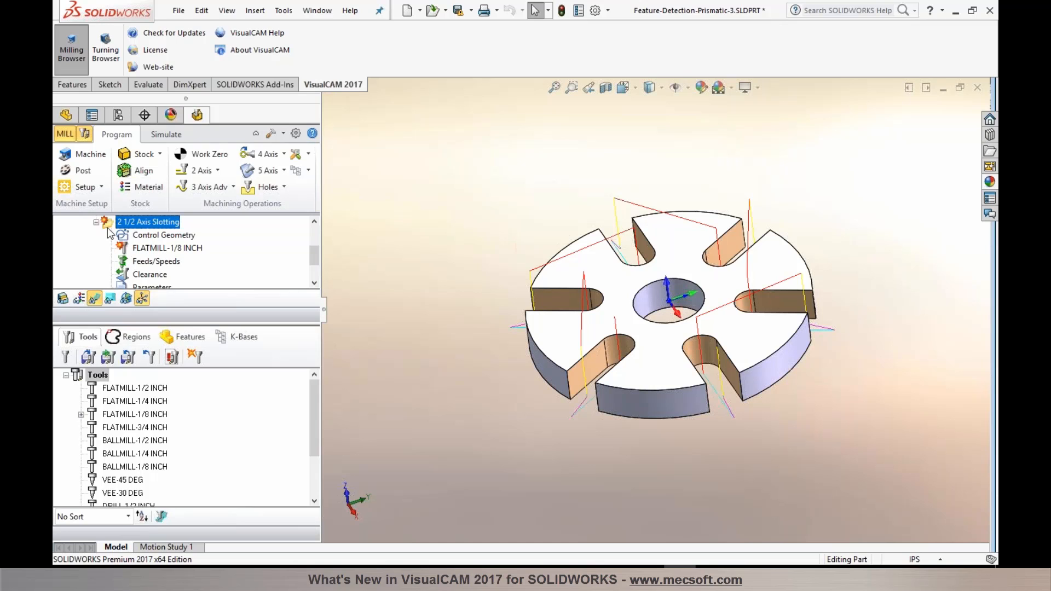
pyautogui.rightClick(134, 223)
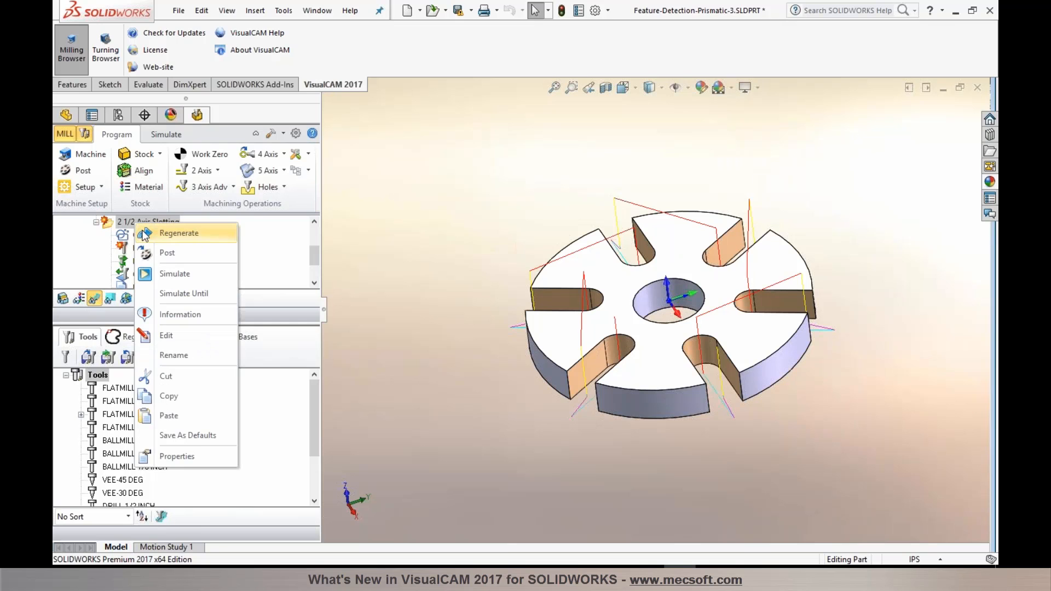
pyautogui.click(178, 233)
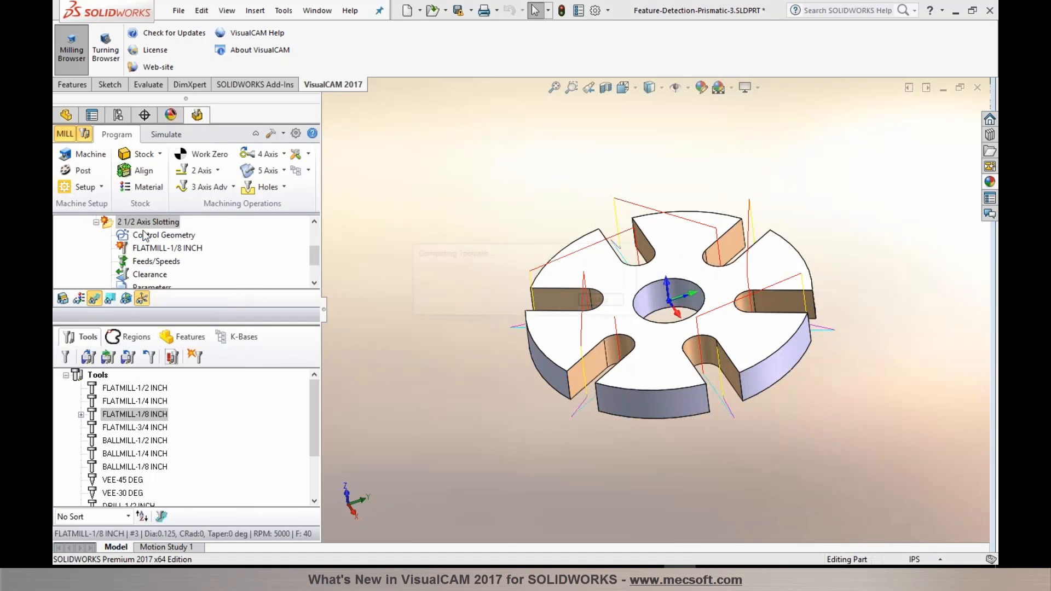
pyautogui.scroll(-3, 571, 357)
pyautogui.scroll(-2, 571, 357)
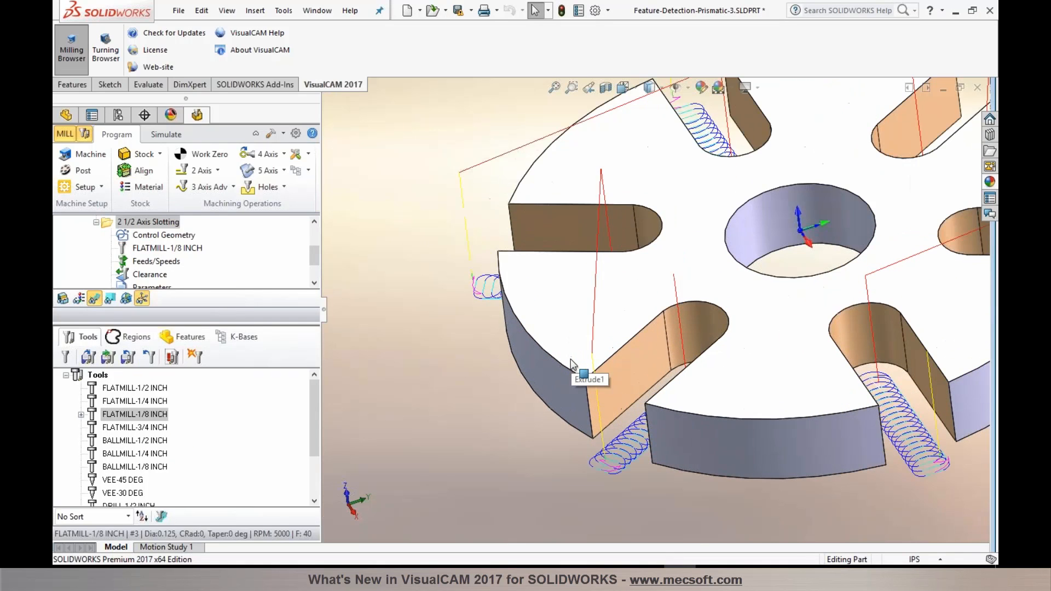
pyautogui.moveTo(621, 479); pyautogui.dragTo(608, 461, button='middle')
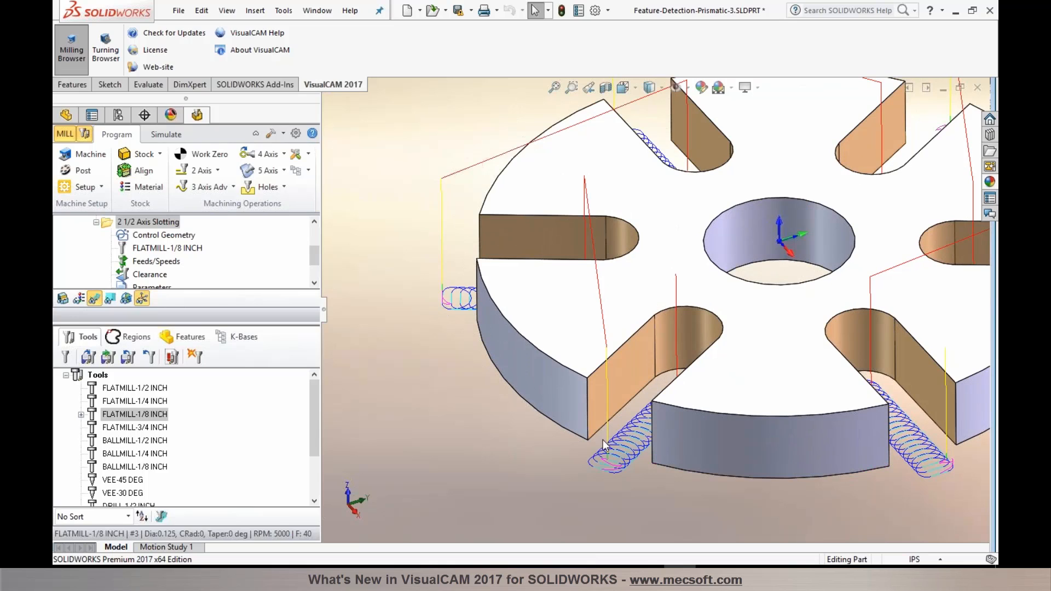
# - Set the slotting operation's Rough Depth/Cut to 0.125 and generate the toolpath again
pyautogui.click(103, 224)
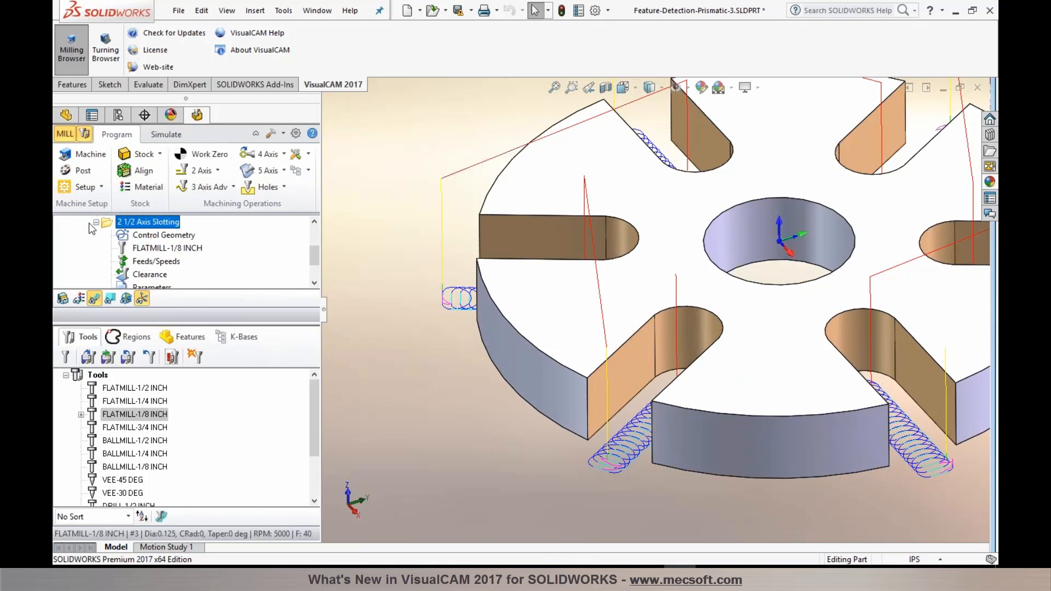
pyautogui.click(96, 222)
pyautogui.doubleClick(106, 275)
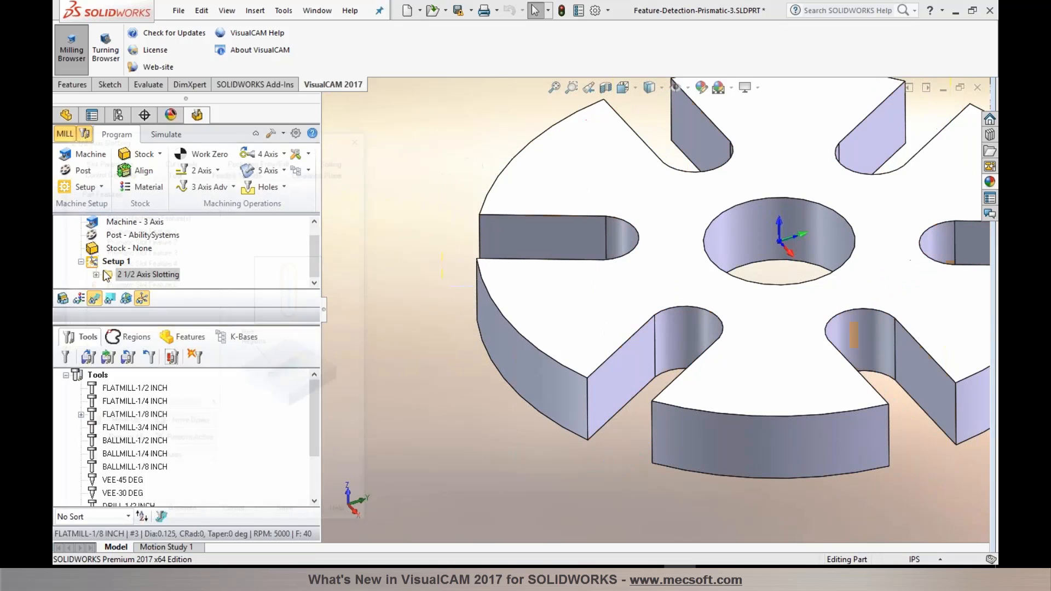
pyautogui.click(190, 167)
pyautogui.click(160, 242)
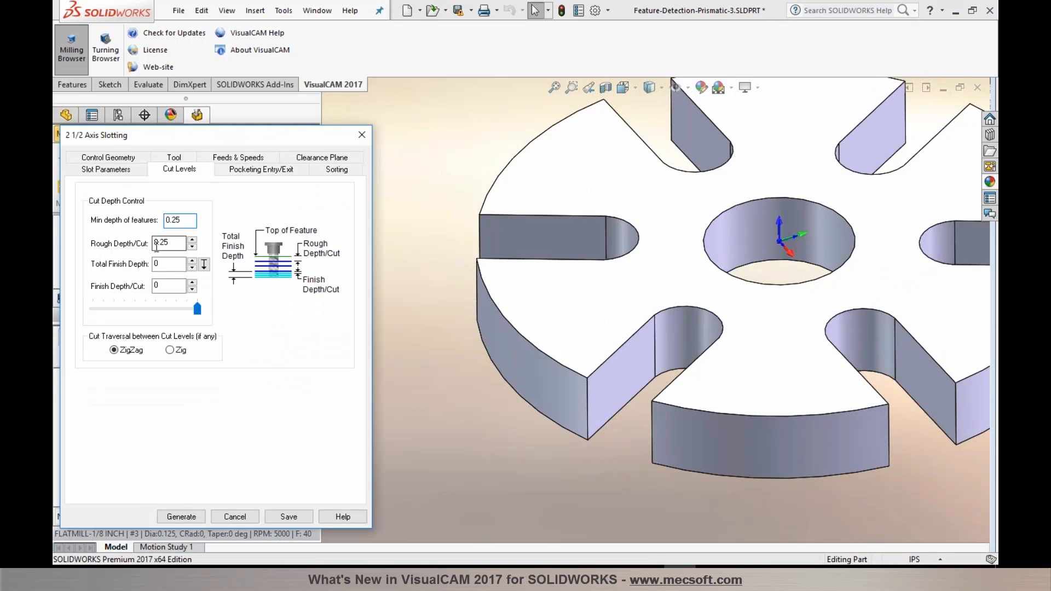
pyautogui.write('1')
pyautogui.press('Tab')
pyautogui.click(198, 515)
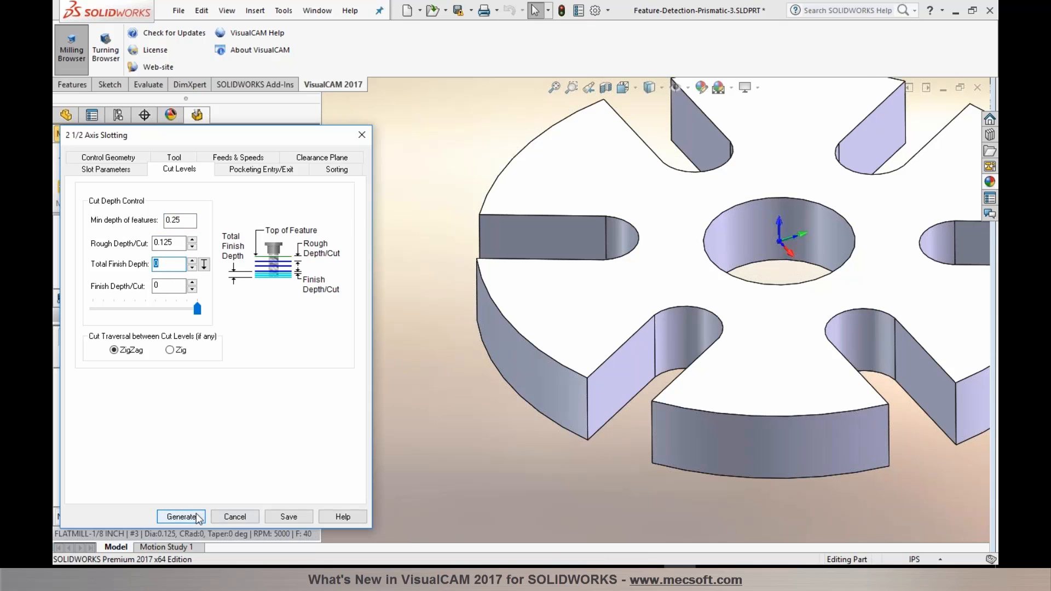
pyautogui.moveTo(479, 471); pyautogui.dragTo(509, 460, button='middle')
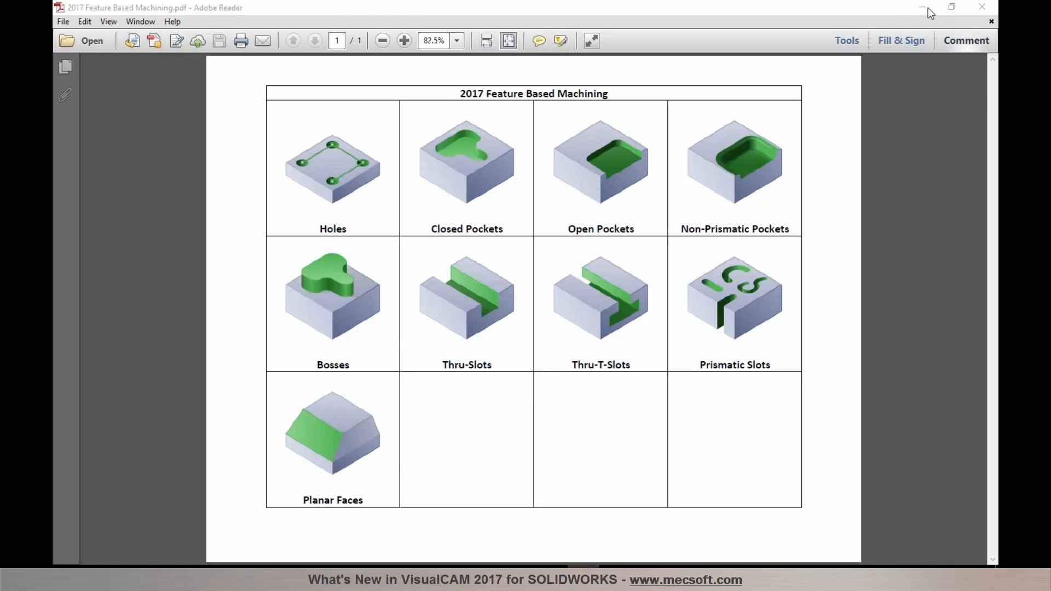
# - Minimize the 2017 Feature Based Machining PDF and open Part-Core.SLDPRT in SOLIDWORKS
pyautogui.click(928, 8)
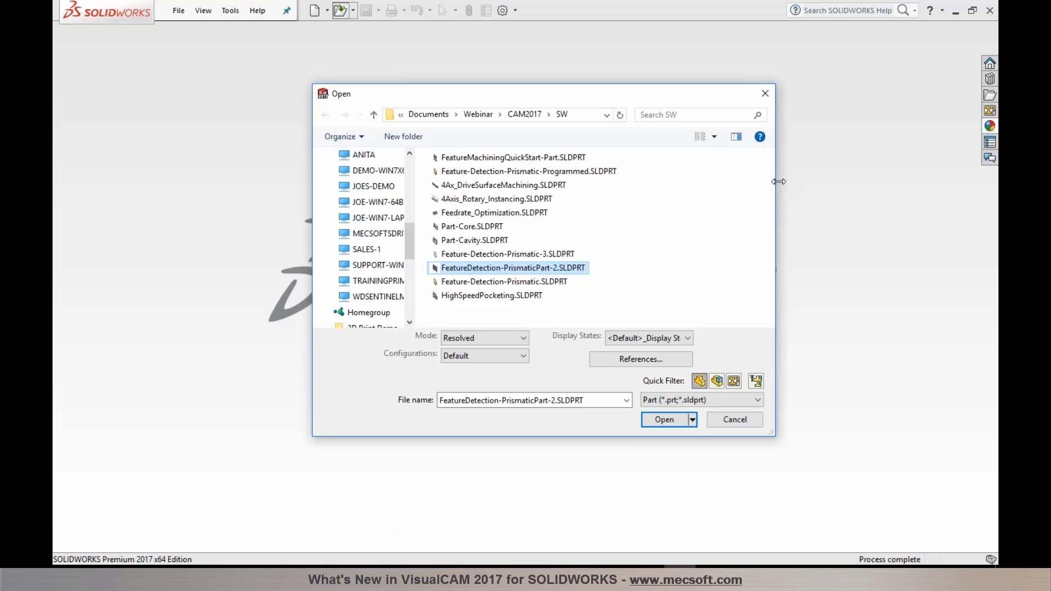
pyautogui.click(492, 227)
pyautogui.click(672, 420)
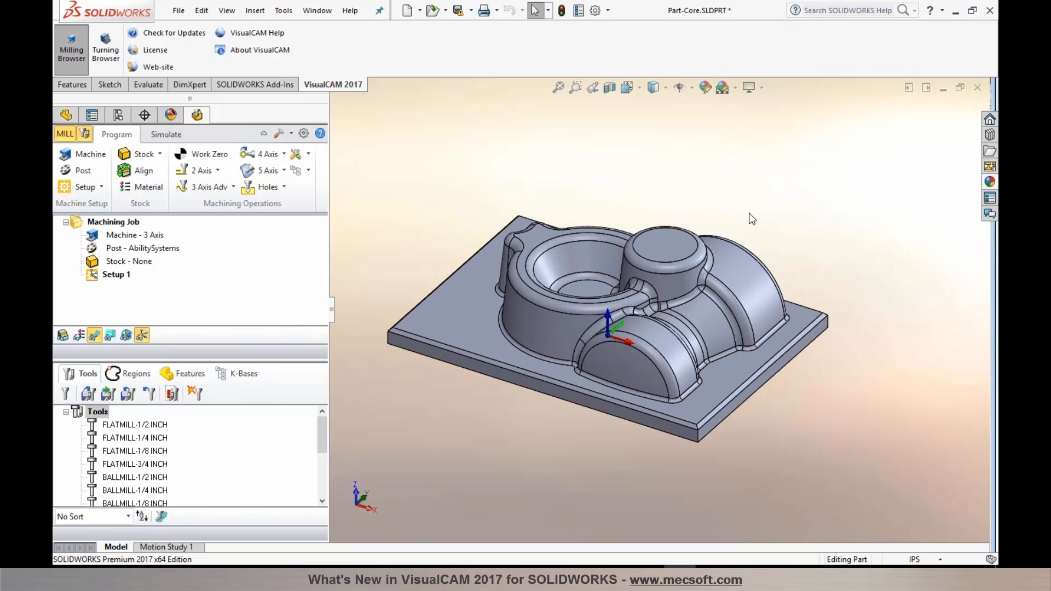
pyautogui.scroll(-2, 741, 216)
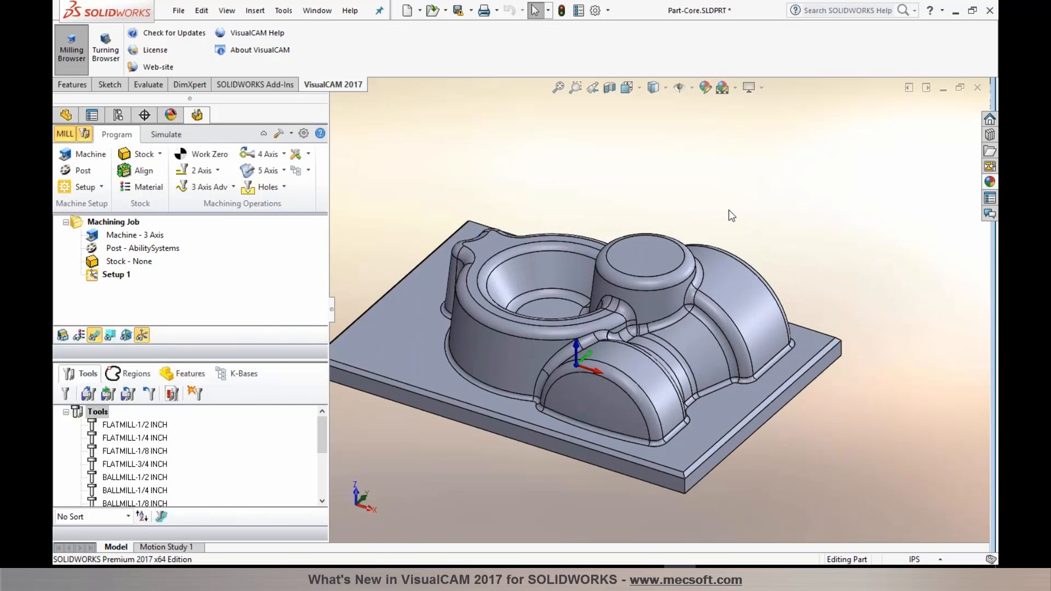
# - Create a 3 Axis Parallel Finishing operation with the round boss's top face and its rim fillet as part surfaces
pyautogui.click(234, 187)
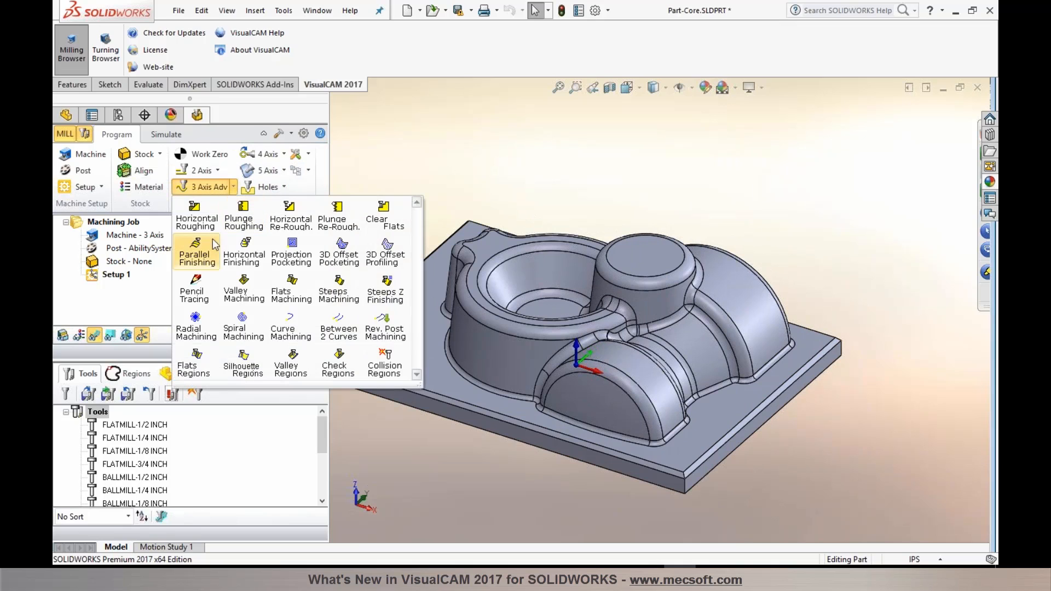
pyautogui.click(205, 262)
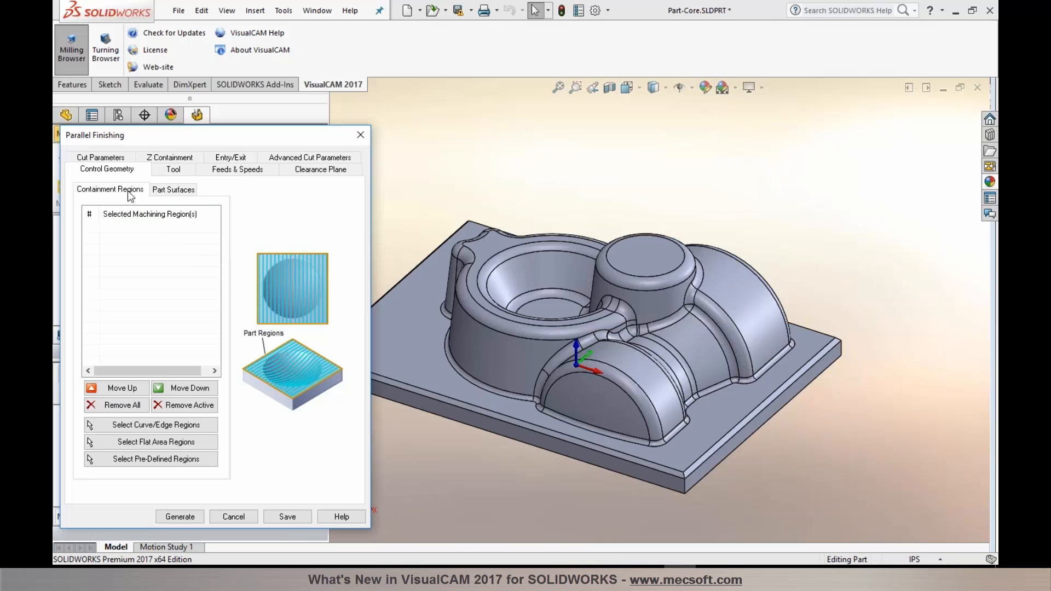
pyautogui.click(171, 192)
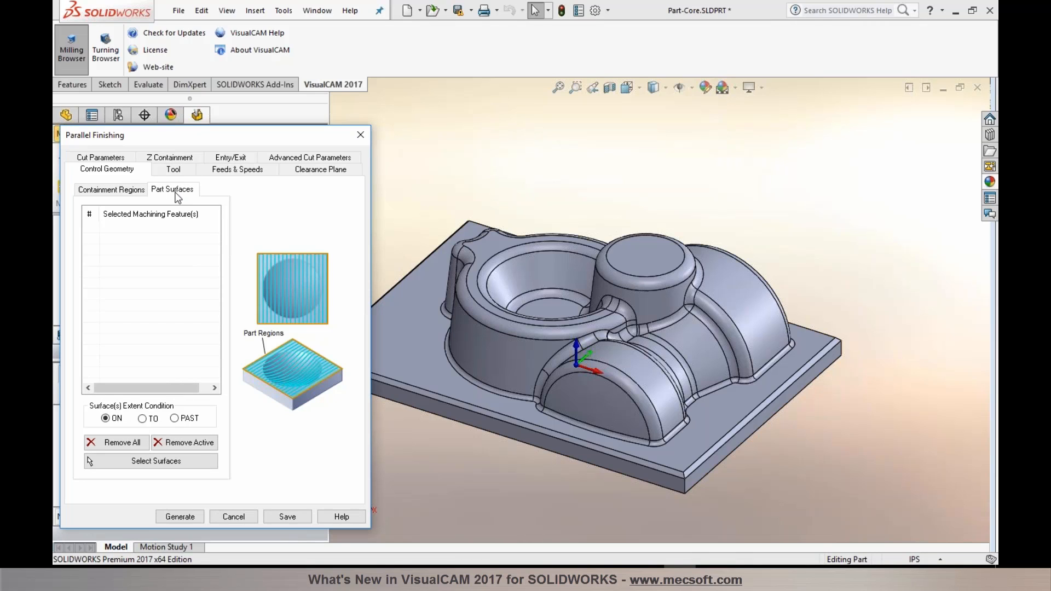
pyautogui.click(153, 463)
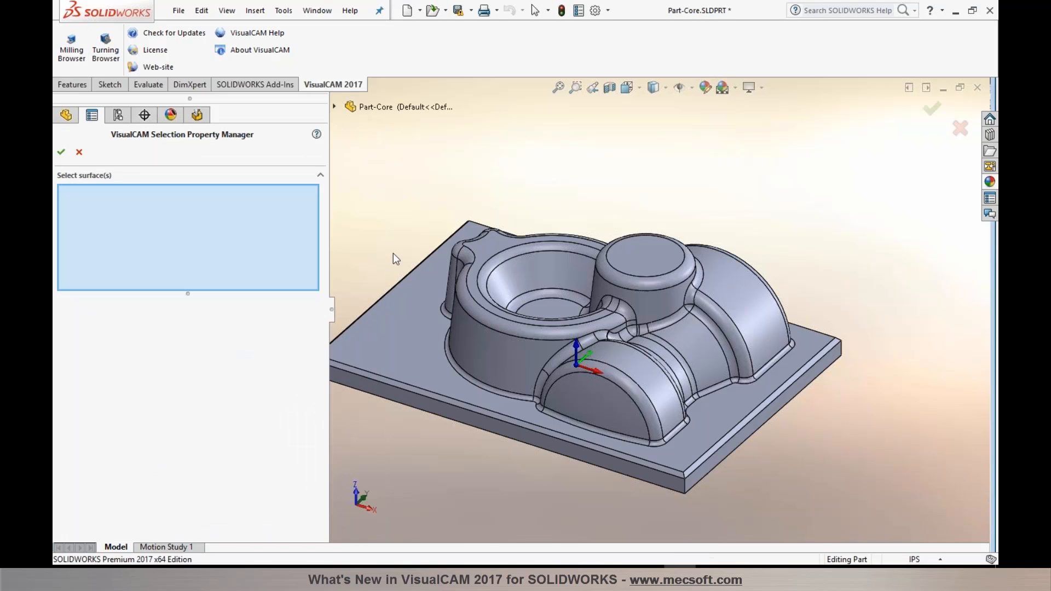
pyautogui.click(635, 257)
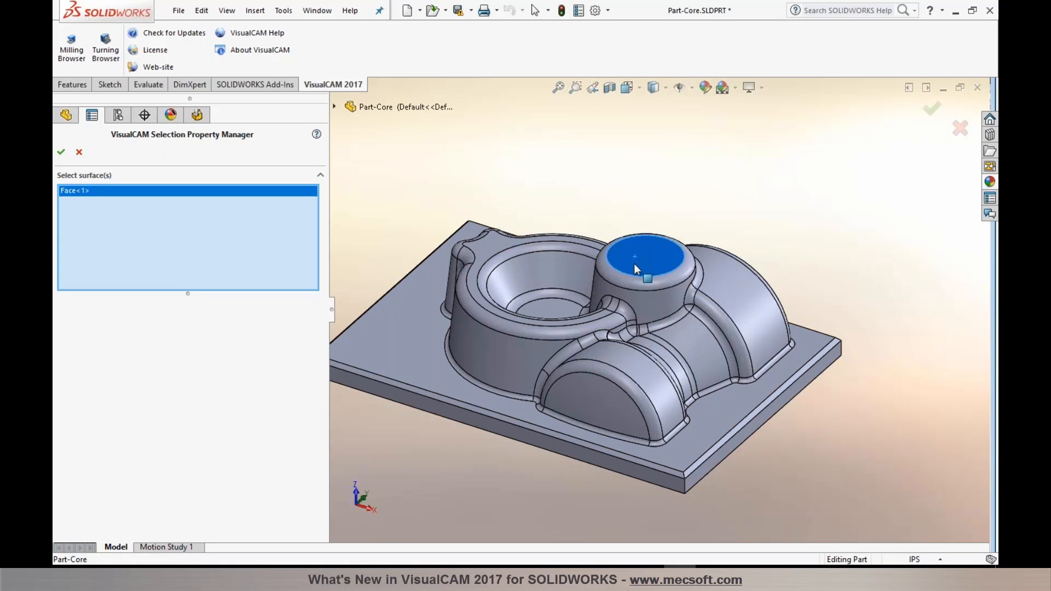
pyautogui.click(633, 279)
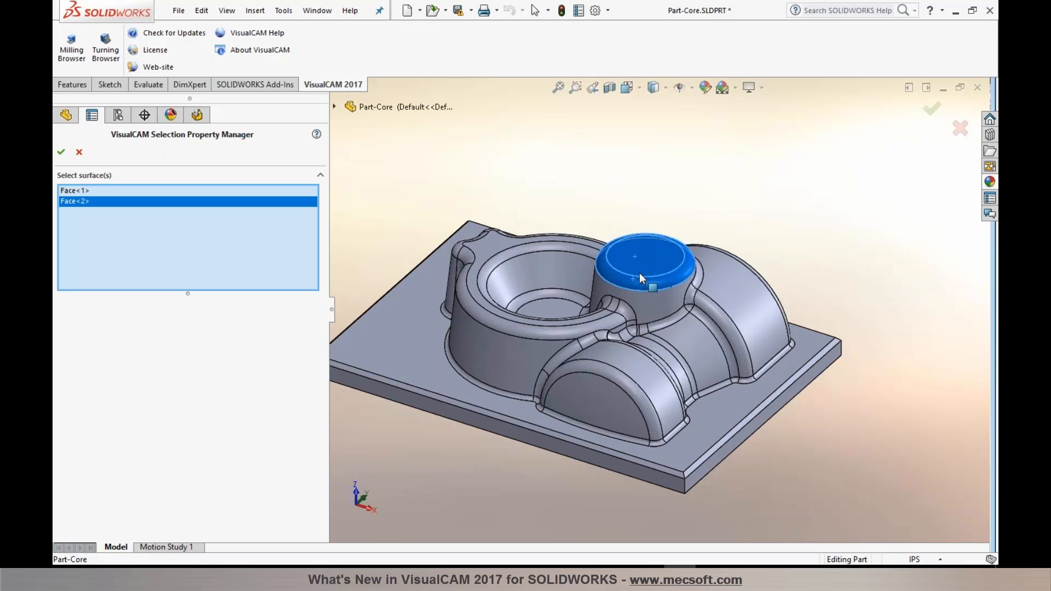
pyautogui.click(61, 152)
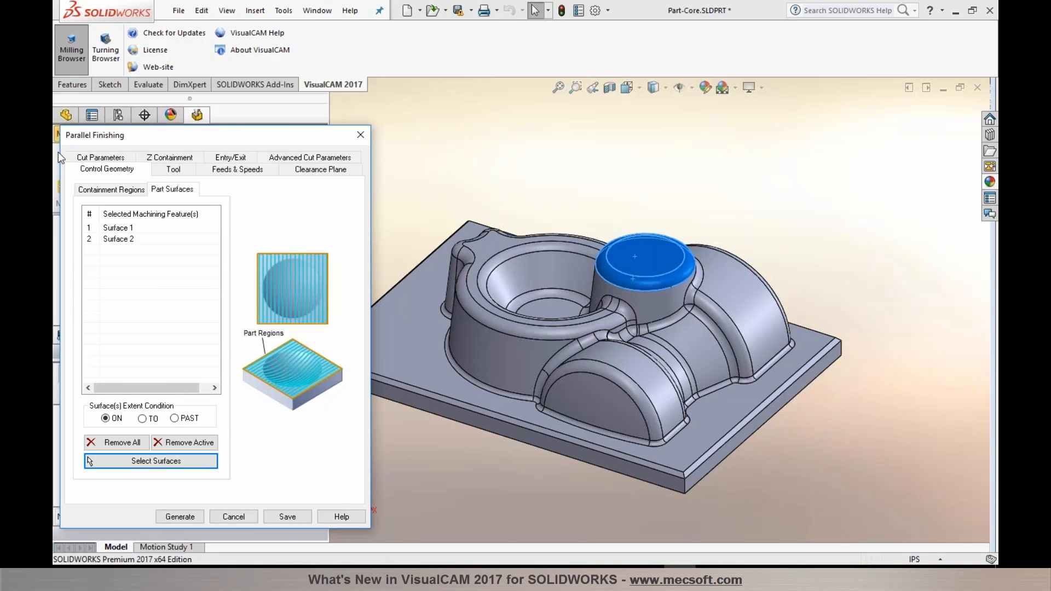
# - Assign BALLMILL-1/4 INCH to the Parallel Finishing operation and generate its toolpath
pyautogui.click(176, 171)
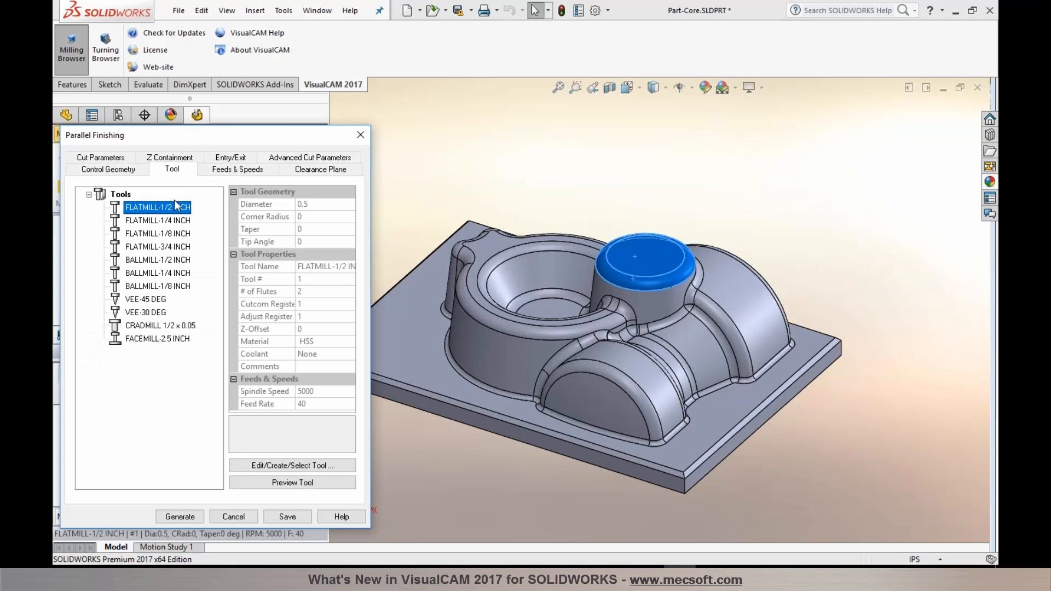
pyautogui.click(171, 275)
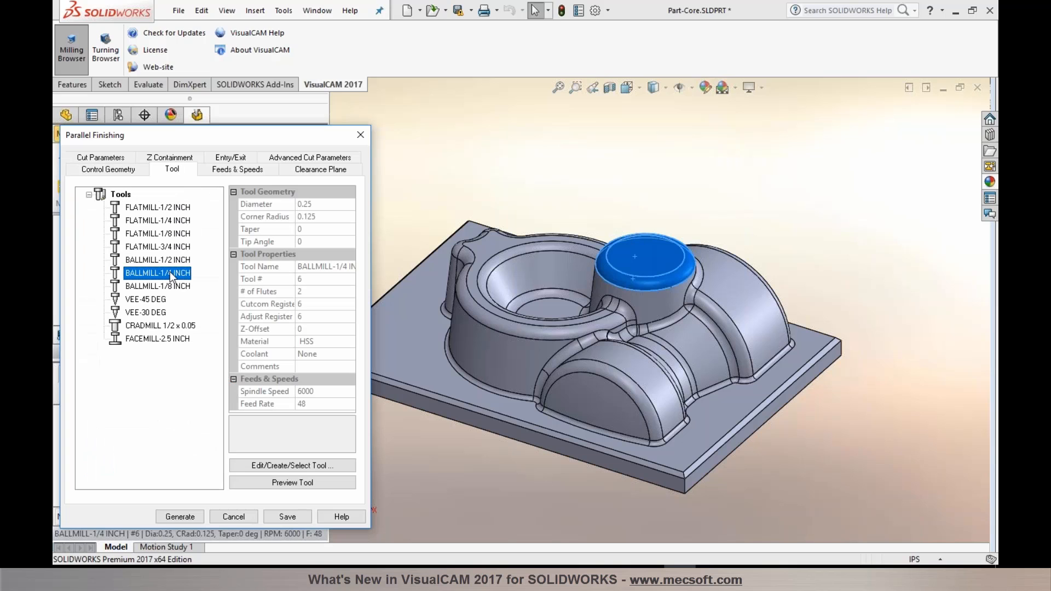
pyautogui.click(189, 521)
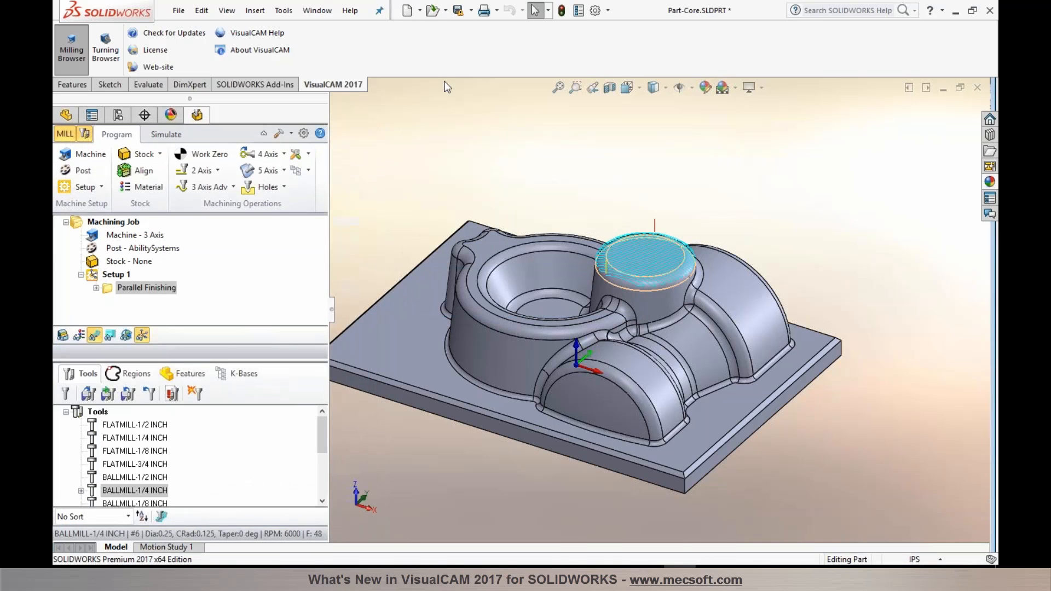
# - Review the part surfaces and Surface(s) Extent Condition of the boss's Parallel Finishing operation, leaving them as they are
pyautogui.scroll(-5, 624, 243)
pyautogui.click(106, 290)
pyautogui.doubleClick(106, 290)
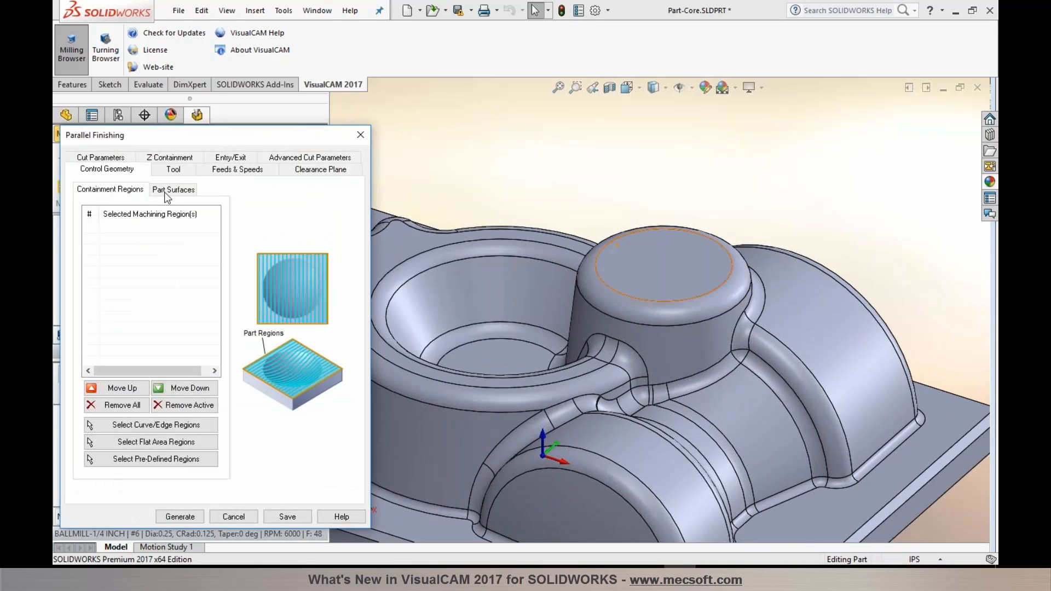
pyautogui.click(164, 192)
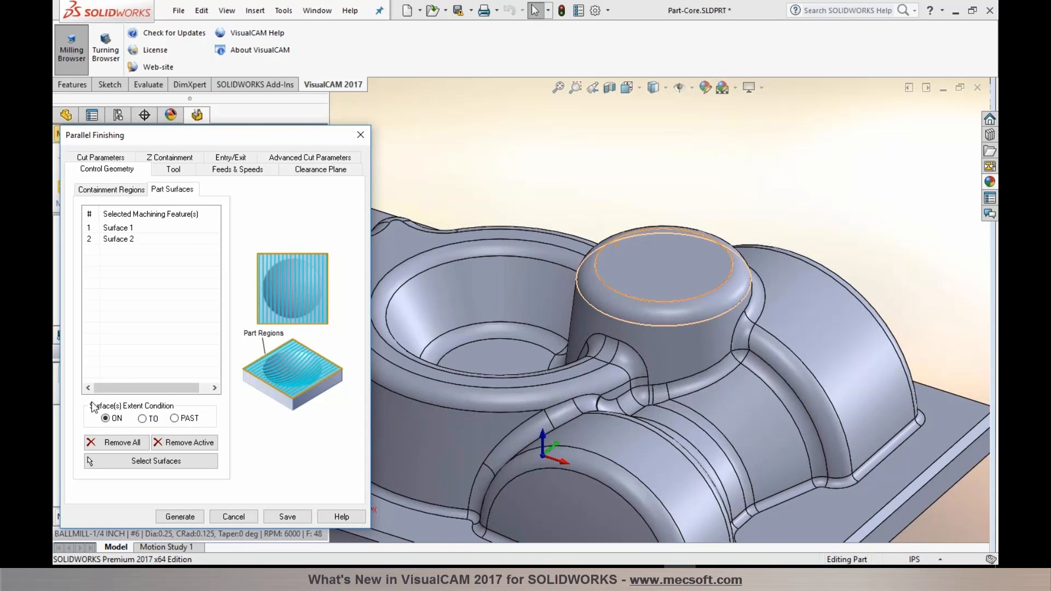
pyautogui.click(242, 518)
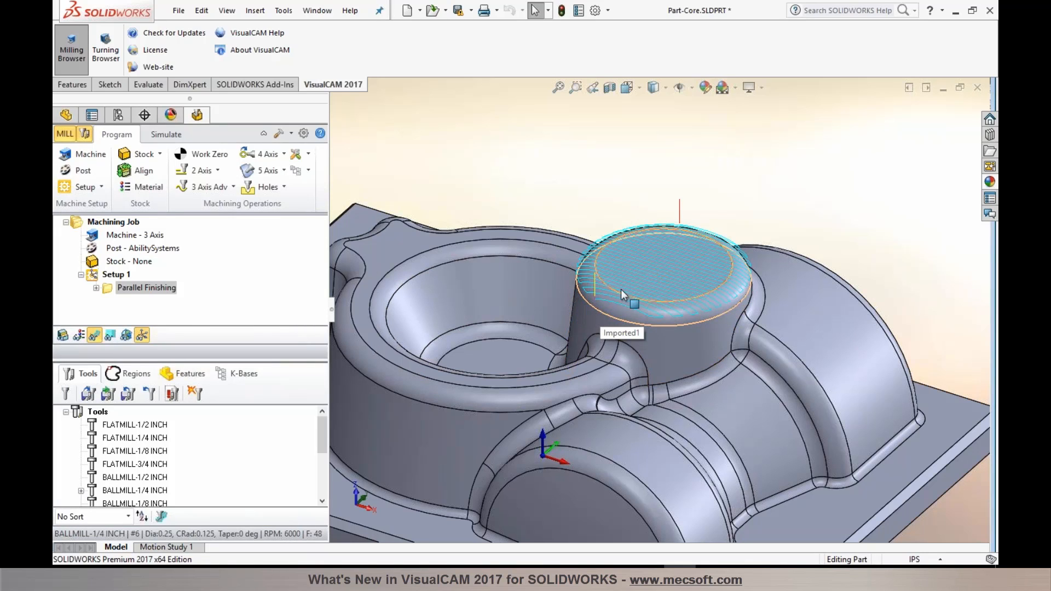
# - Set the boss operation's Surface(s) Extent Condition to PAST, regenerate the toolpath and inspect it around the boss
pyautogui.doubleClick(108, 290)
pyautogui.click(168, 189)
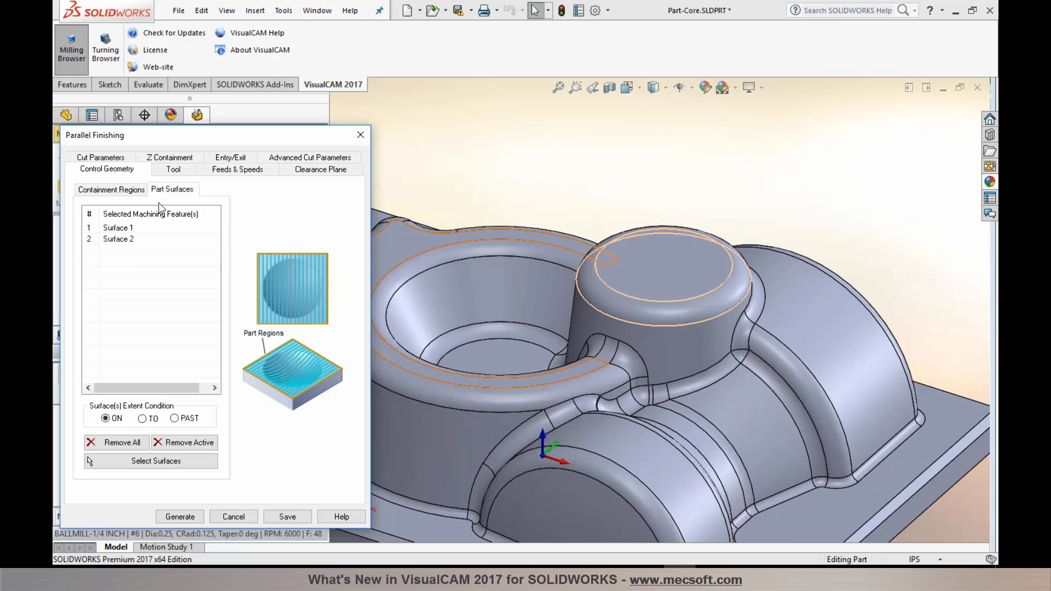
pyautogui.click(175, 419)
pyautogui.click(180, 517)
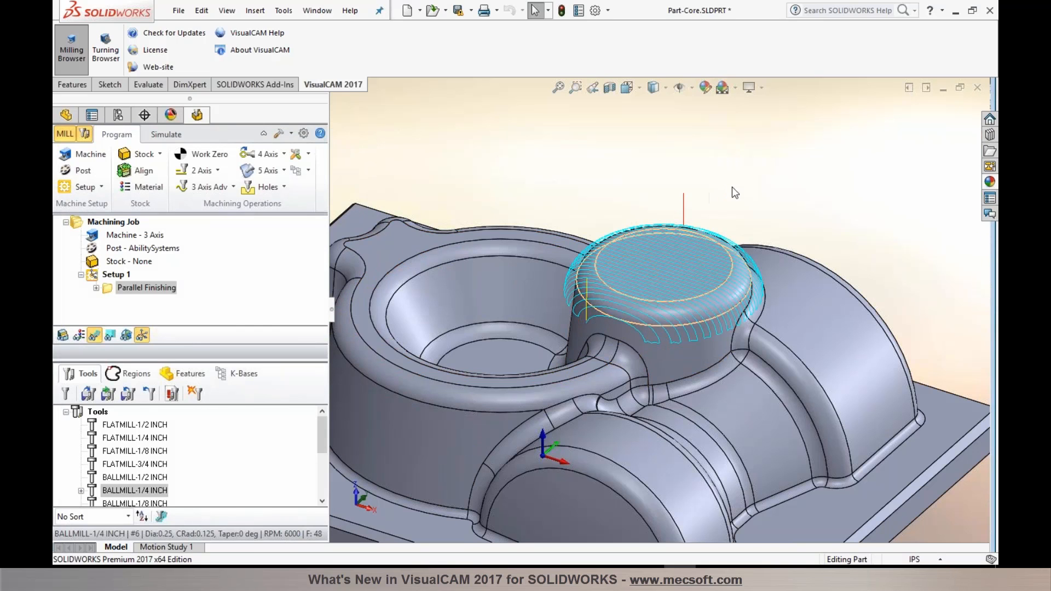
pyautogui.moveTo(684, 230); pyautogui.dragTo(711, 219, button='middle')
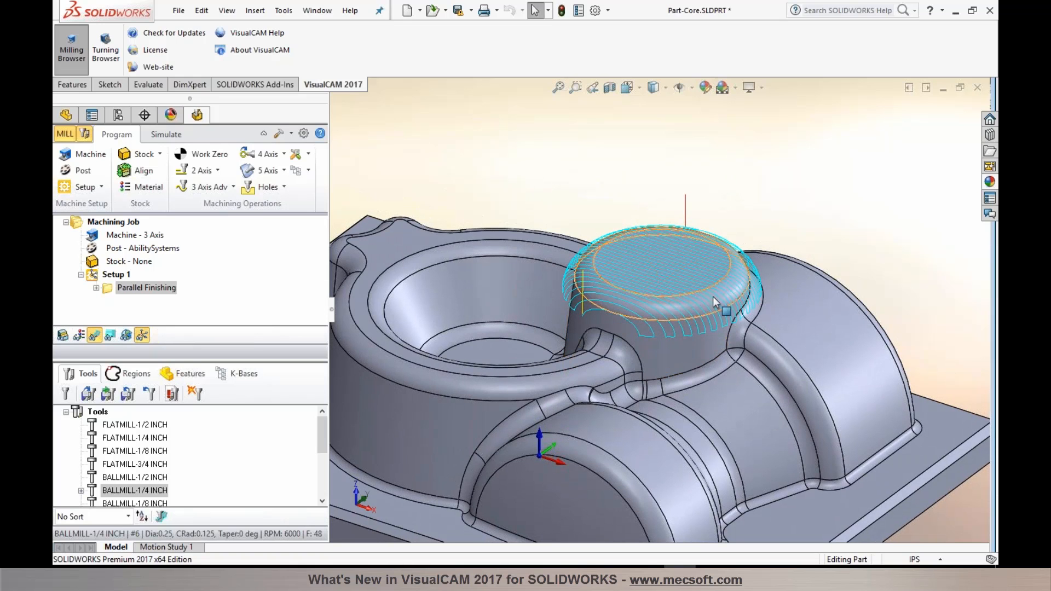
pyautogui.moveTo(592, 179)
pyautogui.mouseDown(button='middle')
pyautogui.moveTo(601, 172)
pyautogui.moveTo(595, 179)
pyautogui.mouseUp(button='middle')
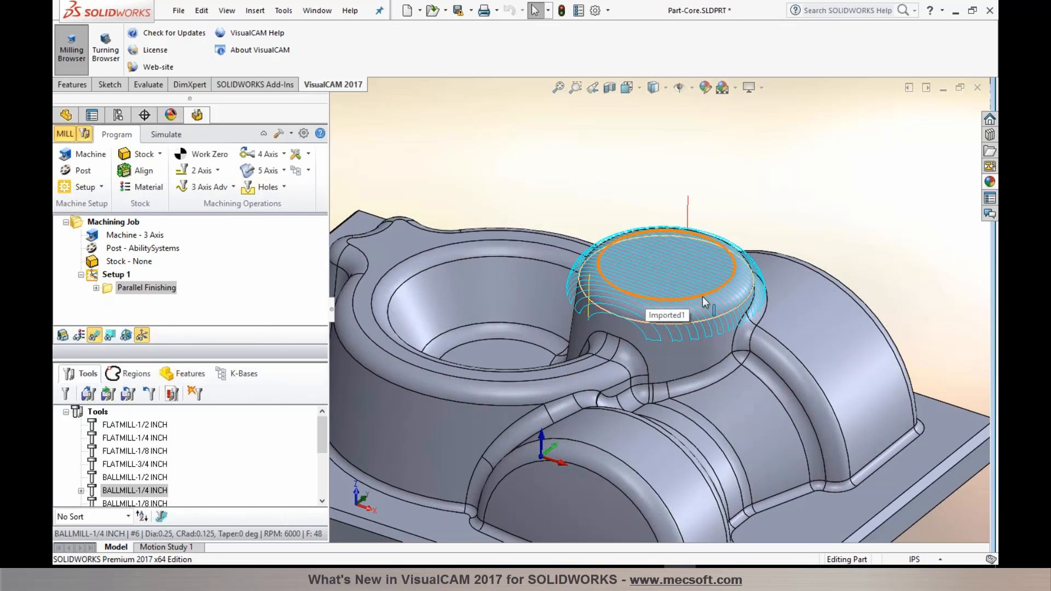
pyautogui.moveTo(636, 260); pyautogui.dragTo(671, 309, button='middle')
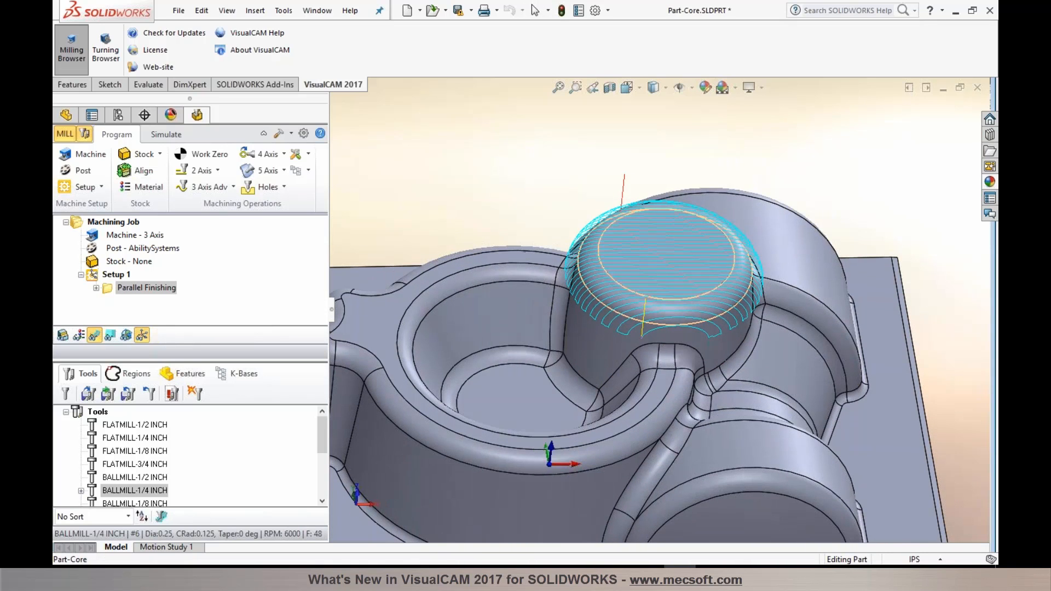
# - Duplicate the Parallel Finishing operation and remove all part surfaces from the copy
pyautogui.click(104, 290)
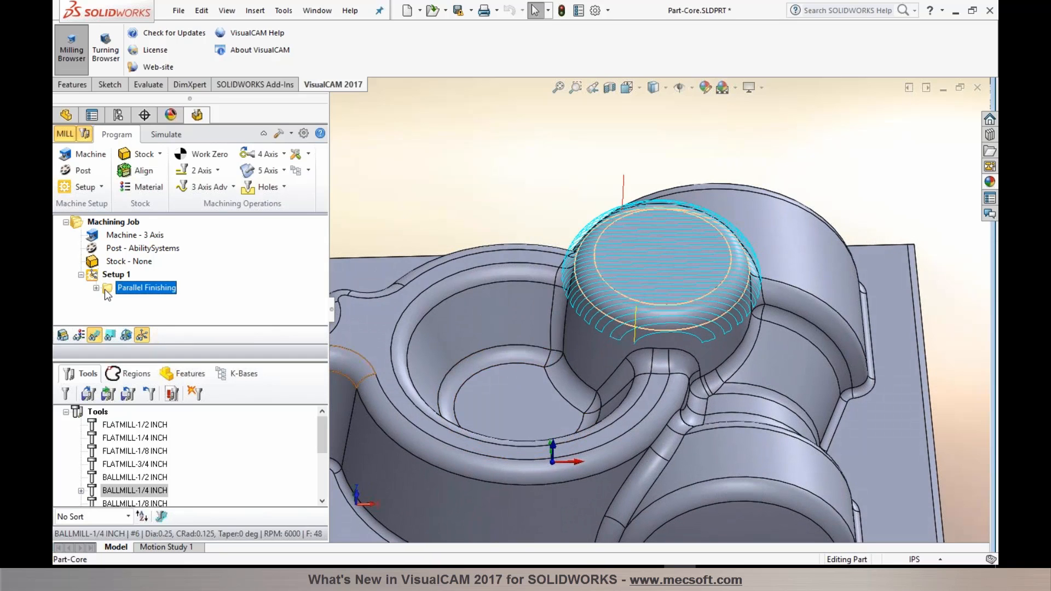
pyautogui.hotkey('ctrl', 'v')
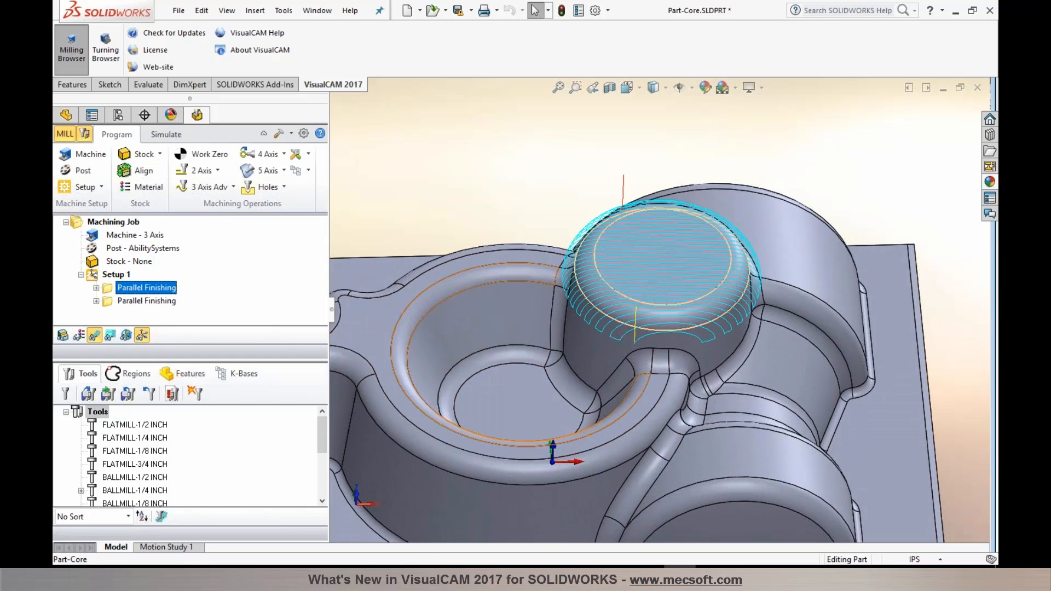
pyautogui.click(112, 302)
pyautogui.doubleClick(109, 302)
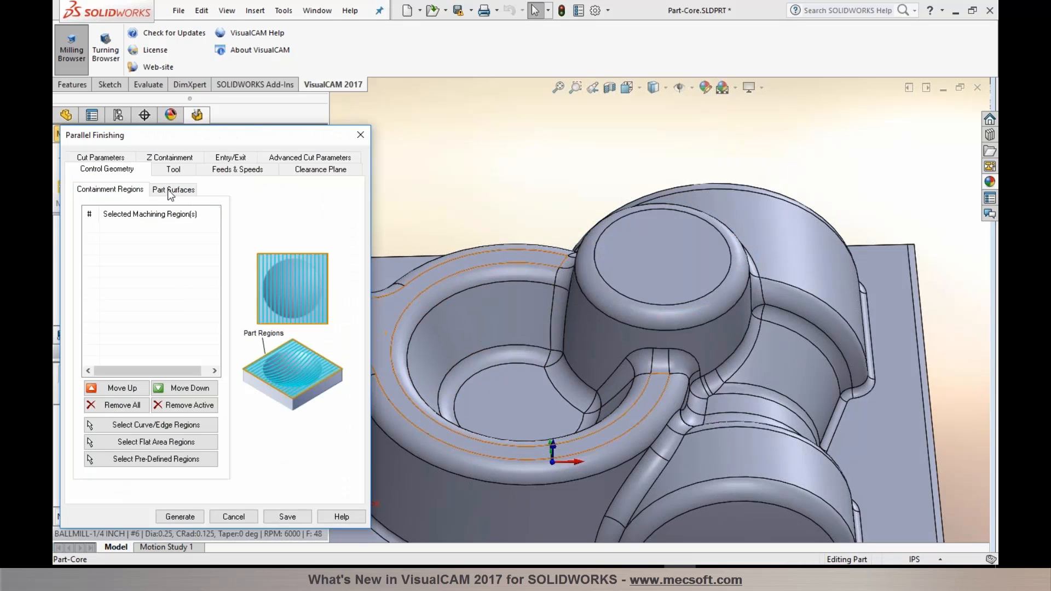
pyautogui.click(171, 189)
pyautogui.click(116, 442)
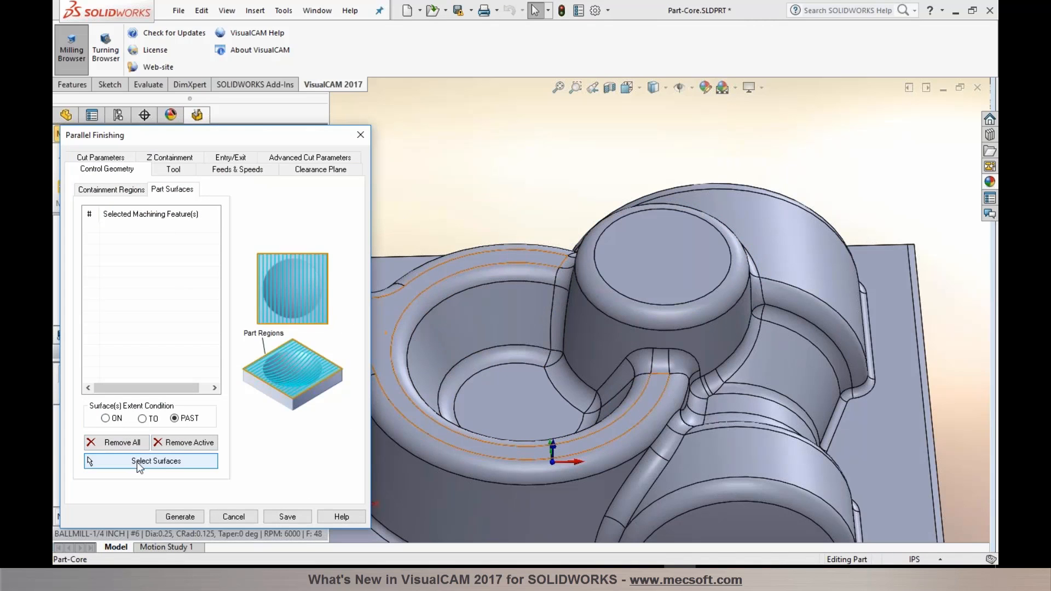
# - Select eight faces of the round pocket as the copy's part surfaces: wall, floor, floor fillet and the blends beside the boss
pyautogui.click(156, 461)
pyautogui.click(459, 314)
pyautogui.click(474, 357)
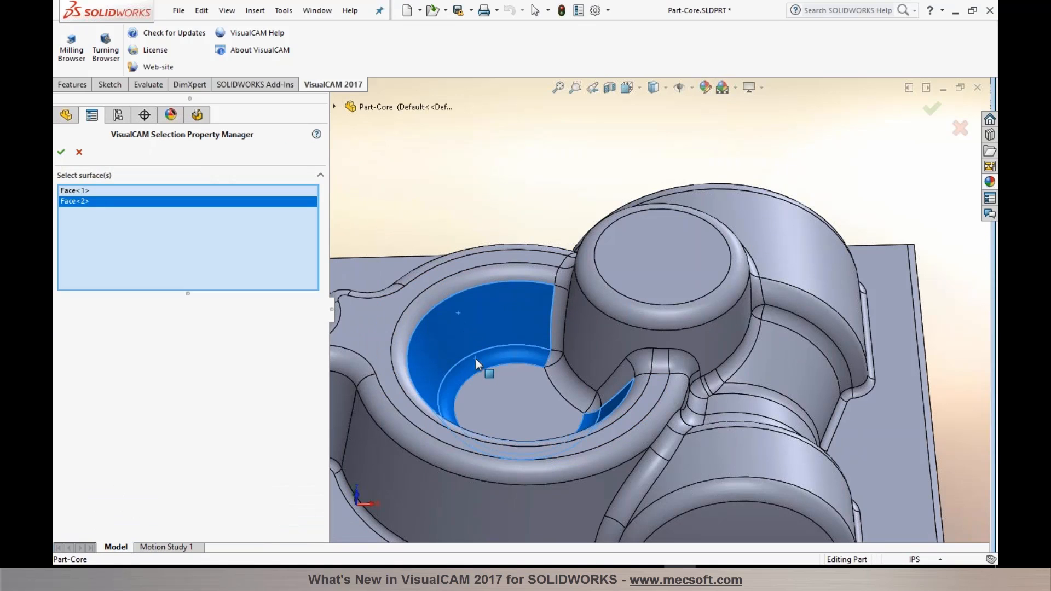
pyautogui.click(498, 392)
pyautogui.click(593, 402)
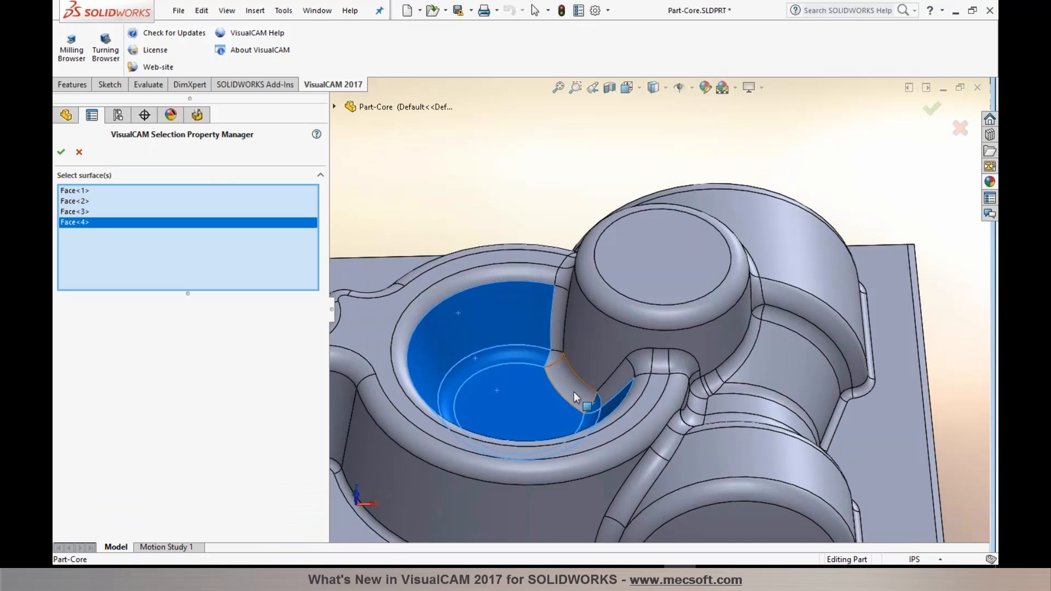
pyautogui.click(574, 392)
pyautogui.click(553, 355)
pyautogui.click(554, 333)
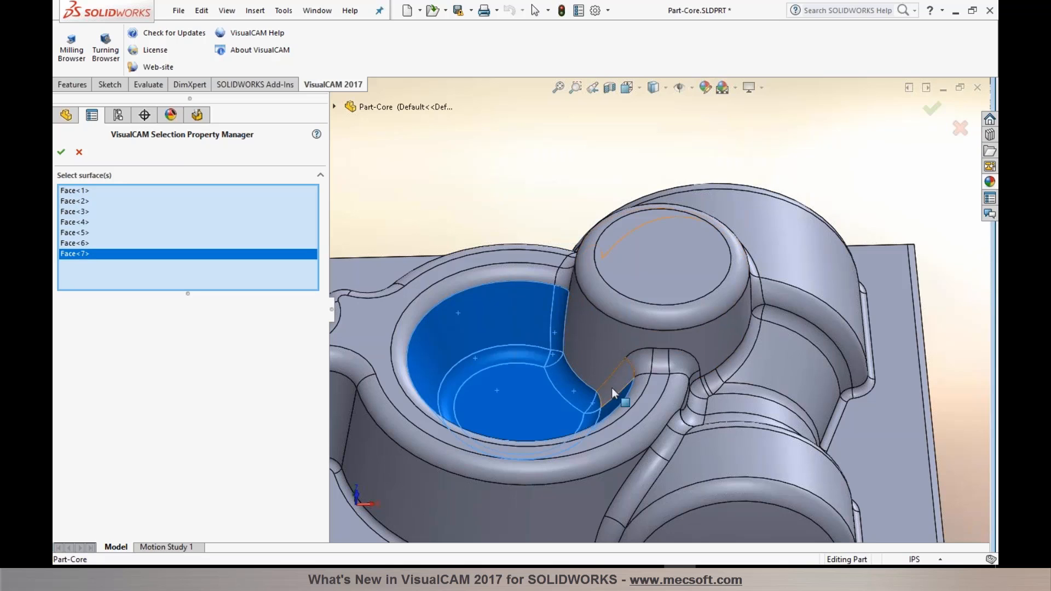
pyautogui.click(610, 383)
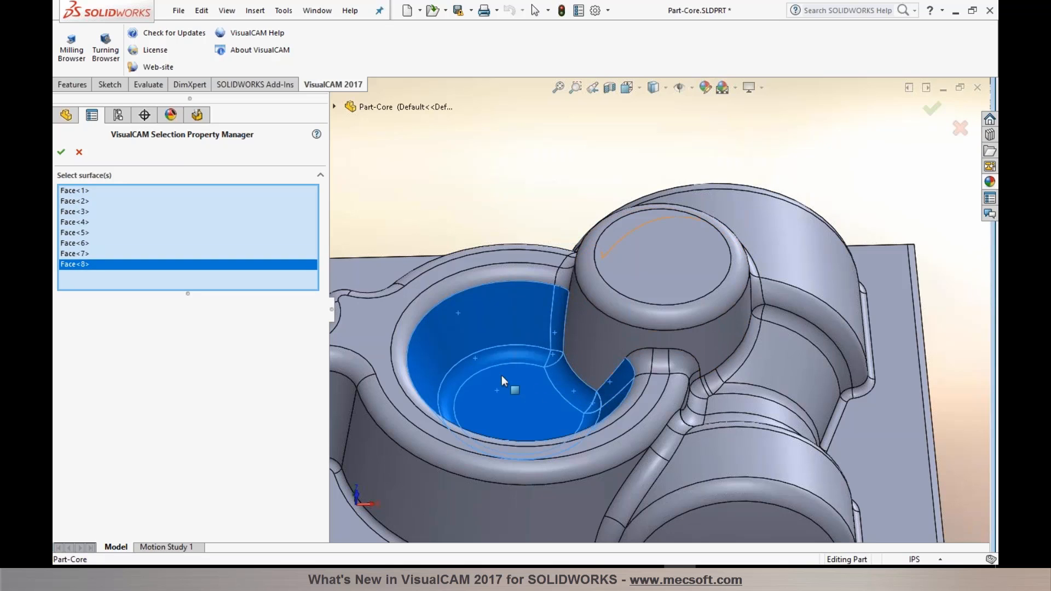
pyautogui.click(61, 152)
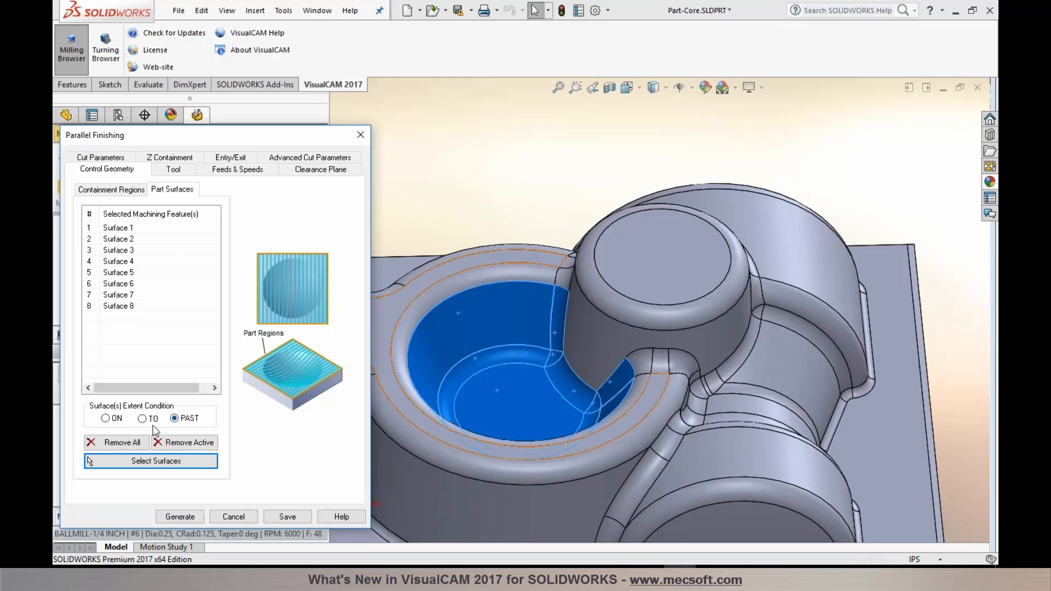
# - Generate the toolpath of the copied Parallel Finishing operation and inspect it inside the round pocket
pyautogui.click(184, 517)
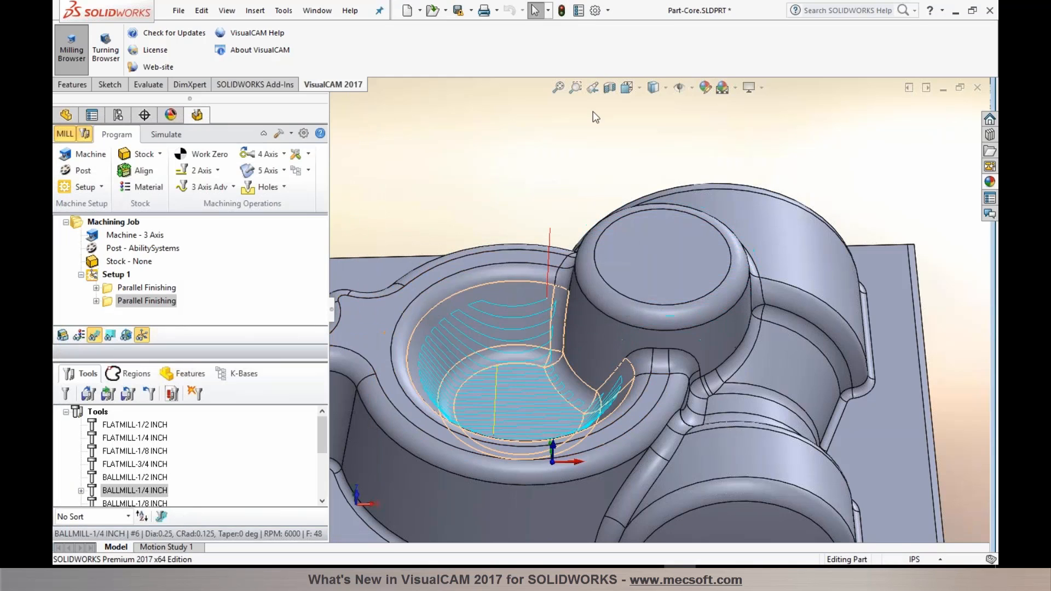
pyautogui.moveTo(511, 174)
pyautogui.mouseDown(button='middle')
pyautogui.moveTo(506, 216)
pyautogui.moveTo(509, 194)
pyautogui.mouseUp(button='middle')
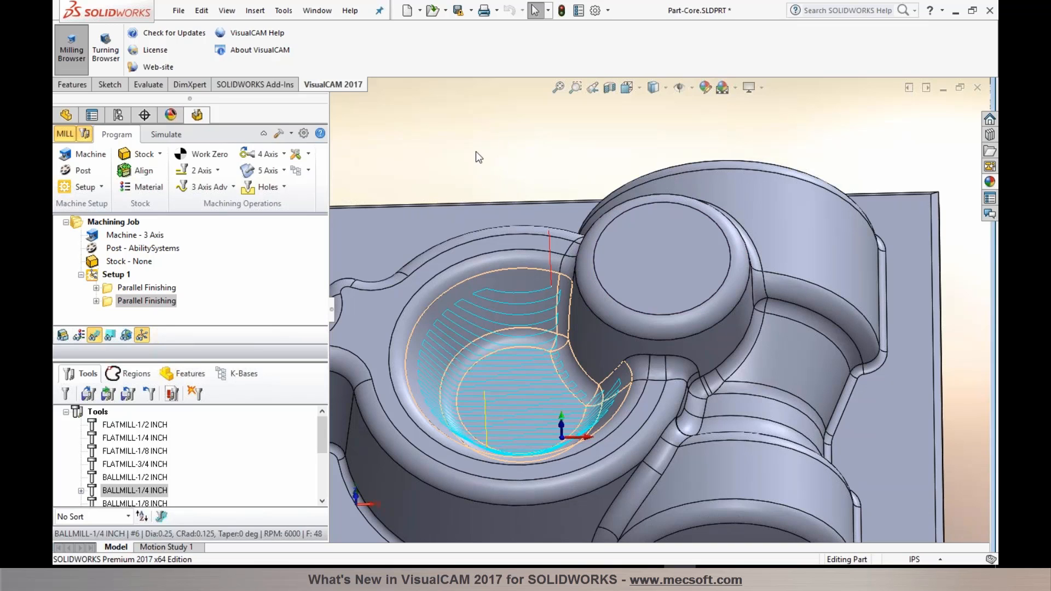
pyautogui.moveTo(547, 383); pyautogui.dragTo(532, 413, button='middle')
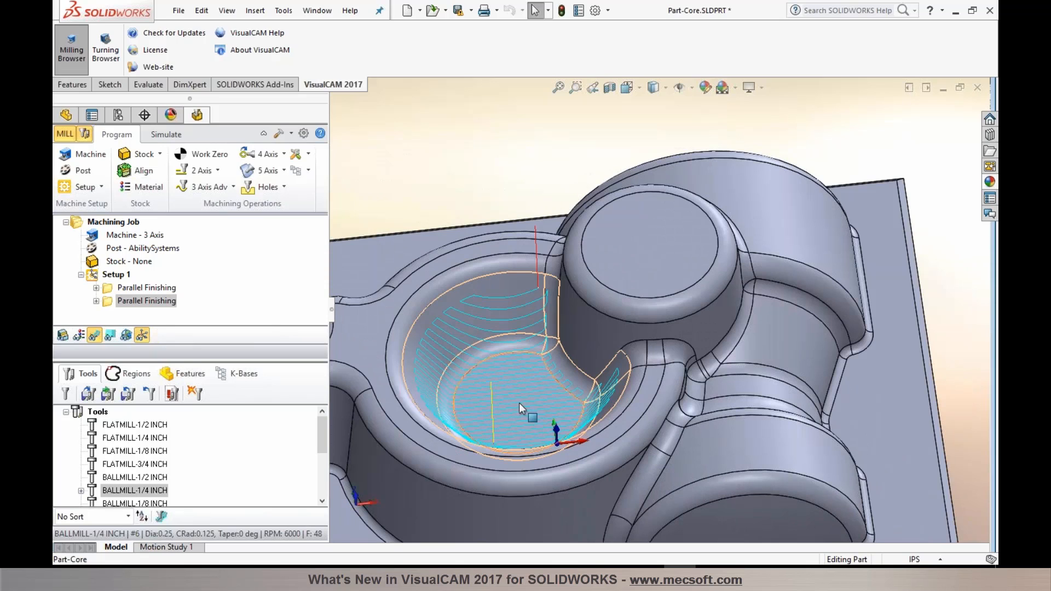
# - Look over the Surface(s) Extent Condition options of the pocket's Parallel Finishing operation and discard any change
pyautogui.doubleClick(108, 305)
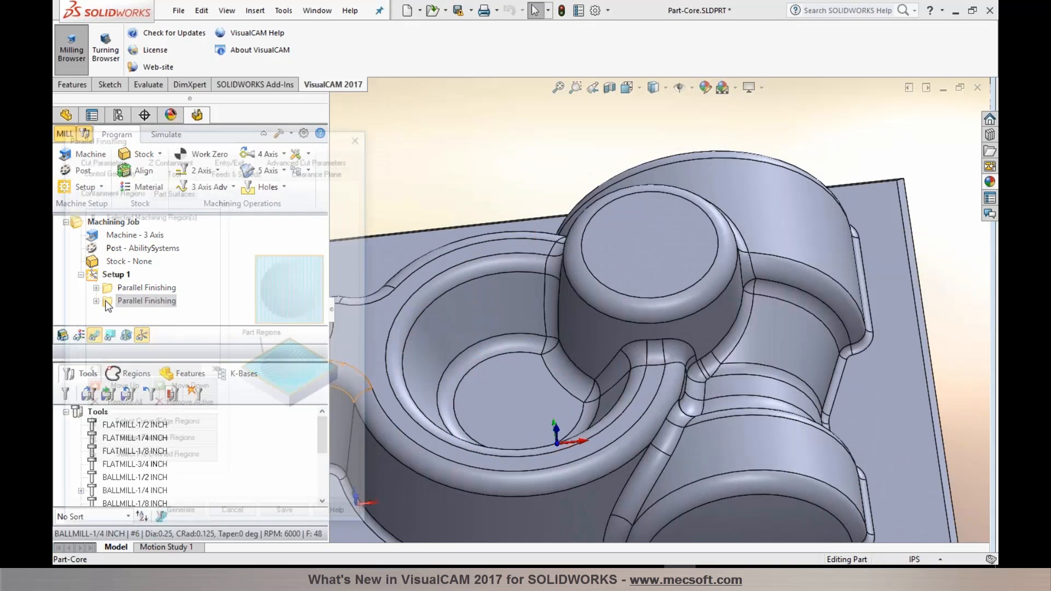
pyautogui.click(172, 189)
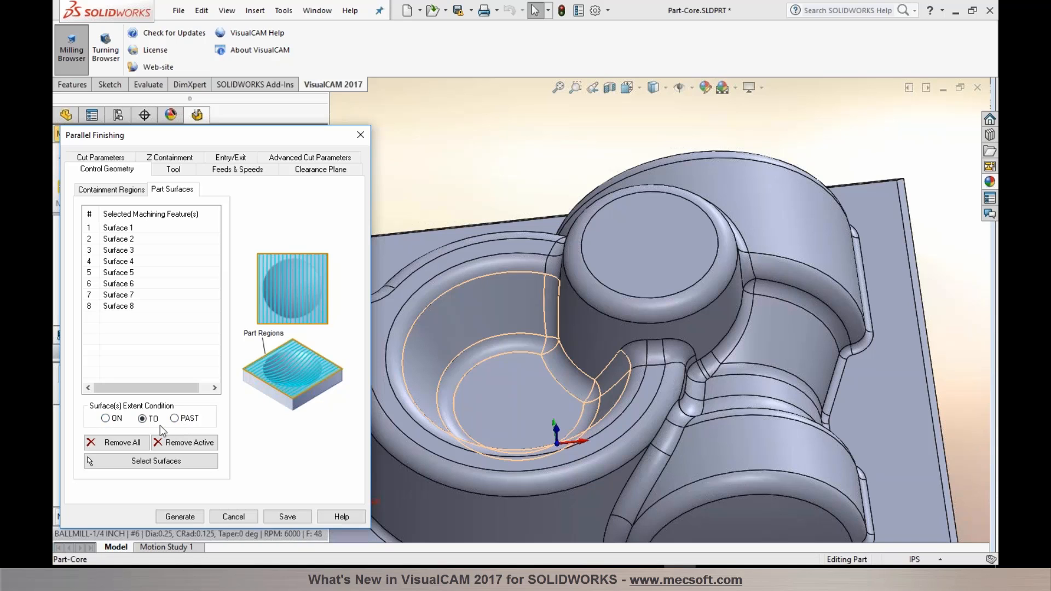
pyautogui.click(234, 516)
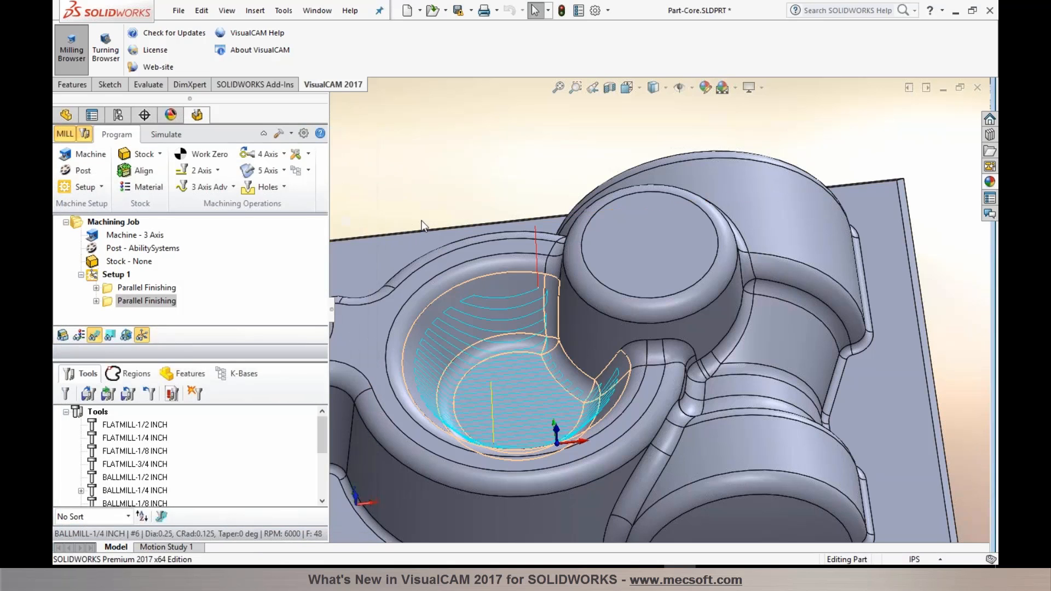
# - Switch to the Part-Cavity.SLDPRT part and view its cavity up close
pyautogui.scroll(1, 429, 232)
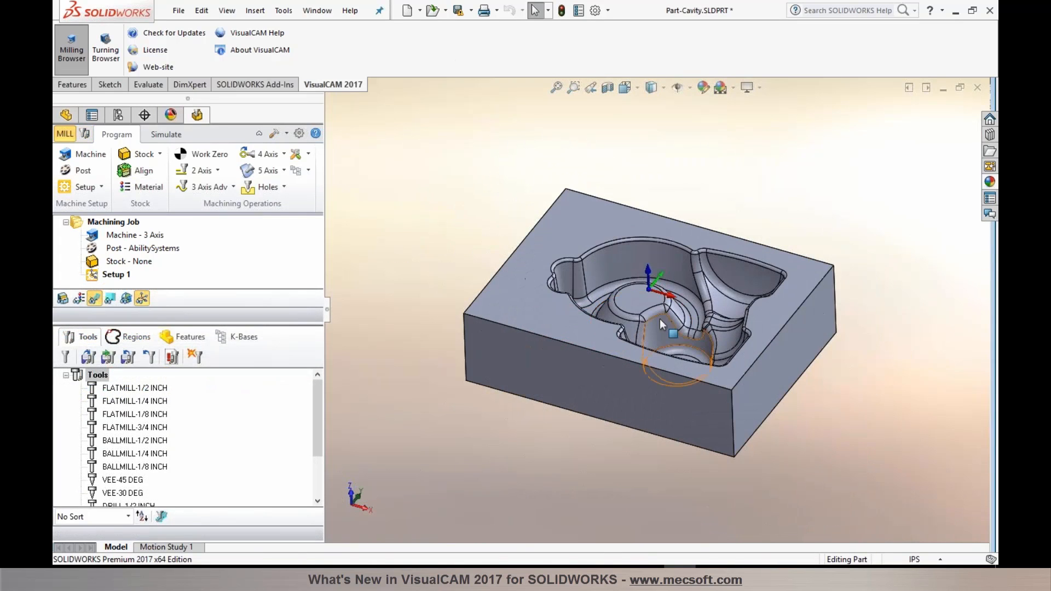
pyautogui.scroll(-1, 660, 319)
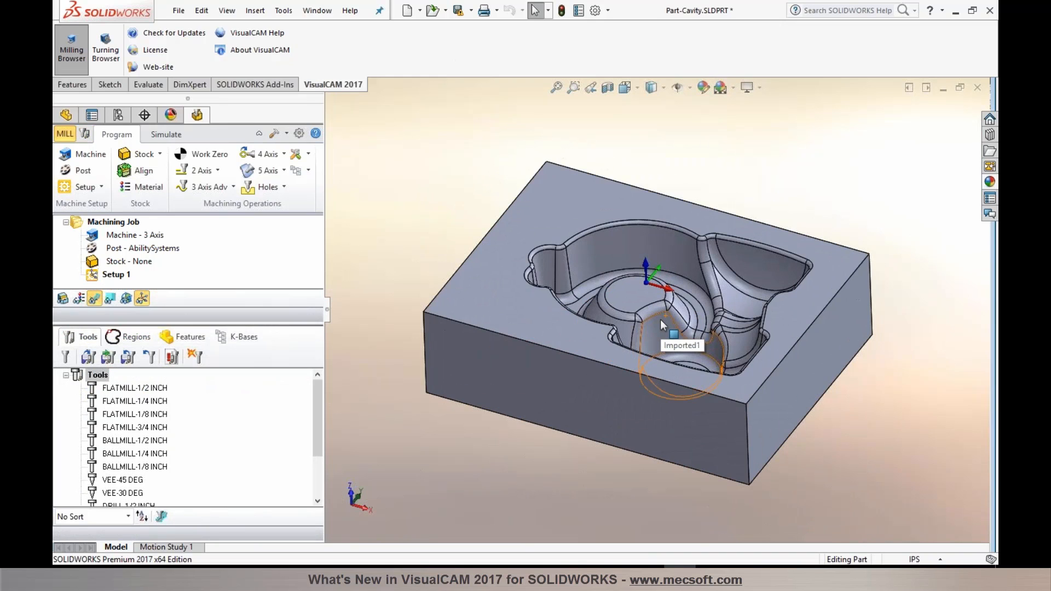
# - View the cavity up close and list the machining features detected on the part
pyautogui.moveTo(488, 152); pyautogui.dragTo(488, 155, button='middle')
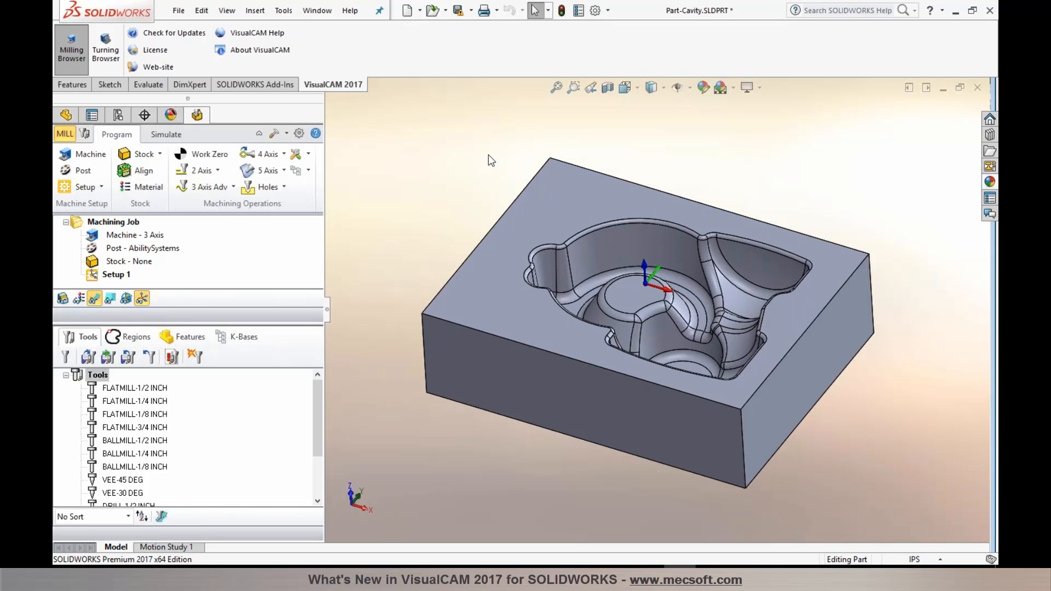
pyautogui.click(184, 340)
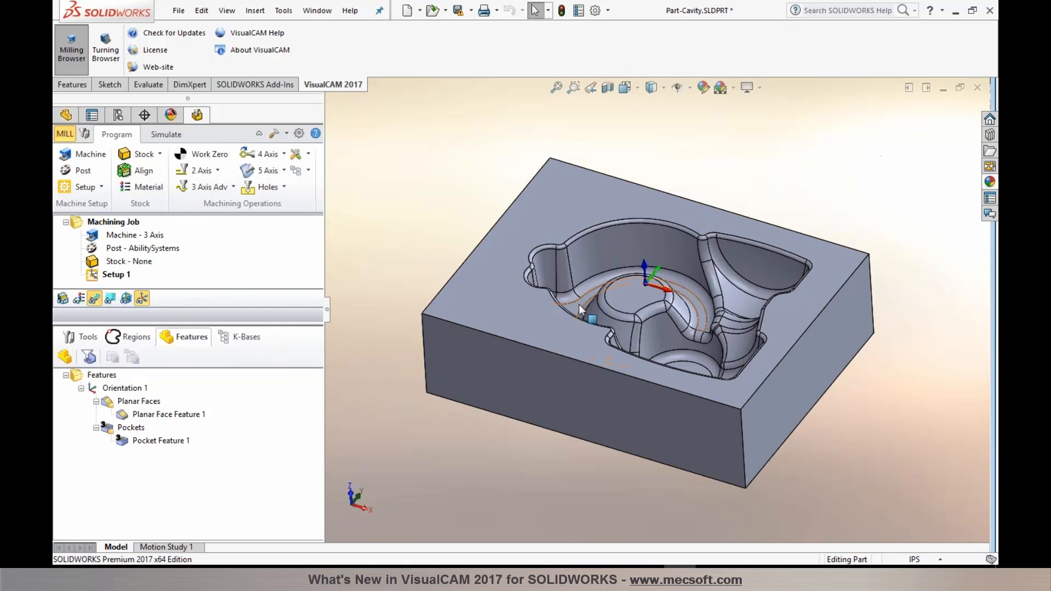
pyautogui.scroll(-5, 686, 288)
pyautogui.moveTo(678, 299); pyautogui.dragTo(661, 350, button='middle')
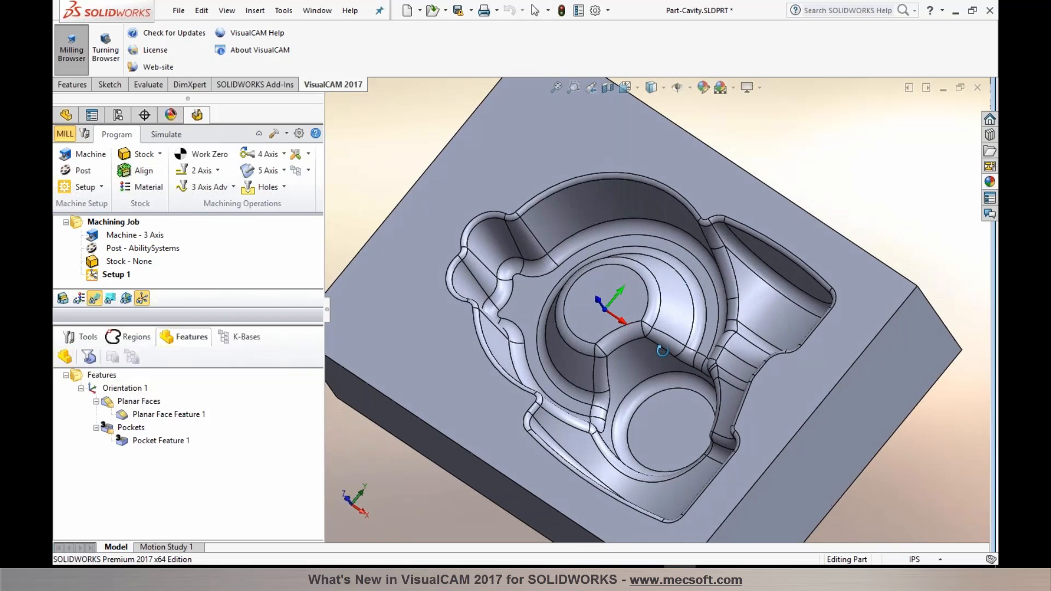
# - Open the recent Part-Core.SLDPRT, decline feature recognition with Don't ask me again enabled, and widen the machining browser
pyautogui.click(178, 10)
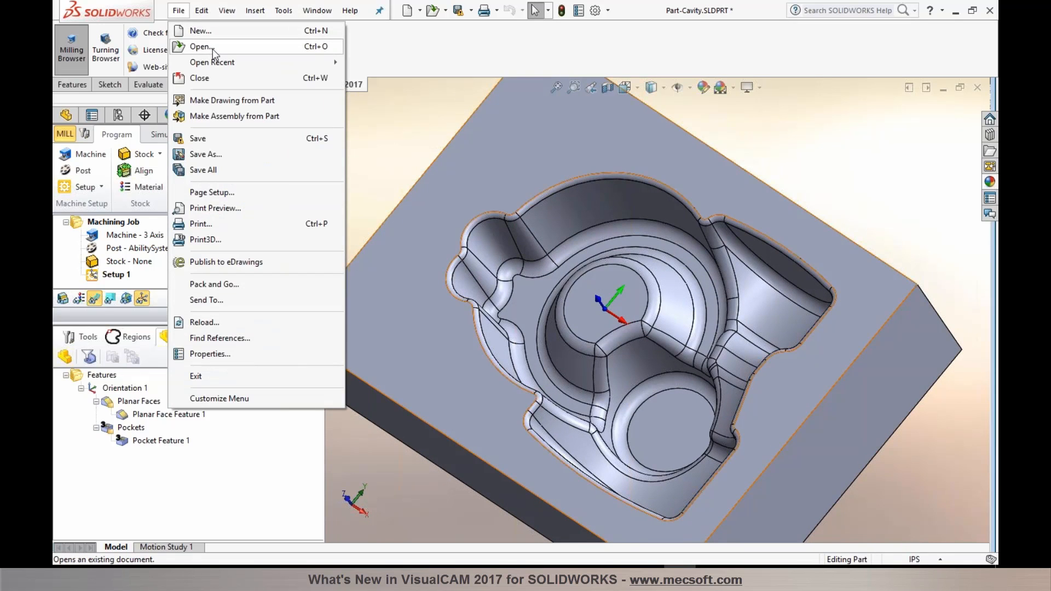
pyautogui.moveTo(216, 64)
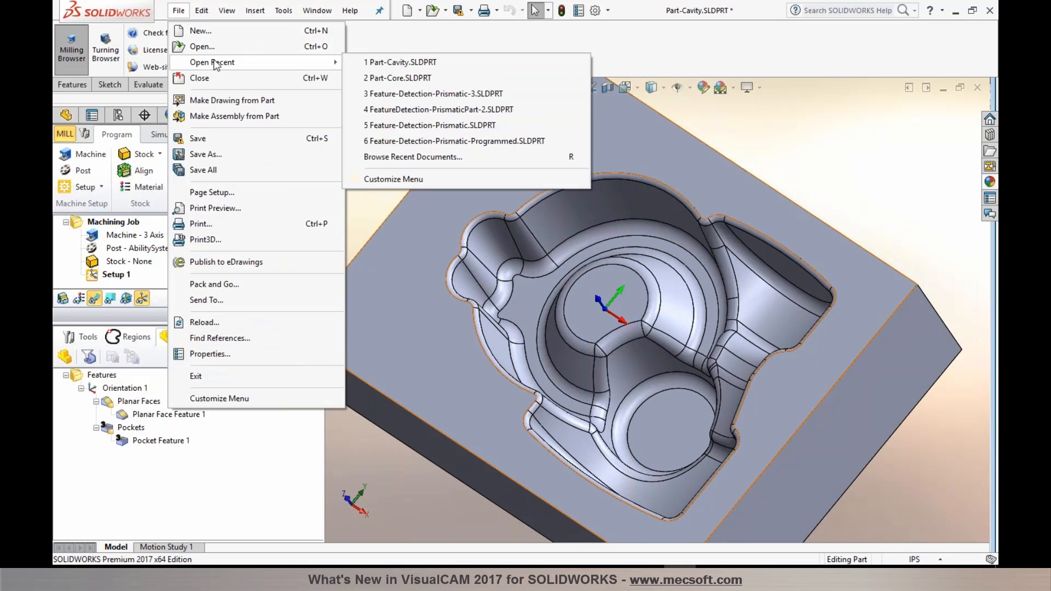
pyautogui.click(378, 78)
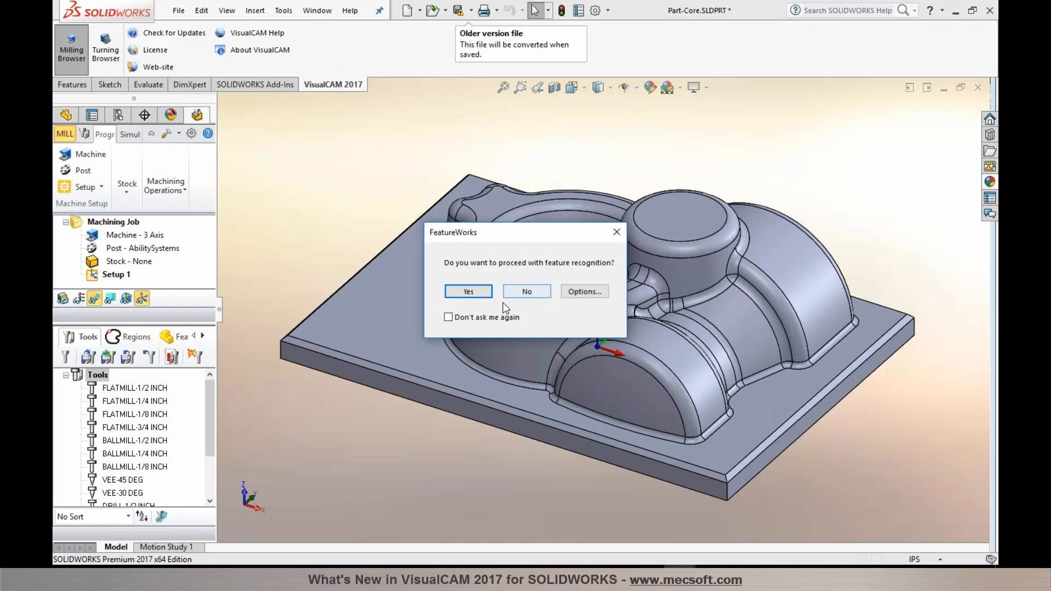
pyautogui.click(448, 317)
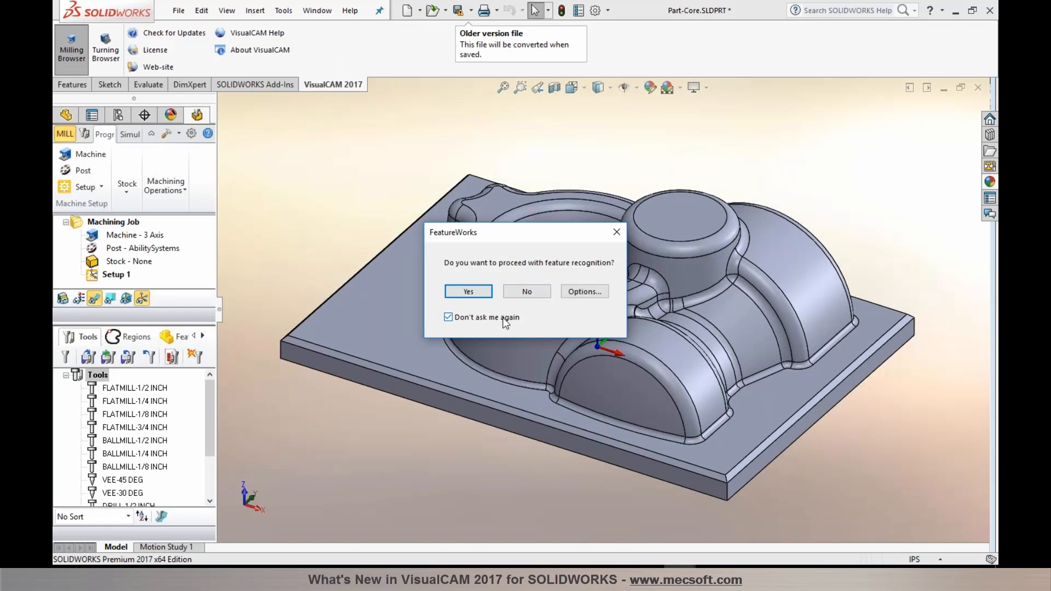
pyautogui.click(526, 291)
pyautogui.moveTo(216, 255); pyautogui.dragTo(335, 274)
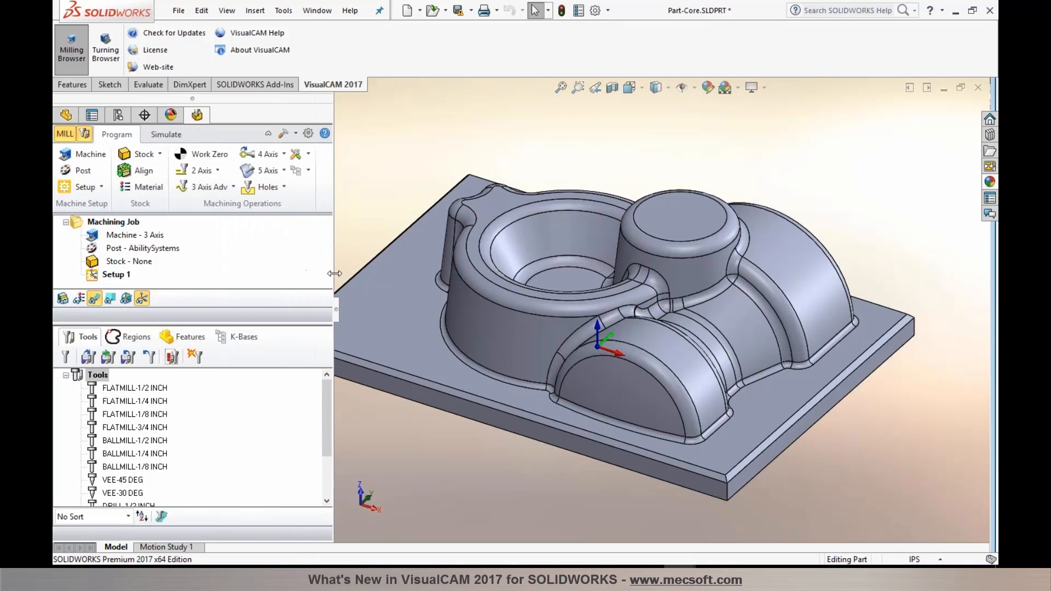
# - Start a Parallel Finishing operation with the top face and rim fillet of the round boss as part surfaces
pyautogui.click(229, 188)
pyautogui.click(211, 249)
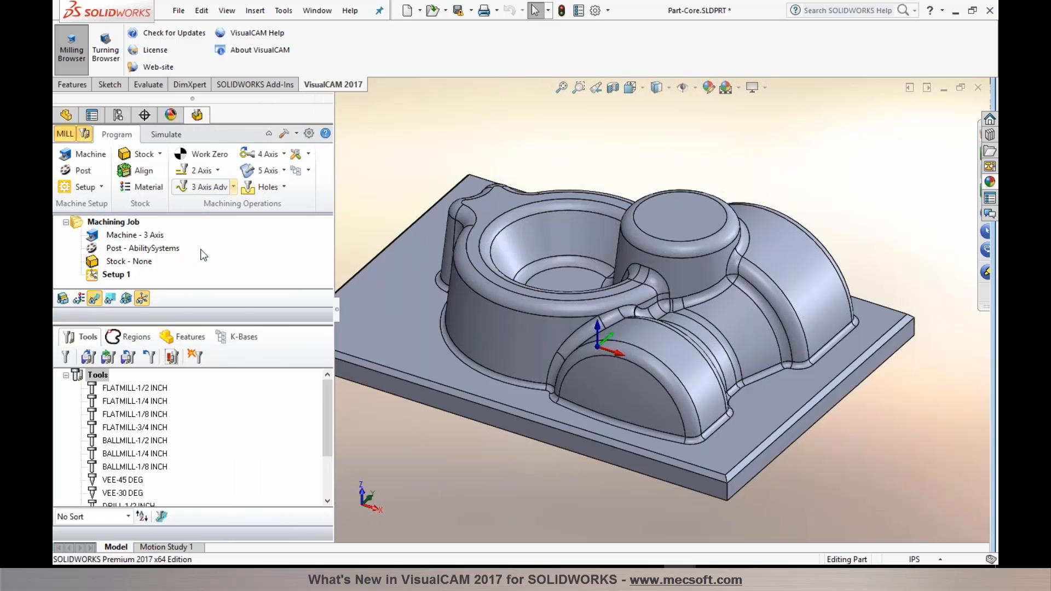
pyautogui.click(171, 189)
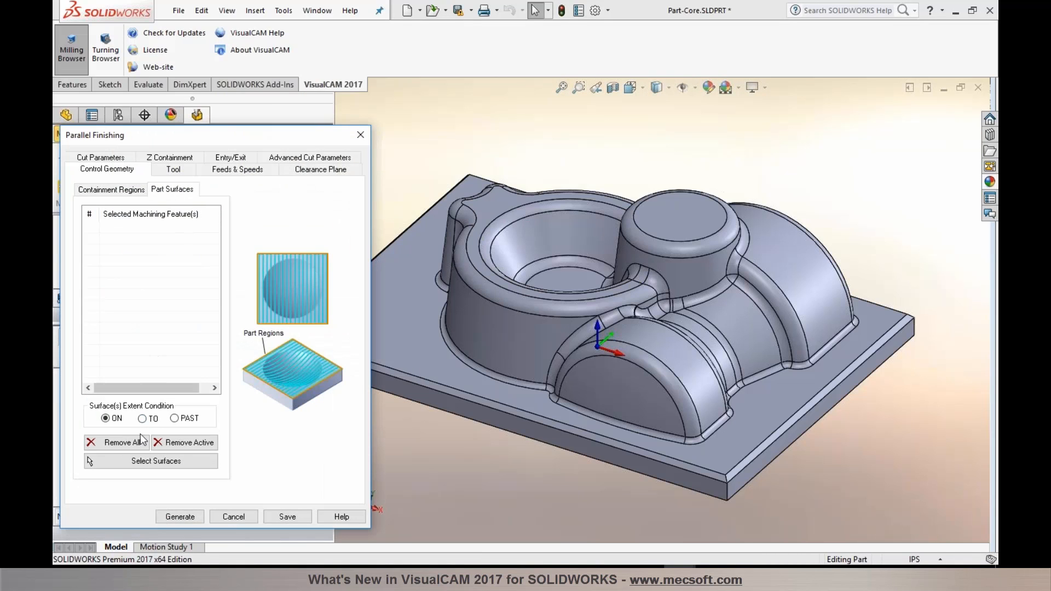
pyautogui.click(143, 461)
pyautogui.click(688, 228)
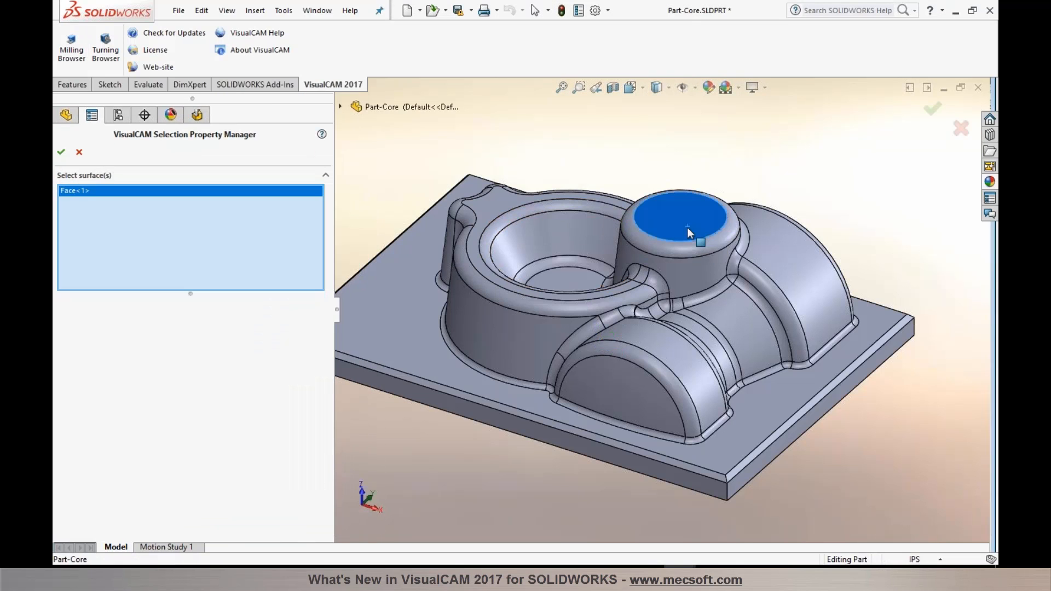
pyautogui.click(685, 248)
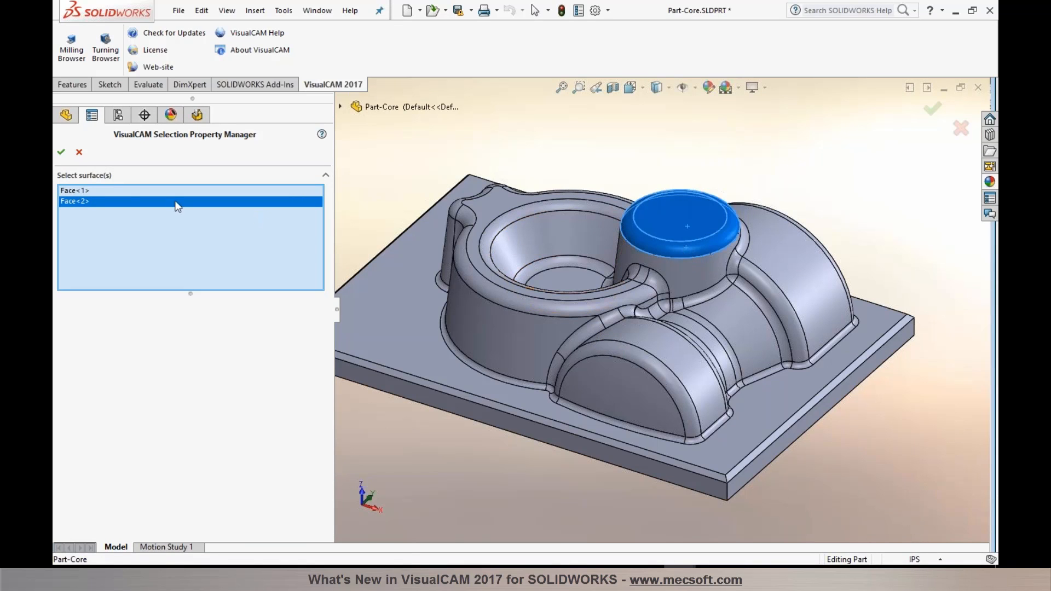
pyautogui.click(61, 154)
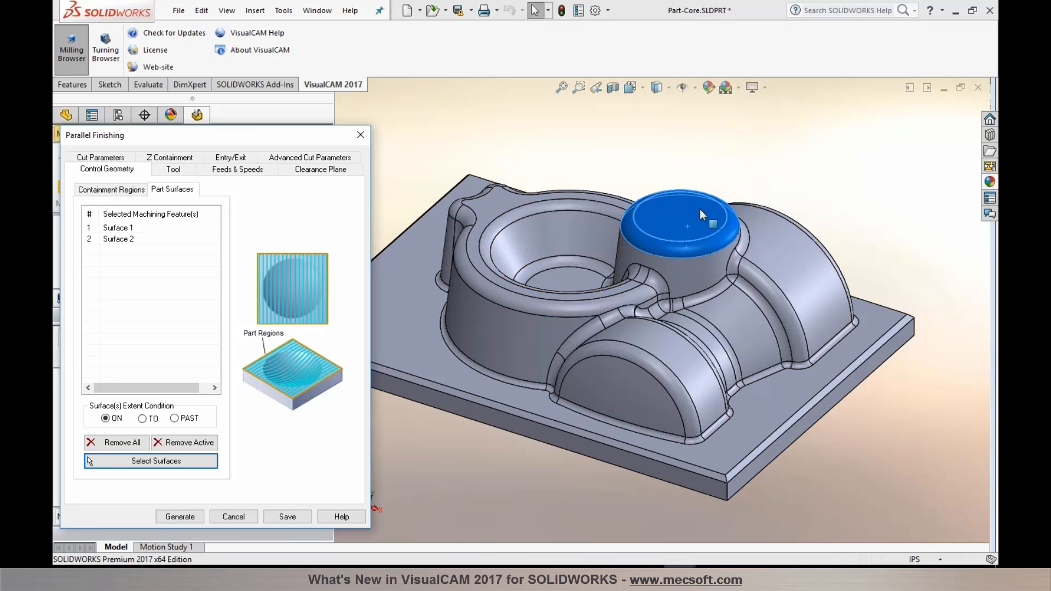
# - Set the Surface(s) Extent Condition to PAST, choose the BALLMILL-1/4 INCH tool and generate the Parallel Finishing toolpath
pyautogui.moveTo(670, 162); pyautogui.dragTo(708, 236, button='middle')
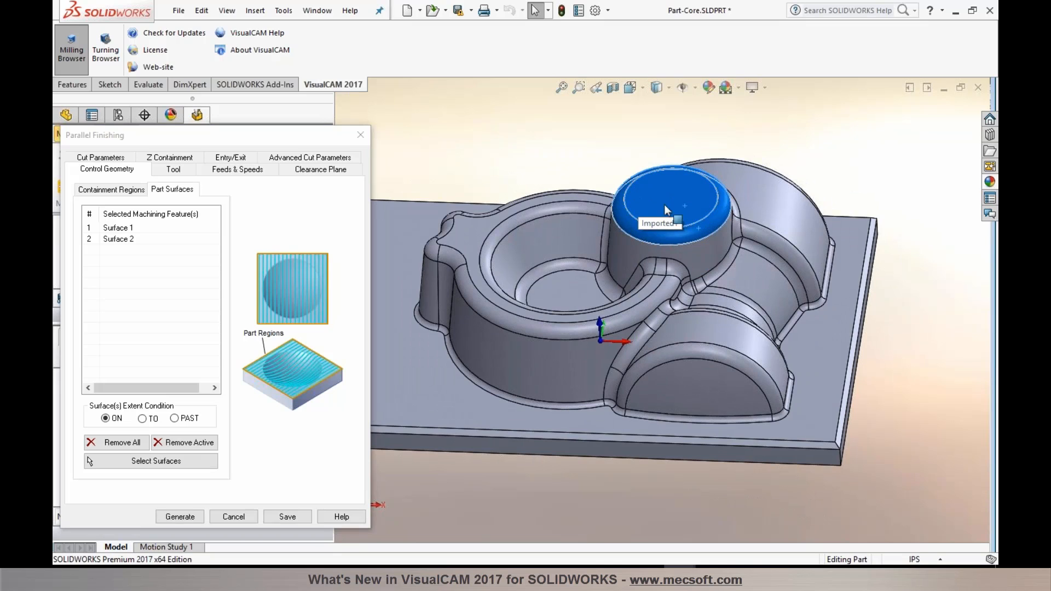
pyautogui.moveTo(662, 200); pyautogui.dragTo(628, 219, button='middle')
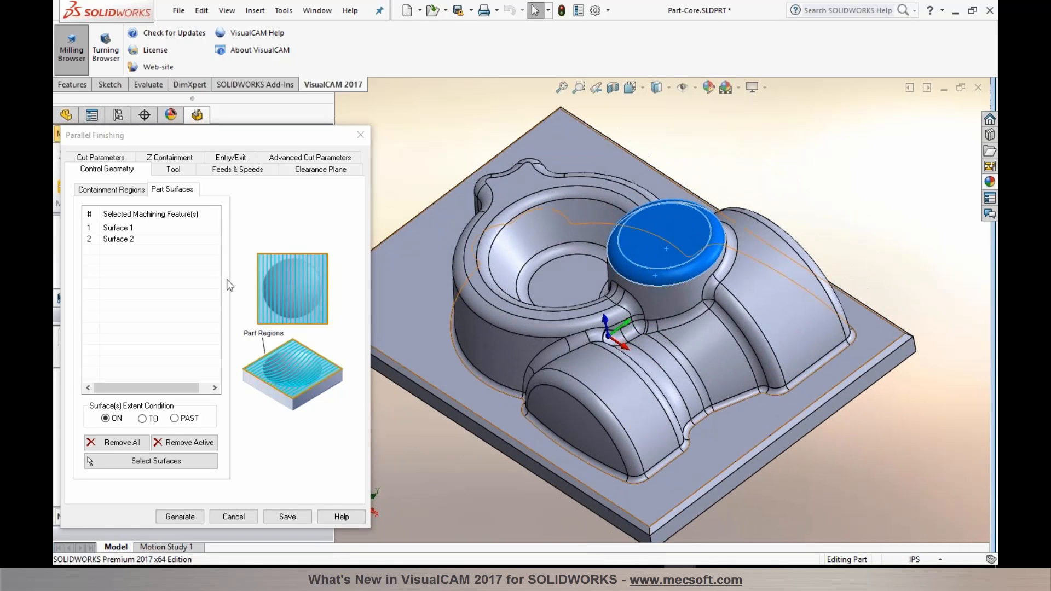
pyautogui.click(180, 426)
pyautogui.click(173, 169)
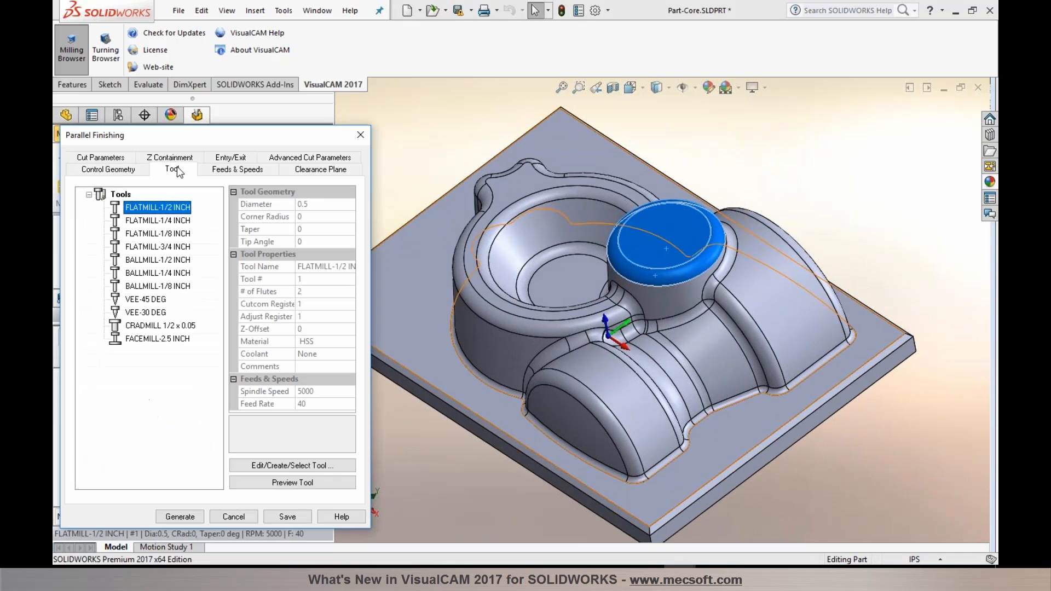
pyautogui.click(158, 272)
pyautogui.click(176, 517)
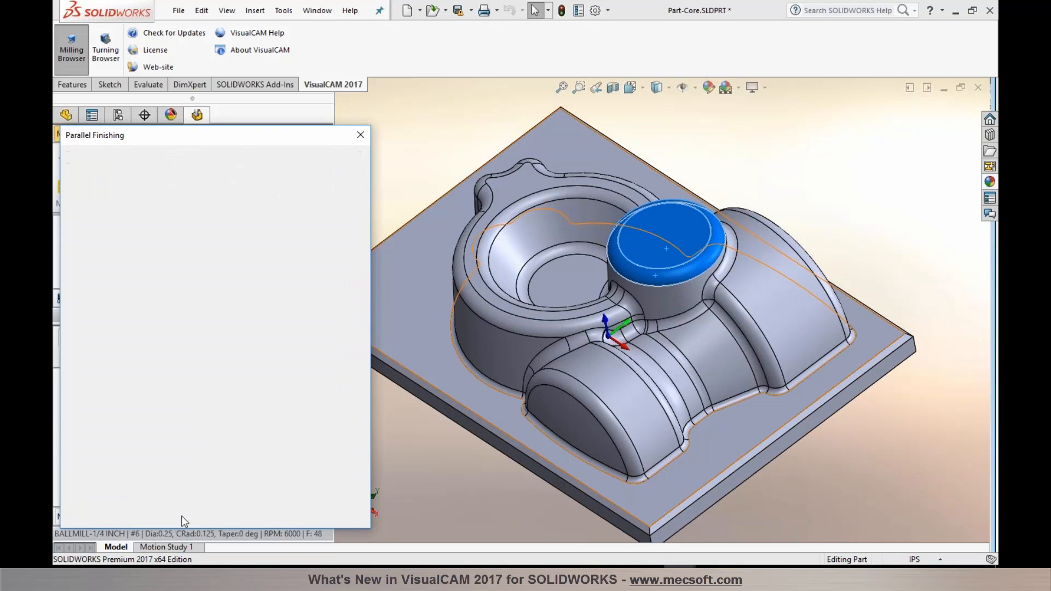
# - Inspect the Parallel Finishing toolpath around the top of the round boss from several angles
pyautogui.moveTo(725, 286)
pyautogui.mouseDown(button='middle')
pyautogui.moveTo(653, 252)
pyautogui.moveTo(634, 274)
pyautogui.moveTo(716, 280)
pyautogui.mouseUp(button='middle')
pyautogui.scroll(-10, 703, 261)
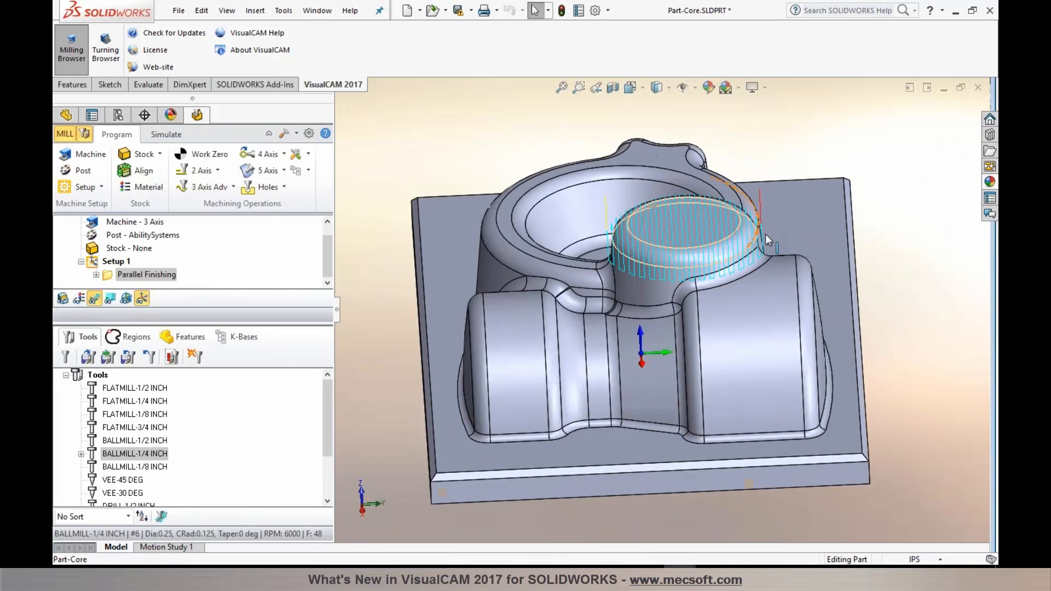
pyautogui.scroll(4, 741, 249)
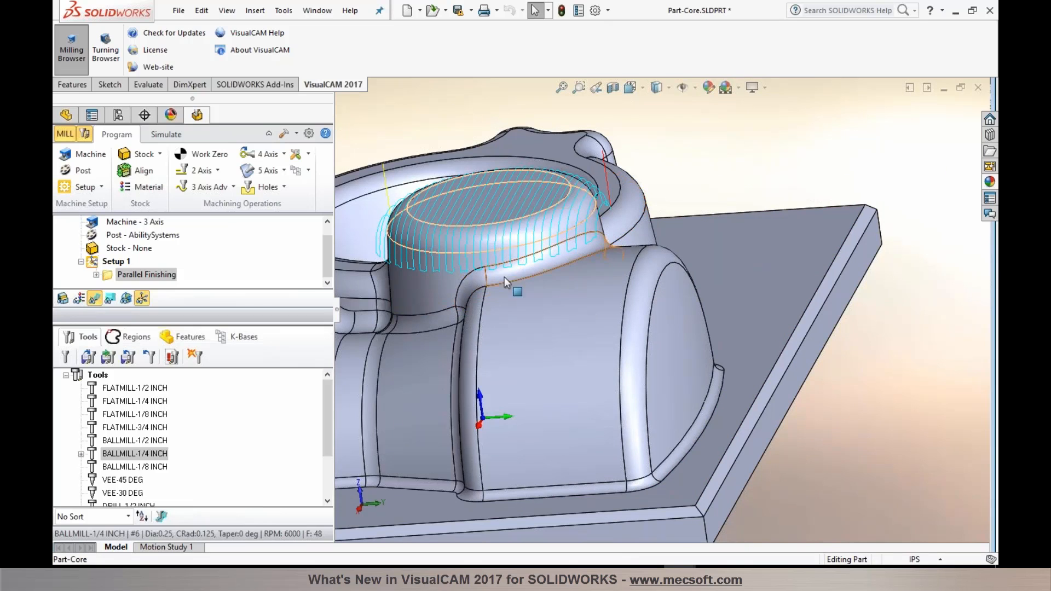
pyautogui.moveTo(616, 249); pyautogui.dragTo(536, 239, button='middle')
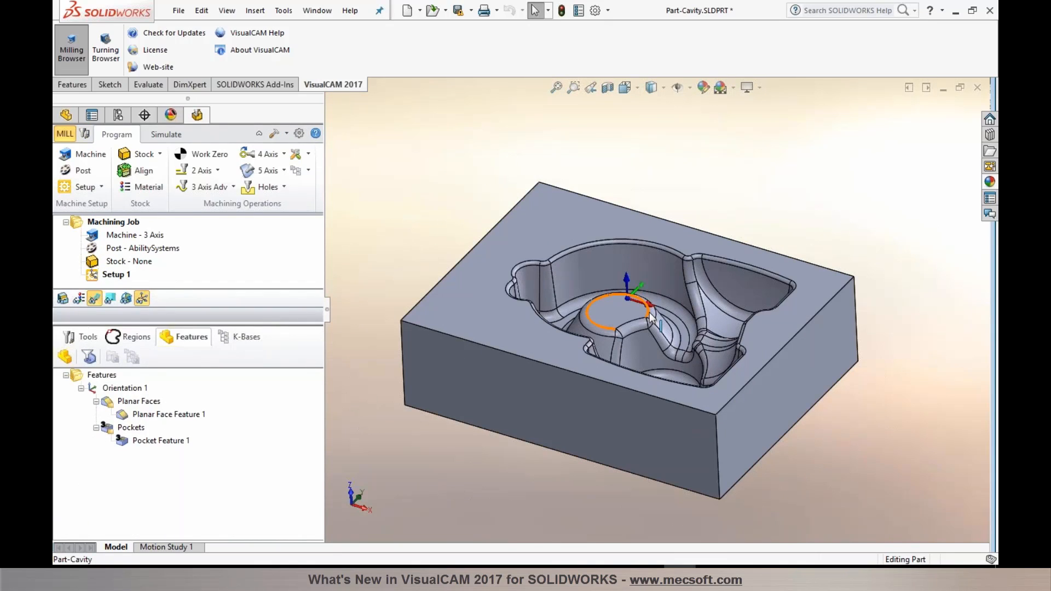
# - Highlight Planar Face Feature 1 and Pocket Feature 1 of the cavity part to see which faces each covers
pyautogui.moveTo(624, 302); pyautogui.dragTo(600, 301, button='middle')
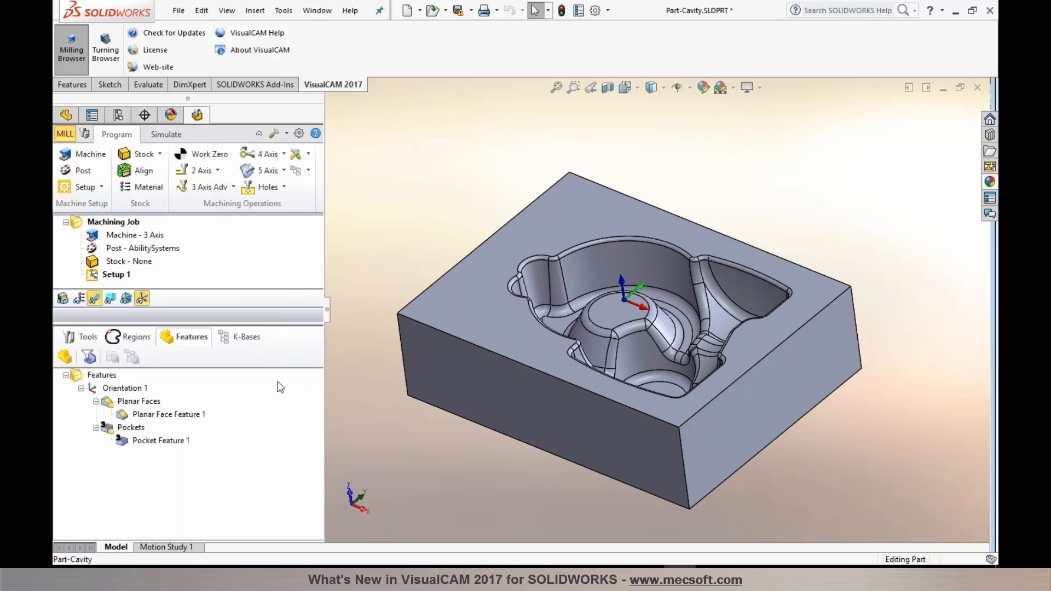
pyautogui.moveTo(653, 378); pyautogui.dragTo(629, 364, button='middle')
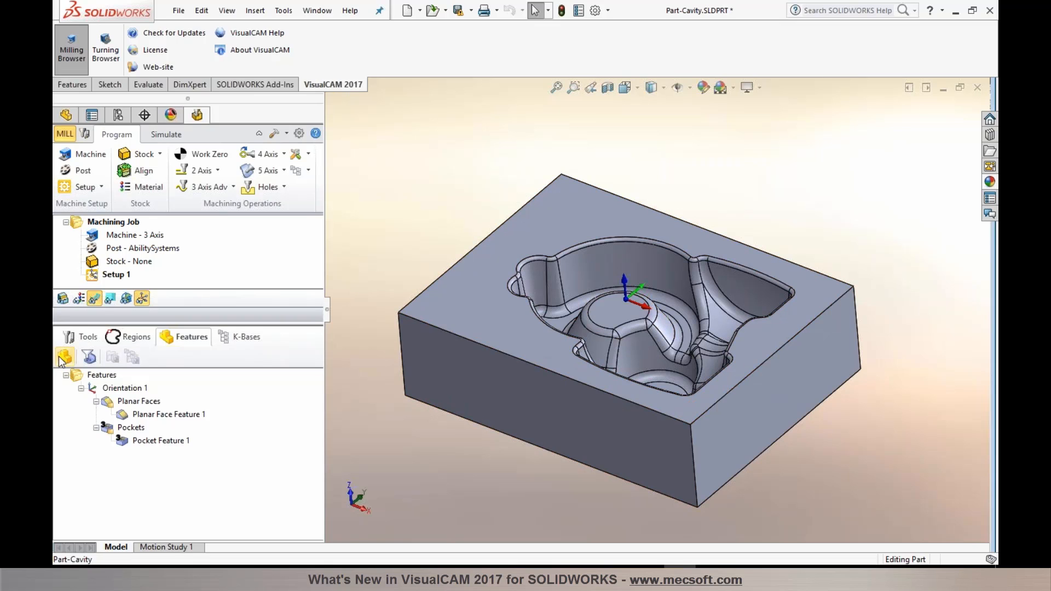
pyautogui.click(497, 328)
pyautogui.click(397, 451)
pyautogui.click(191, 416)
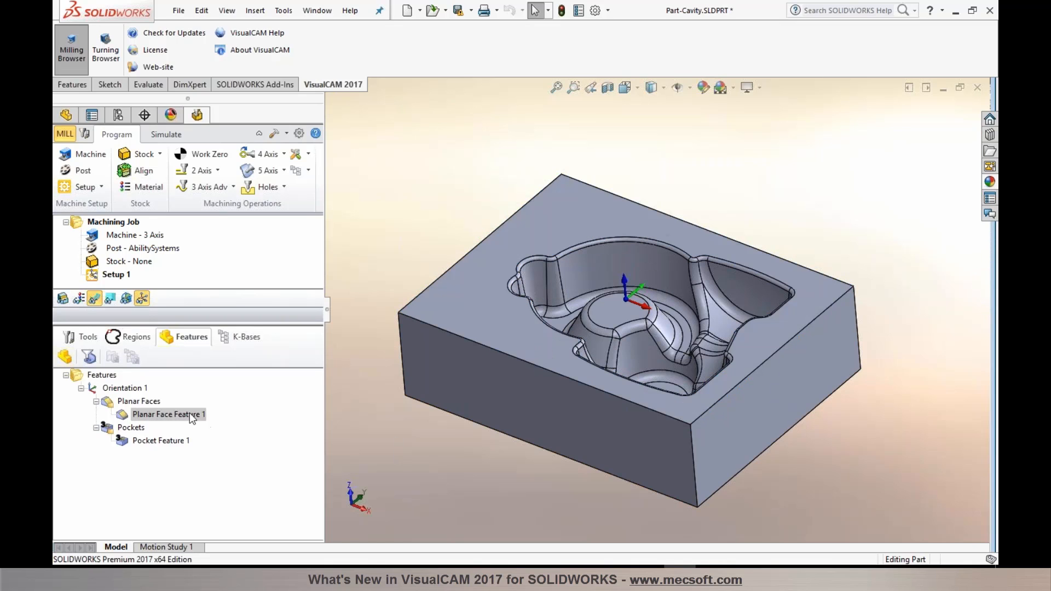
pyautogui.click(165, 445)
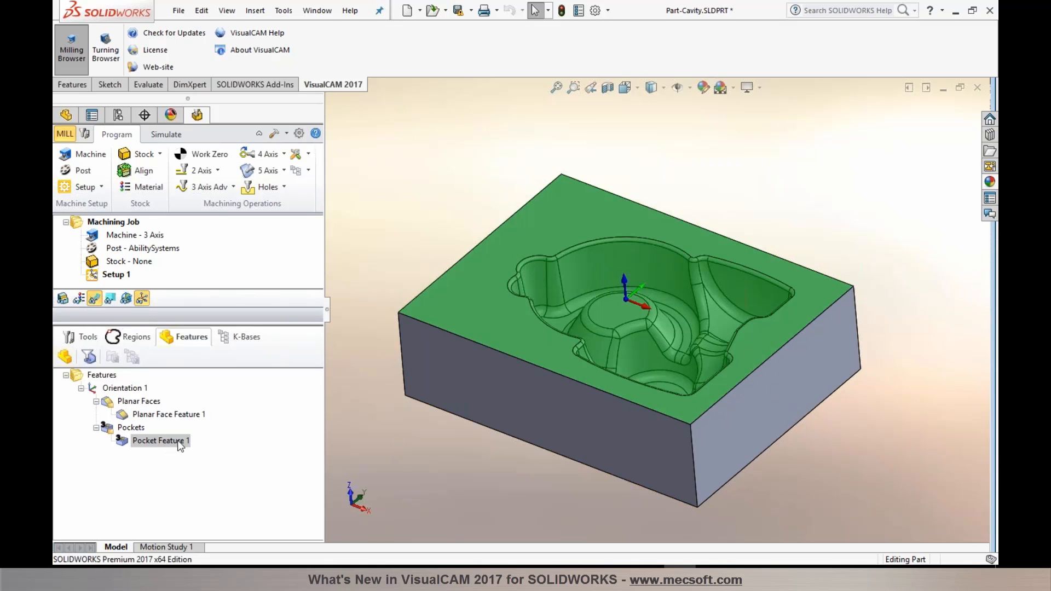
pyautogui.moveTo(557, 459)
pyautogui.mouseDown(button='middle')
pyautogui.moveTo(547, 507)
pyautogui.moveTo(523, 478)
pyautogui.moveTo(624, 455)
pyautogui.moveTo(630, 468)
pyautogui.moveTo(566, 484)
pyautogui.moveTo(558, 460)
pyautogui.moveTo(547, 466)
pyautogui.mouseUp(button='middle')
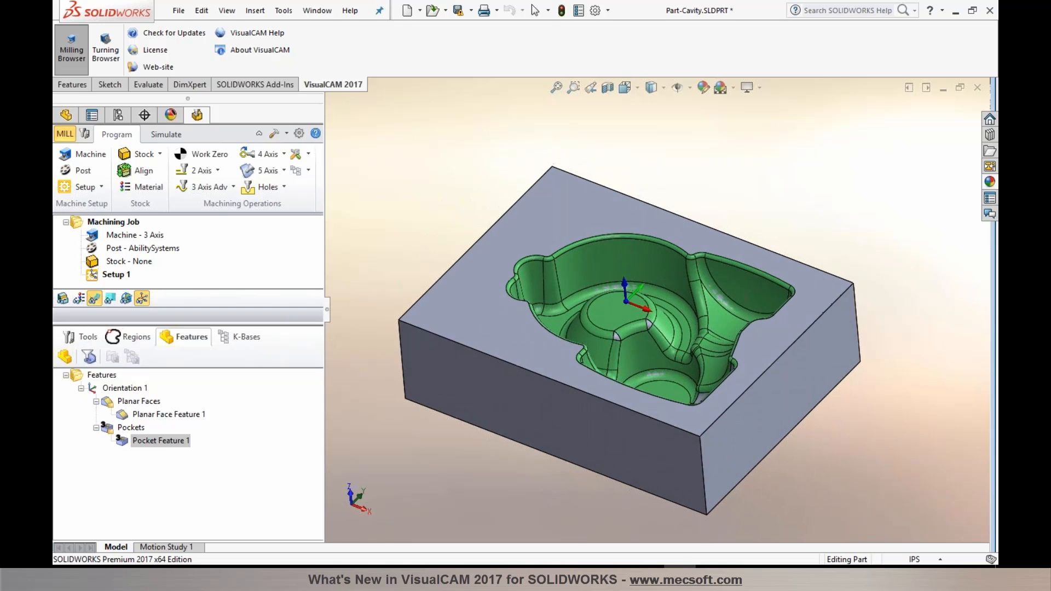
# - Create a 3 Axis Horizontal Roughing operation from Pocket Feature 1 and check its part feature and containment region
pyautogui.rightClick(127, 443)
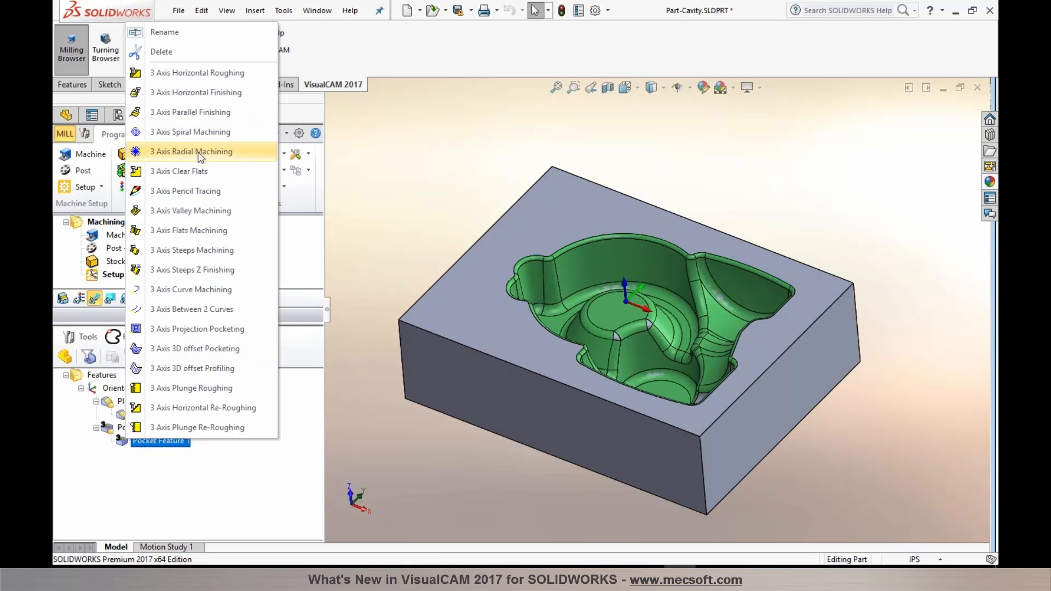
pyautogui.click(184, 74)
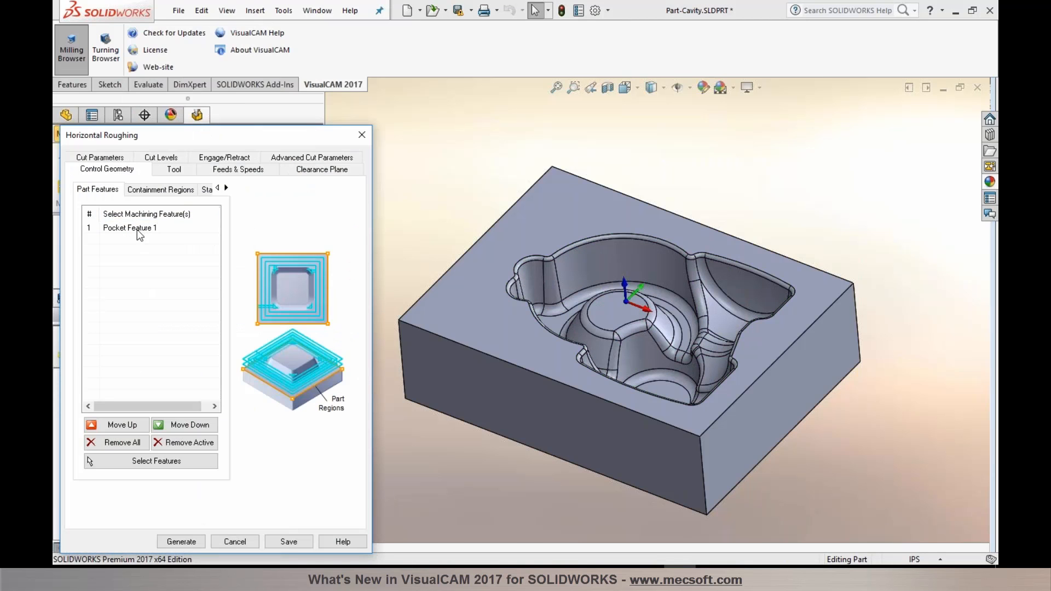
pyautogui.click(136, 229)
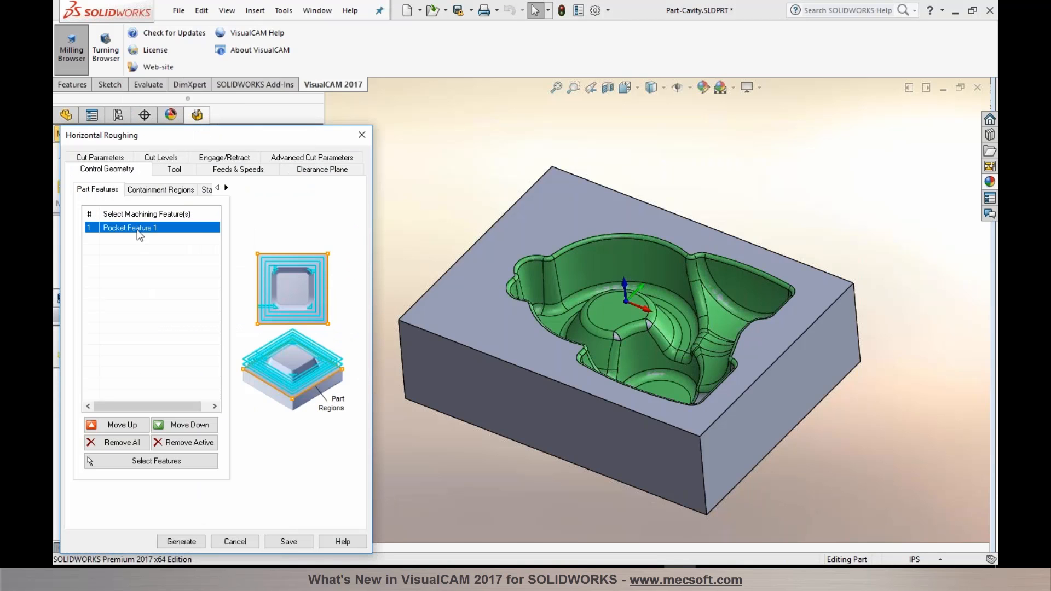
pyautogui.click(139, 192)
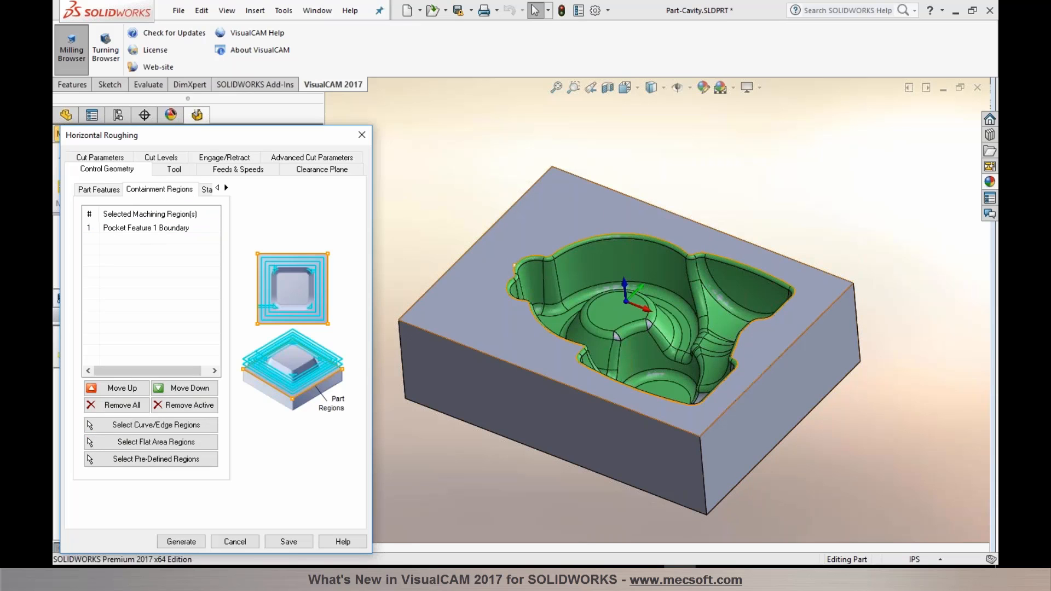
# - Review the roughing operation's cut parameters and tool list, generate its toolpath and view it in the cavity
pyautogui.click(115, 156)
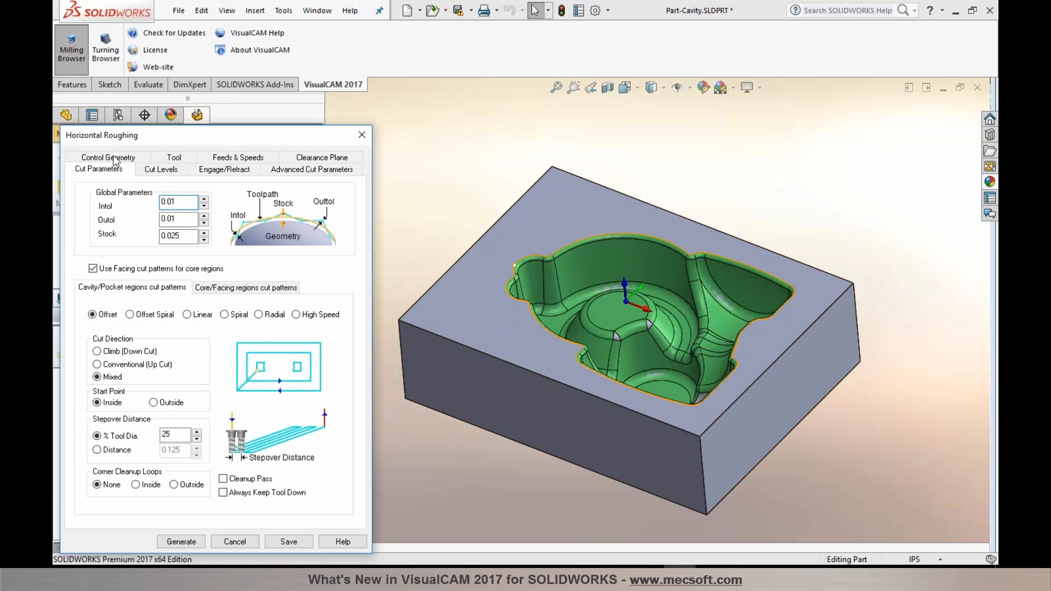
pyautogui.click(173, 156)
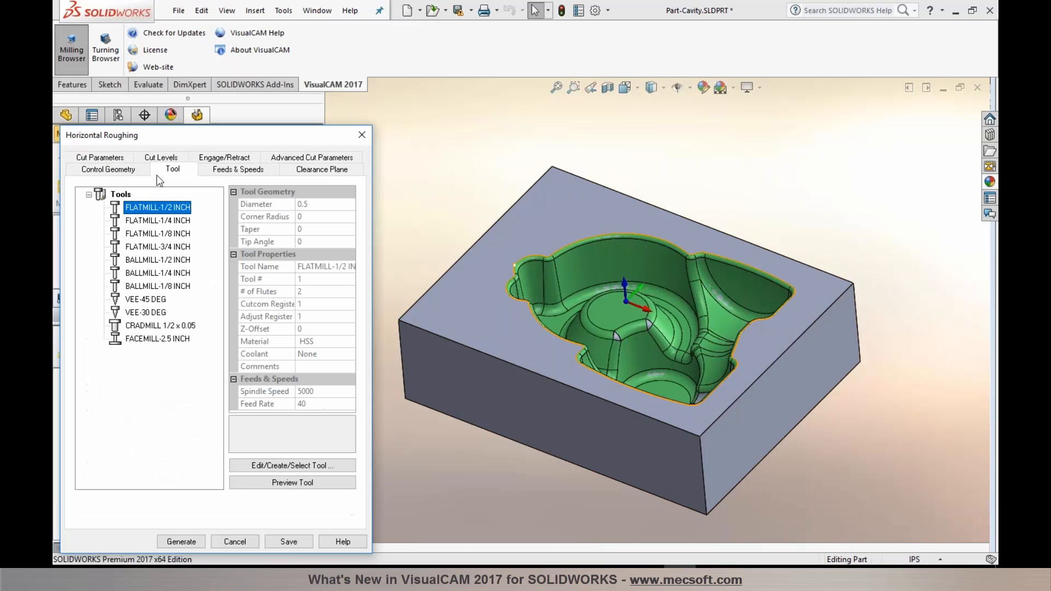
pyautogui.click(113, 159)
pyautogui.click(175, 542)
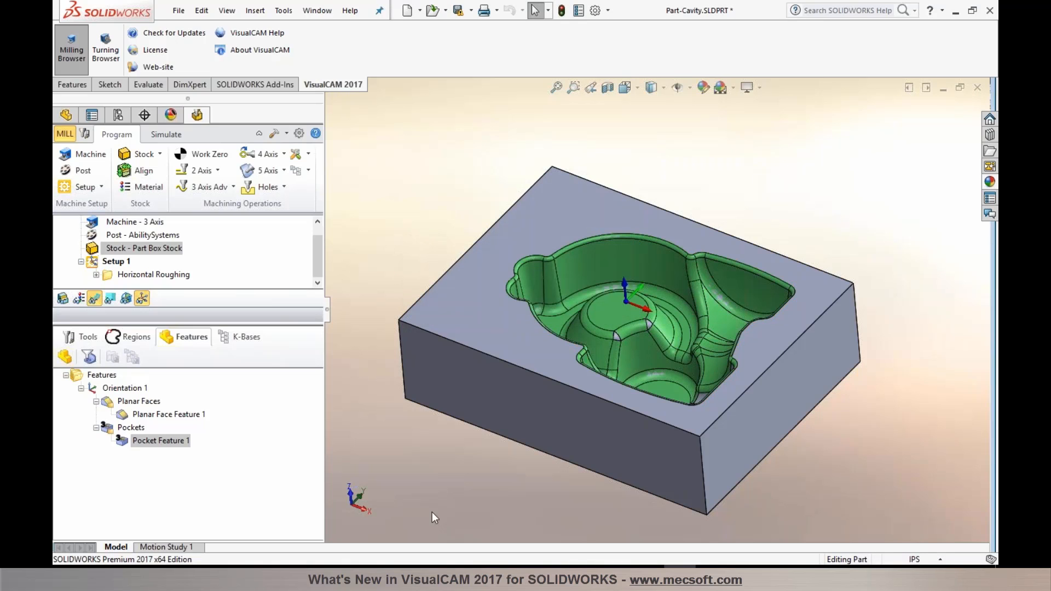
pyautogui.click(166, 275)
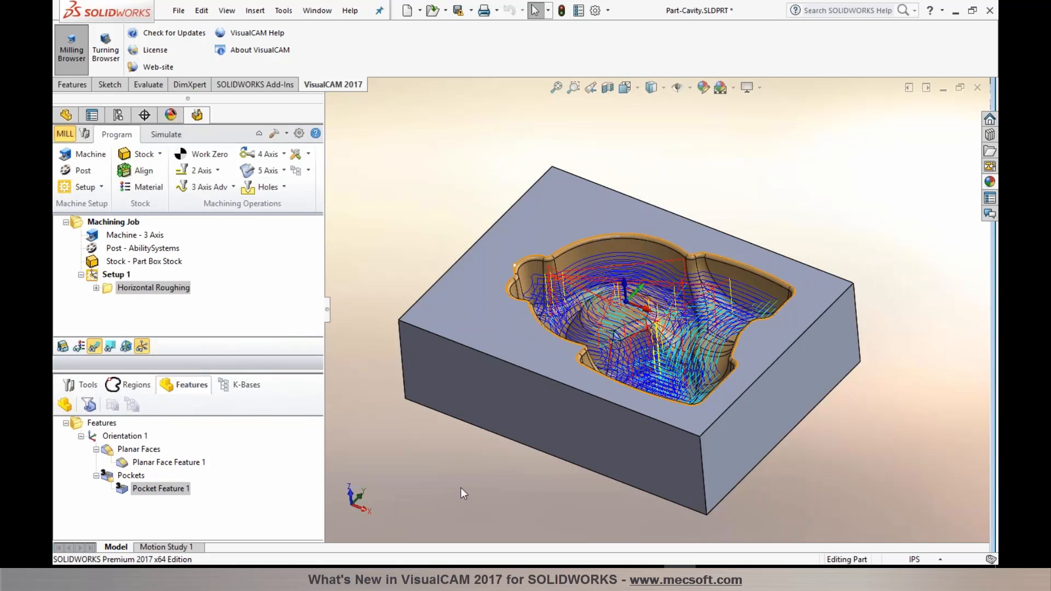
pyautogui.moveTo(502, 468); pyautogui.dragTo(548, 509, button='middle')
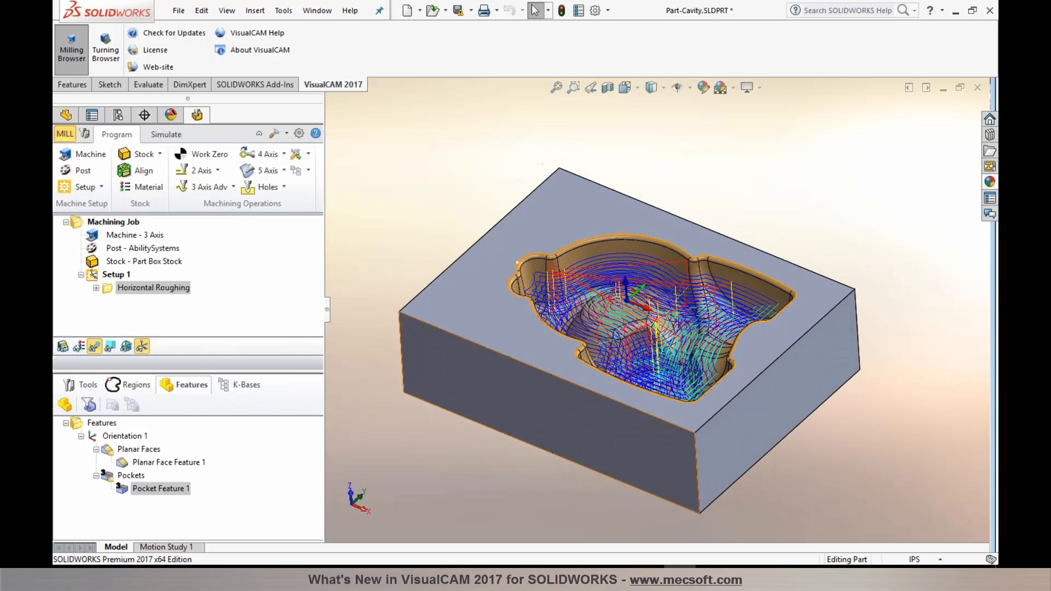
# - Display the Horizontal Roughing toolpath one Z level at a time, down to level 7 at -1.7250
pyautogui.click(110, 347)
pyautogui.click(149, 381)
pyautogui.click(151, 392)
pyautogui.click(152, 402)
pyautogui.click(153, 413)
pyautogui.click(155, 425)
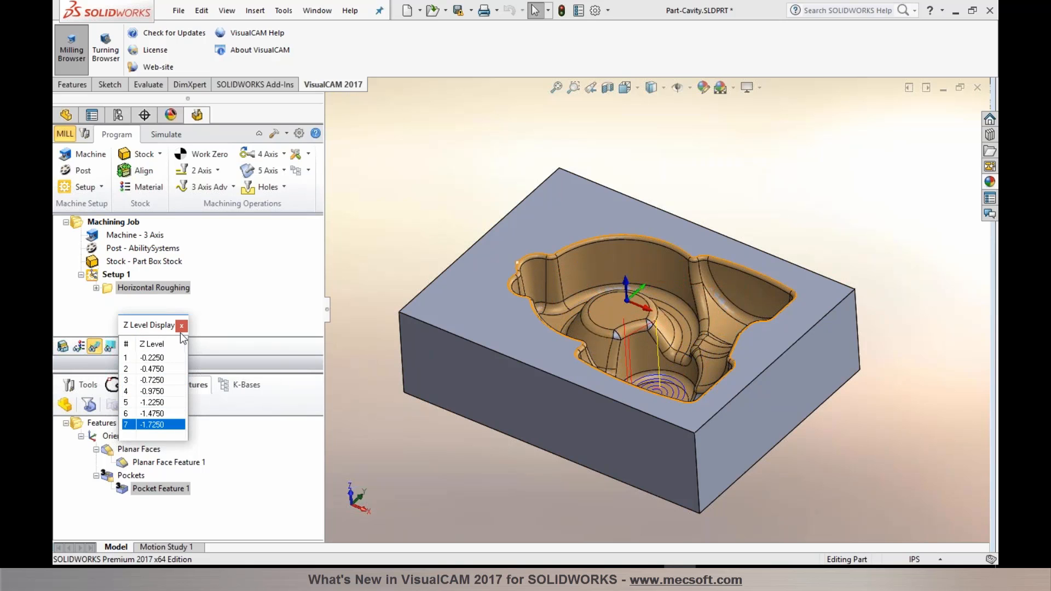
# - Create a 3 Axis Parallel Finishing operation from Pocket Feature 1 with the BALLMILL-1/4 INCH tool
pyautogui.click(181, 327)
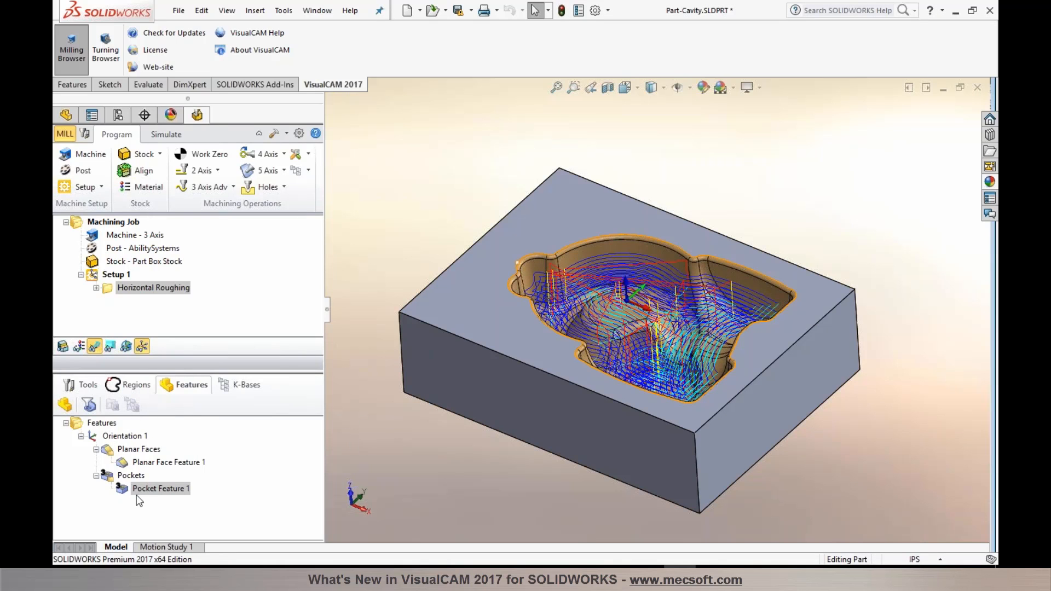
pyautogui.click(123, 492)
pyautogui.rightClick(123, 490)
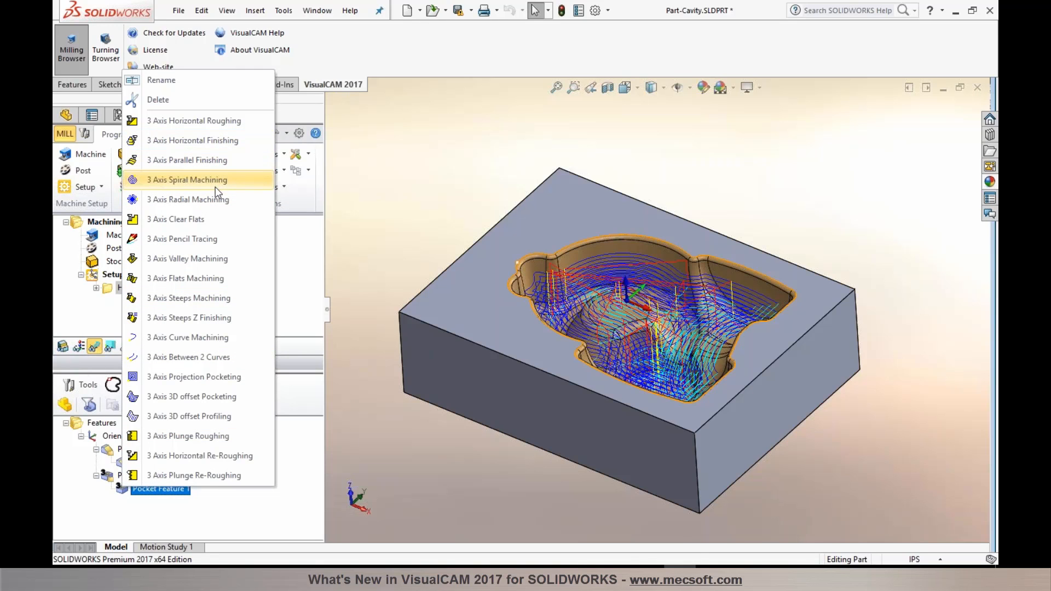
pyautogui.click(215, 167)
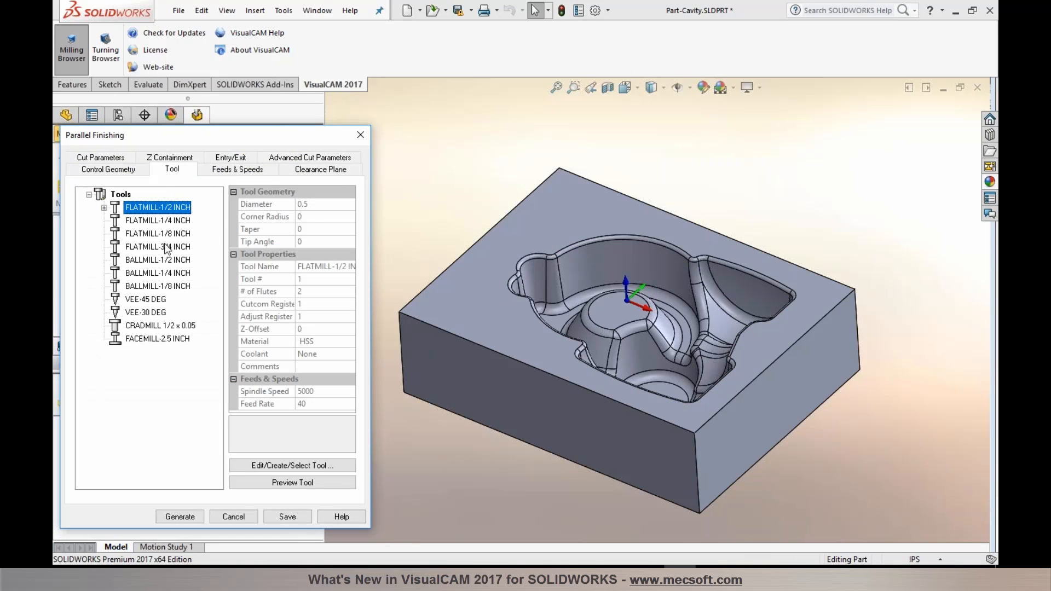
pyautogui.click(166, 273)
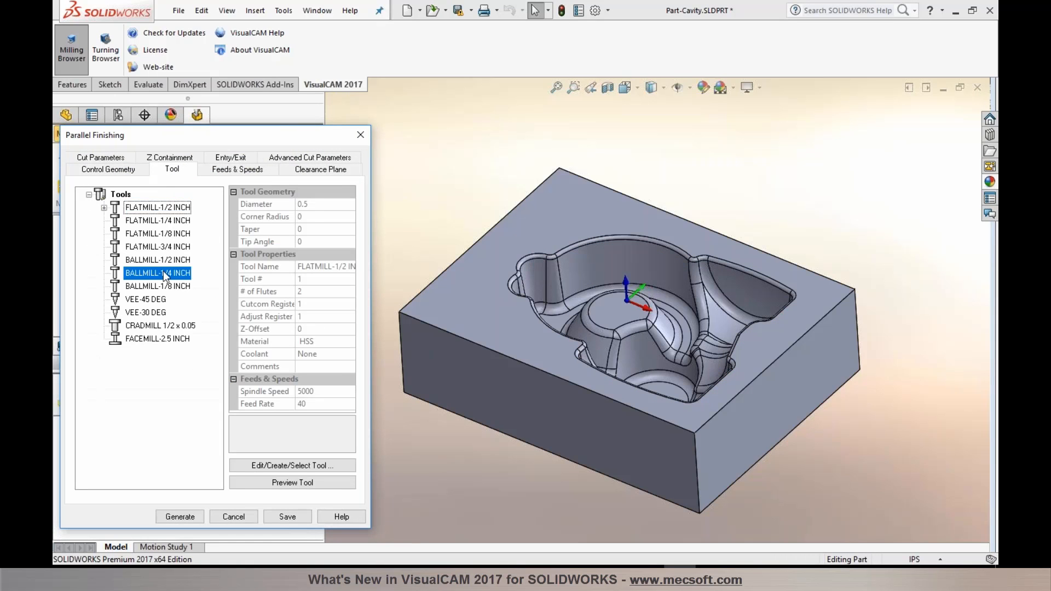
# - Set the parallel finishing angle of cuts to 45 and stepover to 10% of tool diameter, then generate and inspect the toolpath
pyautogui.click(122, 158)
pyautogui.click(143, 346)
pyautogui.write('45')
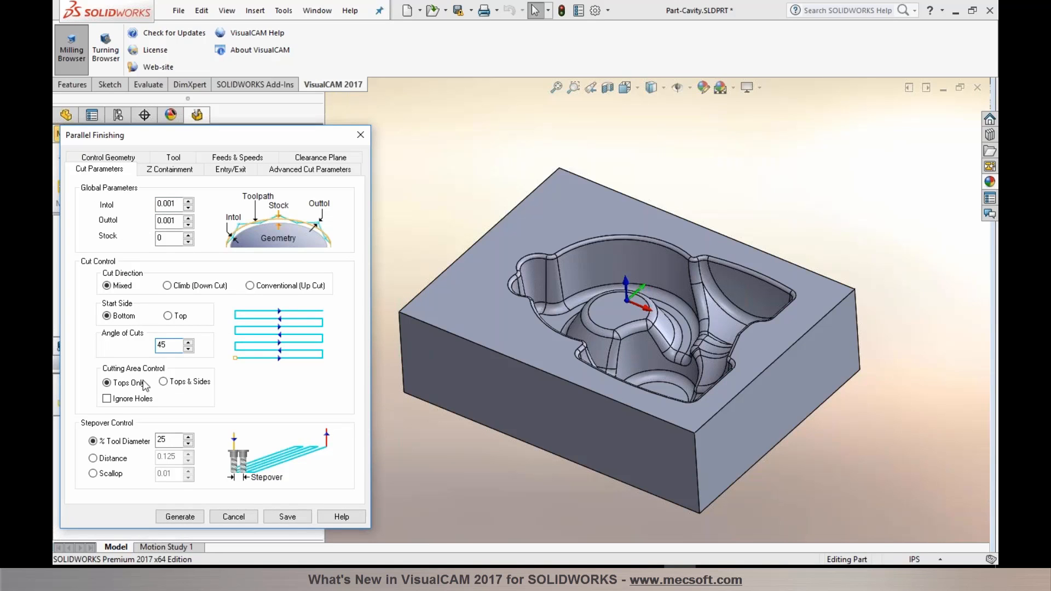
pyautogui.doubleClick(167, 440)
pyautogui.write('10')
pyautogui.click(172, 517)
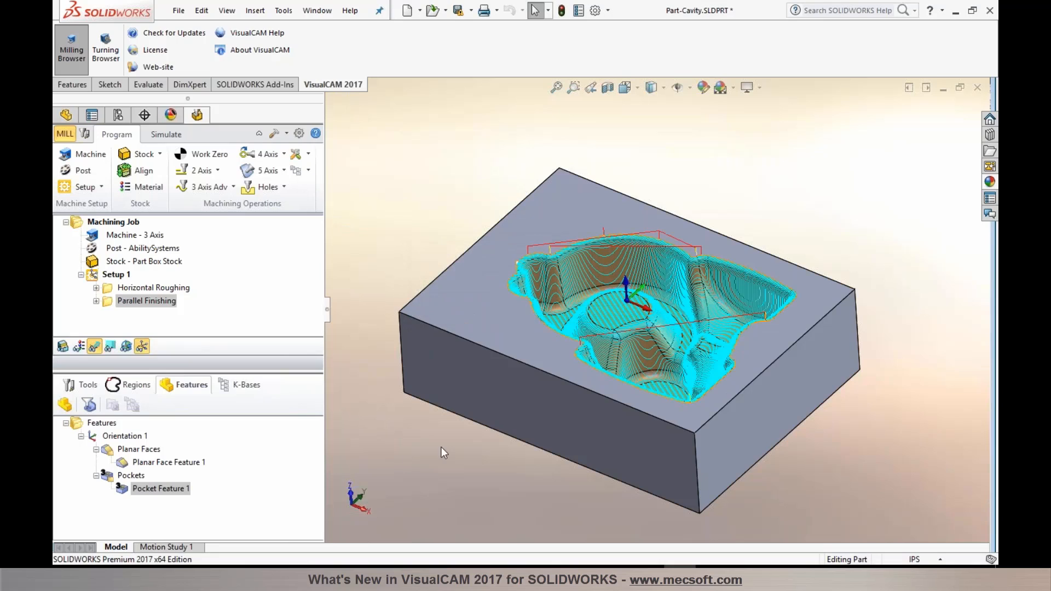
pyautogui.moveTo(541, 436); pyautogui.dragTo(534, 505, button='middle')
pyautogui.scroll(-5, 659, 302)
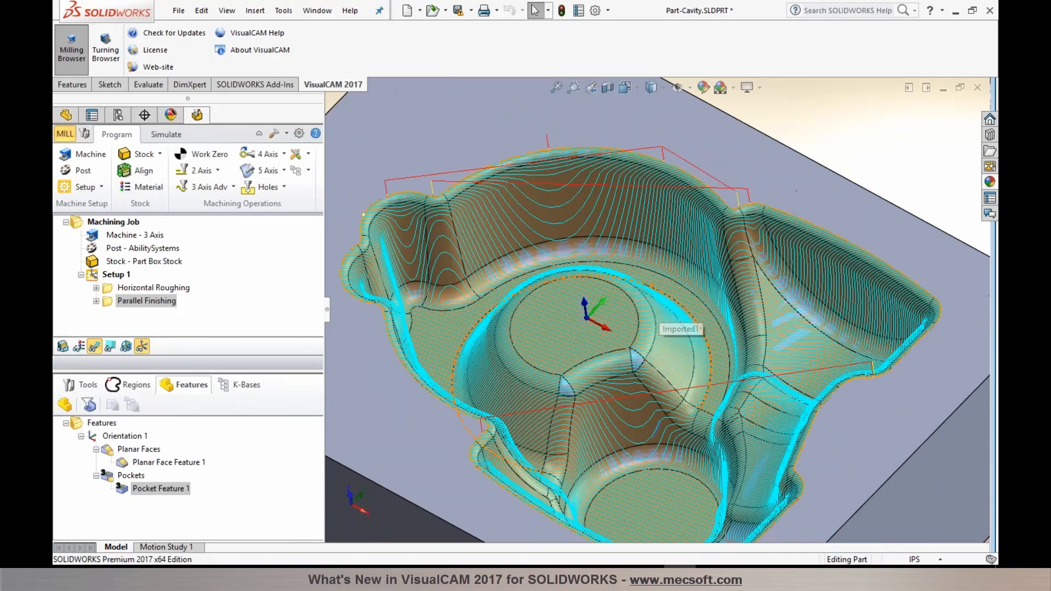
pyautogui.scroll(-2, 657, 303)
pyautogui.scroll(5, 656, 302)
pyautogui.moveTo(657, 348)
pyautogui.mouseDown(button='middle')
pyautogui.moveTo(652, 301)
pyautogui.moveTo(649, 334)
pyautogui.mouseUp(button='middle')
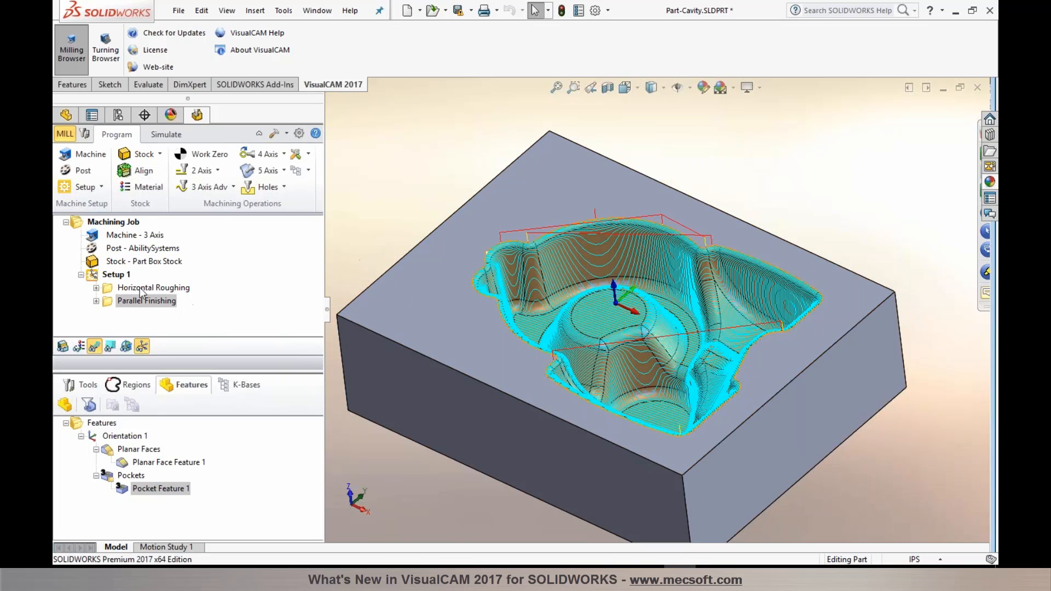
# - Change the Horizontal Roughing operation's cavity/pocket cut pattern to High Speed and regenerate its toolpath
pyautogui.click(138, 288)
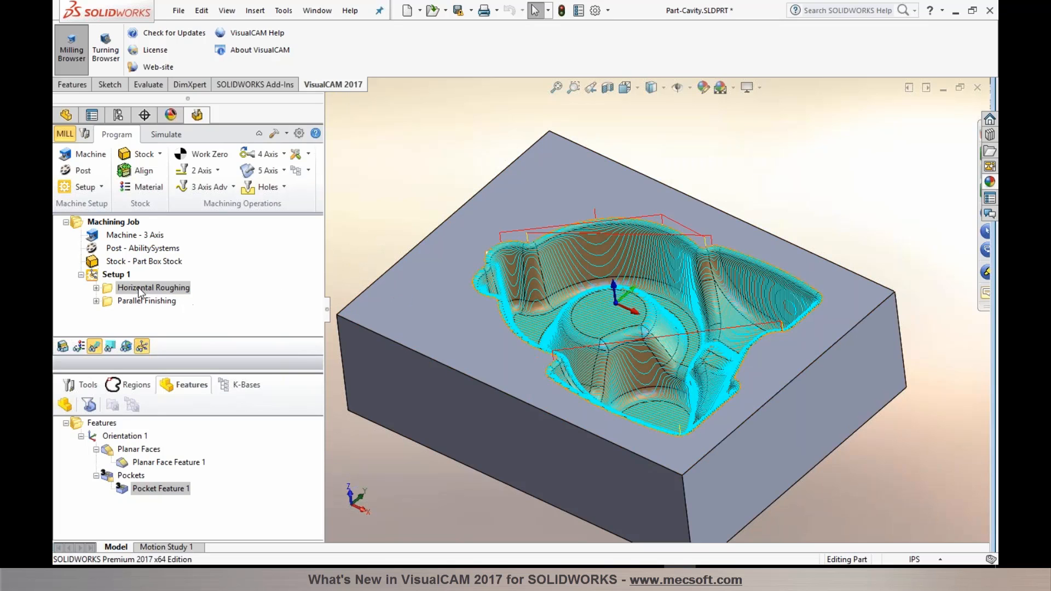
pyautogui.doubleClick(111, 290)
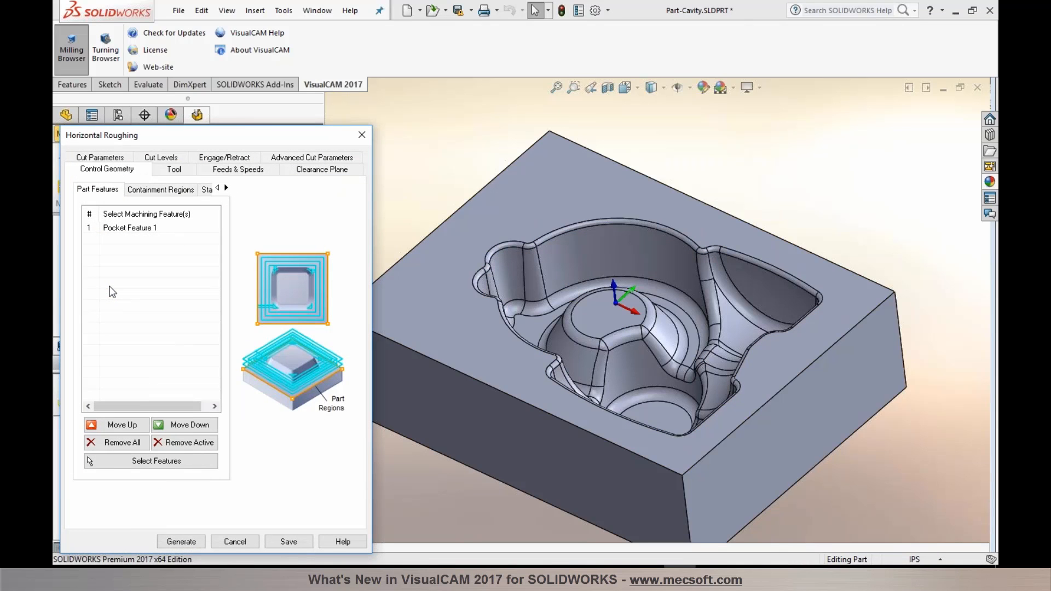
pyautogui.click(93, 158)
pyautogui.moveTo(161, 138); pyautogui.dragTo(178, 87)
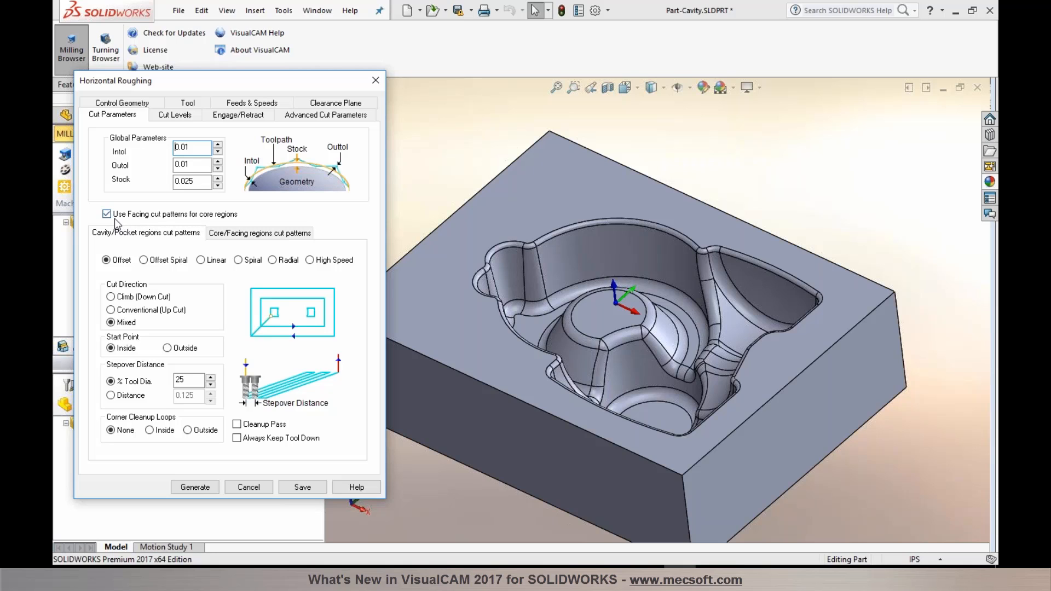
pyautogui.click(237, 237)
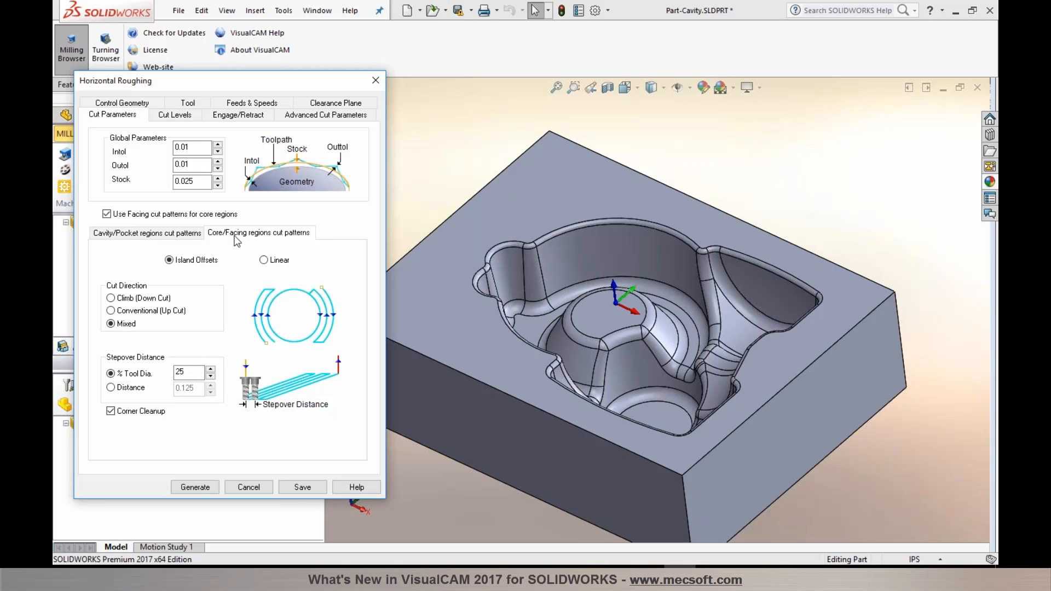
pyautogui.click(173, 235)
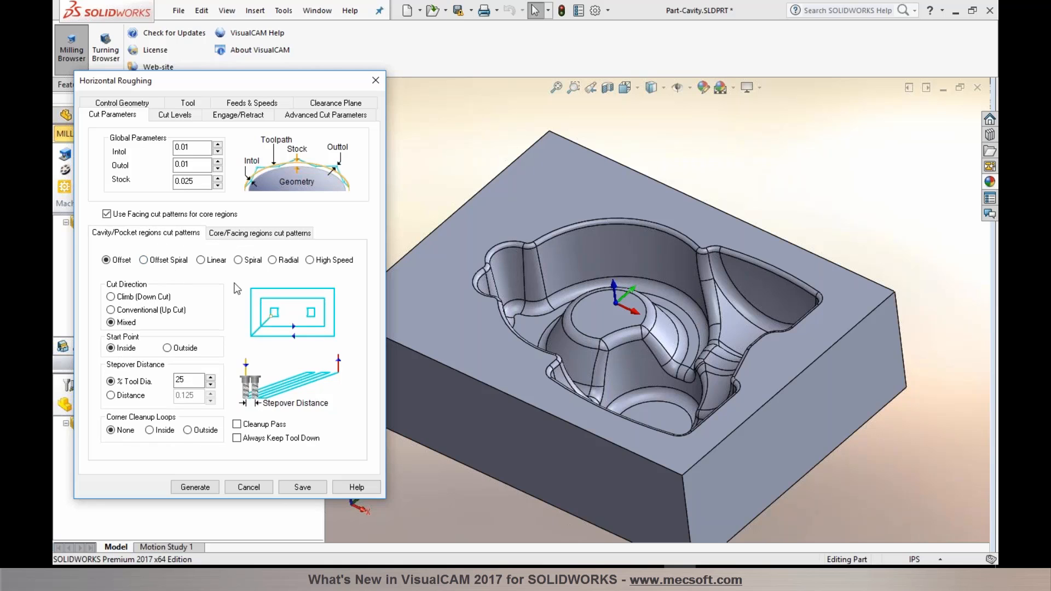
pyautogui.click(310, 260)
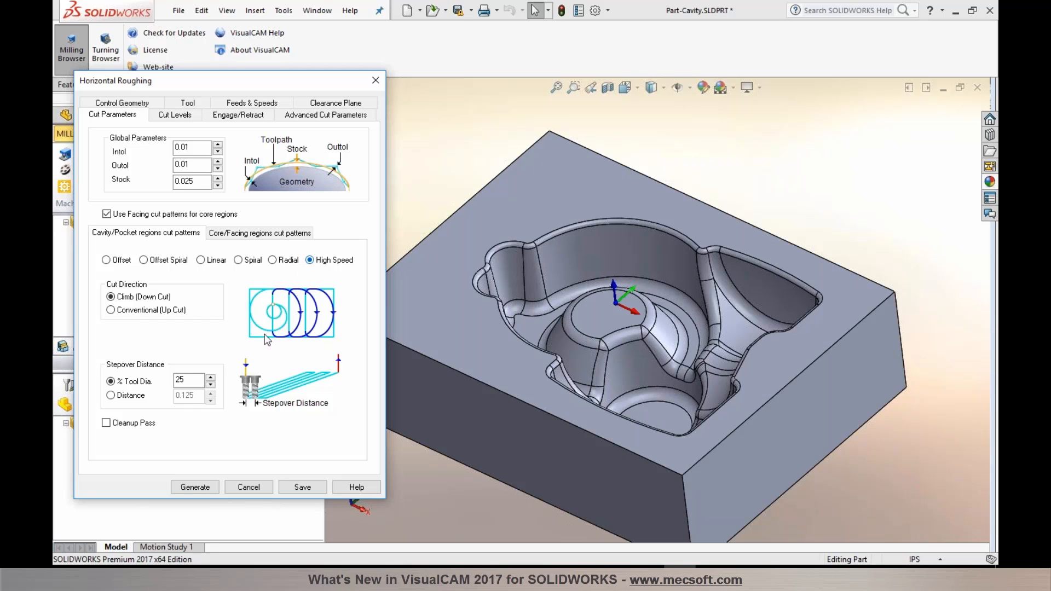
pyautogui.click(209, 485)
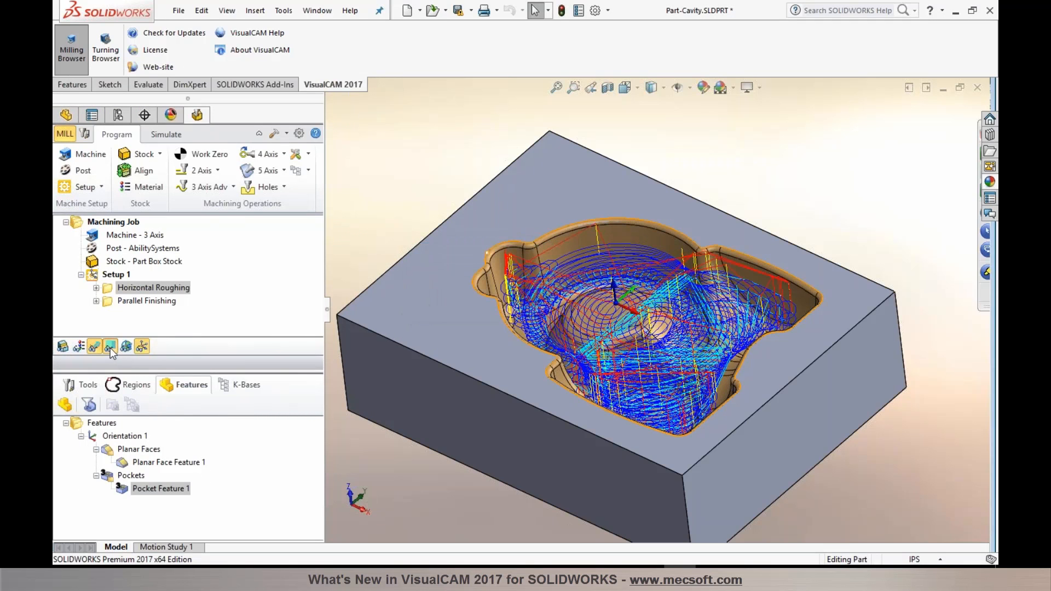
# - Display the high speed roughing toolpath by Z level and examine level 3 at -0.7250 up close in the cavity
pyautogui.click(110, 347)
pyautogui.click(155, 369)
pyautogui.click(155, 382)
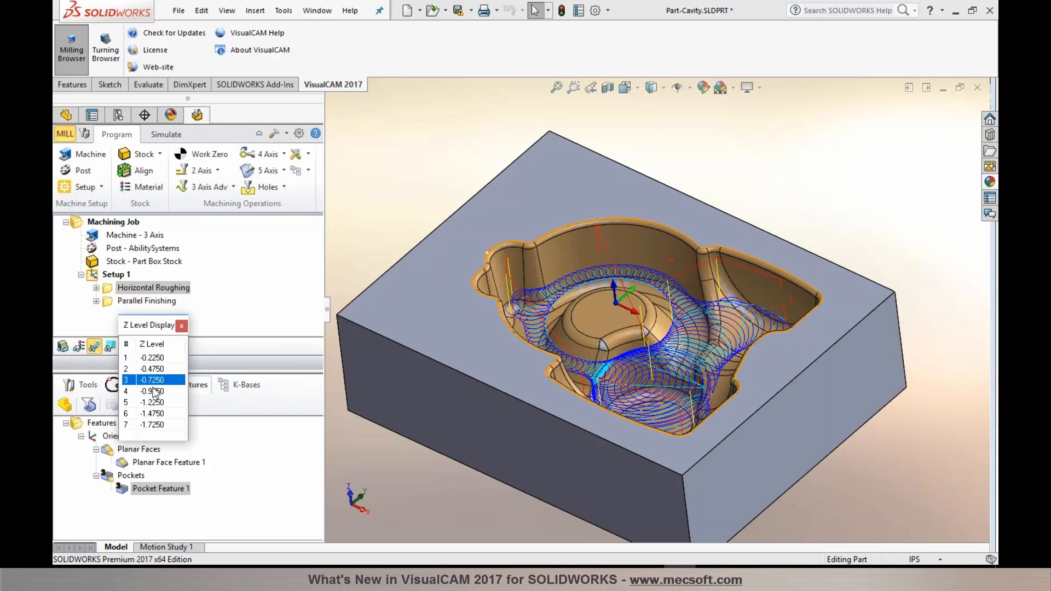
pyautogui.click(156, 391)
pyautogui.click(155, 381)
pyautogui.moveTo(614, 345); pyautogui.dragTo(621, 362, button='middle')
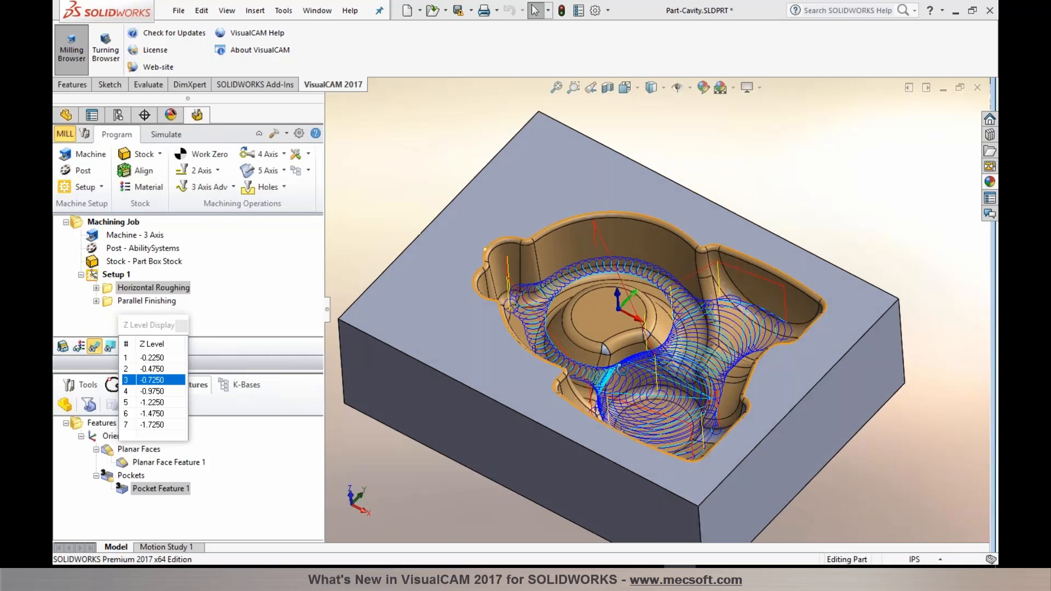
pyautogui.scroll(-2, 686, 300)
pyautogui.scroll(-3, 629, 354)
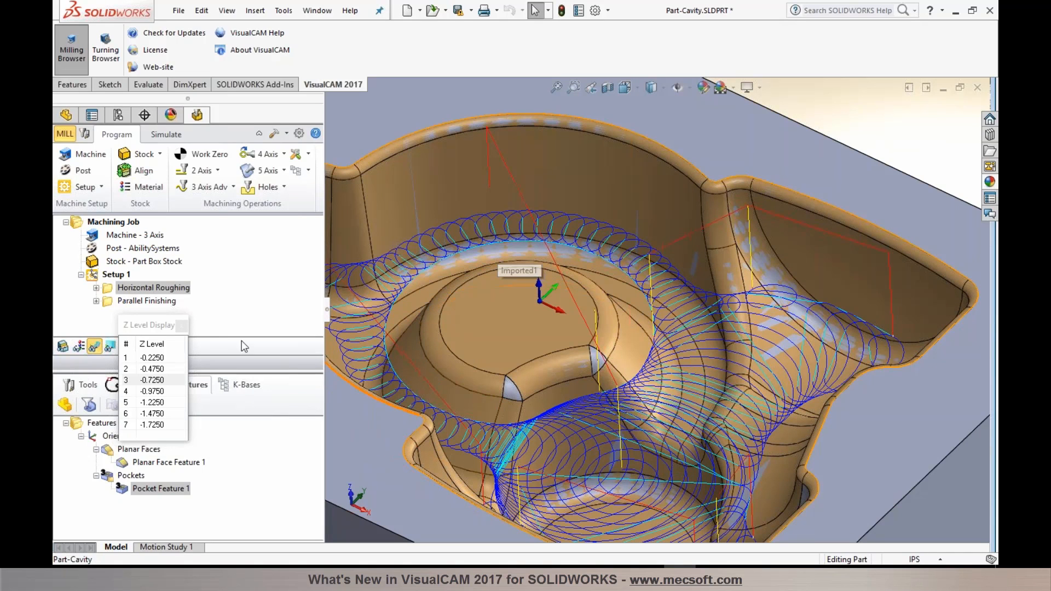
pyautogui.click(183, 326)
# - Start a 2 1/2 Axis Pocketing operation under Setup 1 and review its cut parameters
pyautogui.click(92, 384)
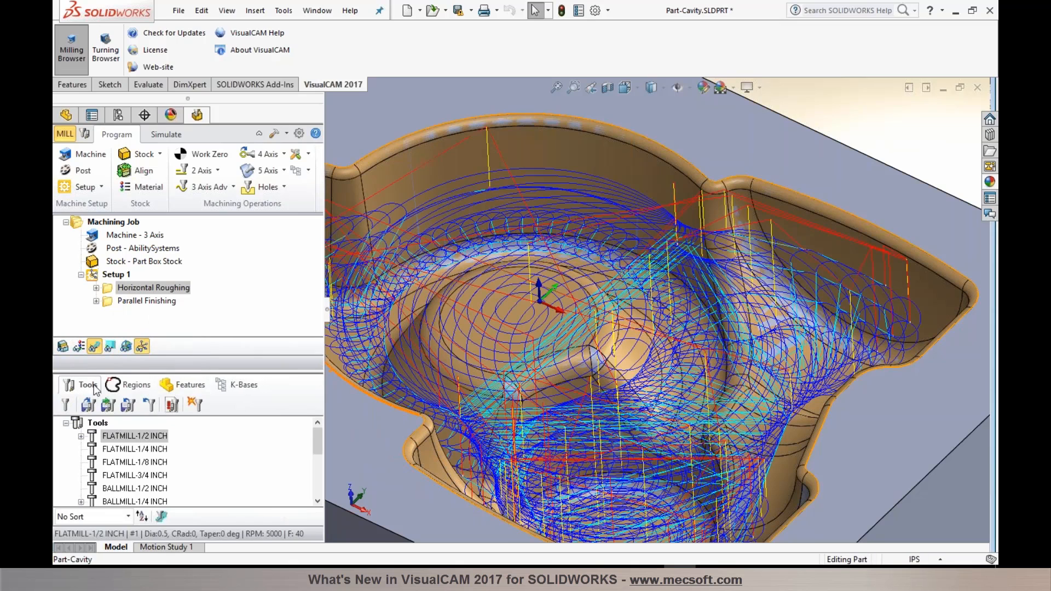
pyautogui.click(113, 286)
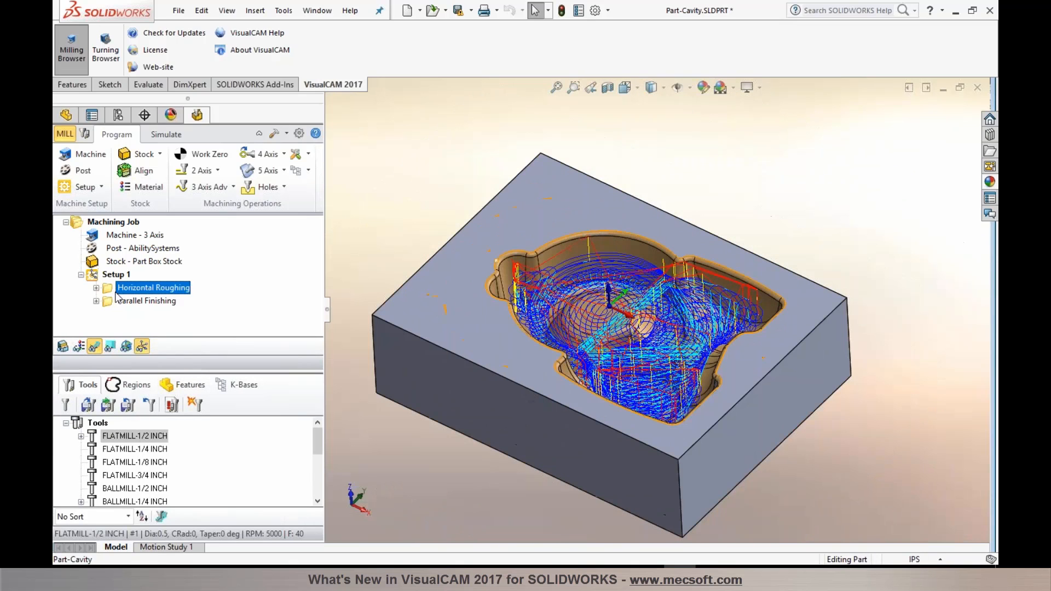
pyautogui.click(113, 274)
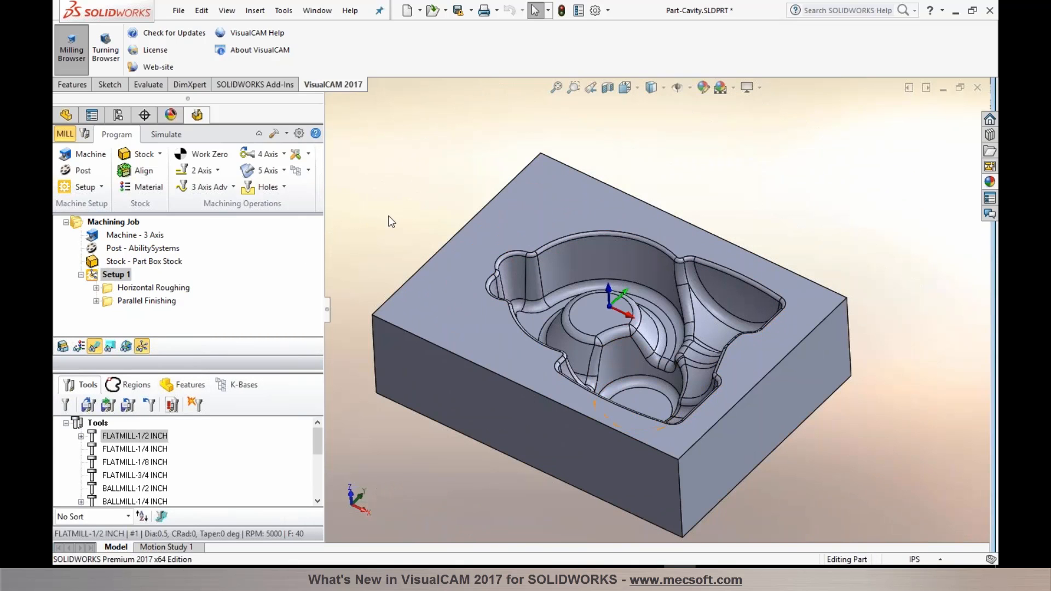
pyautogui.click(213, 169)
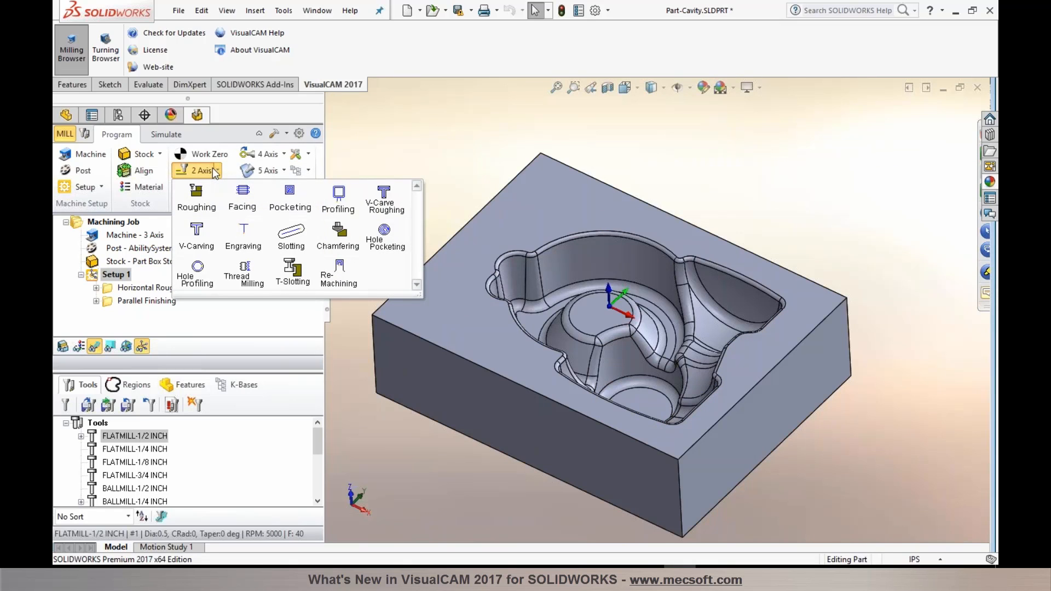
pyautogui.click(299, 213)
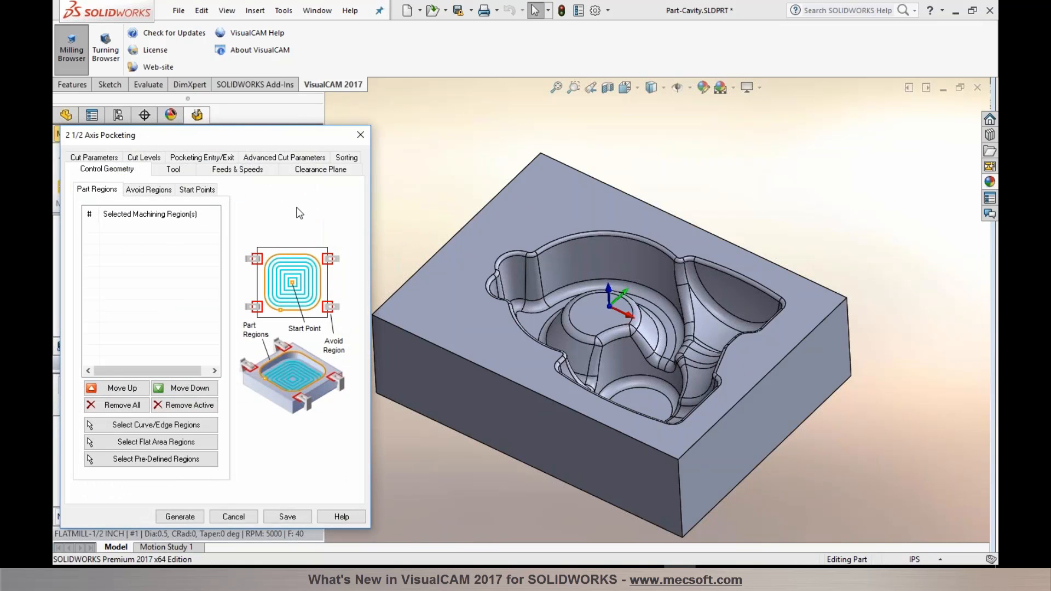
pyautogui.click(99, 159)
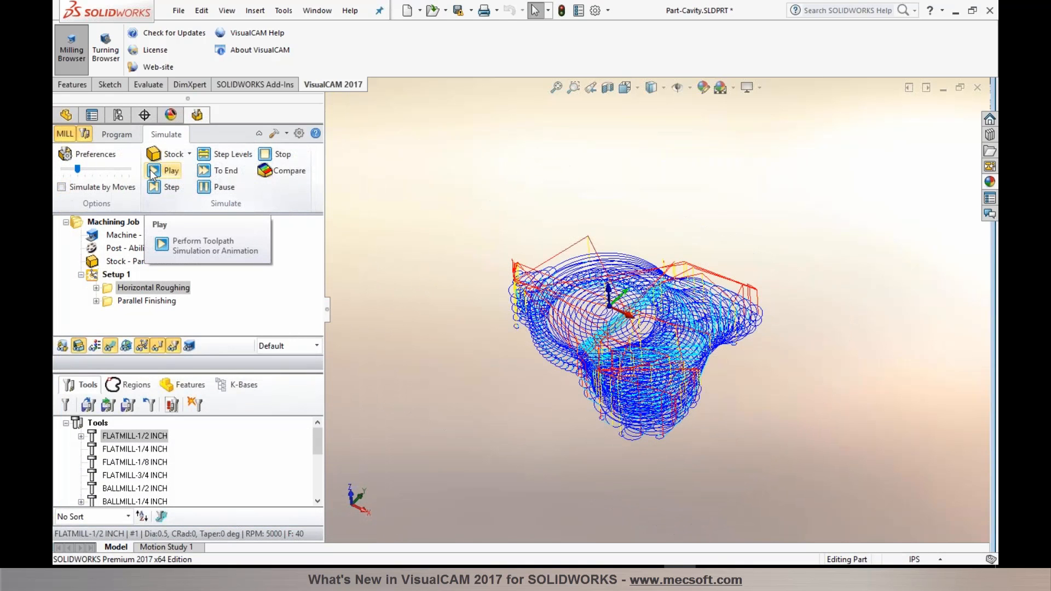
# - Simulate the Horizontal Roughing toolpath cutting the part box stock, then return to programming
pyautogui.click(153, 171)
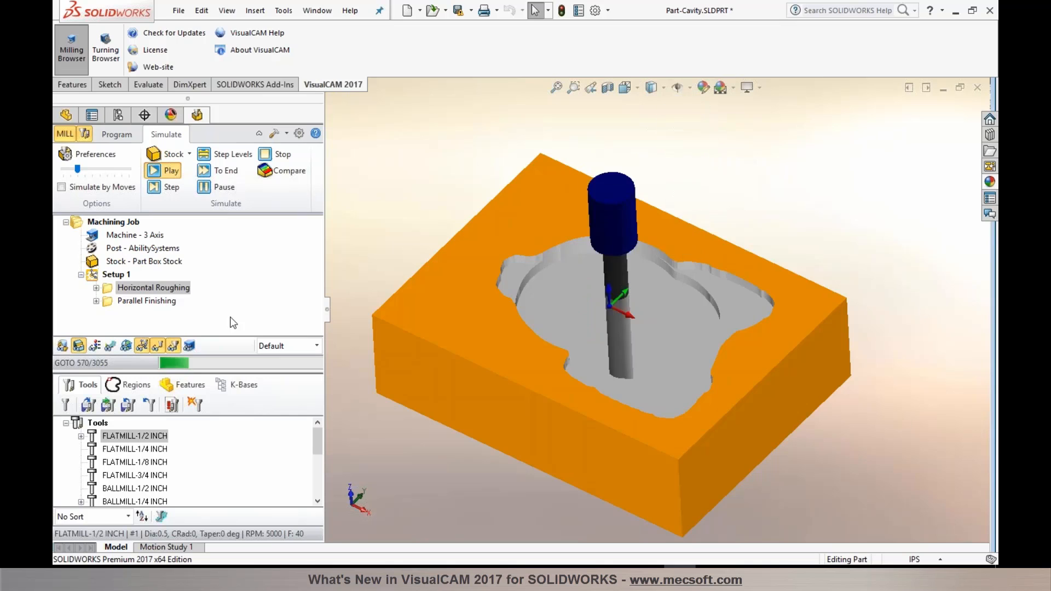
pyautogui.click(110, 345)
pyautogui.click(111, 345)
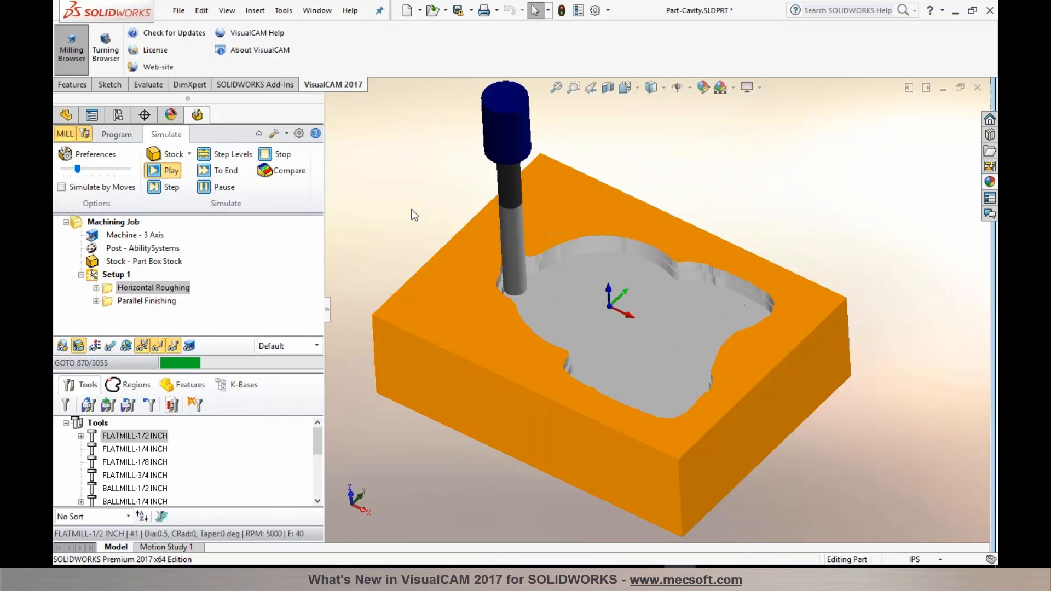
pyautogui.moveTo(406, 206); pyautogui.dragTo(399, 193, button='middle')
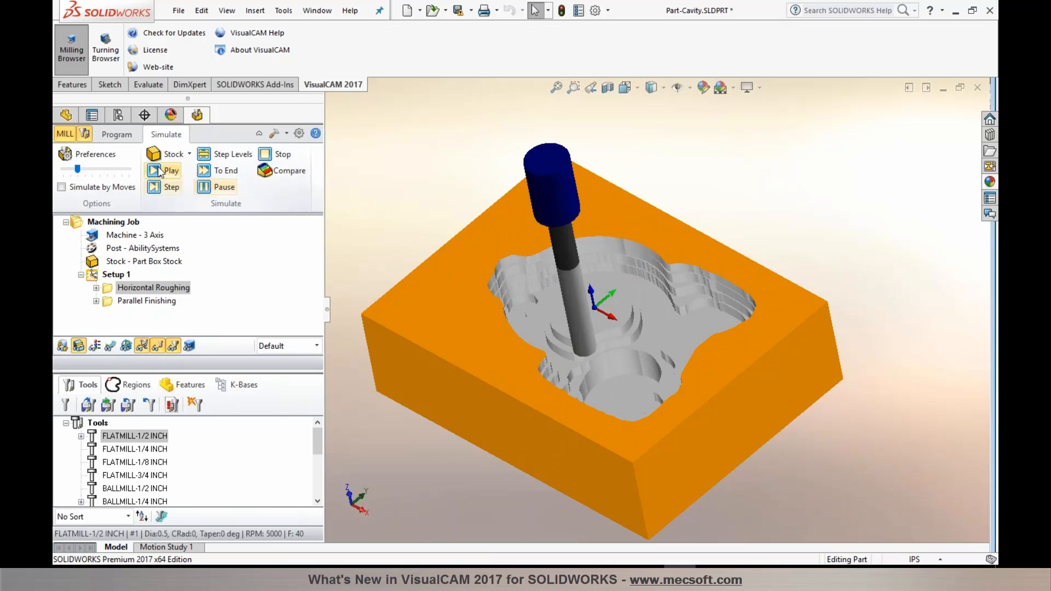
pyautogui.click(115, 134)
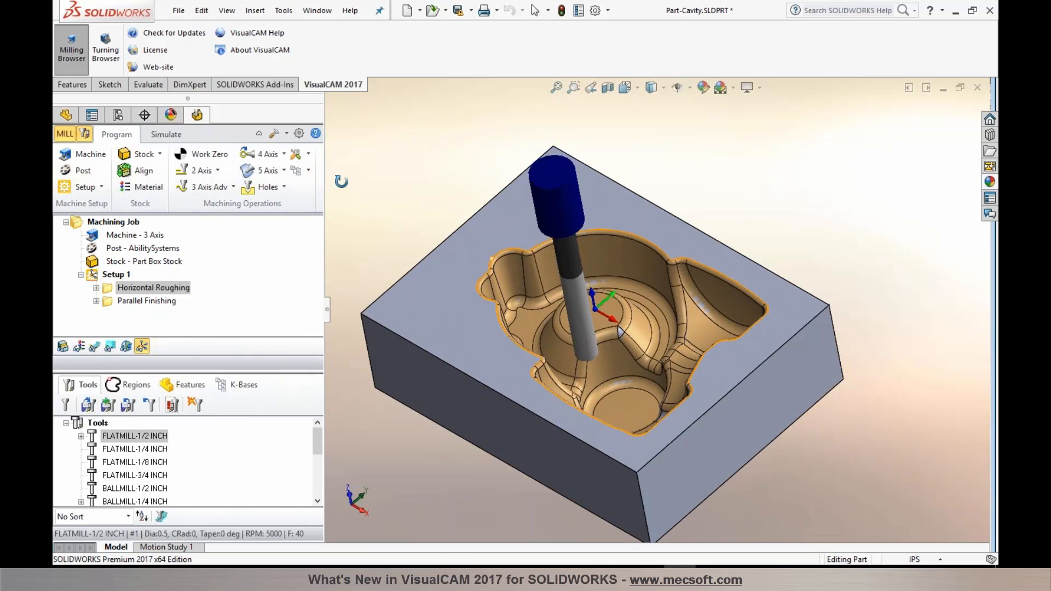
# - Show the roughing toolpath and display it level by level down to level 6 at -1.4750, then back to level 4 at -0.9750
pyautogui.click(94, 346)
pyautogui.click(110, 346)
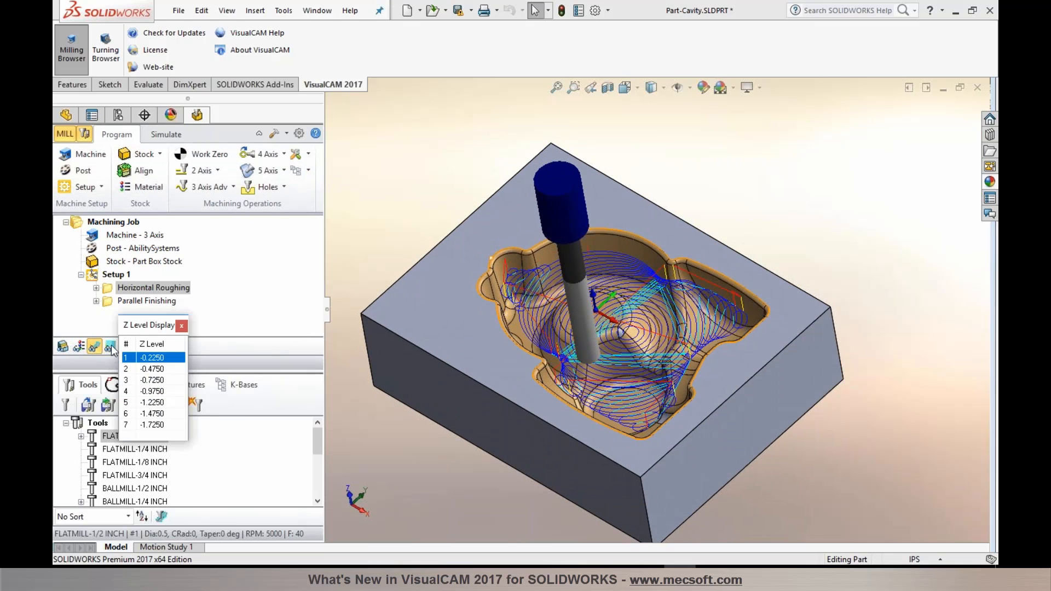
pyautogui.click(158, 369)
pyautogui.click(159, 383)
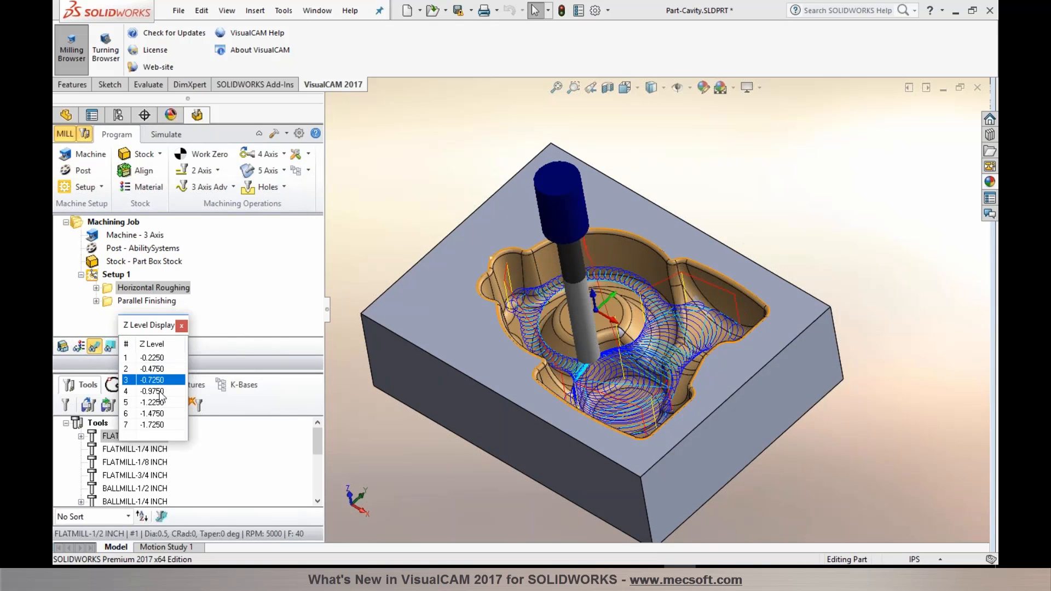
pyautogui.click(159, 391)
pyautogui.click(159, 404)
pyautogui.click(160, 414)
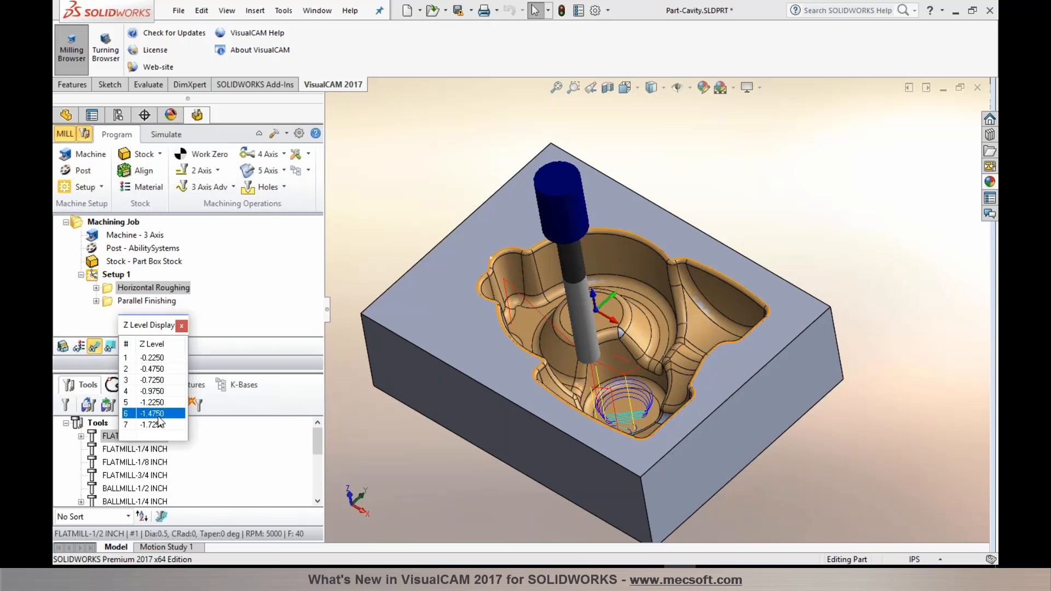
pyautogui.click(159, 403)
pyautogui.click(159, 392)
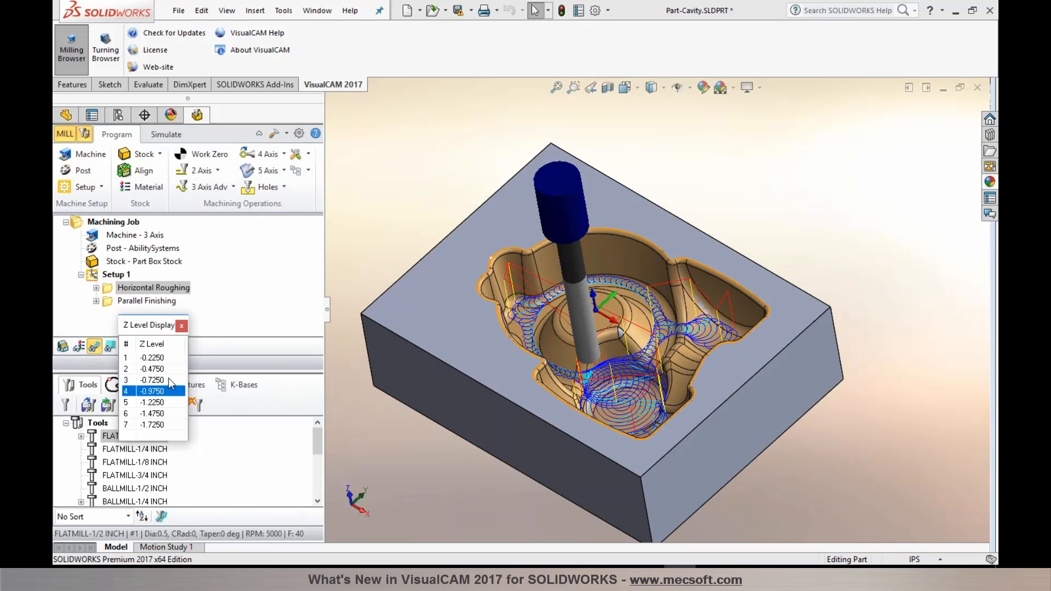
pyautogui.click(181, 327)
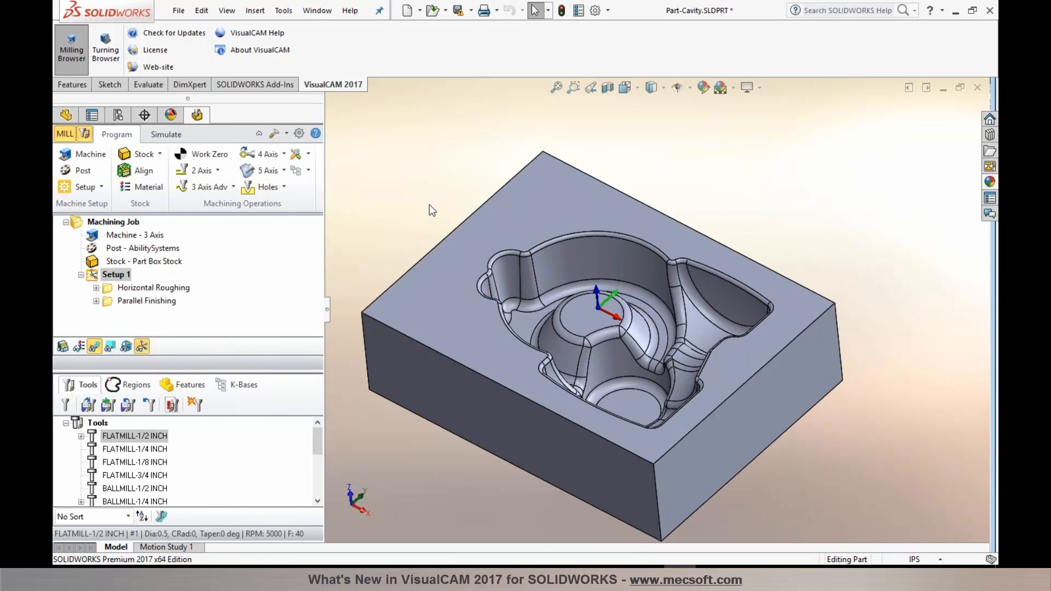
# - Start a 2 1/2 Axis Roughing operation and review the cut patterns for core/facing and cavity/pocket regions
pyautogui.click(218, 171)
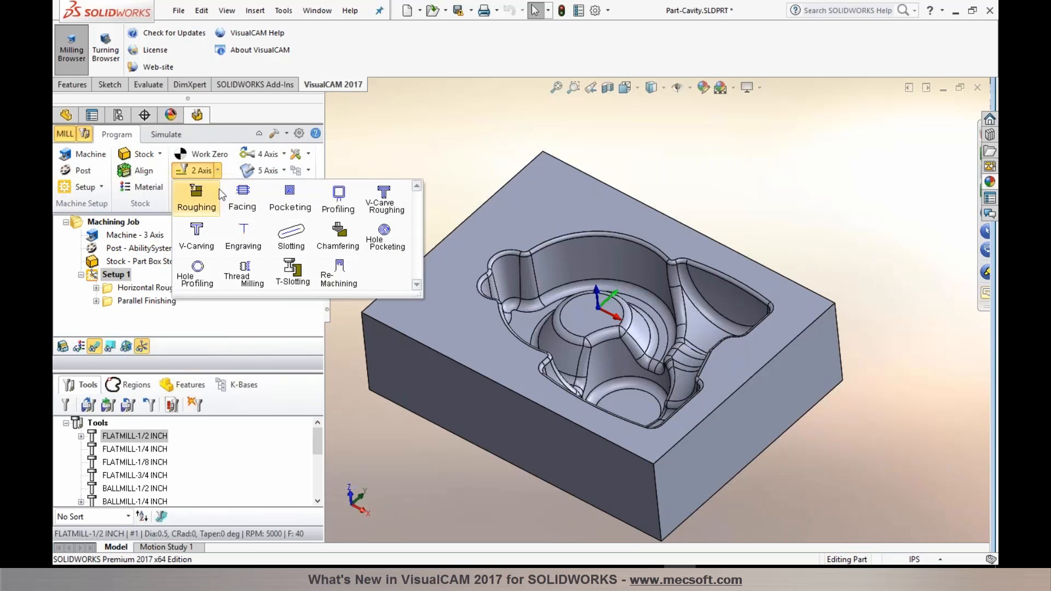
pyautogui.click(206, 201)
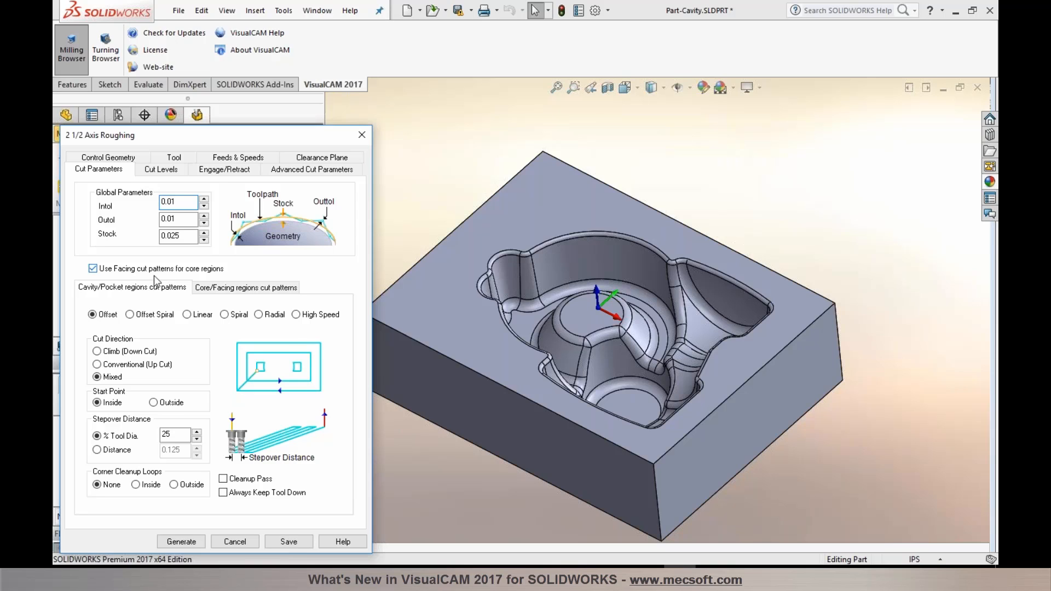
pyautogui.click(265, 288)
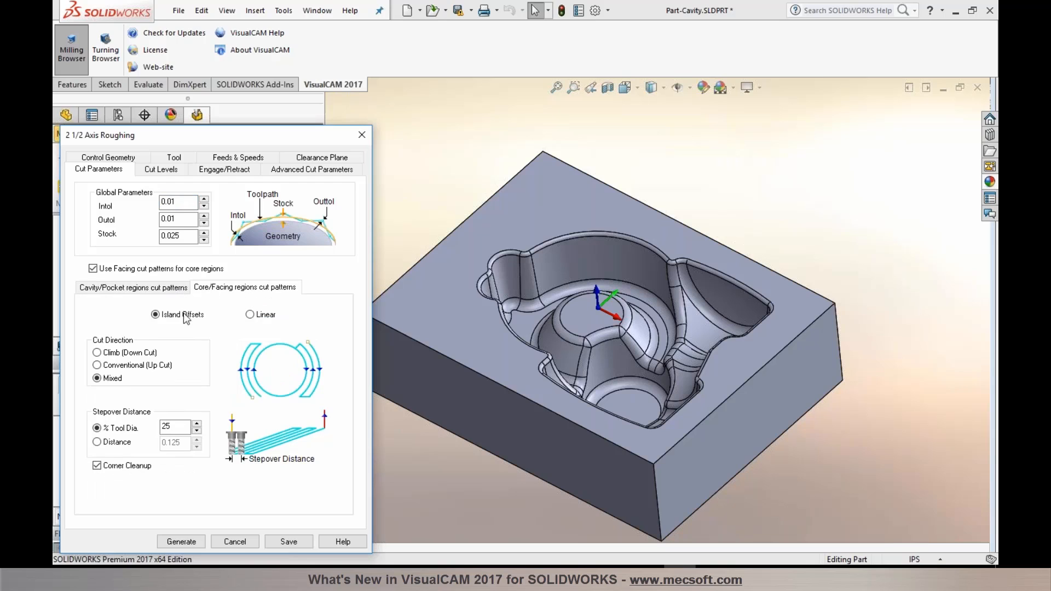
pyautogui.click(152, 288)
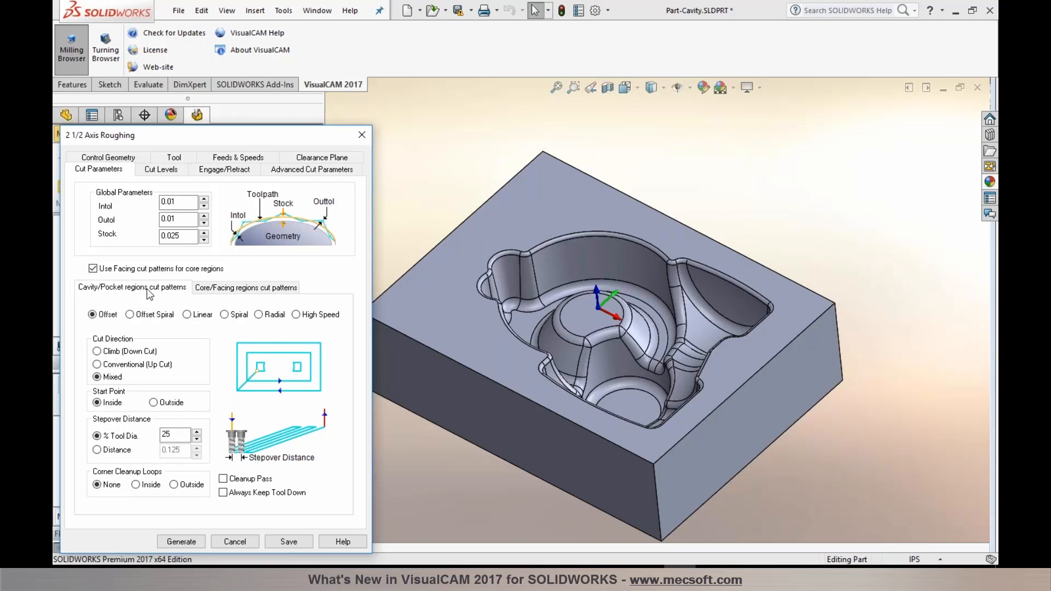
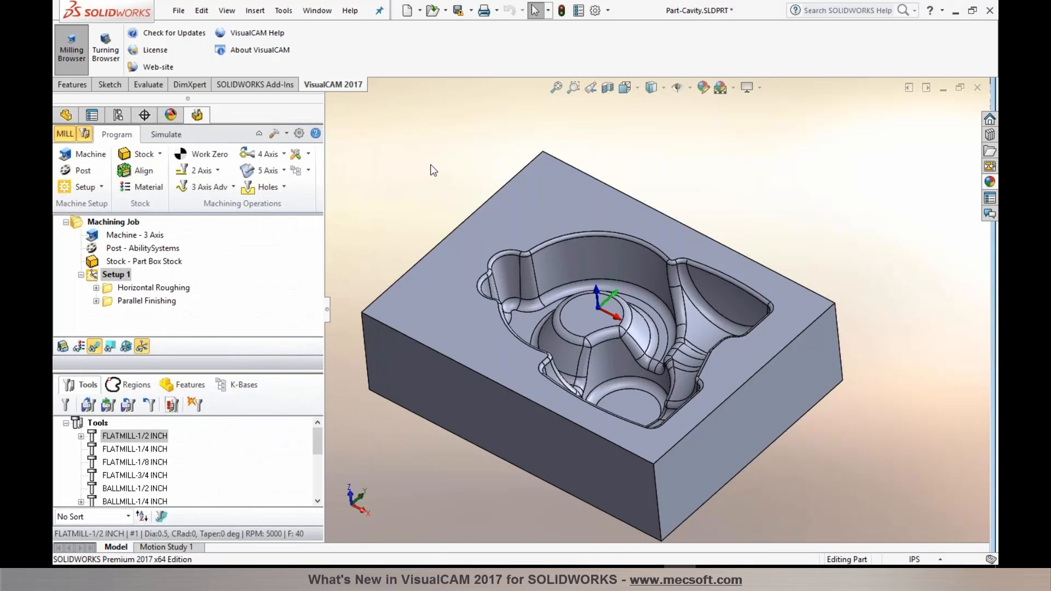
# - Start a 2 1/2 Axis Facing operation and select the outer edge loop of the block's top face as its part region
pyautogui.click(218, 171)
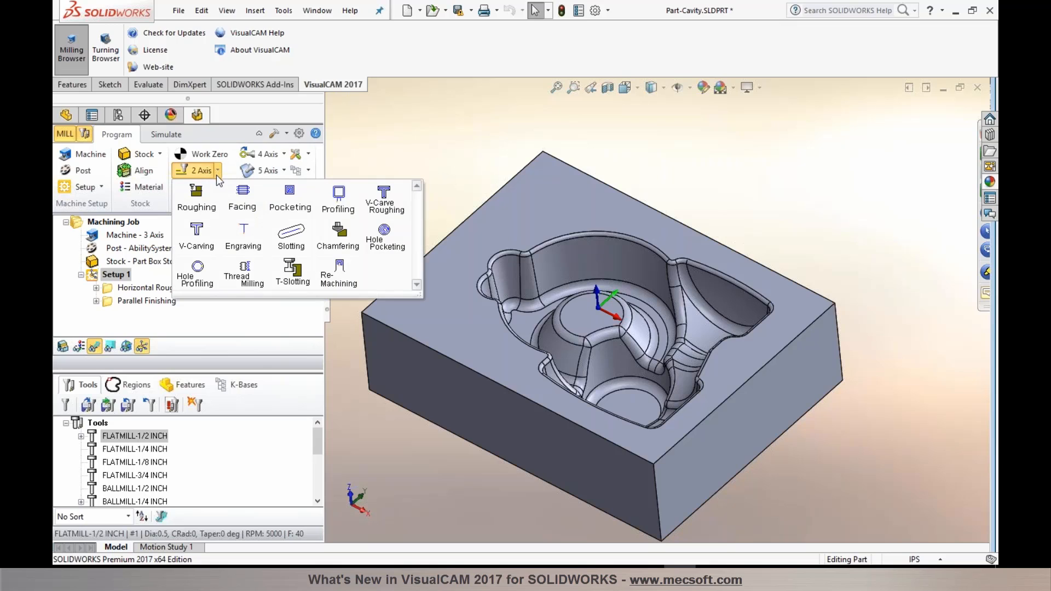
pyautogui.click(236, 207)
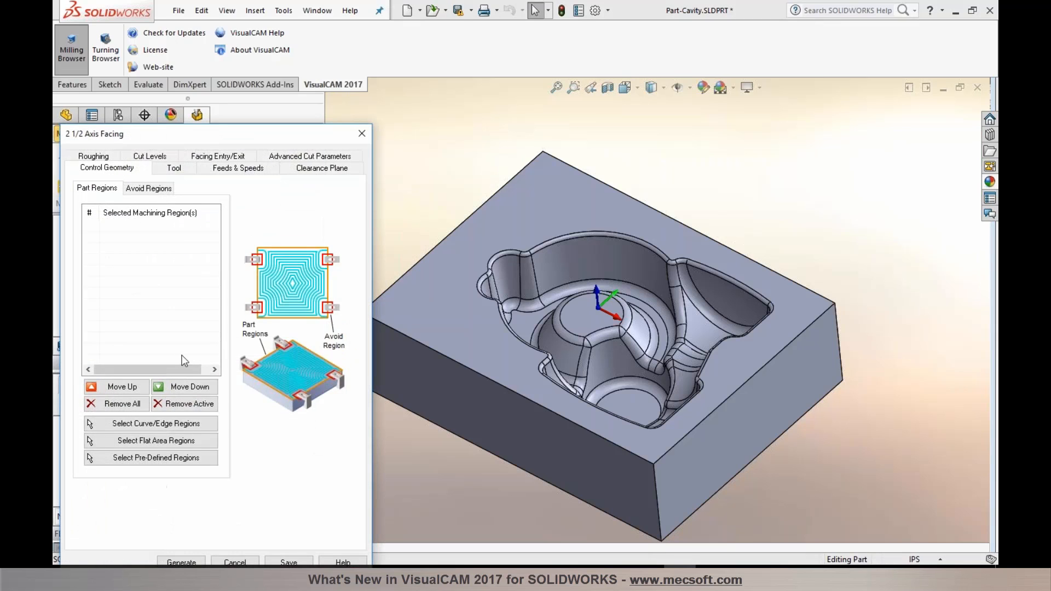
pyautogui.click(156, 423)
pyautogui.rightClick(389, 289)
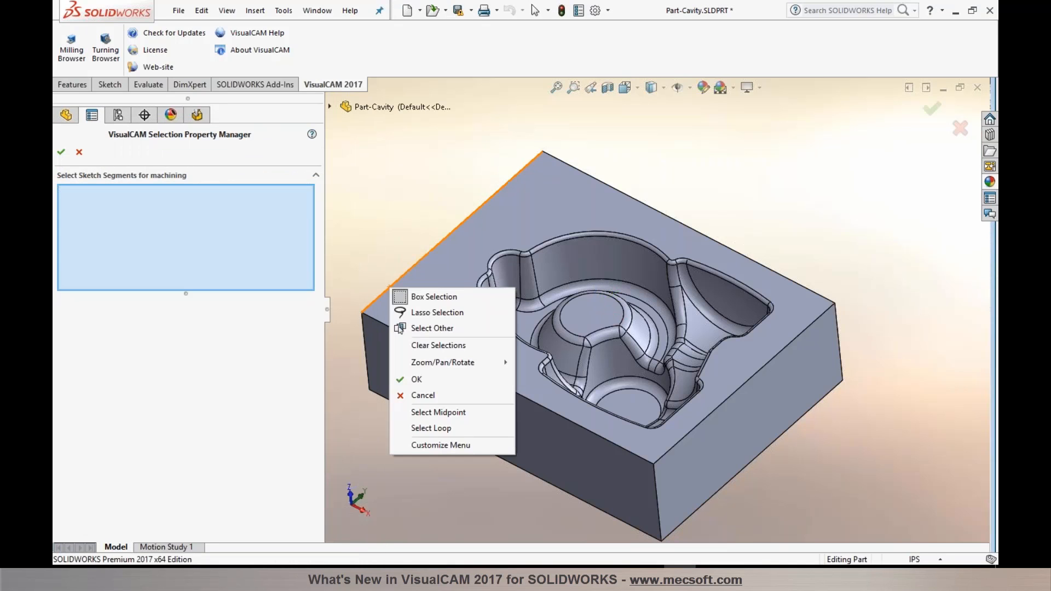
pyautogui.click(433, 428)
pyautogui.click(482, 216)
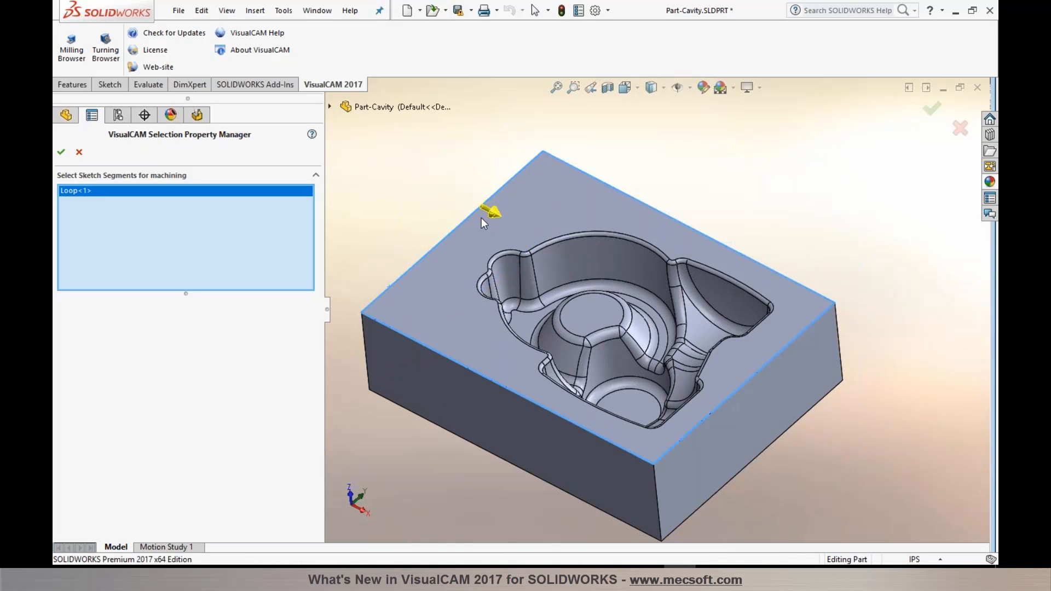
pyautogui.click(61, 153)
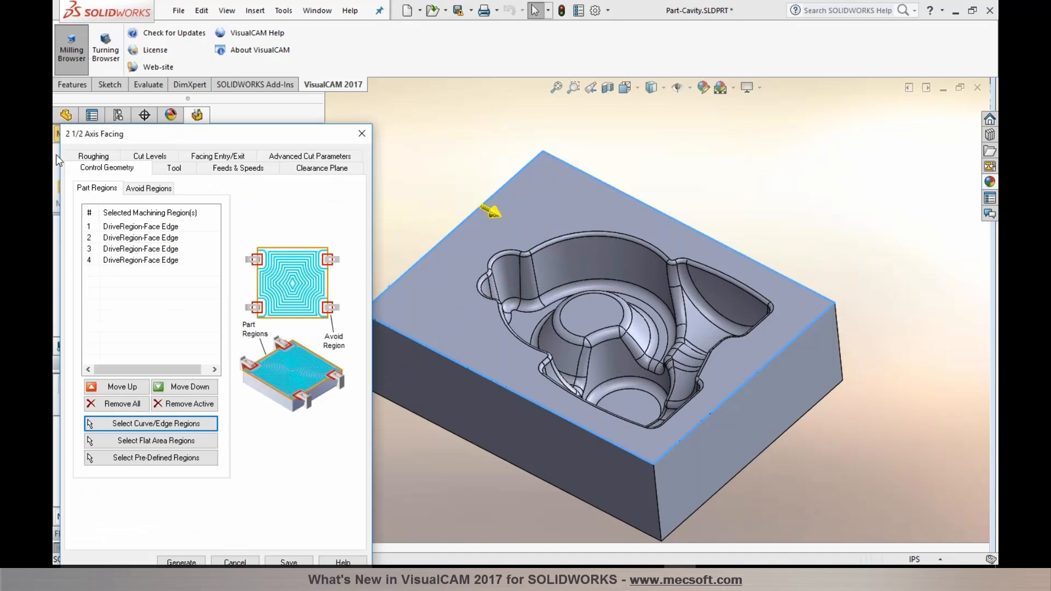
# - Enable cut corner rounding with a 0.1 radius for the facing operation and generate its toolpath
pyautogui.click(171, 167)
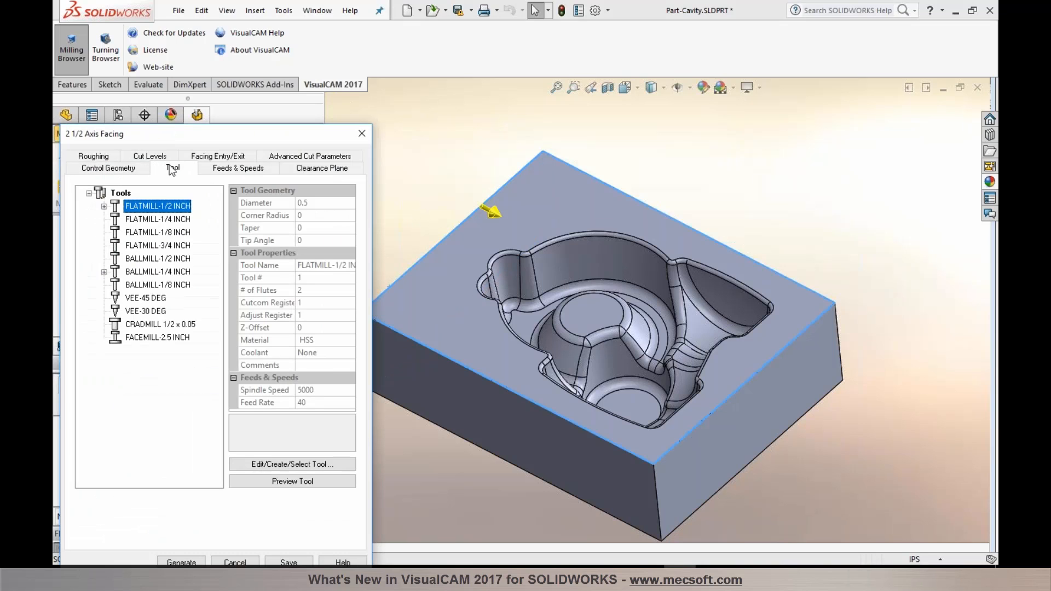
pyautogui.click(113, 159)
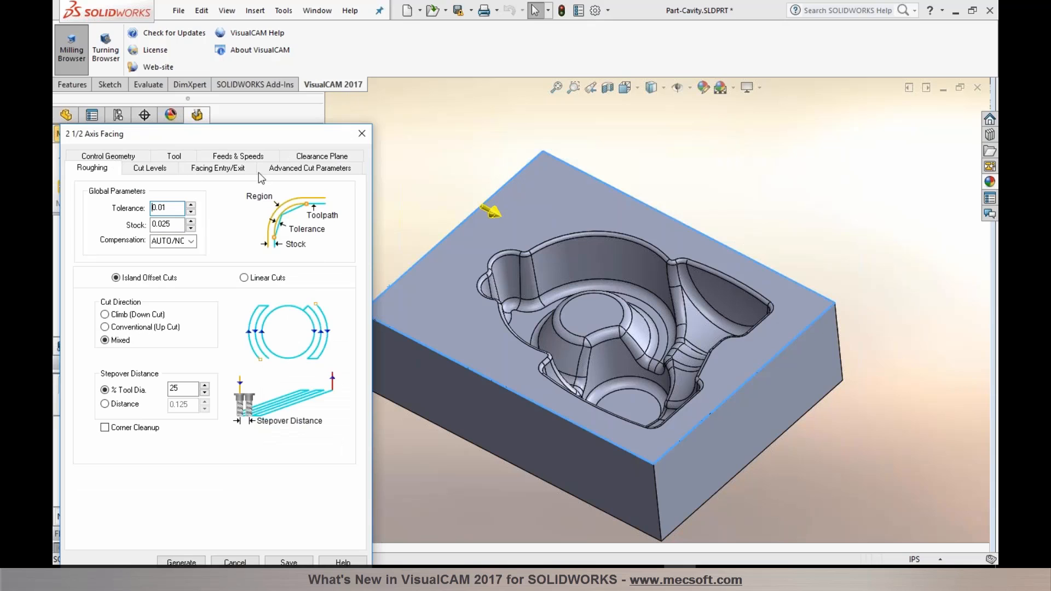
pyautogui.click(275, 170)
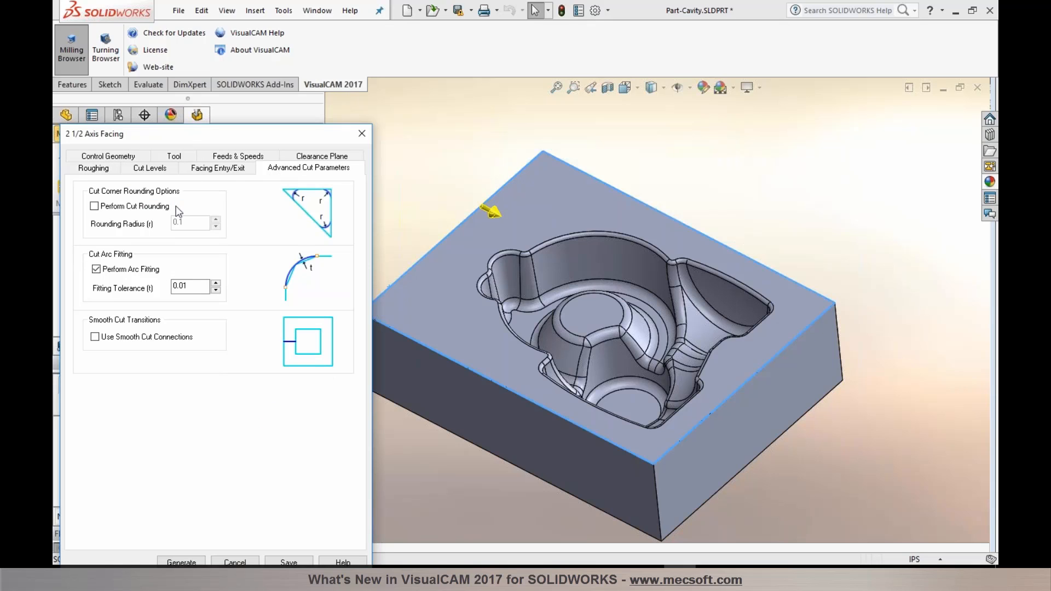
pyautogui.click(134, 209)
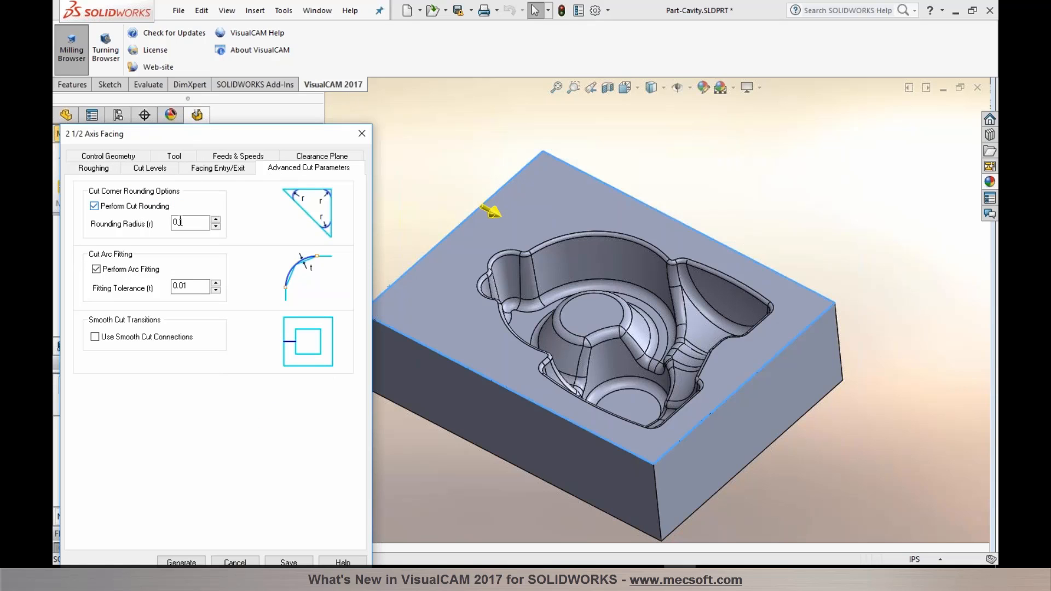
pyautogui.click(181, 222)
pyautogui.moveTo(196, 139); pyautogui.dragTo(202, 80)
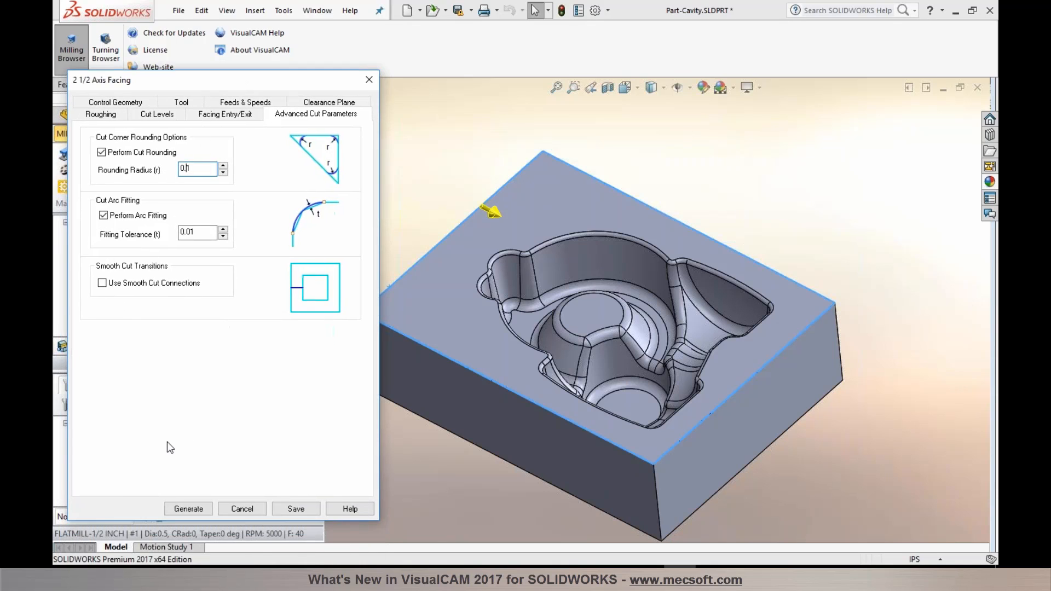
pyautogui.click(180, 505)
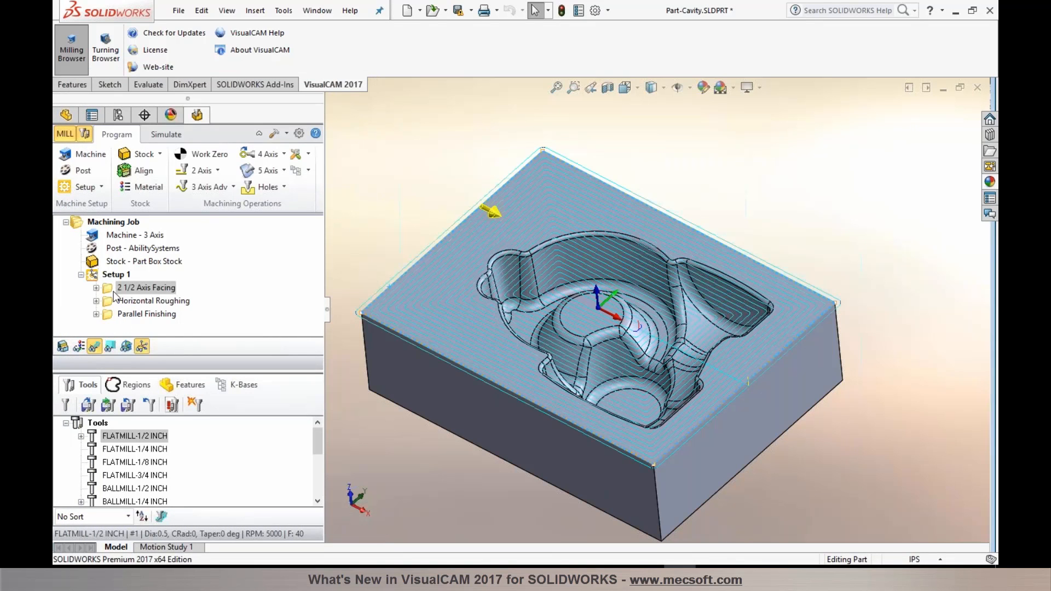
pyautogui.click(378, 192)
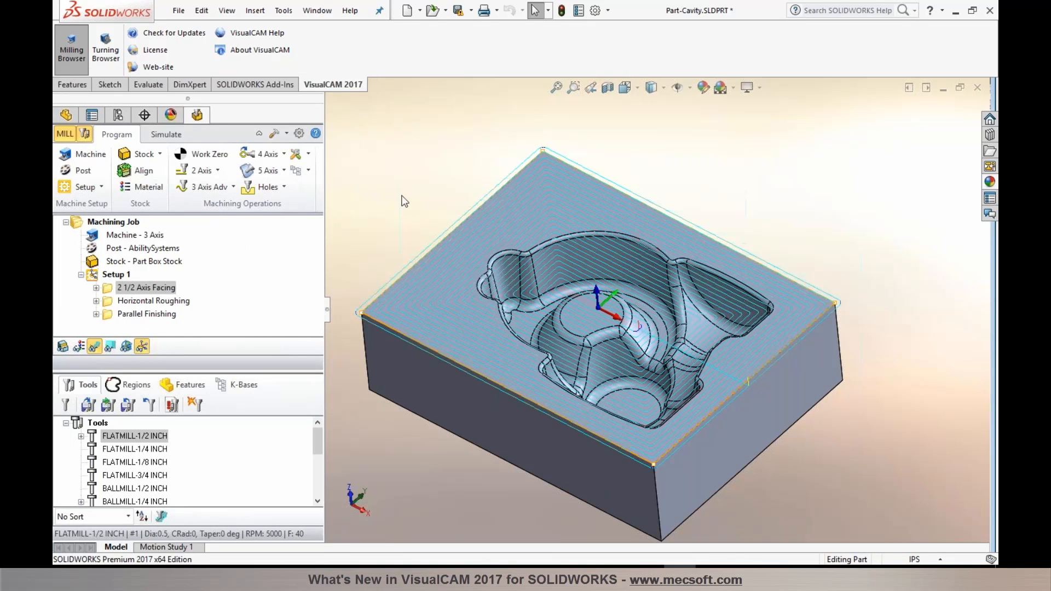
# - Reopen the 2 1/2 Axis Facing operation under Setup 1
pyautogui.doubleClick(116, 289)
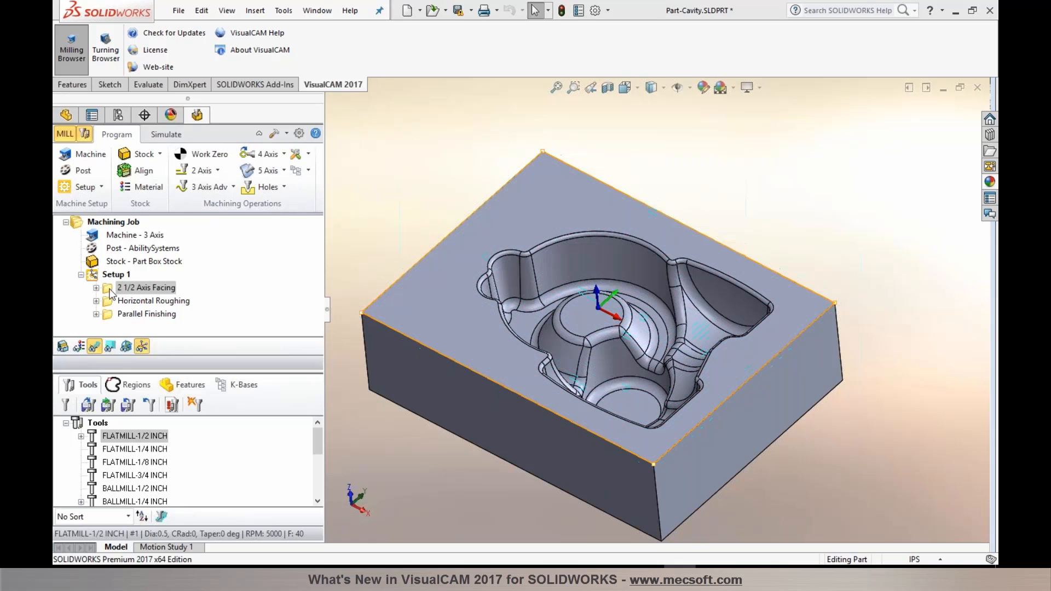
# - Change the 2 1/2 Axis Facing operation to Linear Cuts with a stepover of 40% of tool diameter and regenerate its toolpath
pyautogui.click(98, 157)
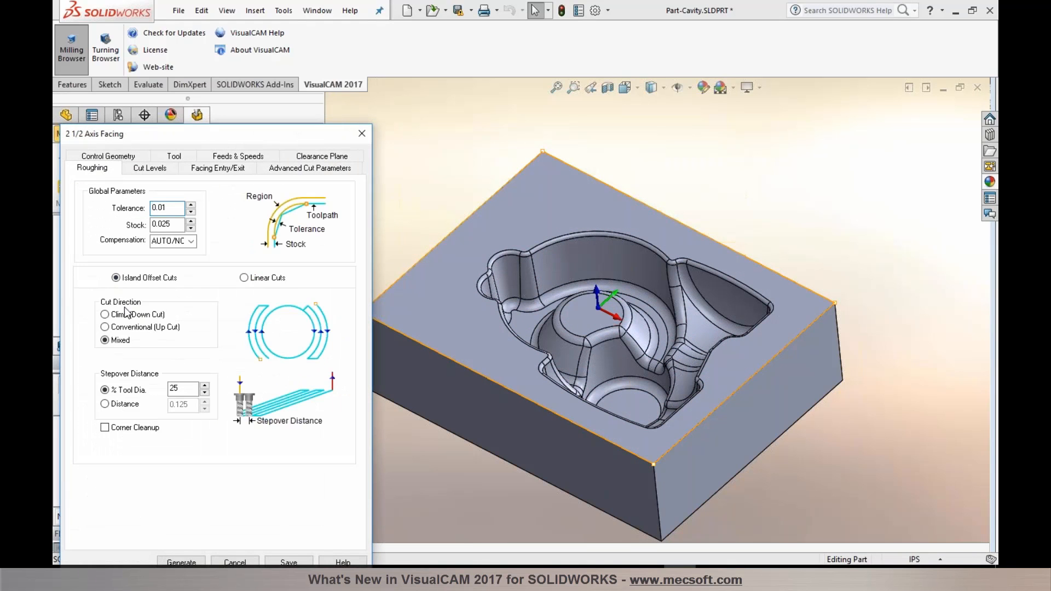
pyautogui.click(244, 278)
pyautogui.doubleClick(176, 419)
pyautogui.write('40')
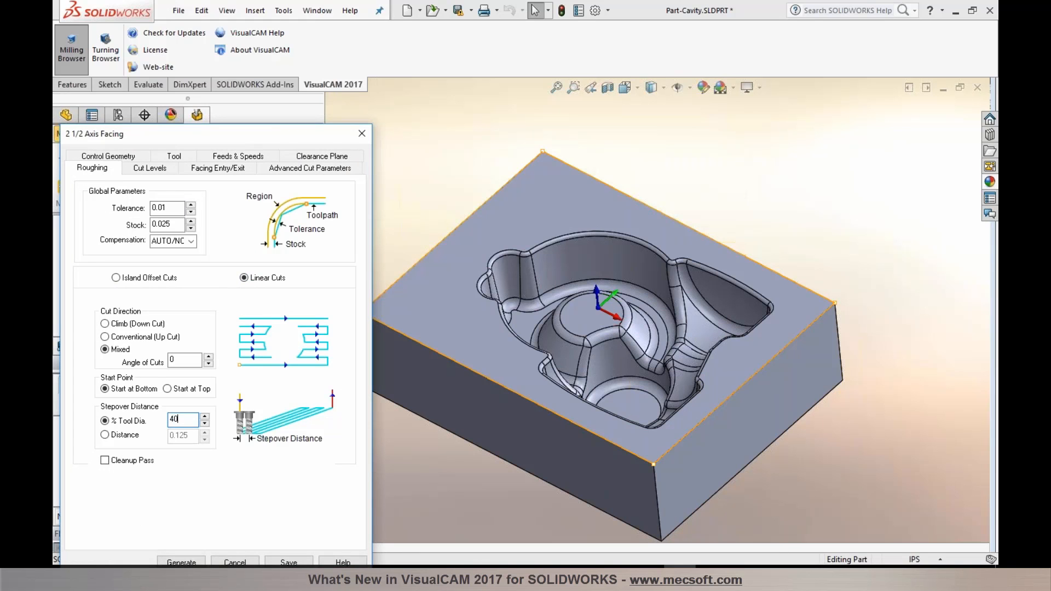
pyautogui.press('Return')
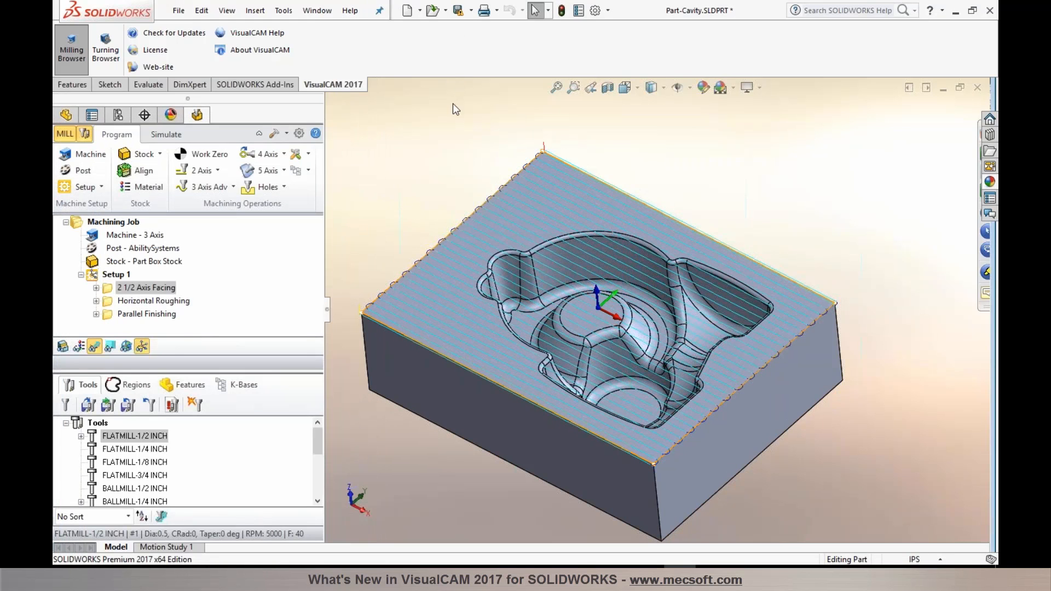
# - Examine how the facing passes connect beyond both ends of the block, then return to a full view of the part
pyautogui.scroll(-2, 808, 310)
pyautogui.scroll(-3, 810, 310)
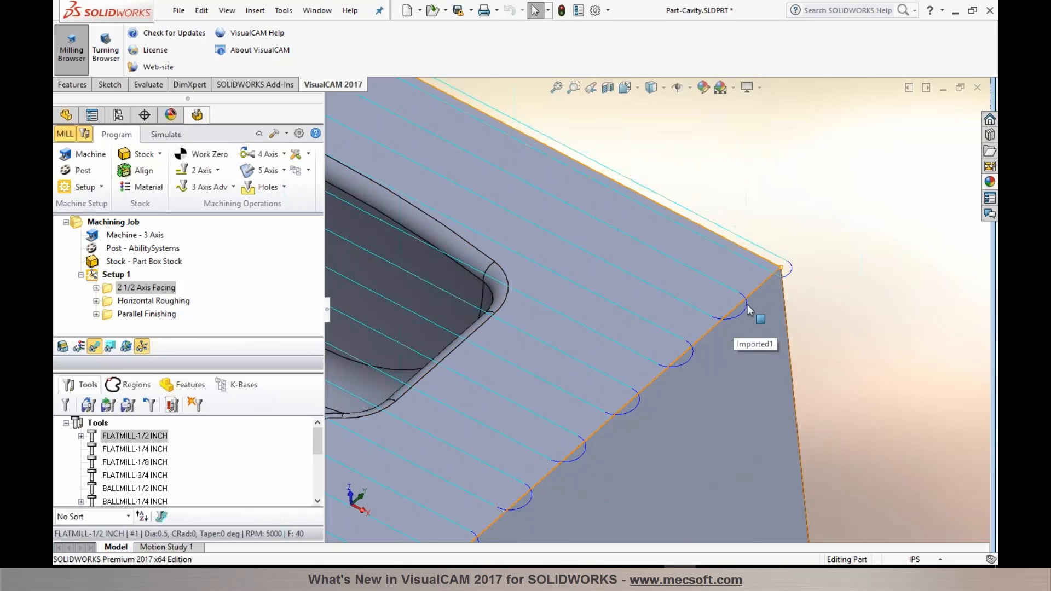
pyautogui.press('f')
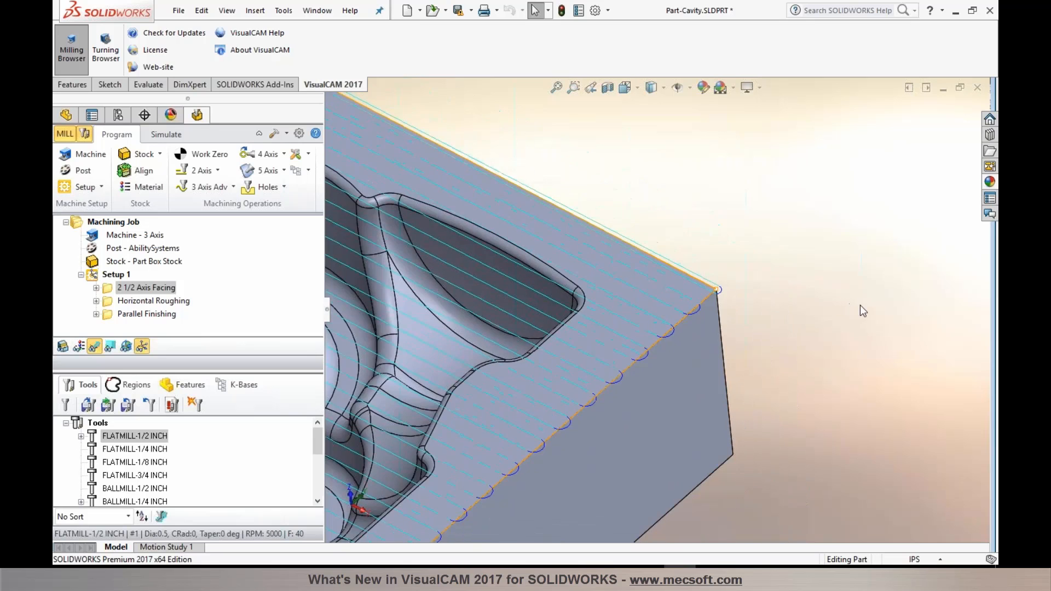
pyautogui.scroll(-8, 499, 305)
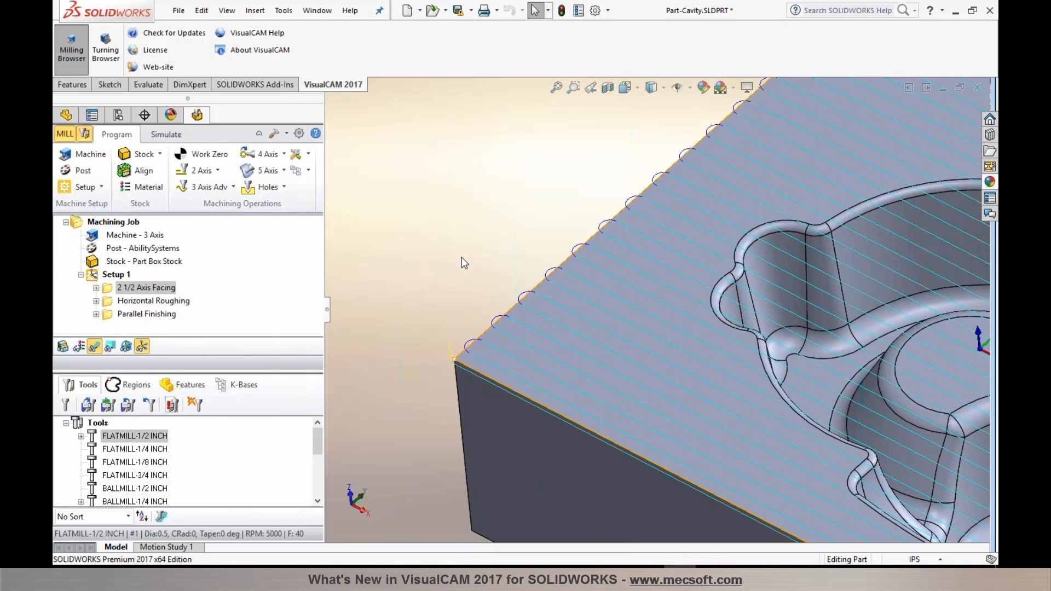
pyautogui.scroll(5, 457, 255)
pyautogui.press('f')
pyautogui.moveTo(723, 340); pyautogui.dragTo(731, 334, button='middle')
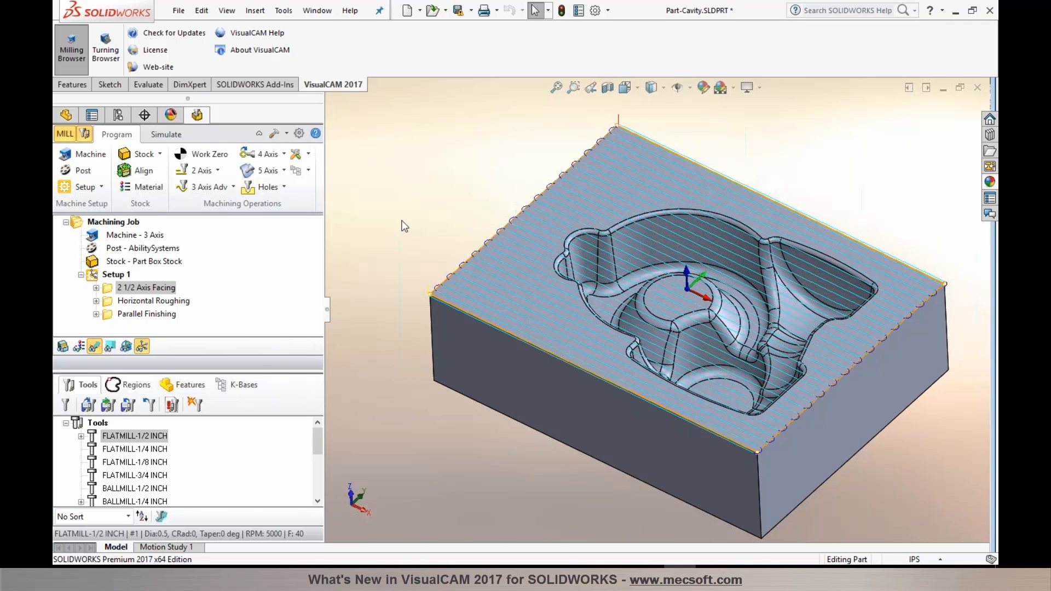
# - Close the cavity part without saving and open 4Ax_DriveSurfaceMachining.SLDPRT
pyautogui.click(978, 89)
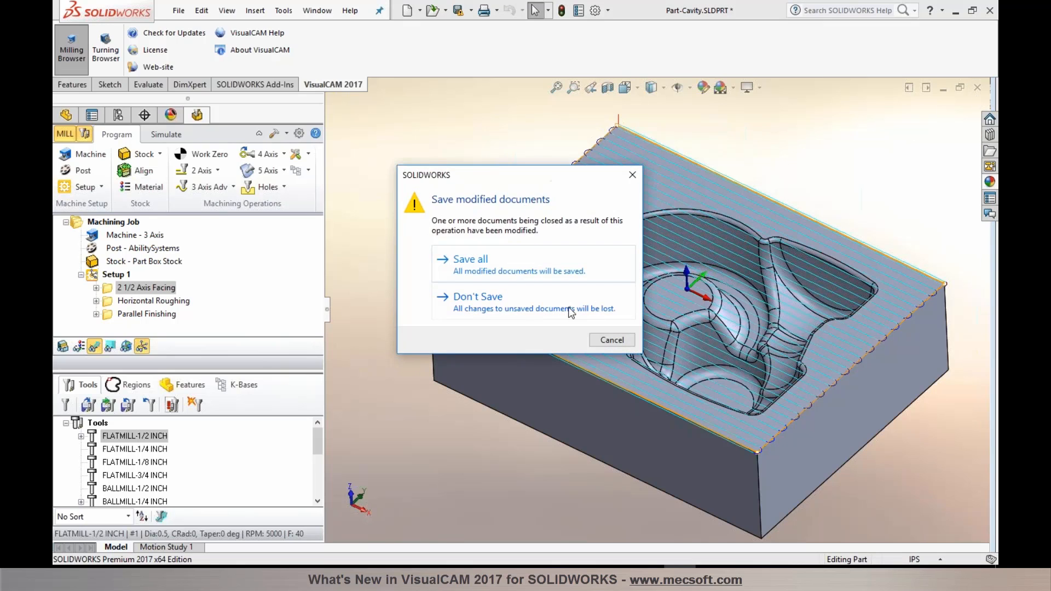
pyautogui.click(568, 304)
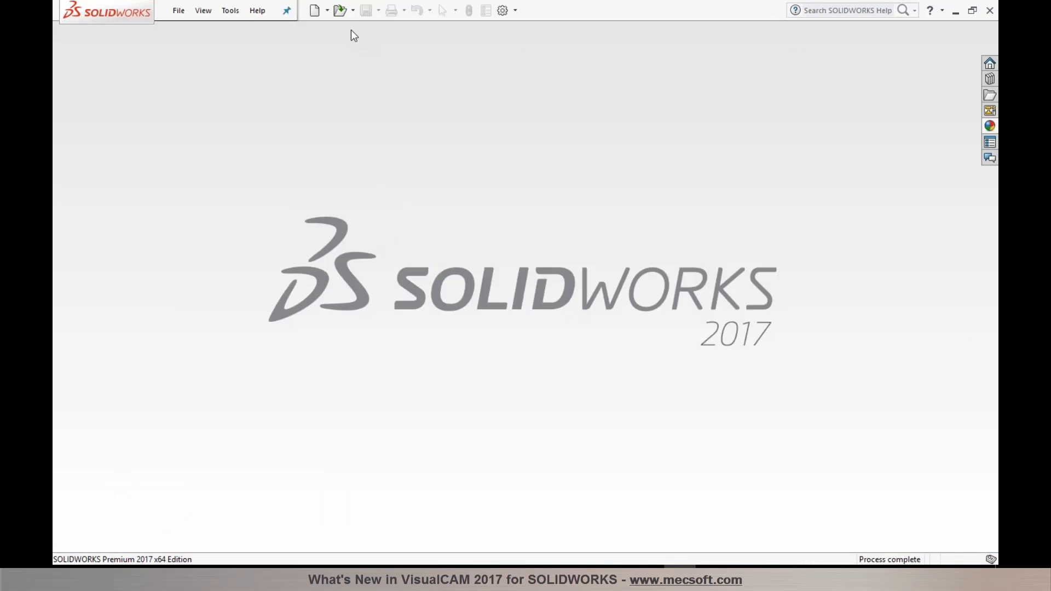
pyautogui.click(338, 15)
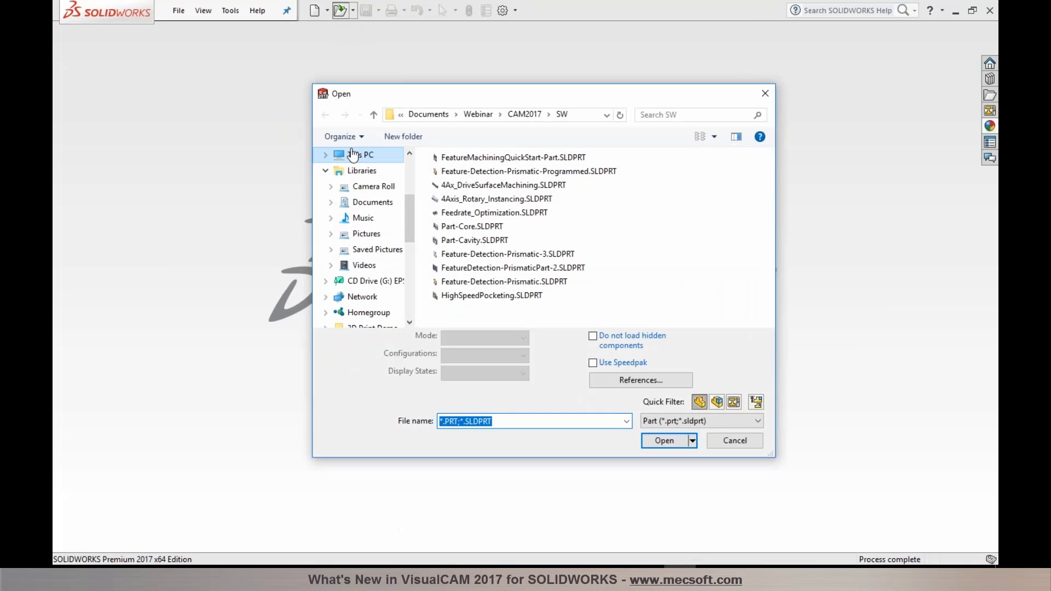
pyautogui.click(550, 185)
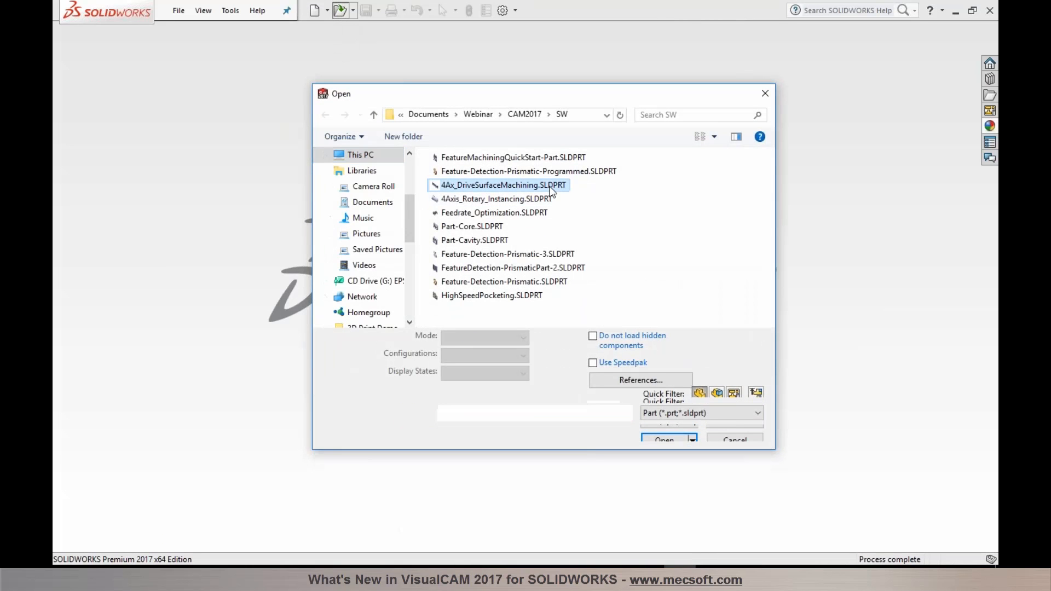
pyautogui.click(668, 416)
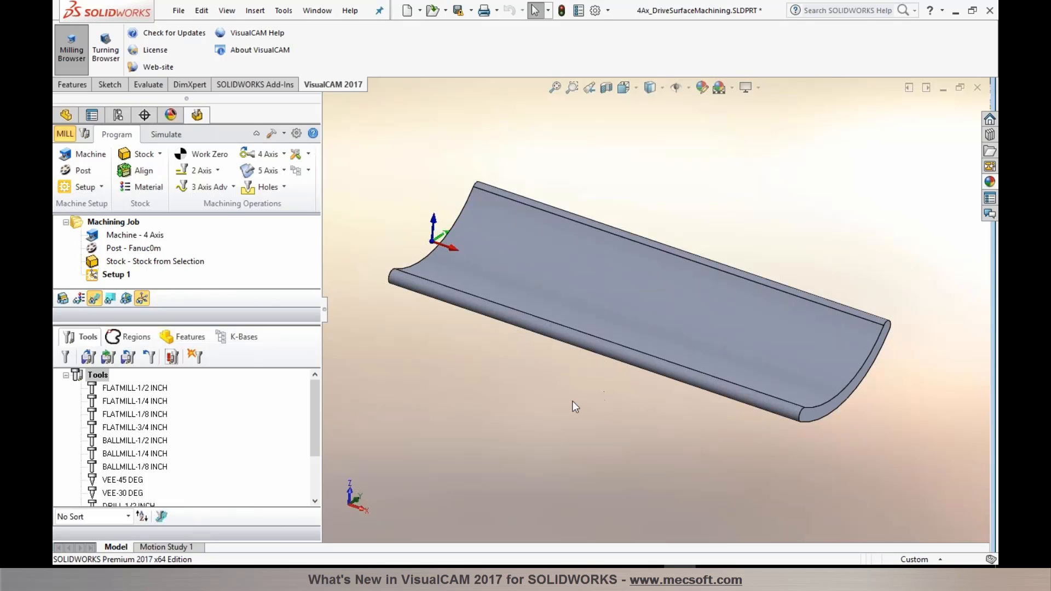
# - Start a 4 Axis Drive Surface operation and assign four part faces, including the concave inner face and both rounded long edges, as drive surfaces
pyautogui.moveTo(574, 414); pyautogui.dragTo(517, 250, button='middle')
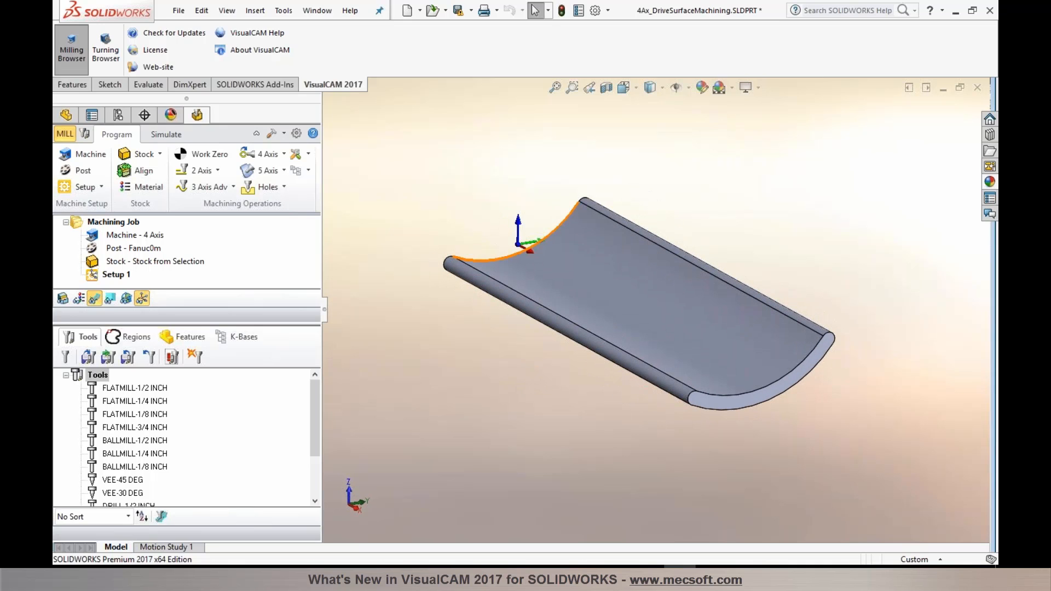
pyautogui.moveTo(635, 312)
pyautogui.mouseDown(button='middle')
pyautogui.moveTo(598, 305)
pyautogui.moveTo(650, 299)
pyautogui.moveTo(626, 312)
pyautogui.mouseUp(button='middle')
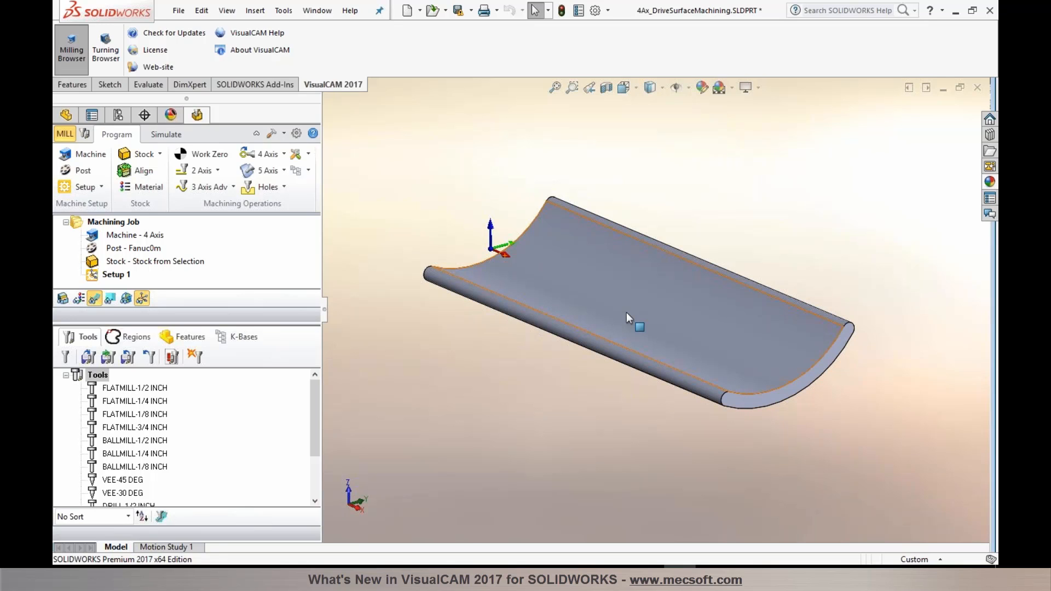
pyautogui.click(281, 155)
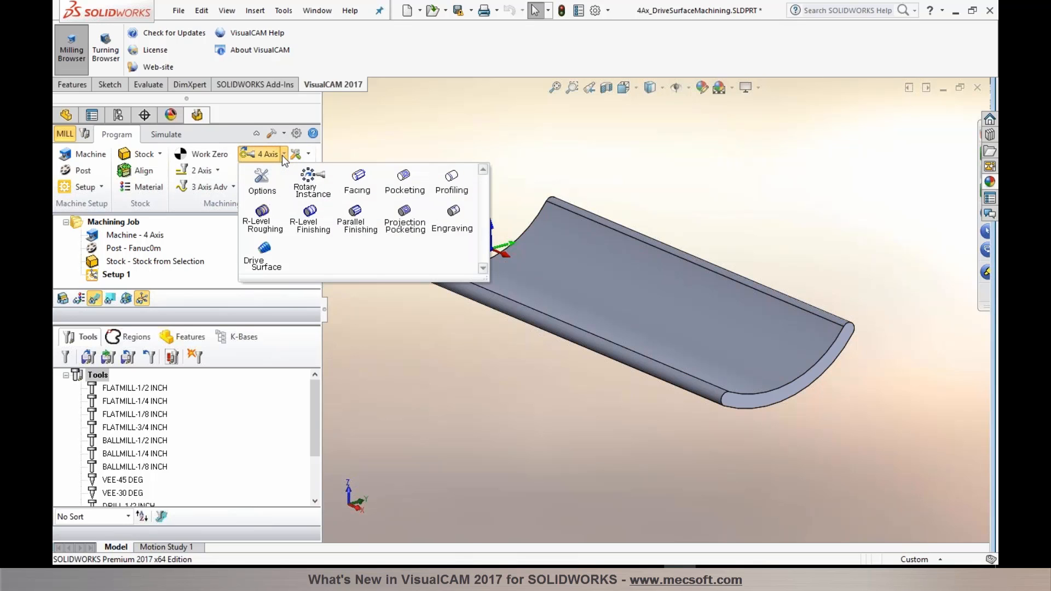
pyautogui.click(262, 263)
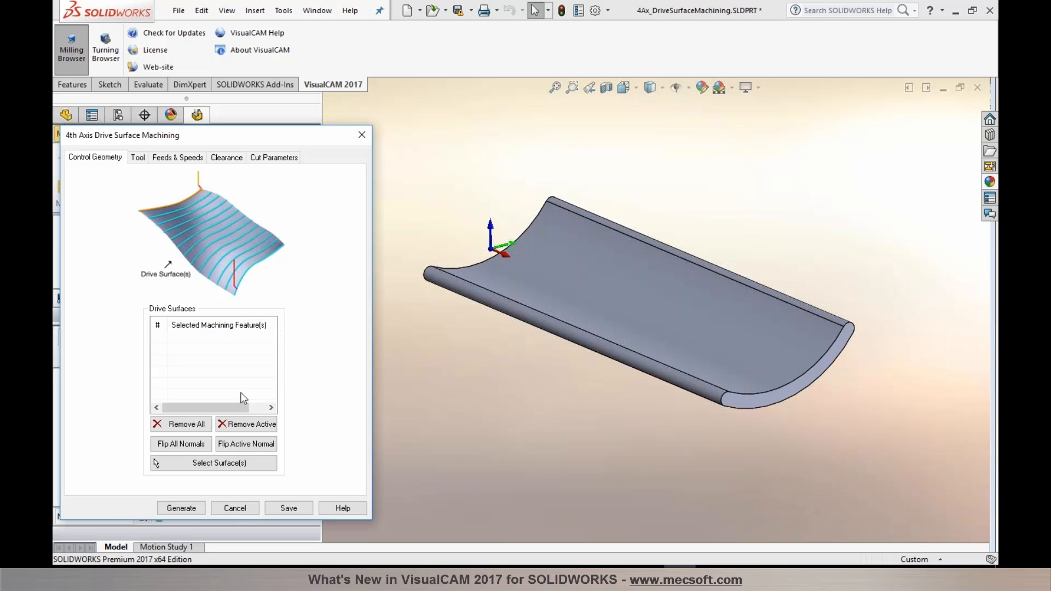
pyautogui.click(206, 463)
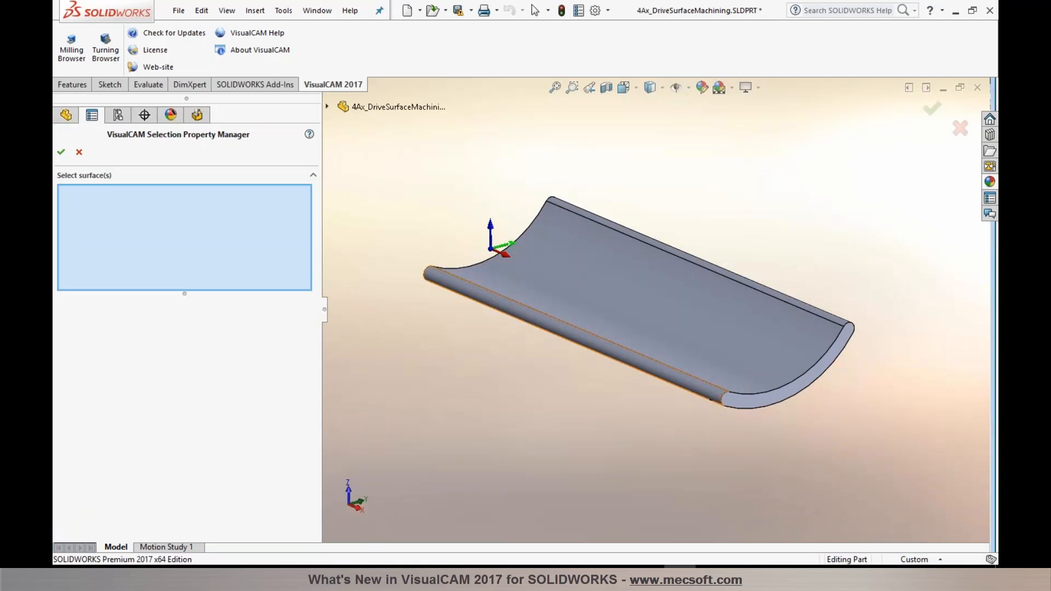
pyautogui.click(529, 258)
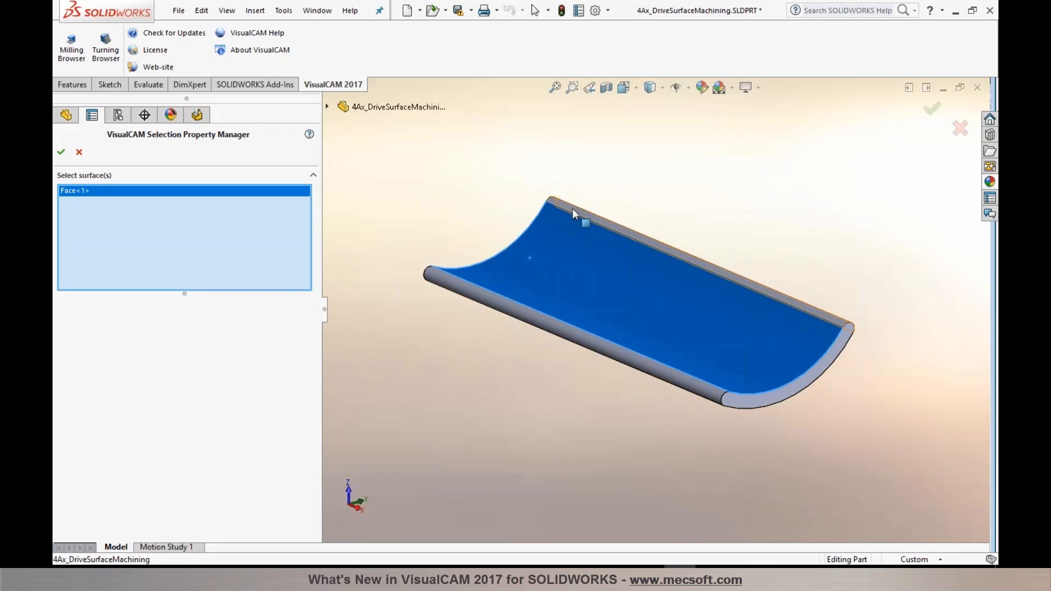
pyautogui.click(573, 208)
pyautogui.click(478, 294)
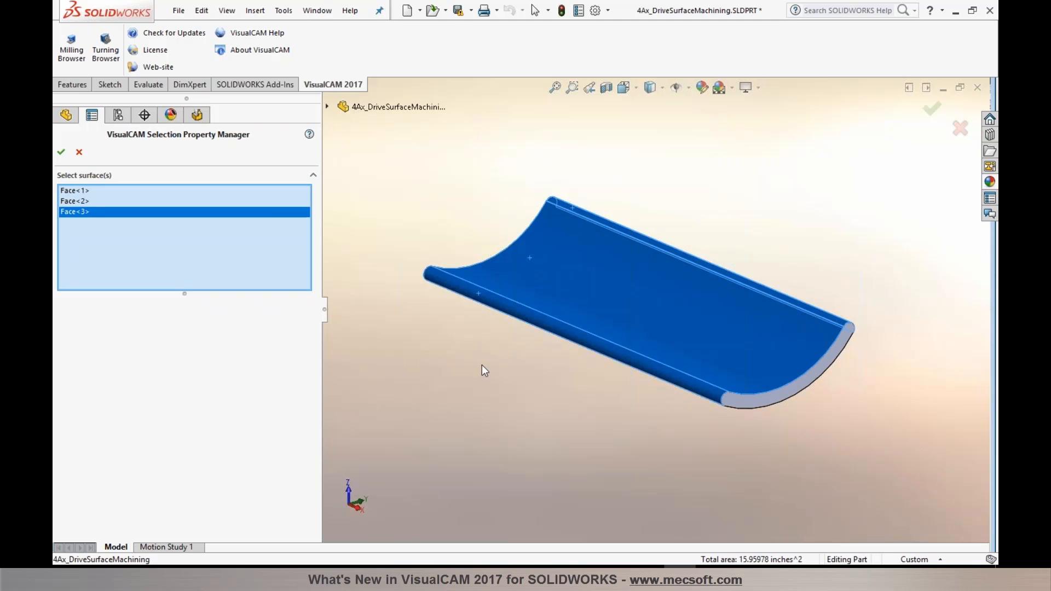
pyautogui.scroll(1, 484, 364)
pyautogui.moveTo(484, 364); pyautogui.dragTo(493, 276, button='middle')
pyautogui.click(492, 357)
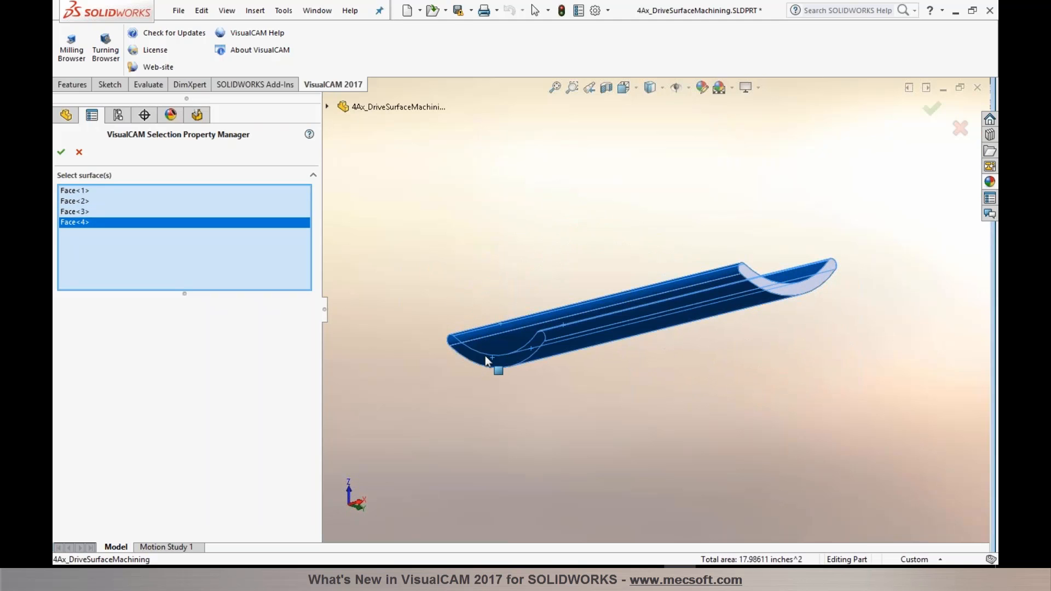
pyautogui.click(61, 152)
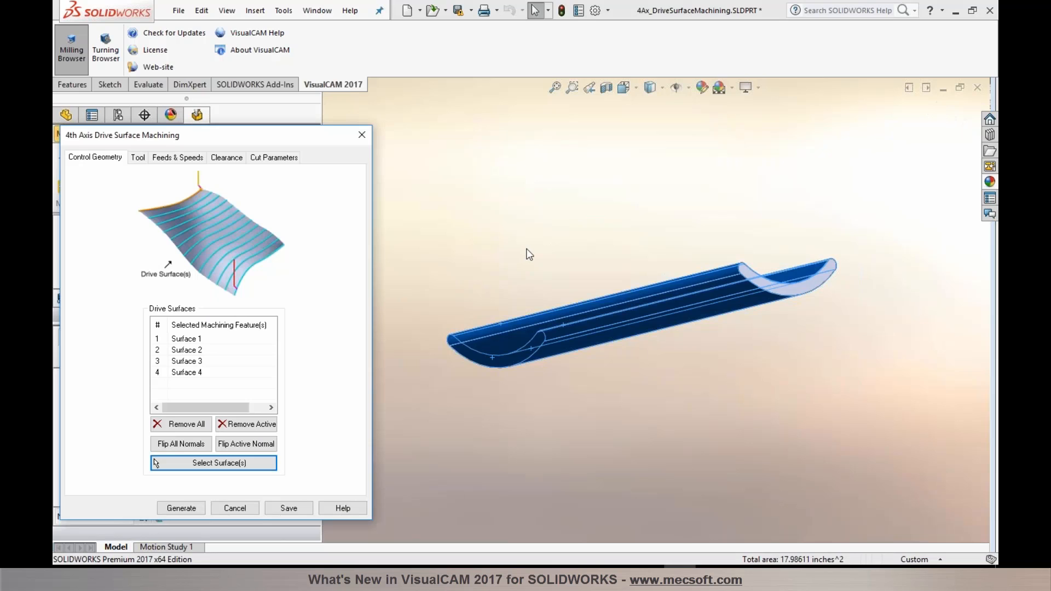
# - Inspect drive surfaces 1, 2 and 3 and their normal directions on the part
pyautogui.moveTo(528, 248); pyautogui.dragTo(519, 346, button='middle')
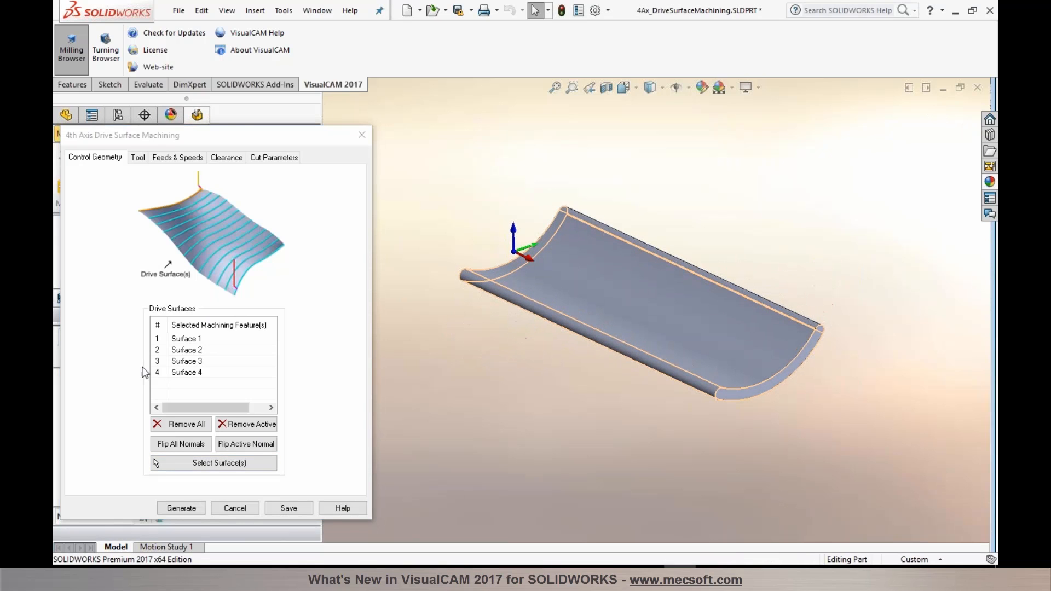
pyautogui.click(181, 340)
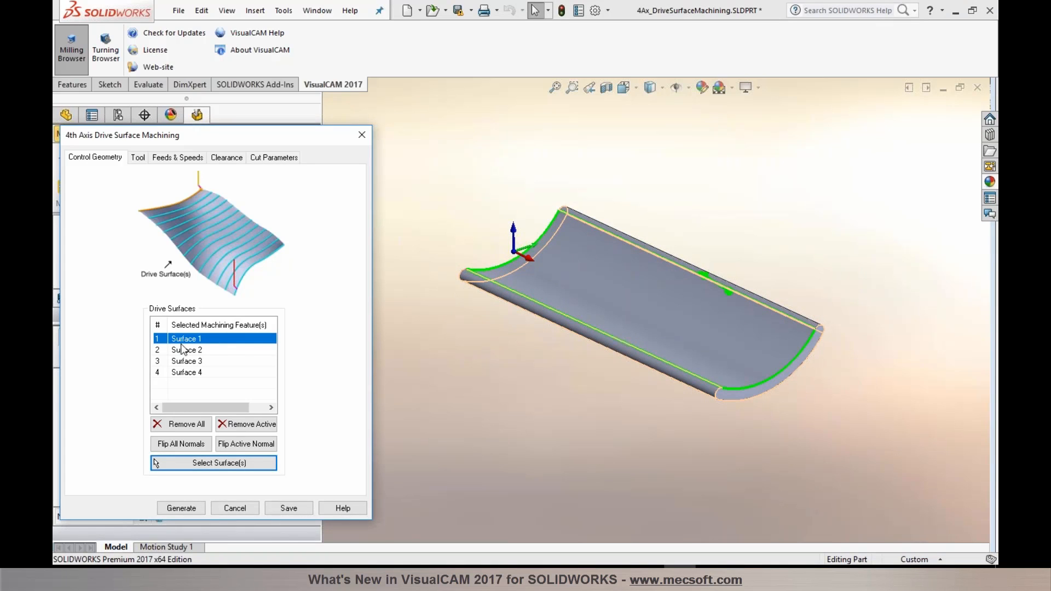
pyautogui.click(187, 353)
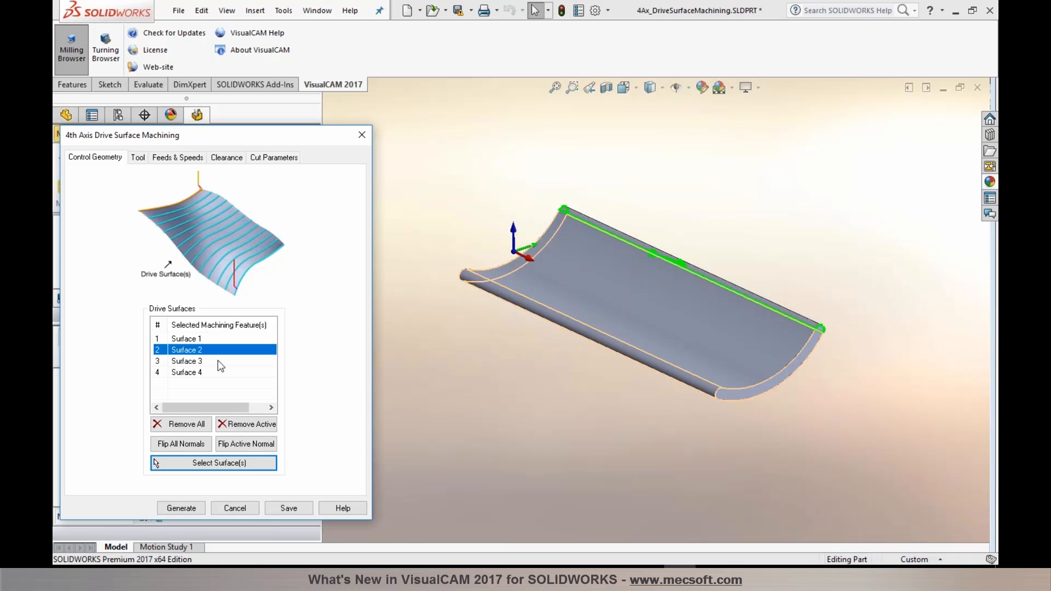
pyautogui.click(189, 363)
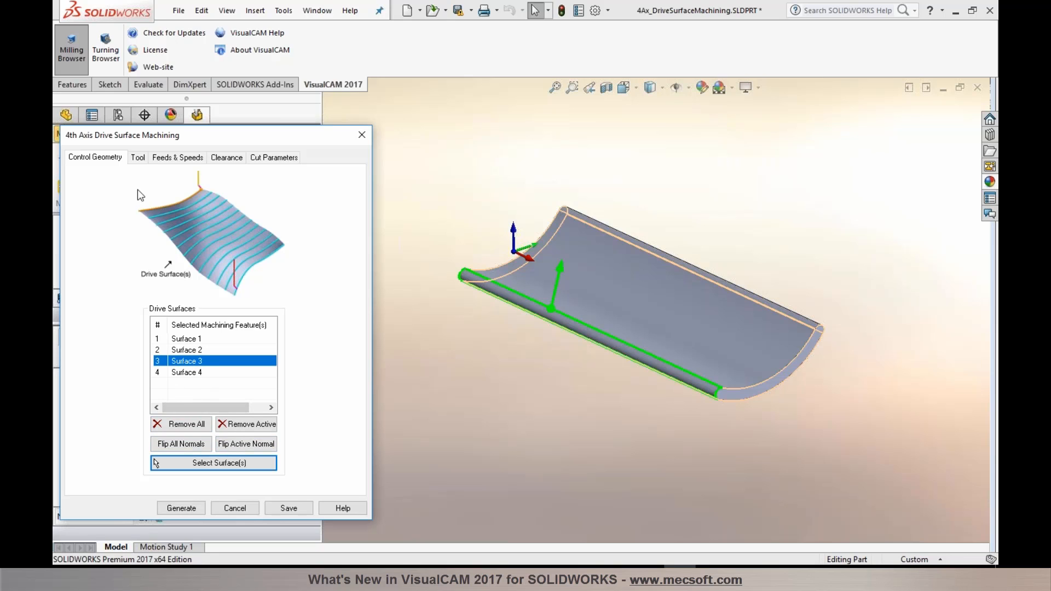
# - Assign the BALLMILL-1/2 INCH tool to the drive surface operation and review its feeds, speeds and clearance settings
pyautogui.click(137, 159)
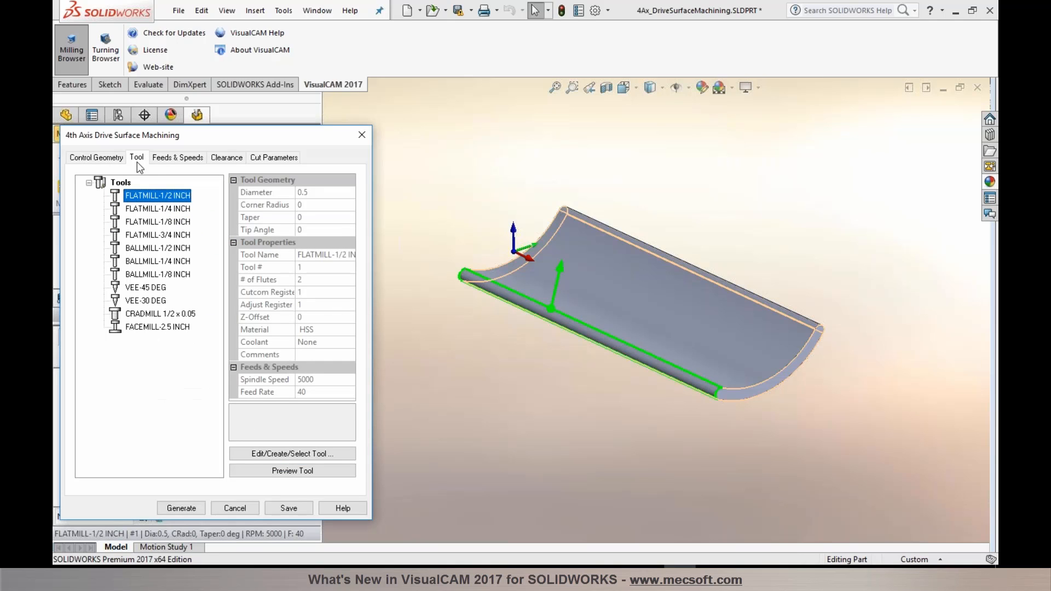
pyautogui.click(121, 250)
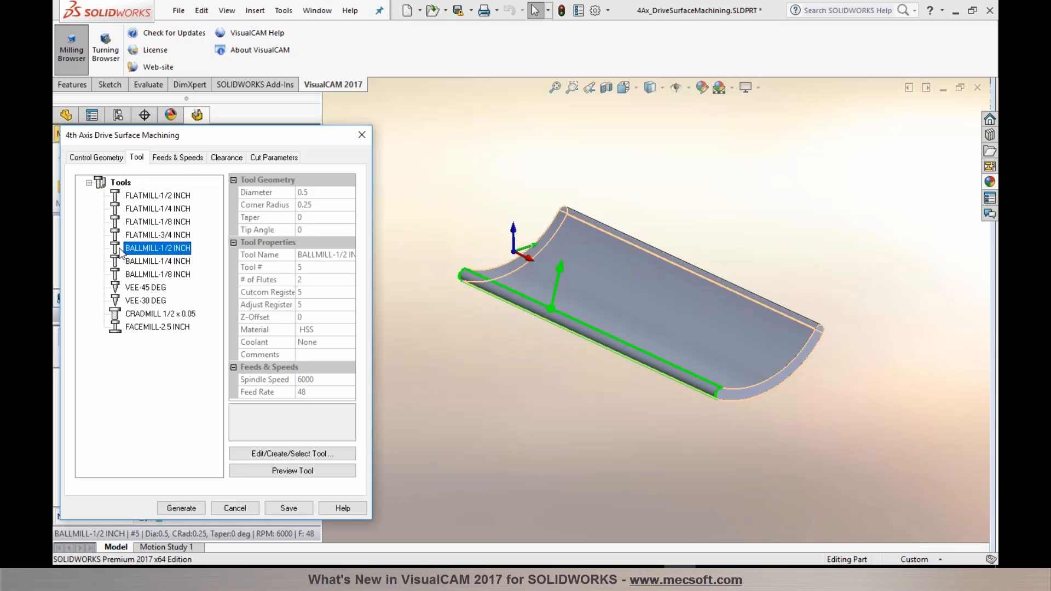
pyautogui.click(200, 158)
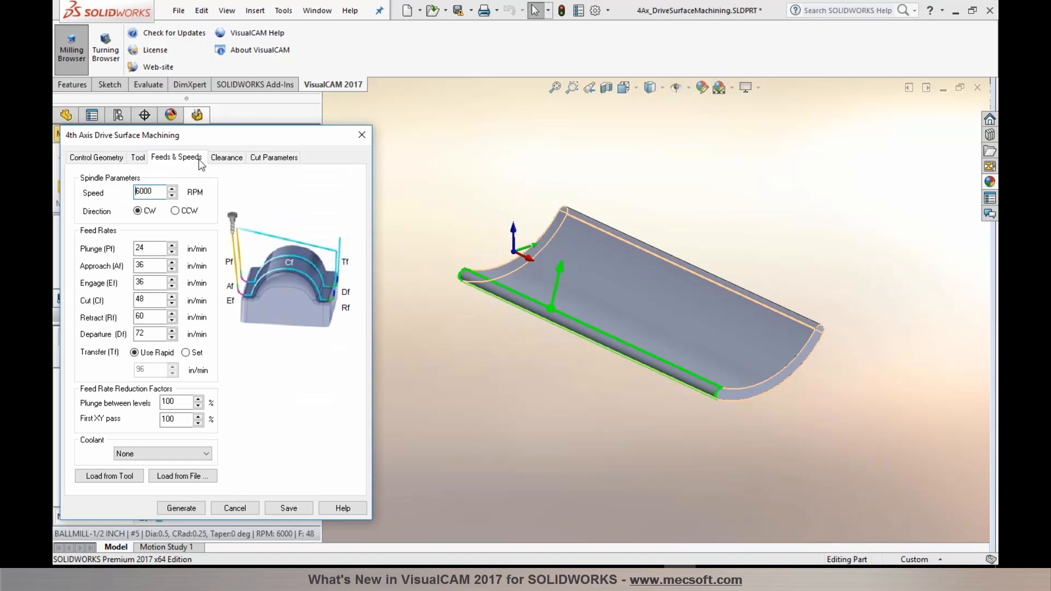
pyautogui.click(226, 160)
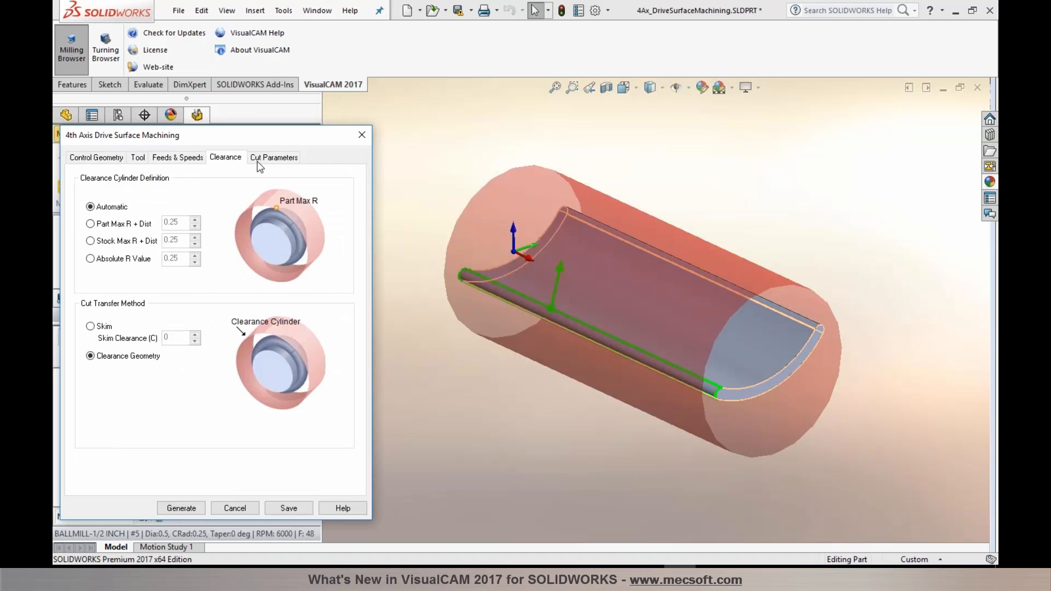
# - Set the cut pattern to Across Axis and generate the 4th axis drive surface toolpath
pyautogui.click(260, 160)
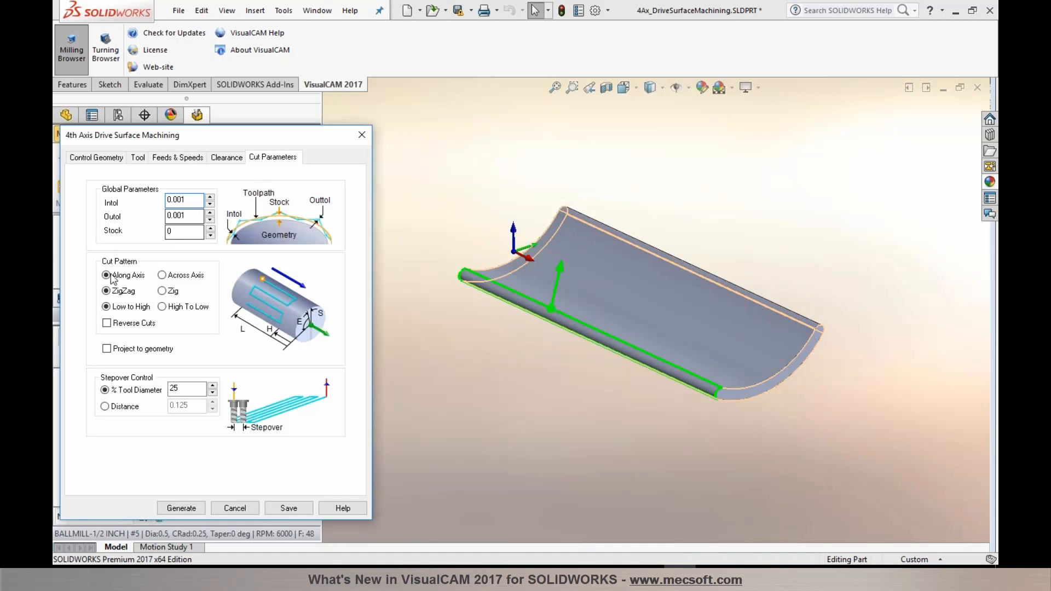
pyautogui.click(162, 275)
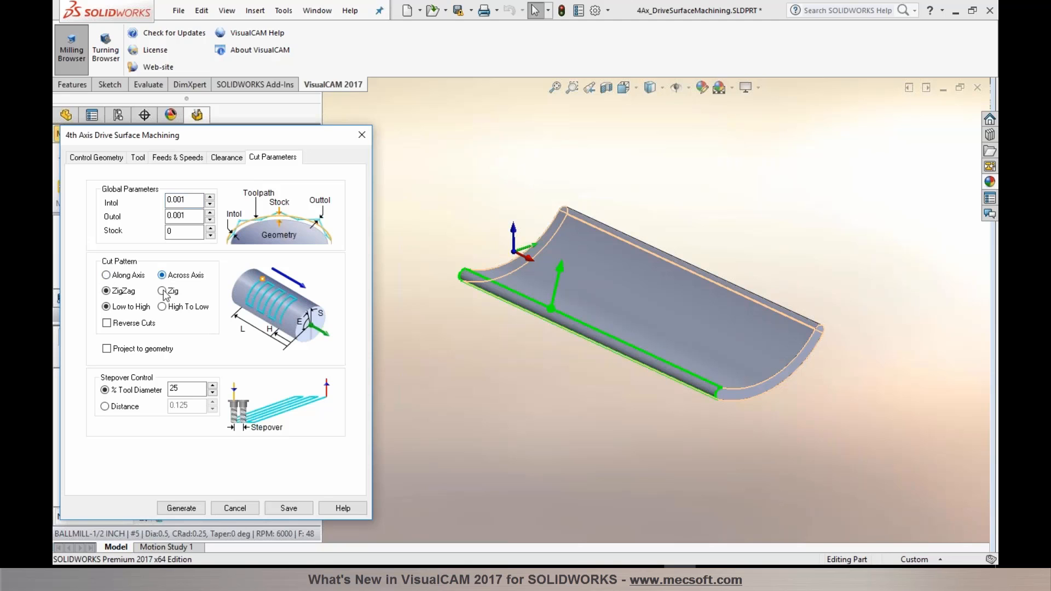
pyautogui.click(181, 508)
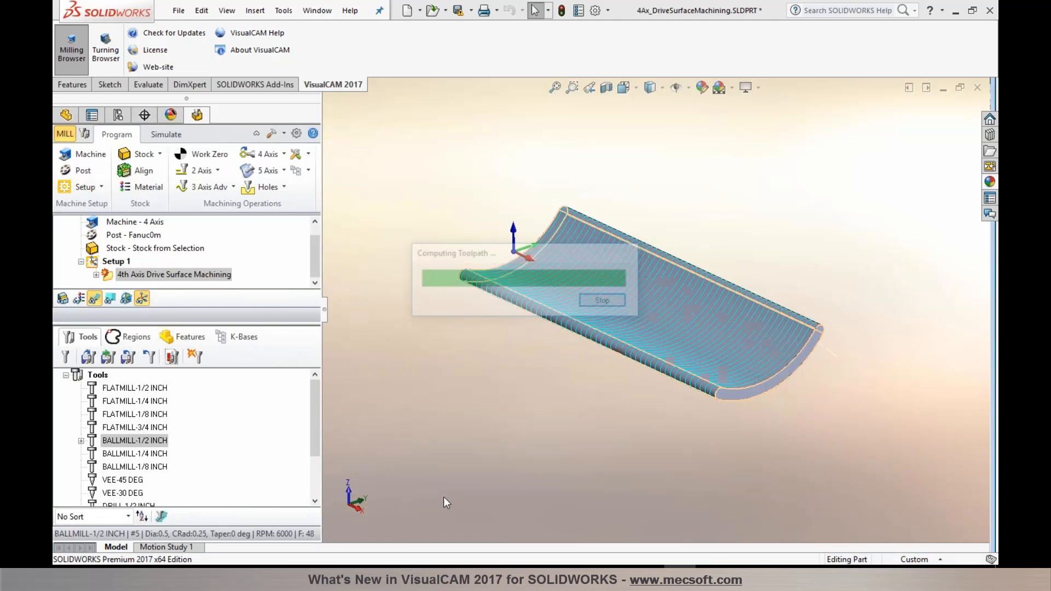
pyautogui.moveTo(567, 406)
pyautogui.mouseDown(button='middle')
pyautogui.moveTo(535, 395)
pyautogui.moveTo(565, 389)
pyautogui.moveTo(569, 400)
pyautogui.mouseUp(button='middle')
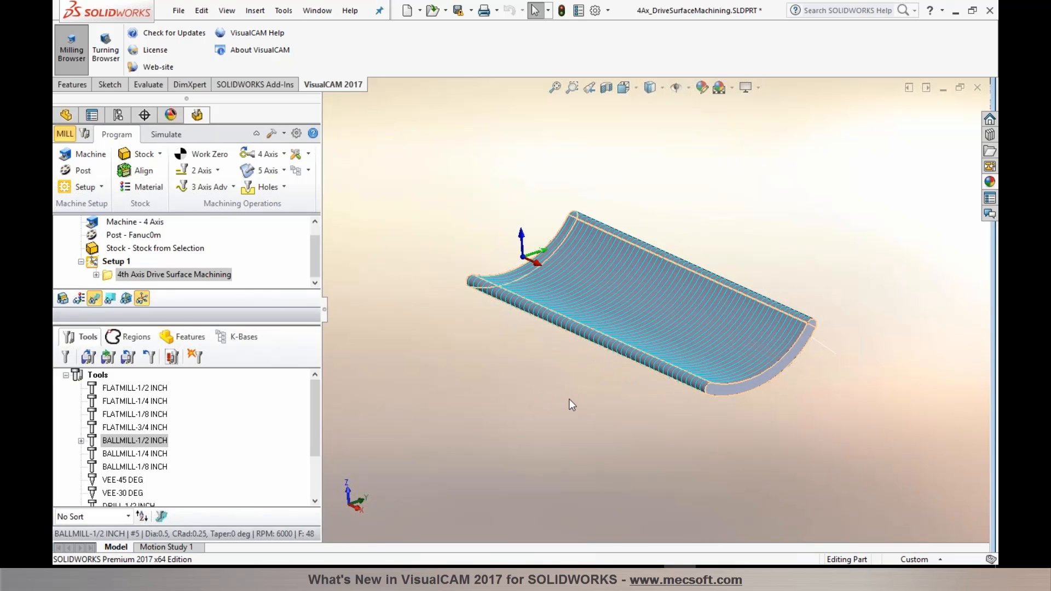
# - Simulate the 4th Axis Drive Surface Machining toolpath, slowing the simulation speed to its minimum, and return to programming mode
pyautogui.moveTo(241, 325); pyautogui.dragTo(241, 378)
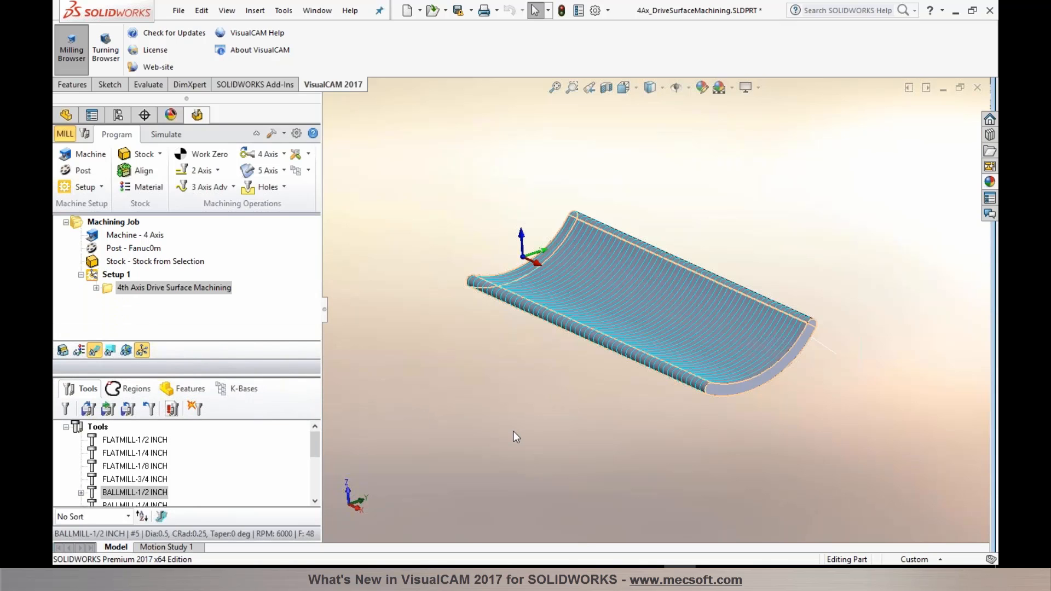
pyautogui.click(162, 136)
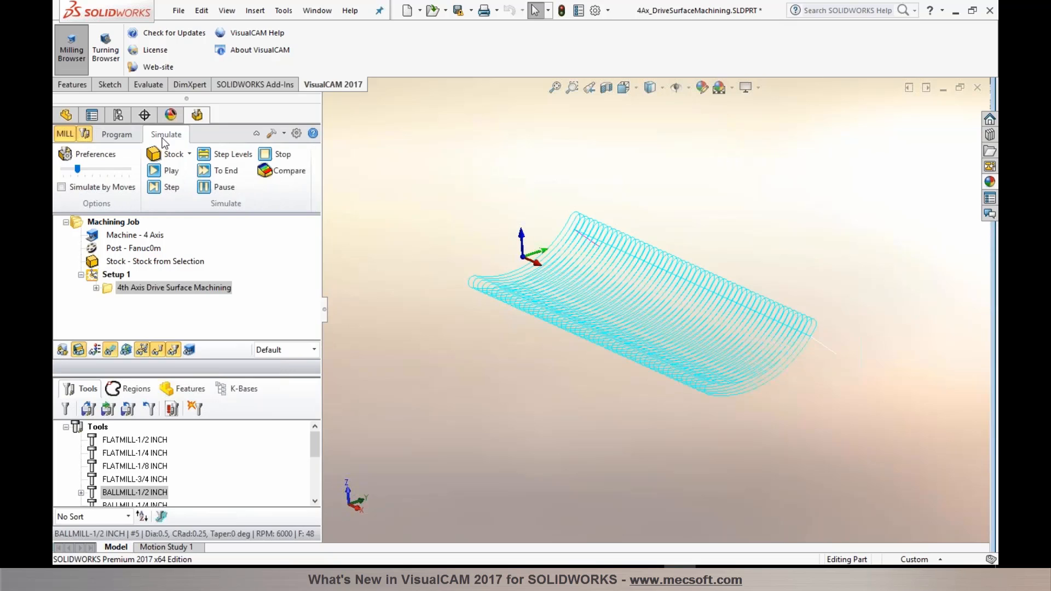
pyautogui.click(157, 169)
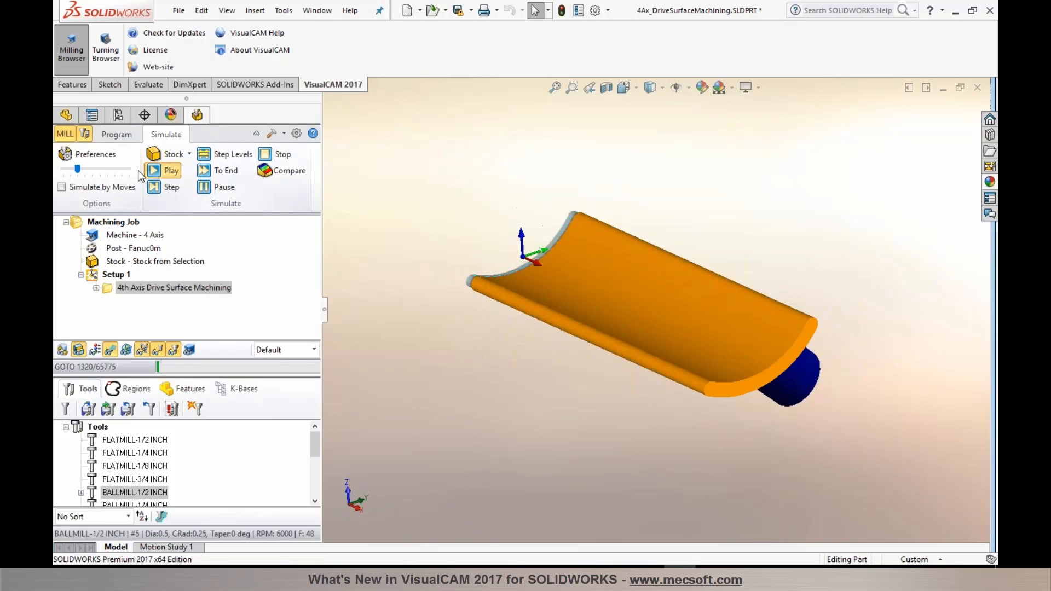
pyautogui.moveTo(77, 170); pyautogui.dragTo(64, 170)
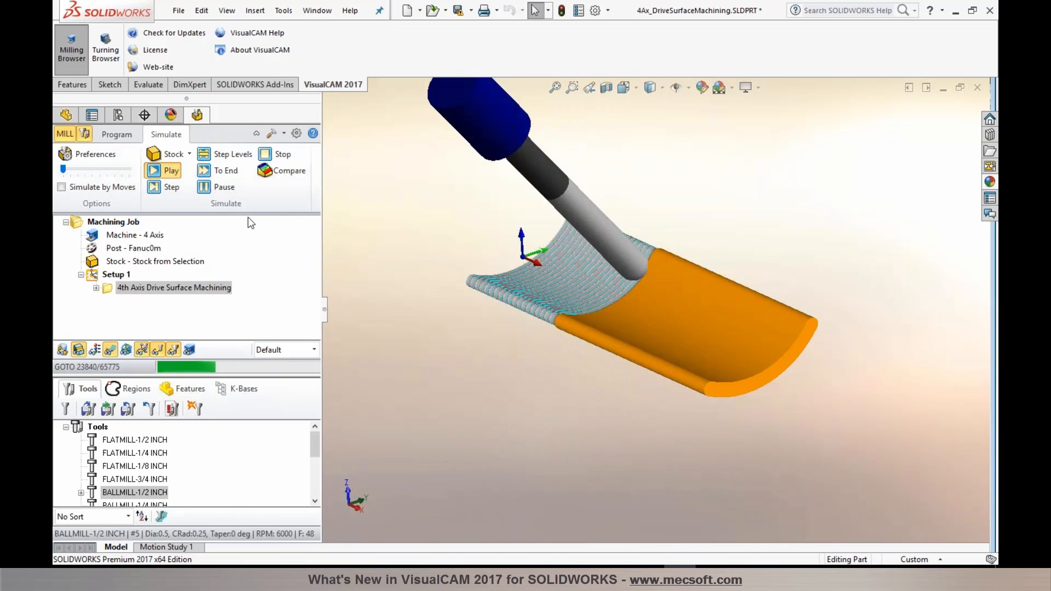
pyautogui.click(115, 134)
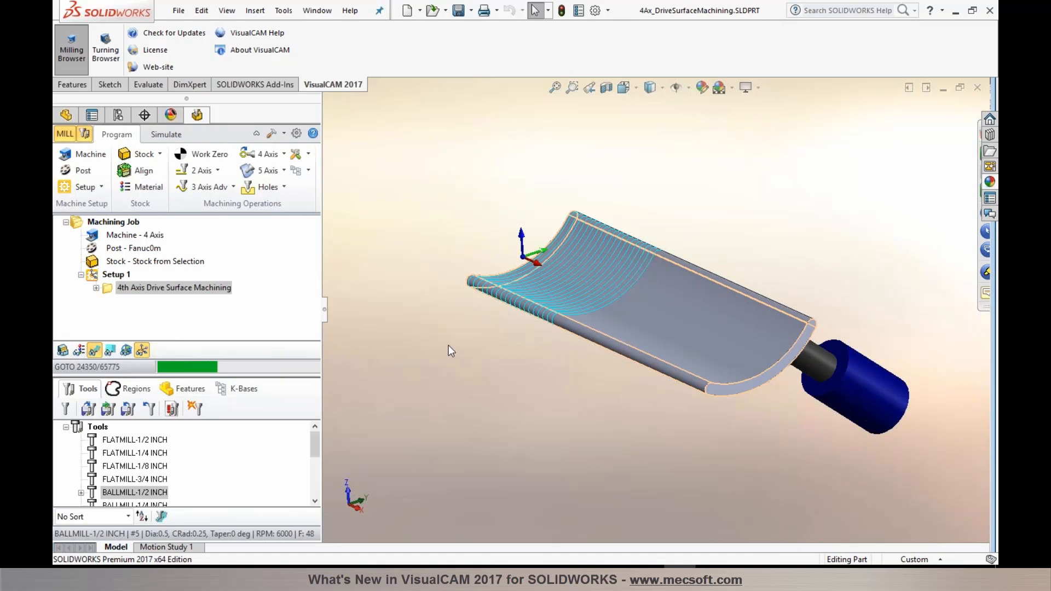
# - Close the current part and open 4Axis_Rotary_Instancing.SLDPRT
pyautogui.click(983, 93)
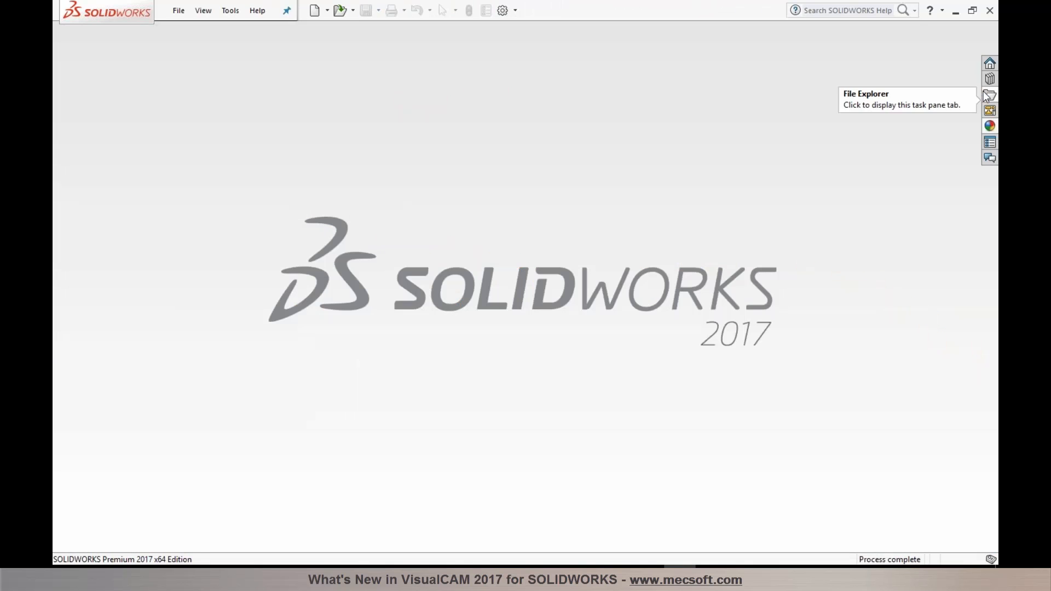
pyautogui.click(340, 12)
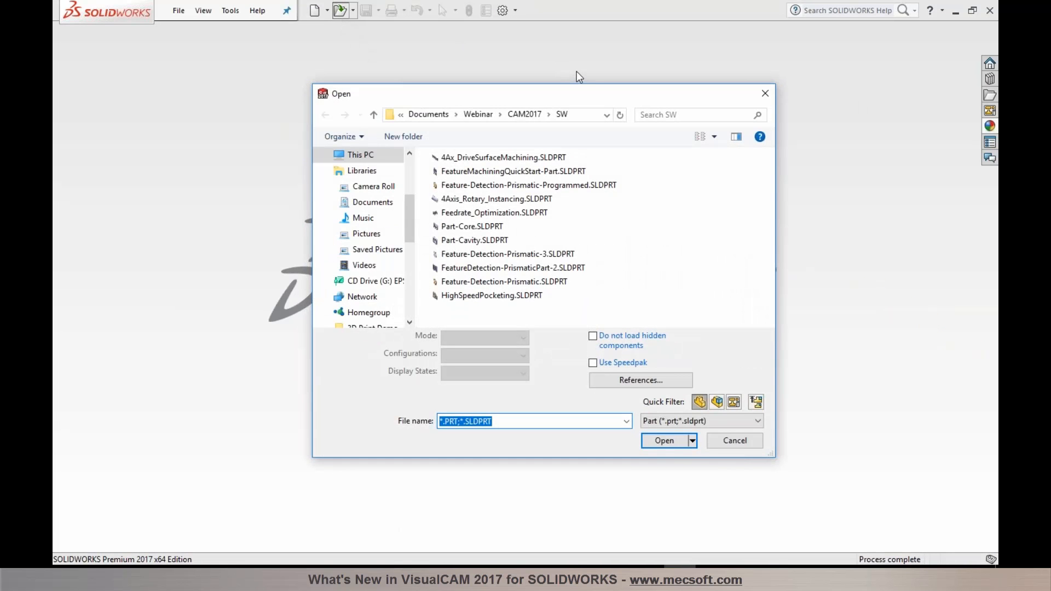
pyautogui.click(516, 201)
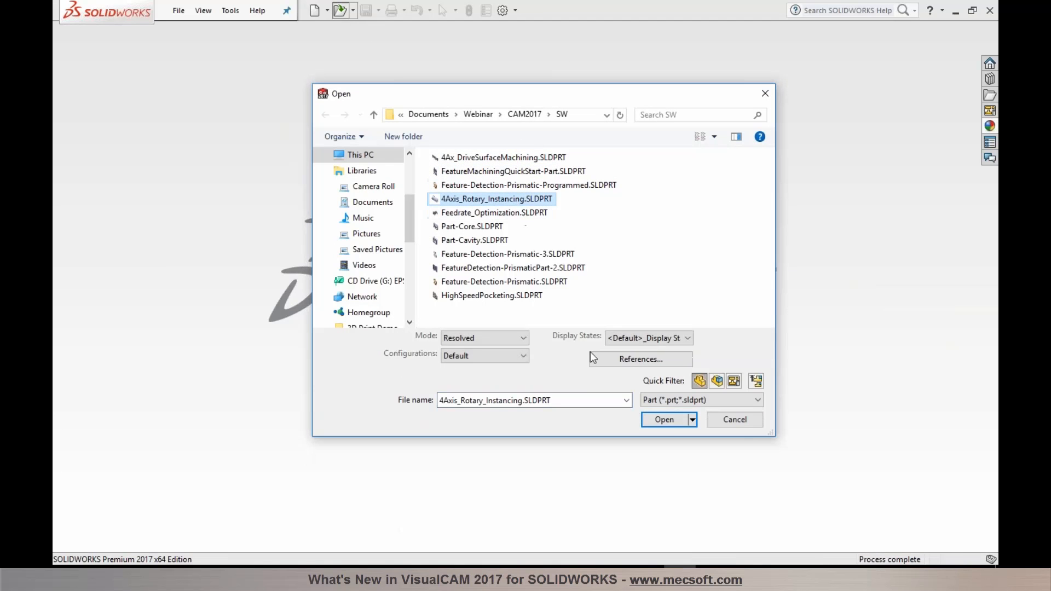
pyautogui.click(665, 419)
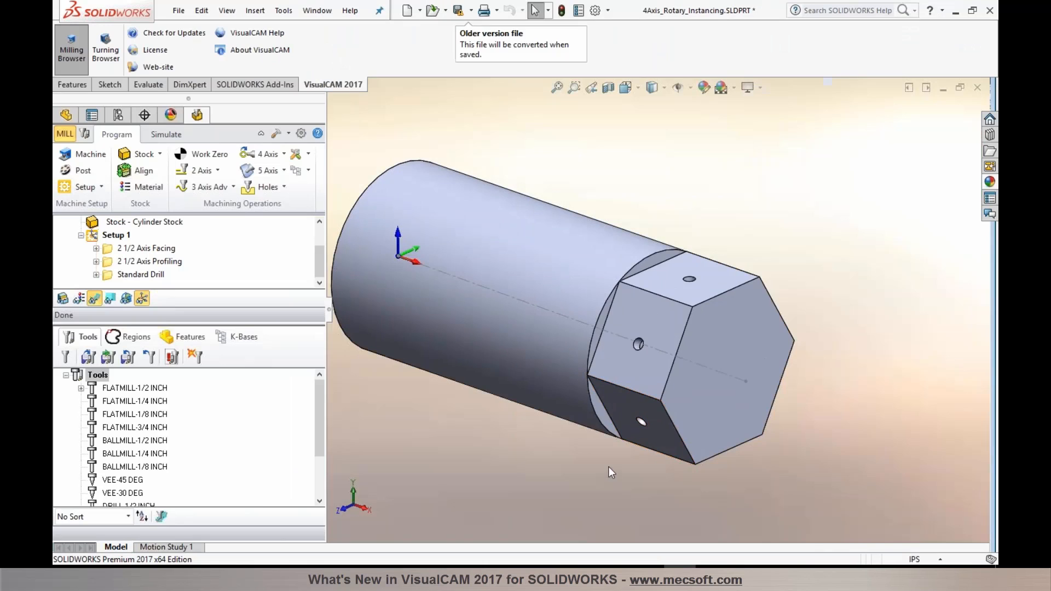
# - Examine the part's hexagonal end and the existing 2 1/2 Axis Facing, 2 1/2 Axis Profiling and Standard Drill toolpaths
pyautogui.scroll(2, 580, 473)
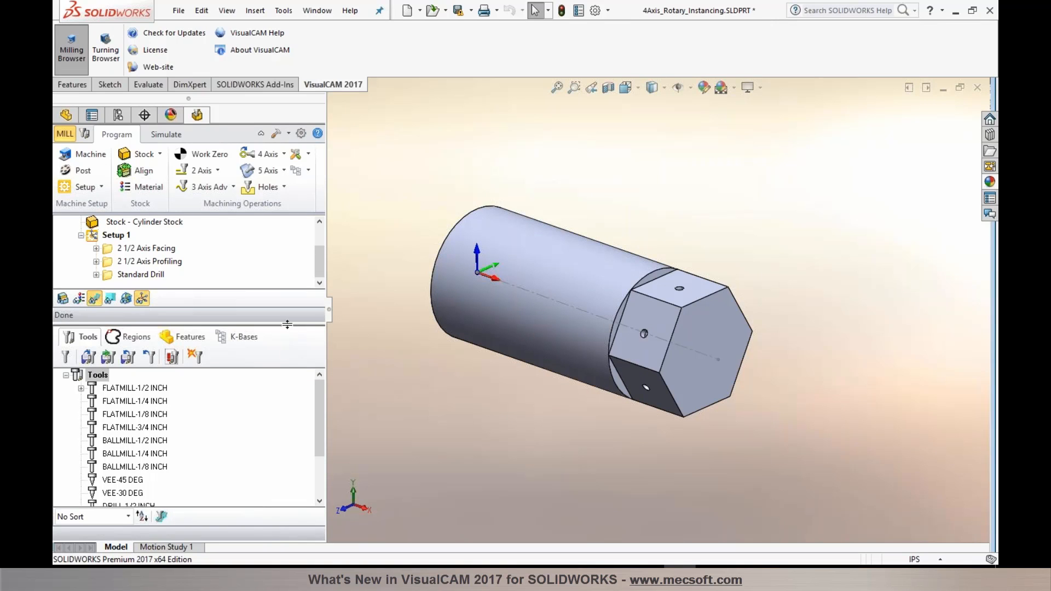
pyautogui.moveTo(288, 324); pyautogui.dragTo(287, 385)
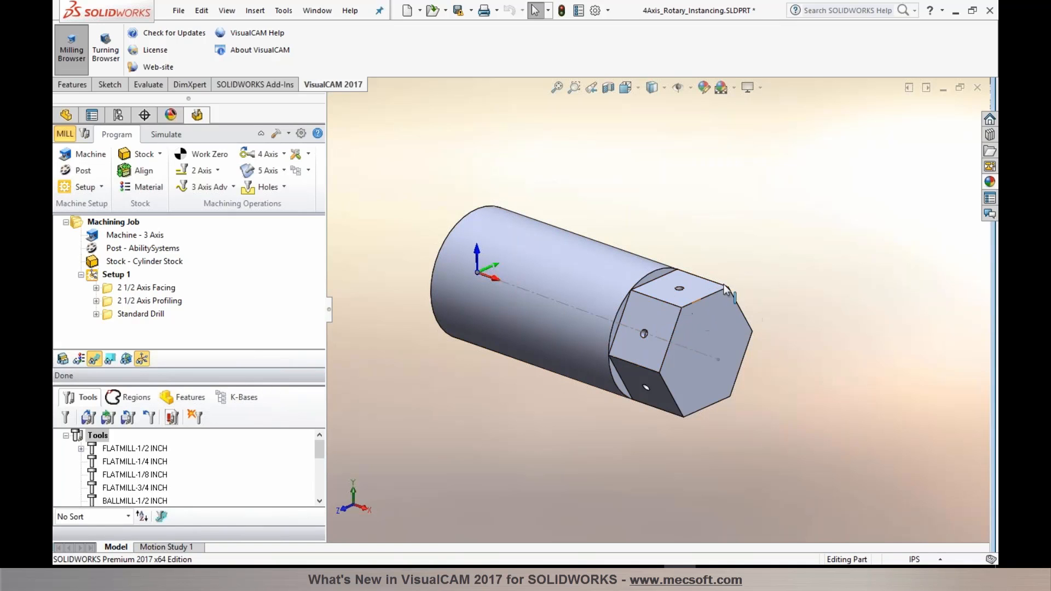
pyautogui.moveTo(805, 312); pyautogui.dragTo(763, 329, button='middle')
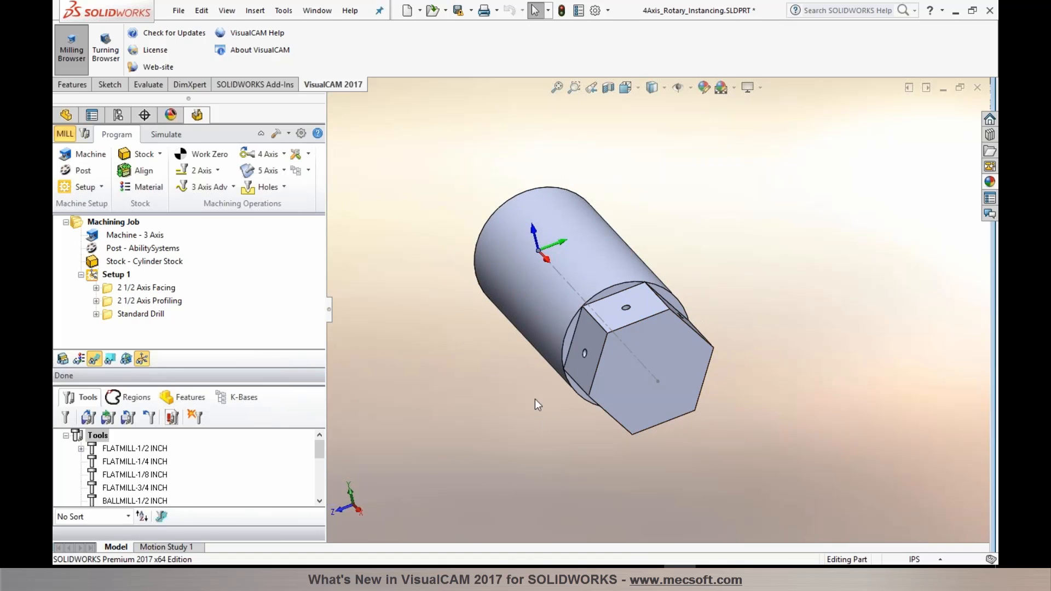
pyautogui.moveTo(583, 386); pyautogui.dragTo(686, 279, button='middle')
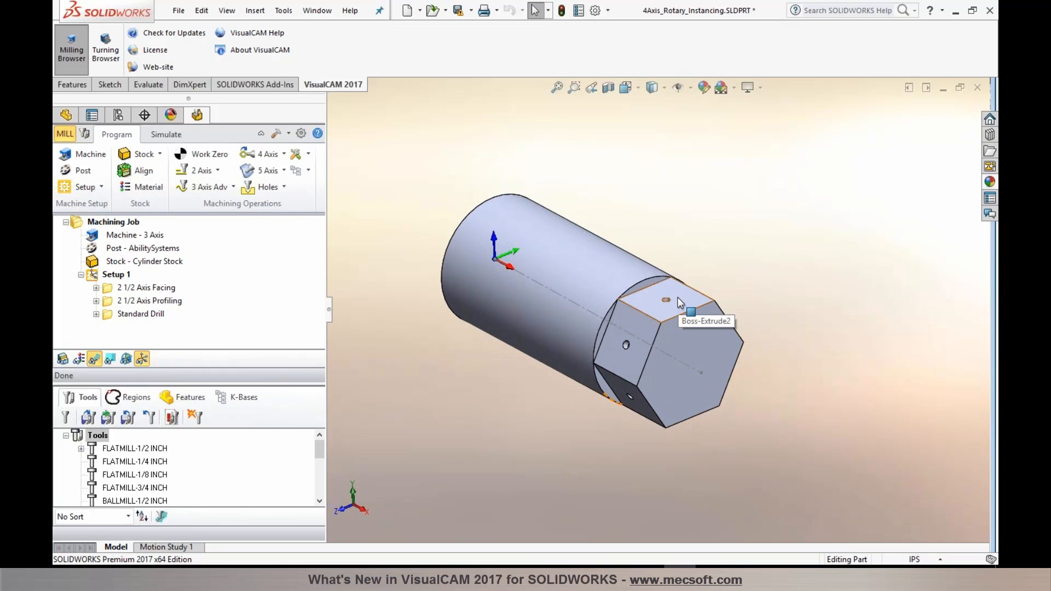
pyautogui.moveTo(678, 303); pyautogui.dragTo(628, 318, button='middle')
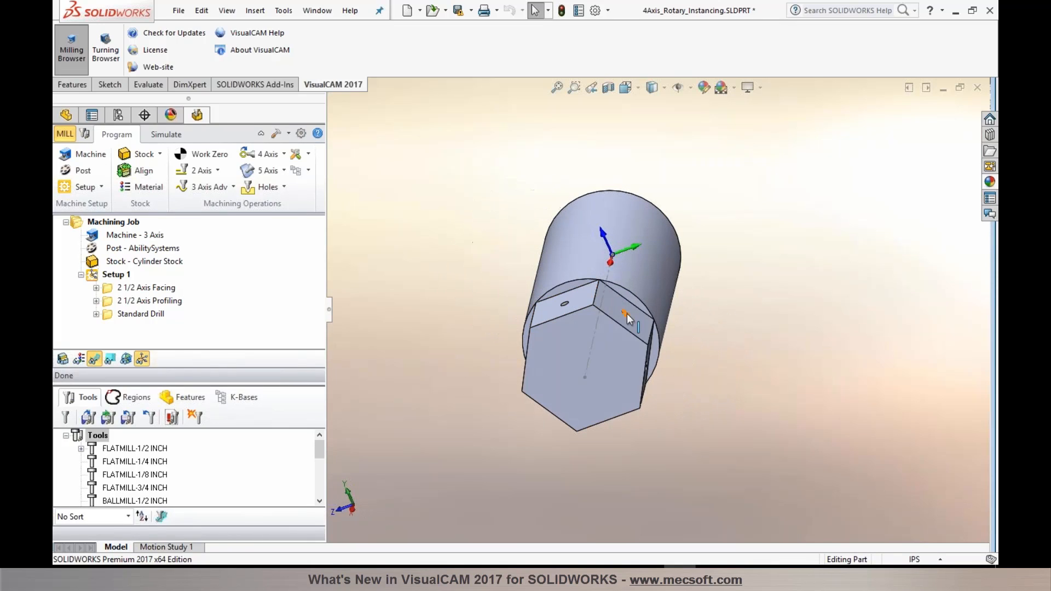
pyautogui.moveTo(564, 404); pyautogui.dragTo(624, 361, button='middle')
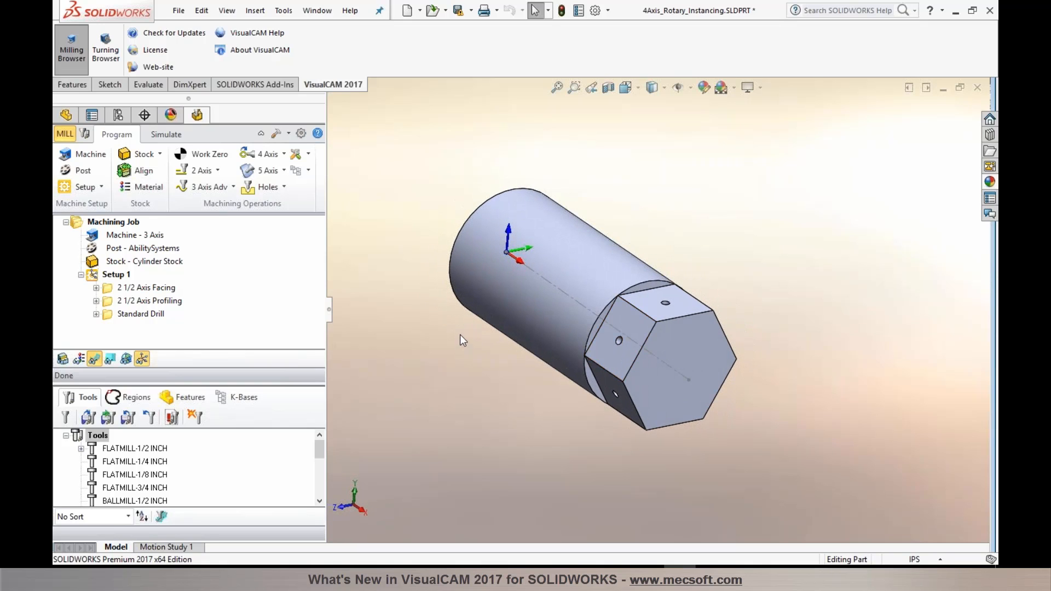
pyautogui.click(130, 290)
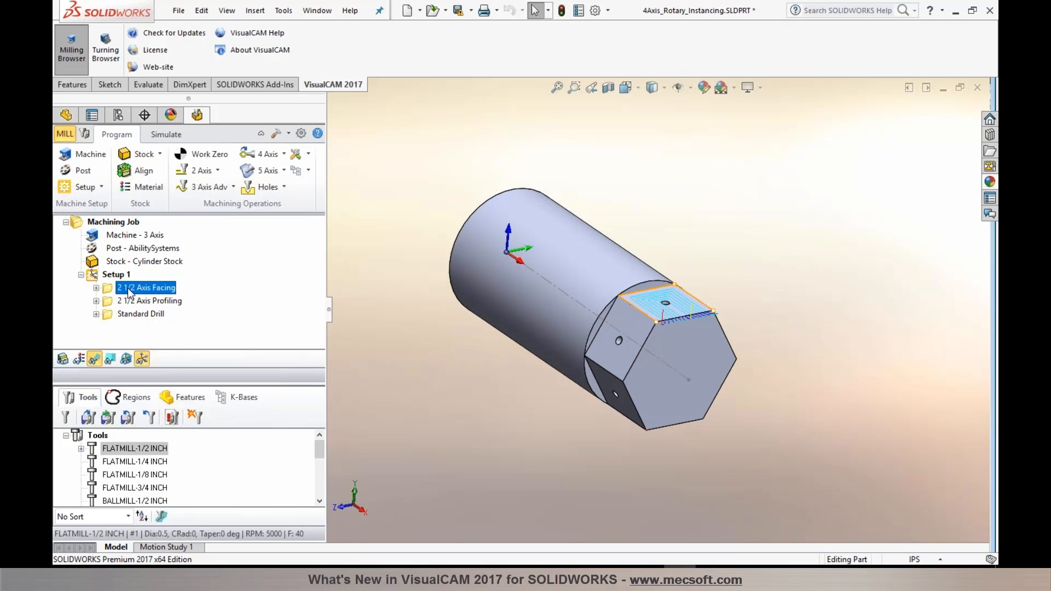
pyautogui.click(131, 302)
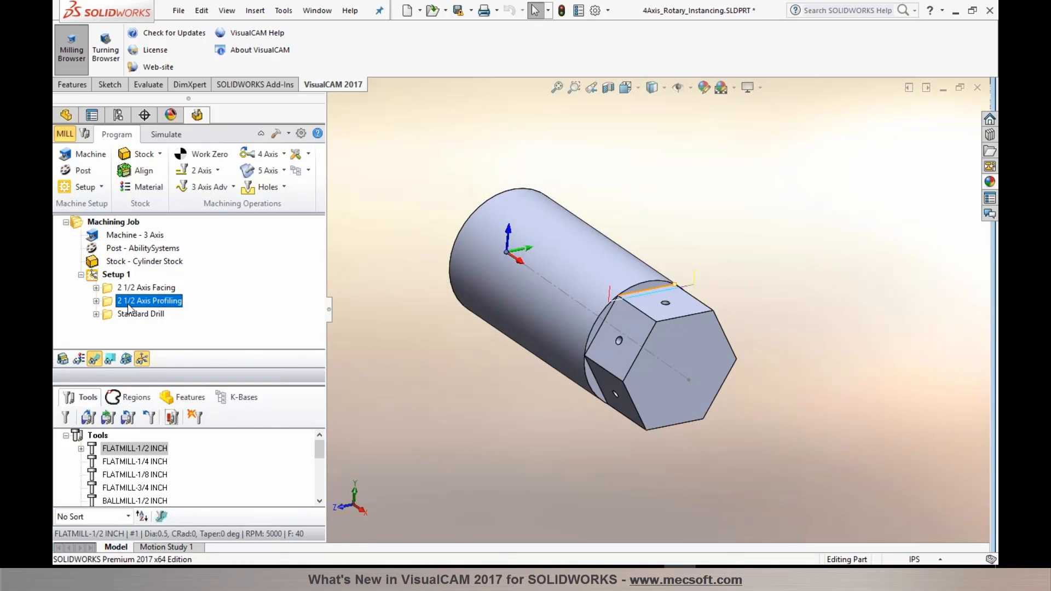
pyautogui.click(128, 318)
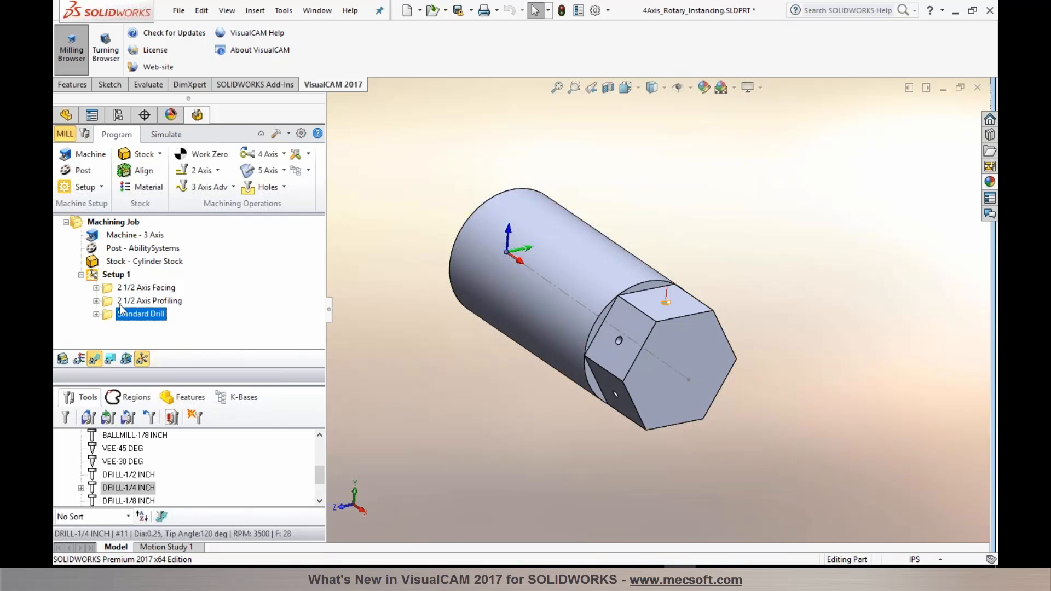
# - Generate a counter-clockwise Rotary Instance in Setup 1, with the rotation angle and number of rotations set to cover all six hexagonal flats
pyautogui.click(401, 426)
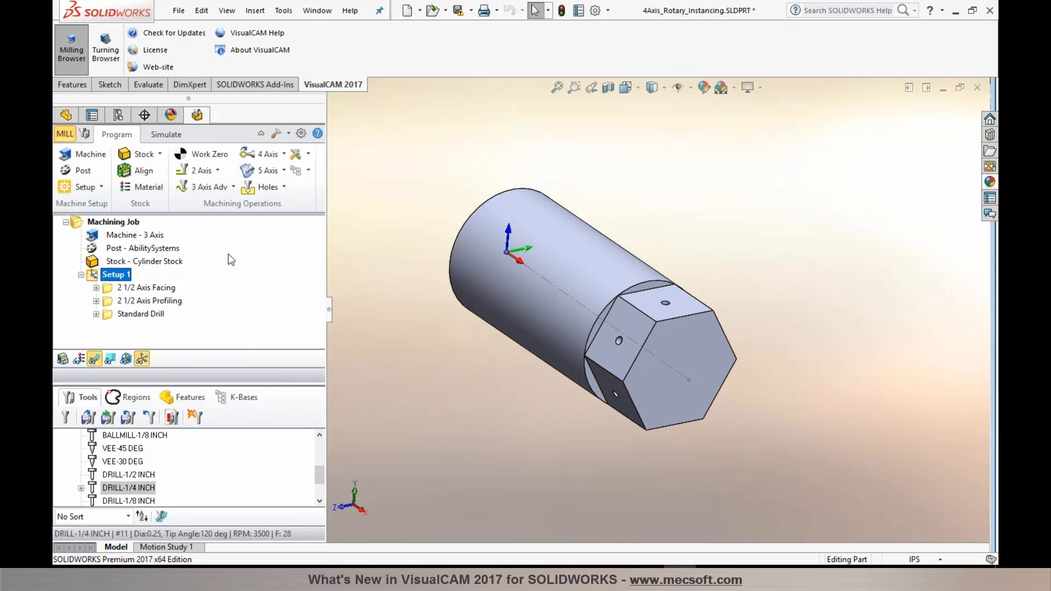
pyautogui.click(282, 155)
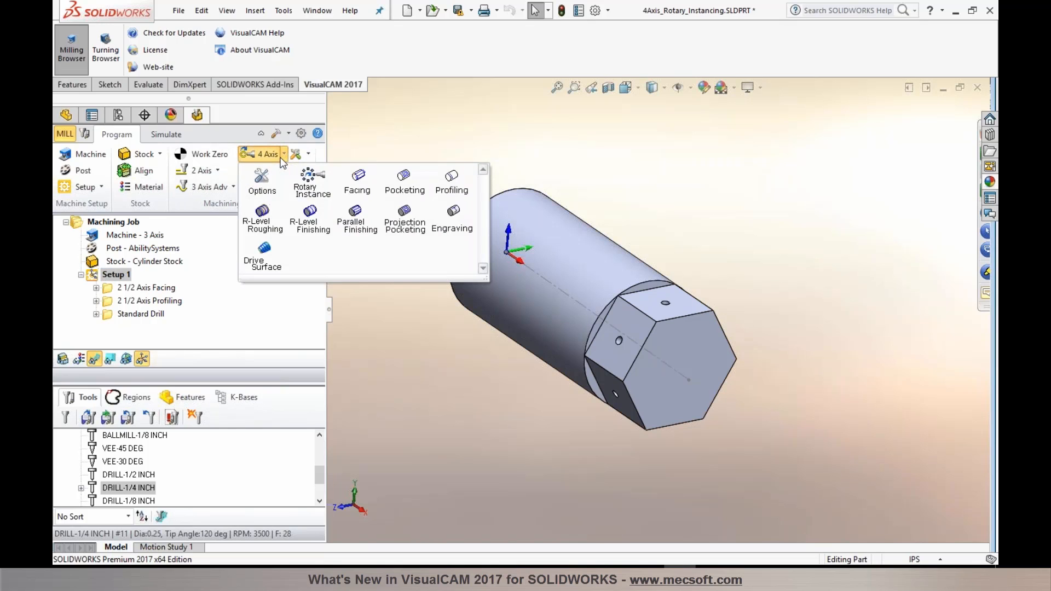
pyautogui.click(313, 192)
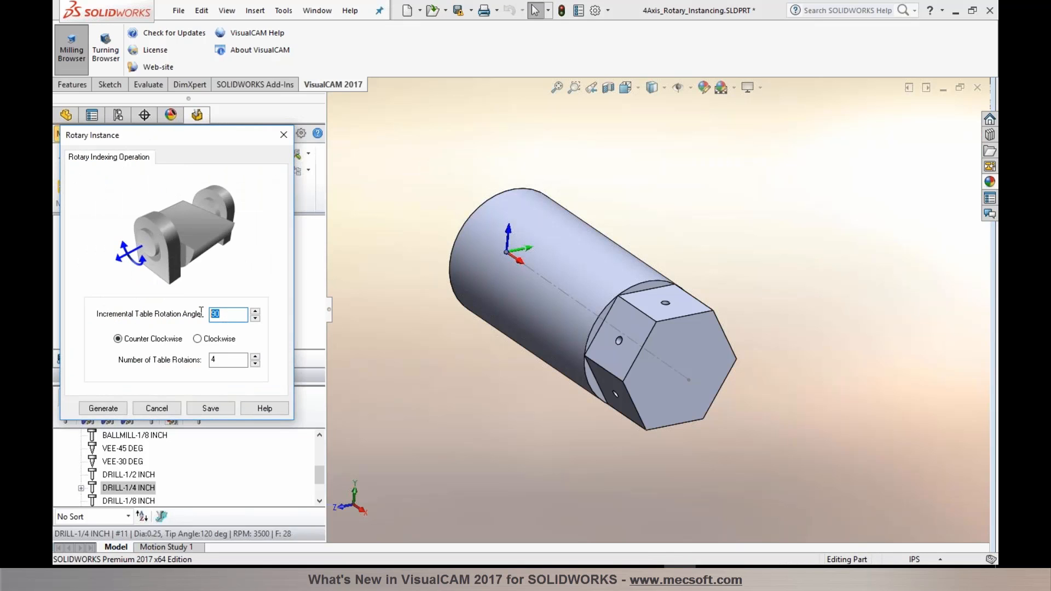
pyautogui.write('6')
pyautogui.click(254, 356)
pyautogui.click(105, 409)
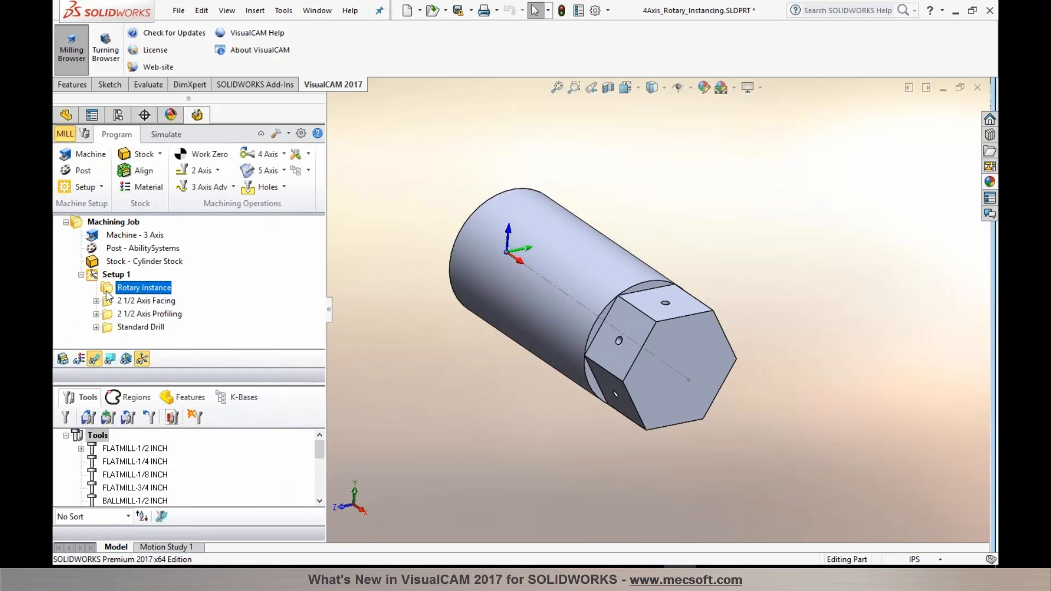
# - Move the 2 1/2 Axis Facing, 2 1/2 Axis Profiling and Standard Drill operations into the Rotary Instance
pyautogui.click(109, 302)
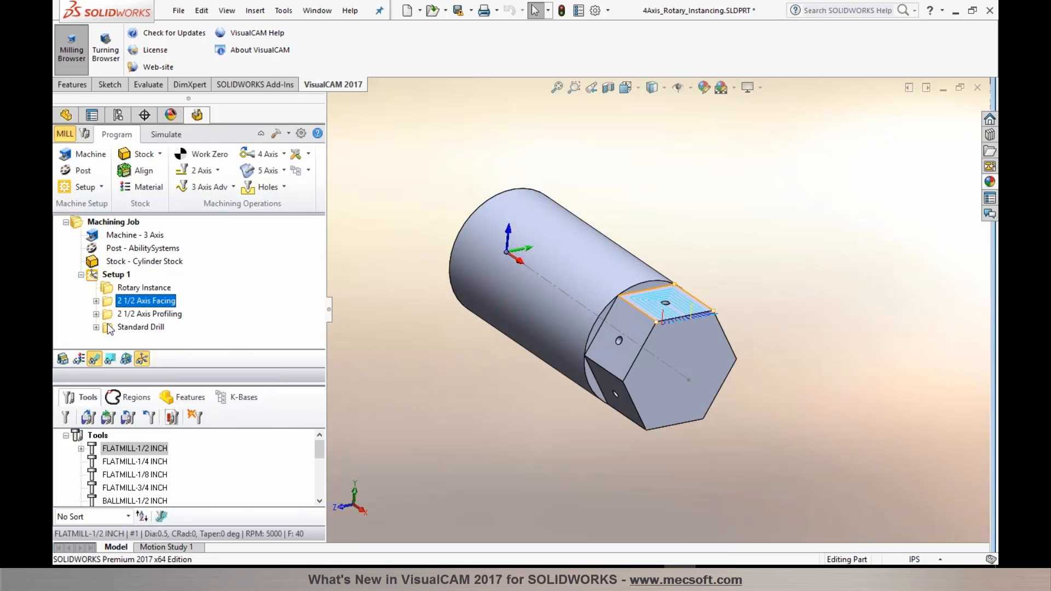
pyautogui.keyDown('shift'); pyautogui.click(109, 327); pyautogui.keyUp('shift')
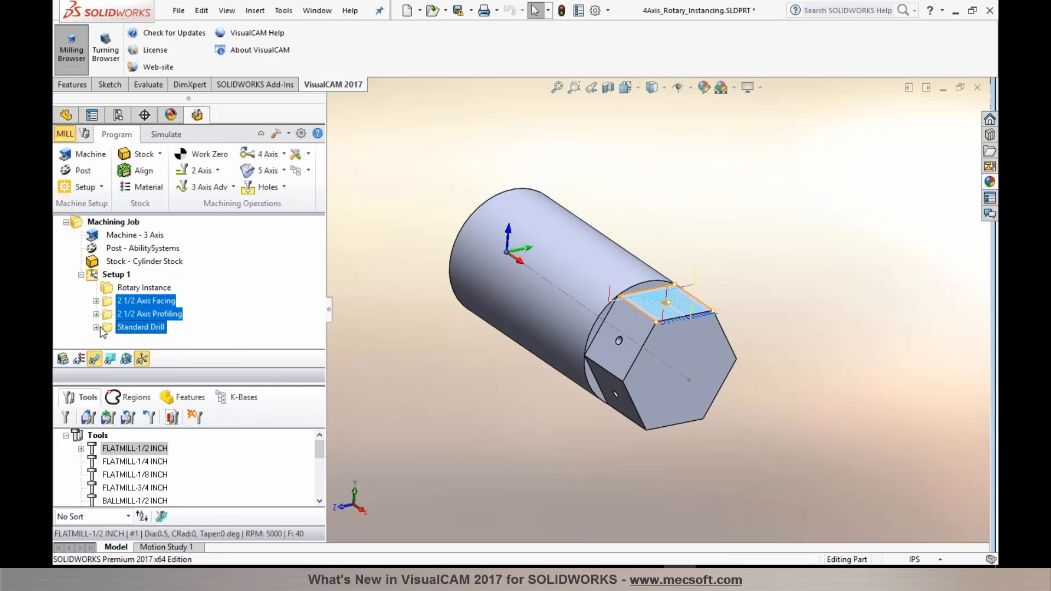
pyautogui.moveTo(105, 302); pyautogui.dragTo(113, 294)
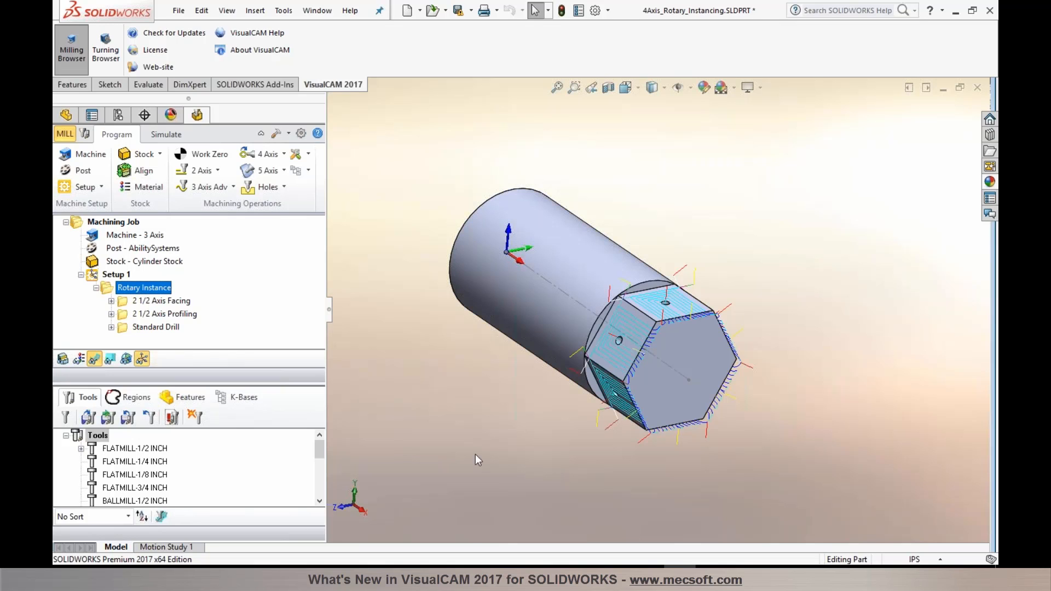
# - Simulate the Rotary Instance operations on the cylinder stock and return to programming mode
pyautogui.moveTo(542, 456)
pyautogui.mouseDown(button='middle')
pyautogui.moveTo(504, 446)
pyautogui.moveTo(476, 414)
pyautogui.moveTo(566, 426)
pyautogui.moveTo(552, 448)
pyautogui.mouseUp(button='middle')
pyautogui.click(166, 134)
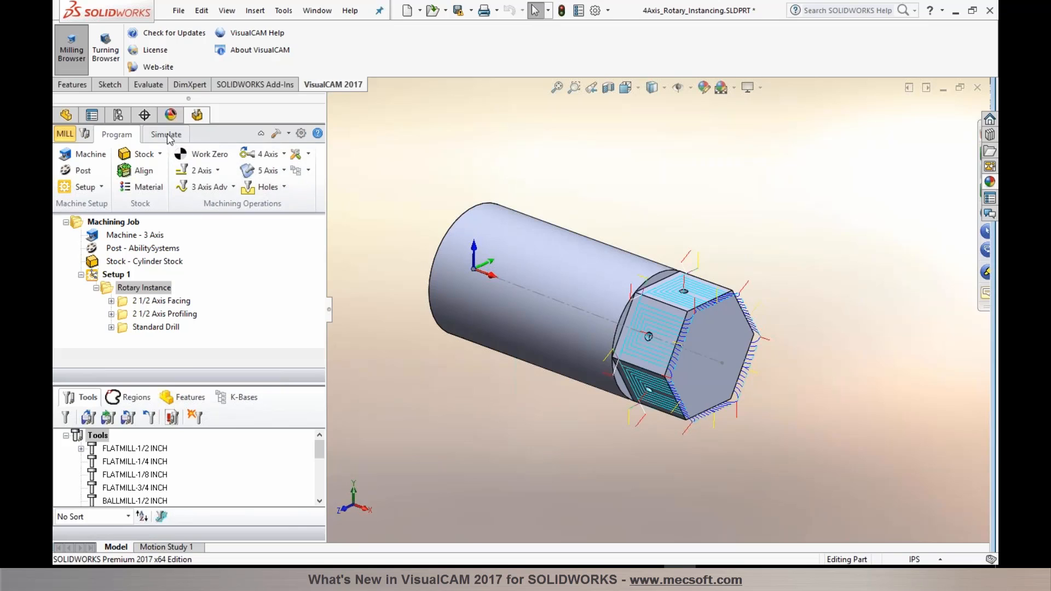
pyautogui.click(154, 156)
pyautogui.click(157, 171)
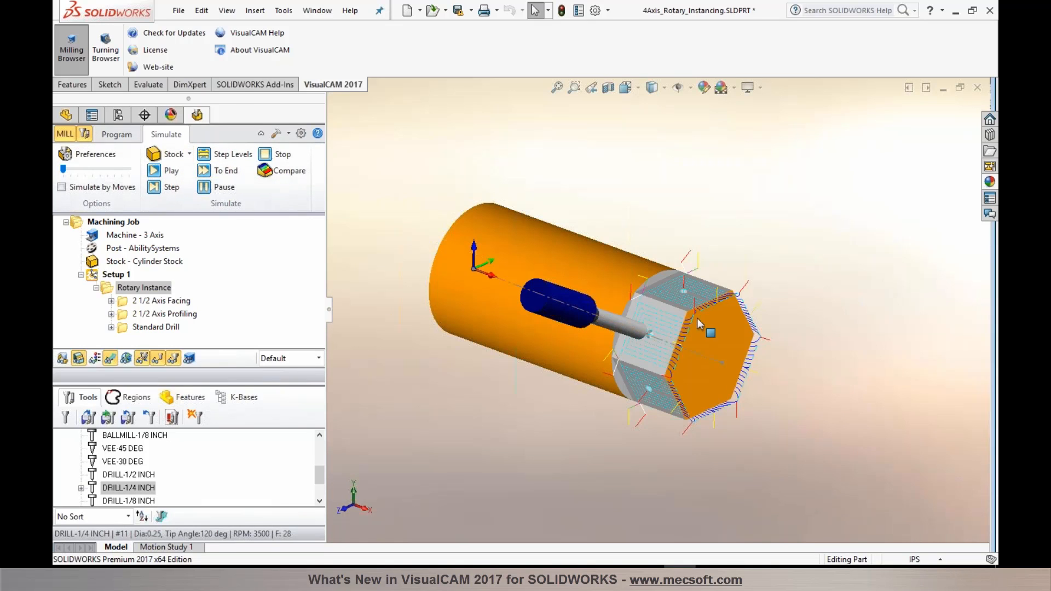
pyautogui.click(125, 137)
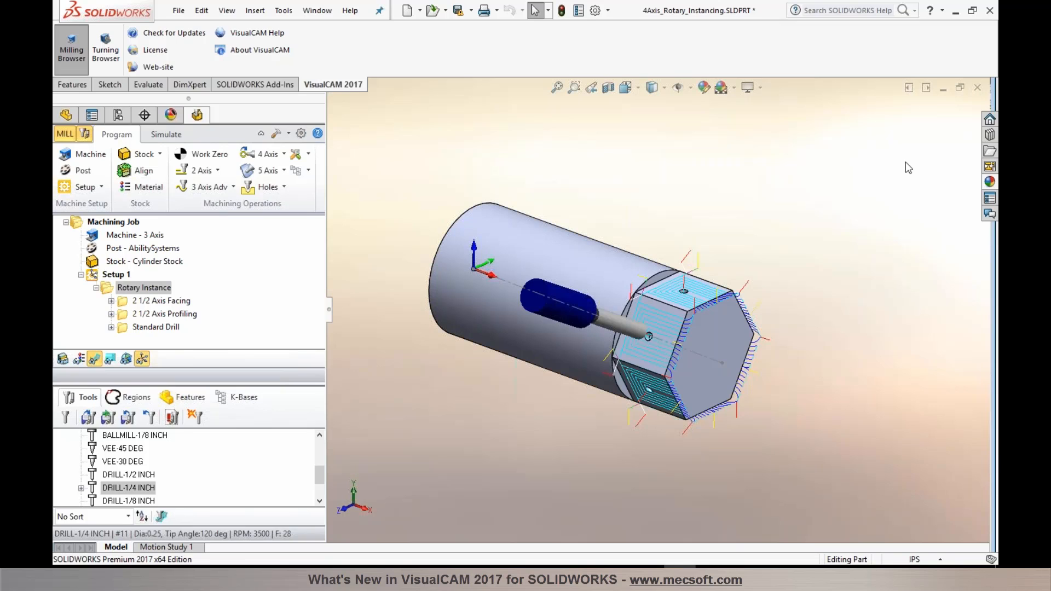
# - Examine the 2 1/2 Axis Facing toolpath on the upper hexagonal flat, including its entry and exit moves, from several angles
pyautogui.click(124, 302)
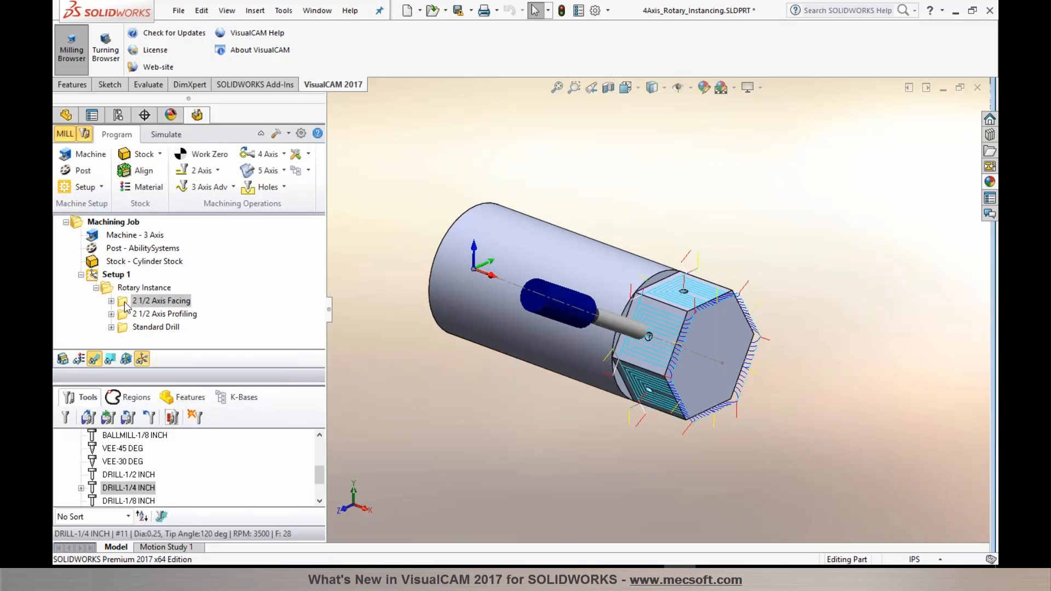
pyautogui.scroll(-3, 749, 263)
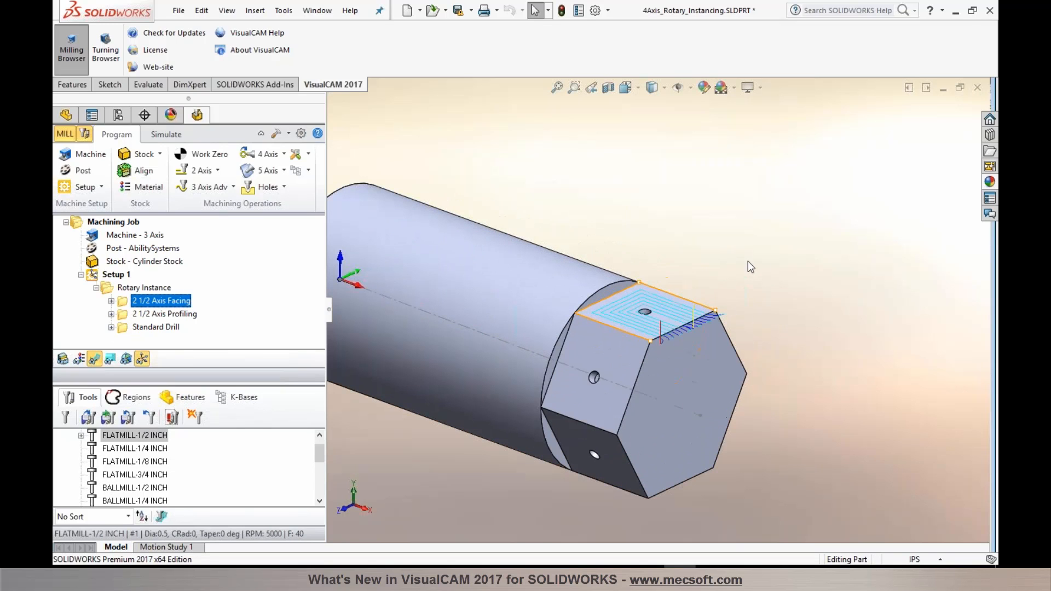
pyautogui.scroll(-2, 617, 343)
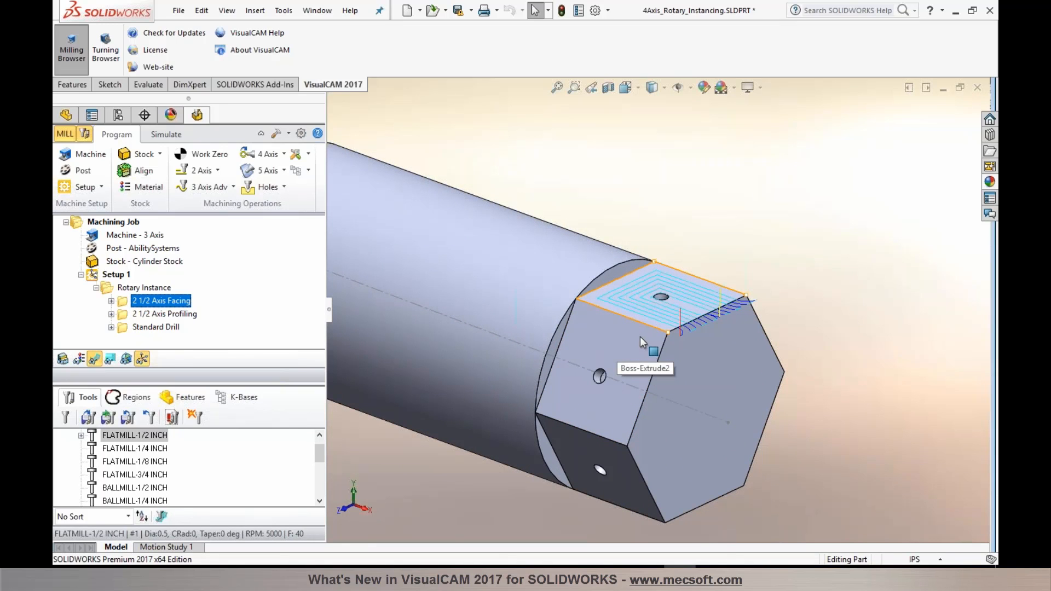
pyautogui.scroll(-1, 641, 333)
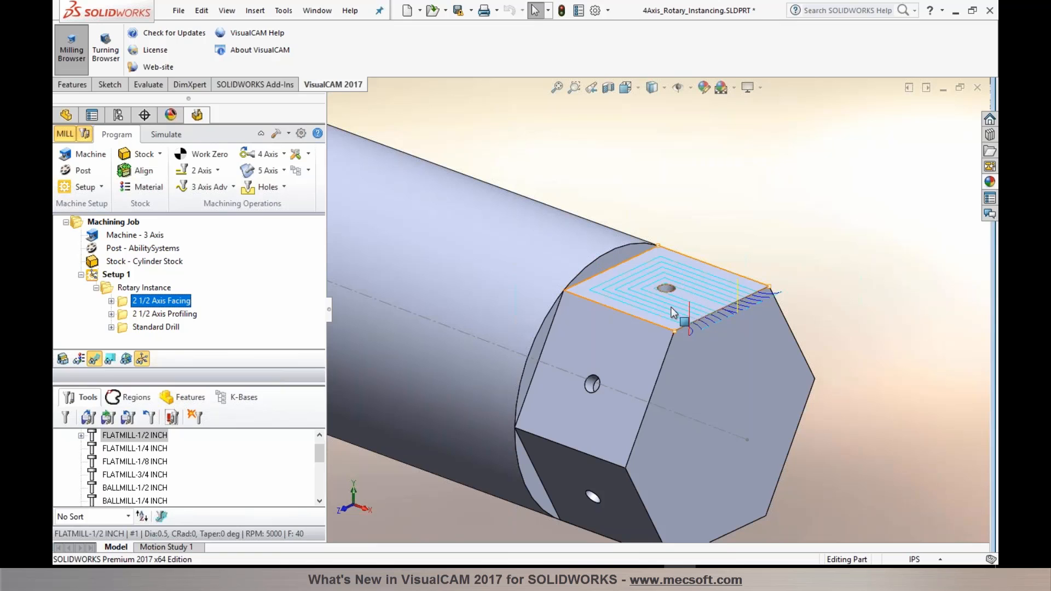
pyautogui.moveTo(685, 315); pyautogui.dragTo(675, 296, button='middle')
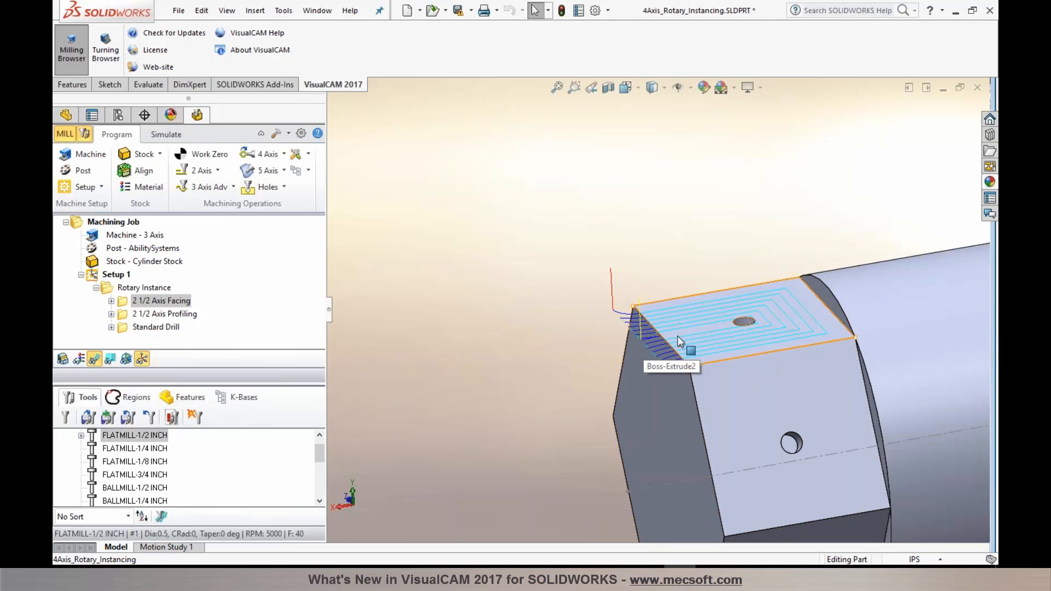
pyautogui.moveTo(679, 335); pyautogui.dragTo(701, 258, button='middle')
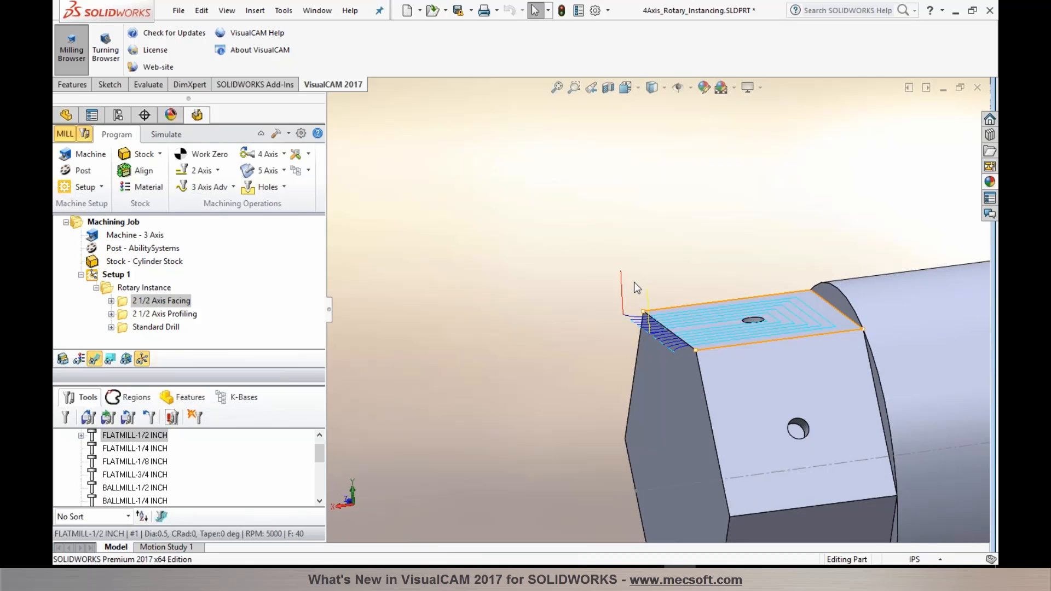
pyautogui.moveTo(622, 278); pyautogui.dragTo(746, 333, button='middle')
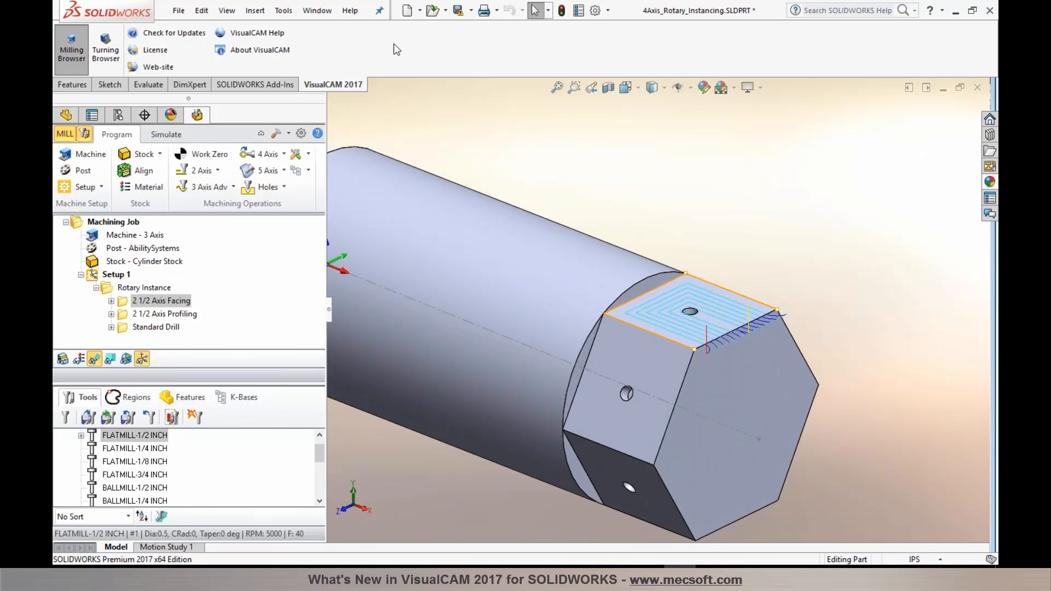
# - Open the recent part 4Ax_DriveSurfaceMachining.SLDPRT and enlarge its machining job tree to show all entries
pyautogui.click(178, 11)
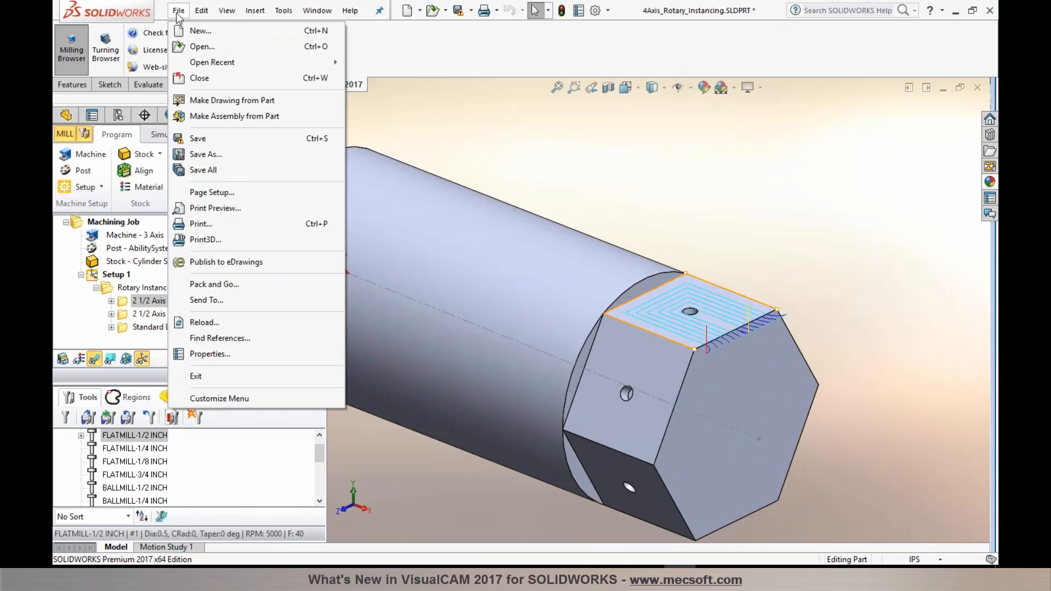
pyautogui.moveTo(223, 64)
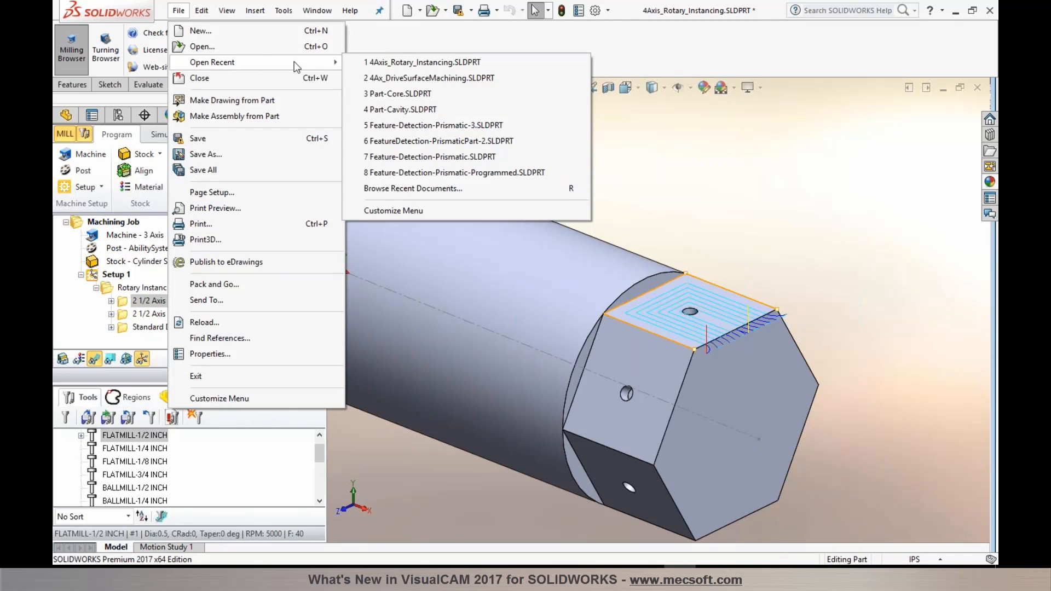
pyautogui.click(561, 78)
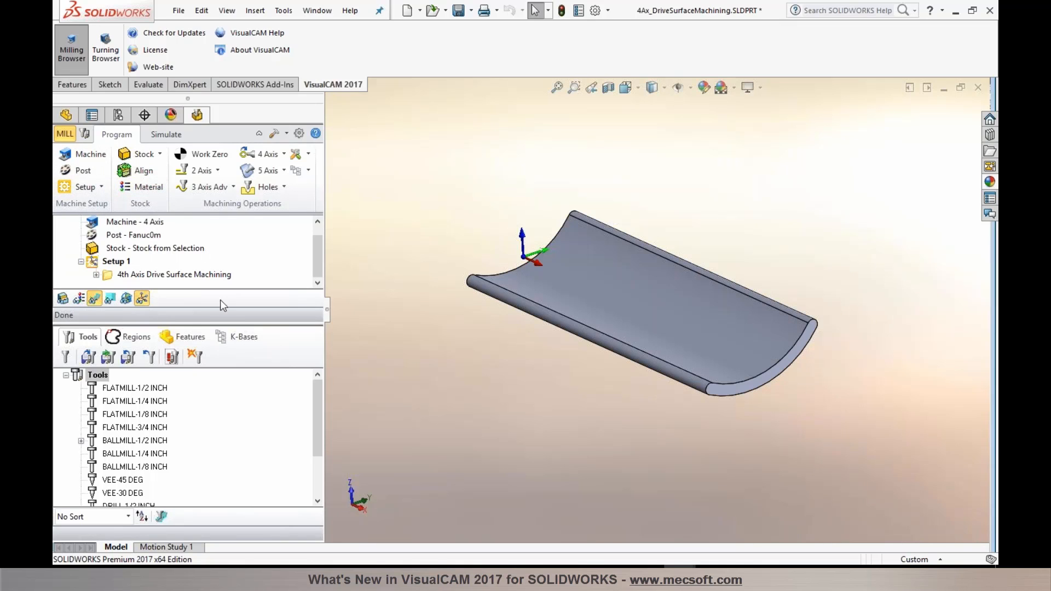
pyautogui.moveTo(221, 324); pyautogui.dragTo(221, 374)
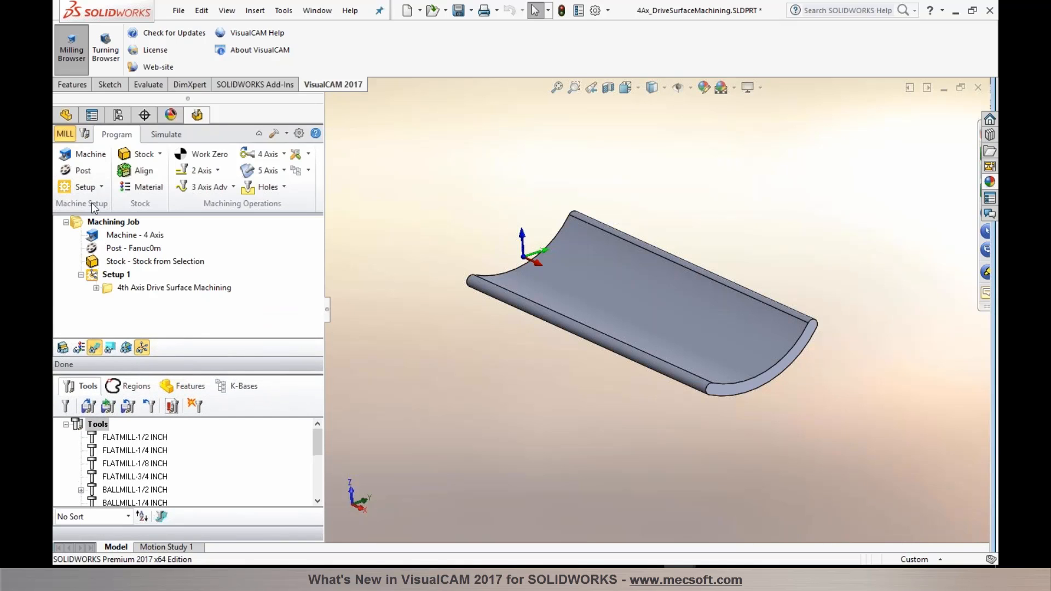
# - Edit the Fanuc0m post-processor's feed rate settings to output inverse time feedrate for 4 & 5 Axis motions
pyautogui.click(83, 171)
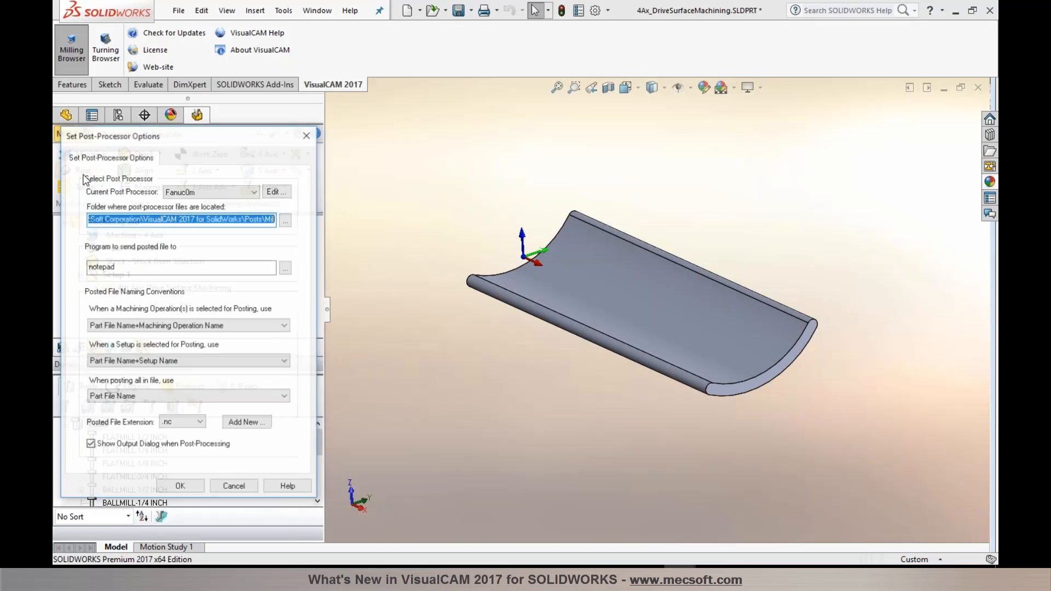
pyautogui.click(277, 191)
pyautogui.click(534, 348)
pyautogui.click(249, 162)
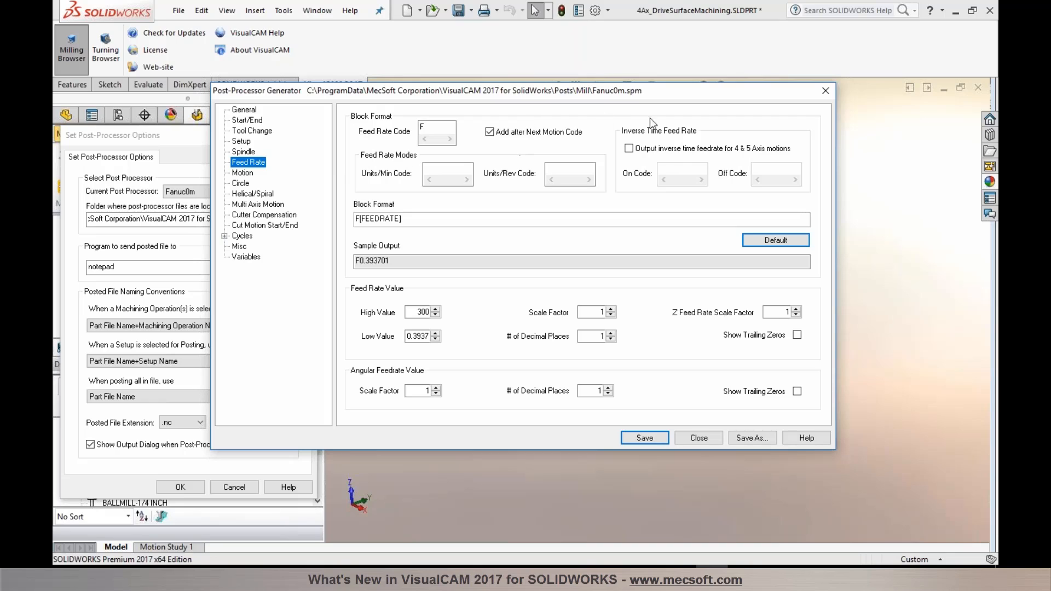
pyautogui.click(630, 151)
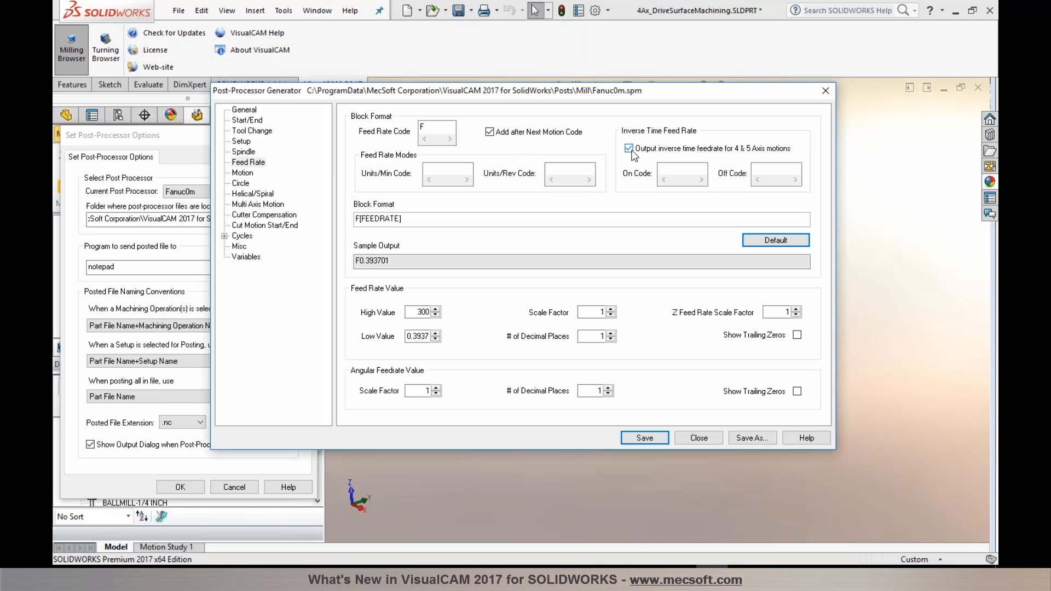
# - Set the inverse time feedrate on code to G93 and off code to G94, then save the post-processor and accept its options
pyautogui.click(670, 164)
pyautogui.write('G93')
pyautogui.click(771, 167)
pyautogui.write('G94')
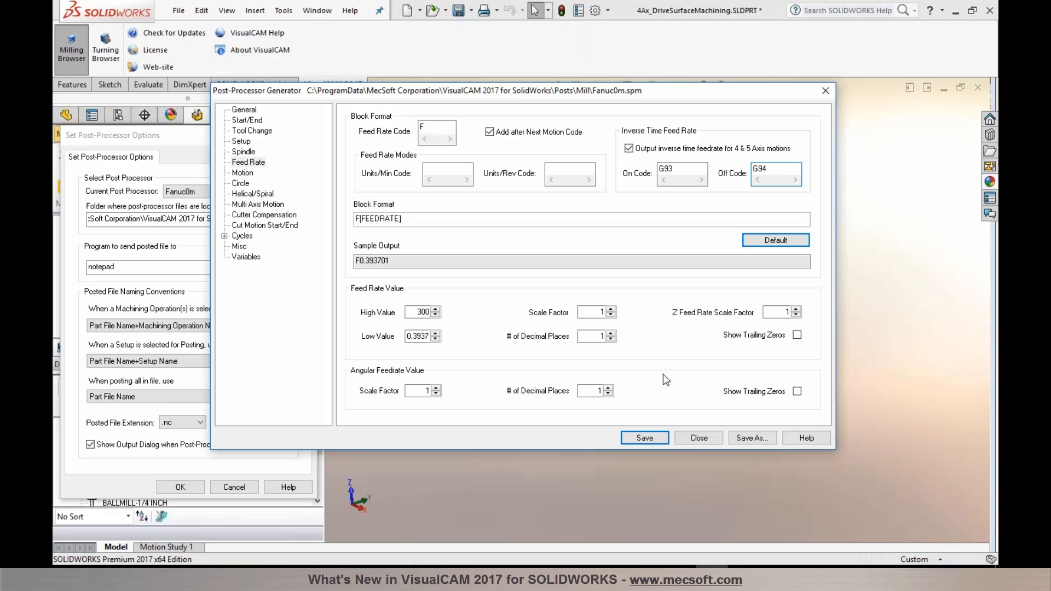
pyautogui.click(649, 436)
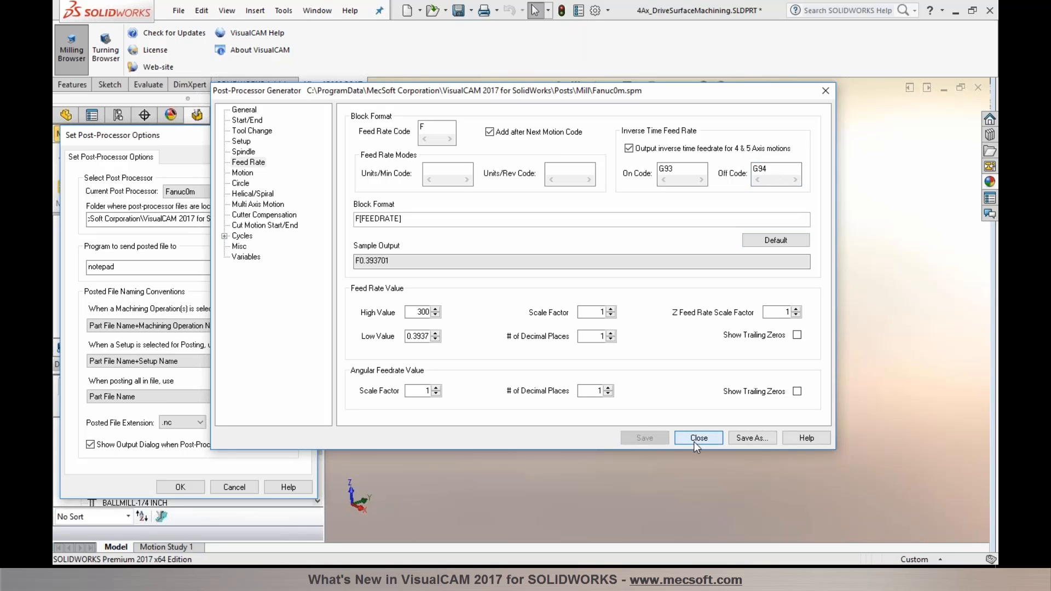
pyautogui.click(694, 441)
pyautogui.click(186, 486)
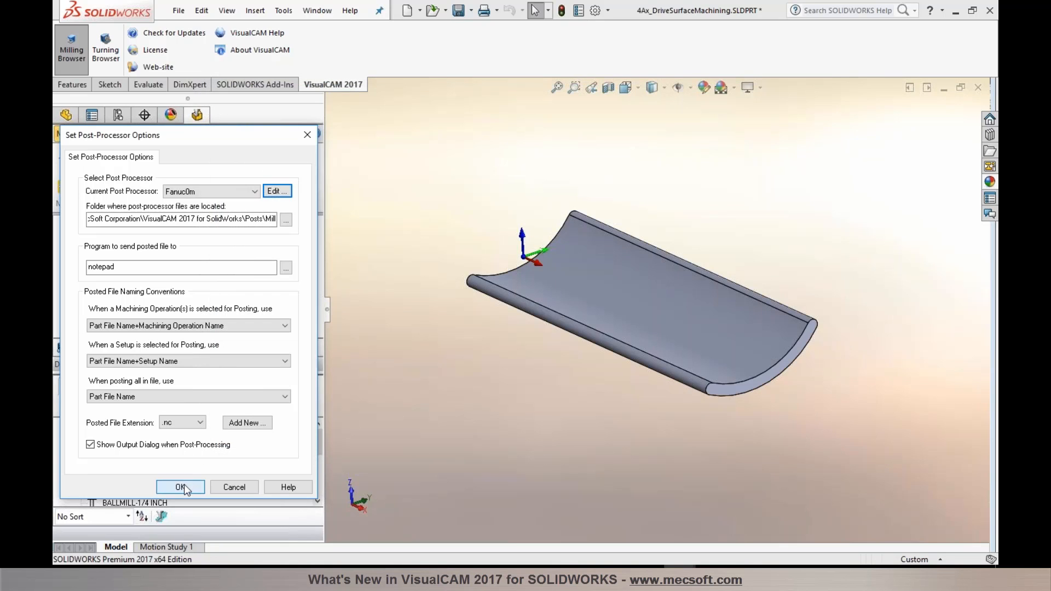
# - Post the 4th Axis Drive Surface Machining operation to an .nc file with the Fanuc0m post-processor
pyautogui.click(160, 291)
pyautogui.rightClick(159, 291)
pyautogui.press('Escape')
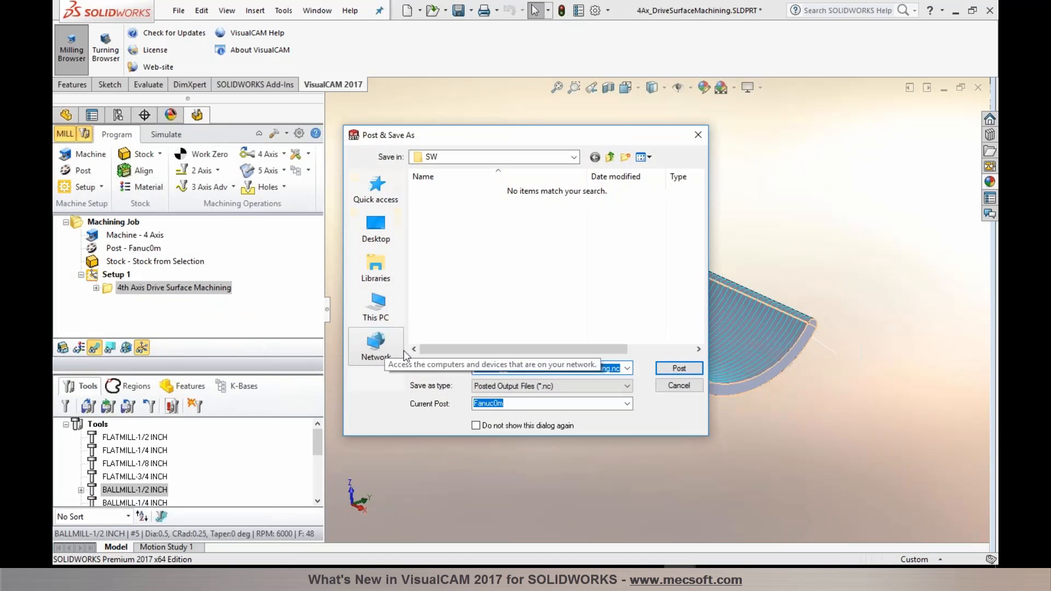
pyautogui.click(669, 367)
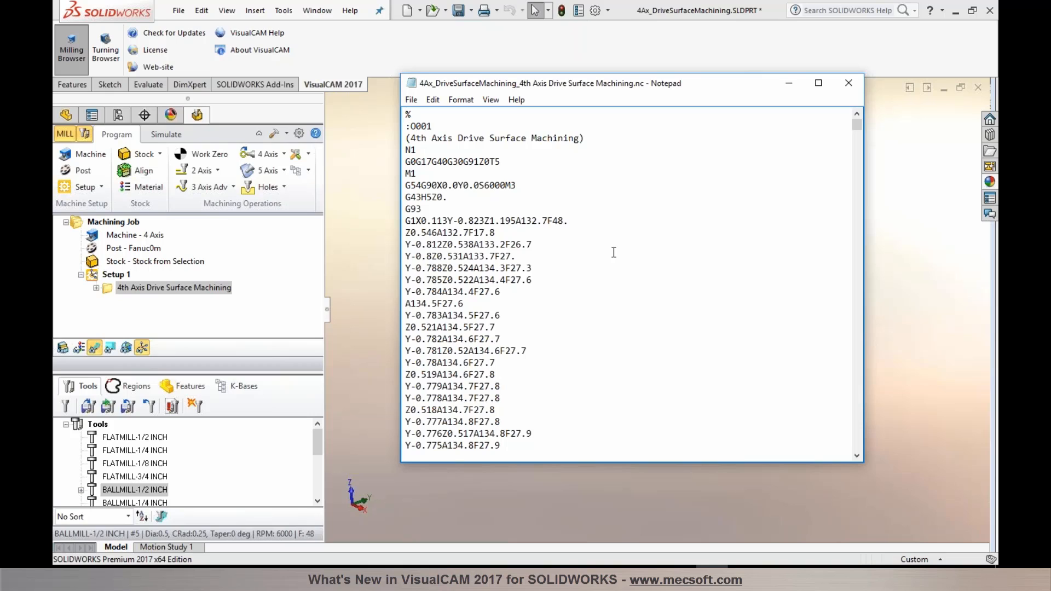
# - Examine the posted G-code from start to end for the G93 and G94 codes and per-line feedrates, then close the file
pyautogui.moveTo(422, 209); pyautogui.dragTo(405, 209)
pyautogui.click(405, 209)
pyautogui.moveTo(406, 209); pyautogui.dragTo(425, 210)
pyautogui.click(549, 221)
pyautogui.click(539, 268)
pyautogui.scroll(-1, 539, 271)
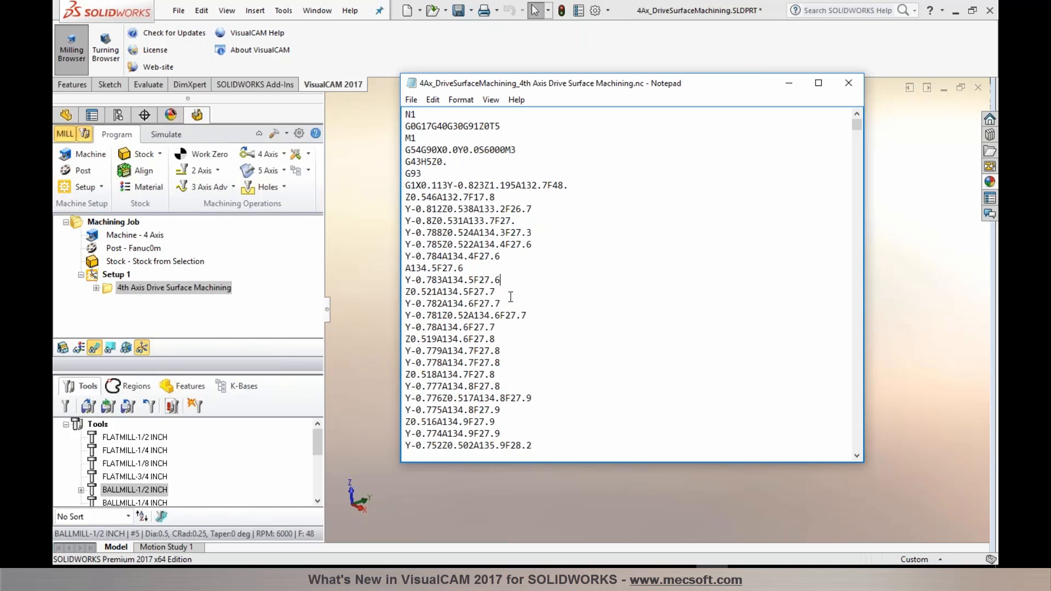
pyautogui.click(534, 324)
pyautogui.scroll(-2, 534, 324)
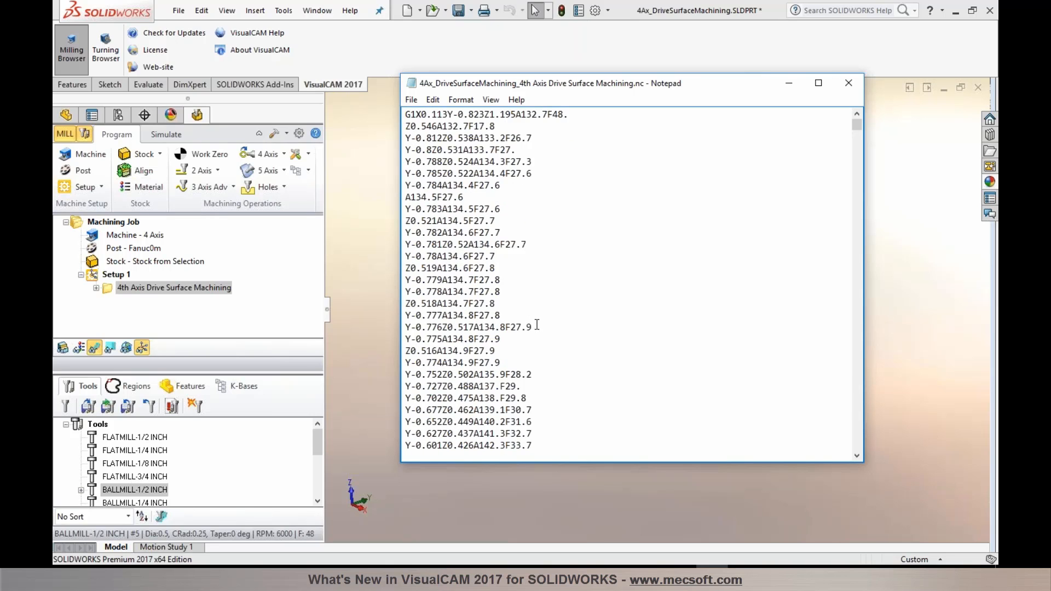
pyautogui.scroll(-2, 537, 324)
pyautogui.moveTo(859, 127); pyautogui.dragTo(856, 444)
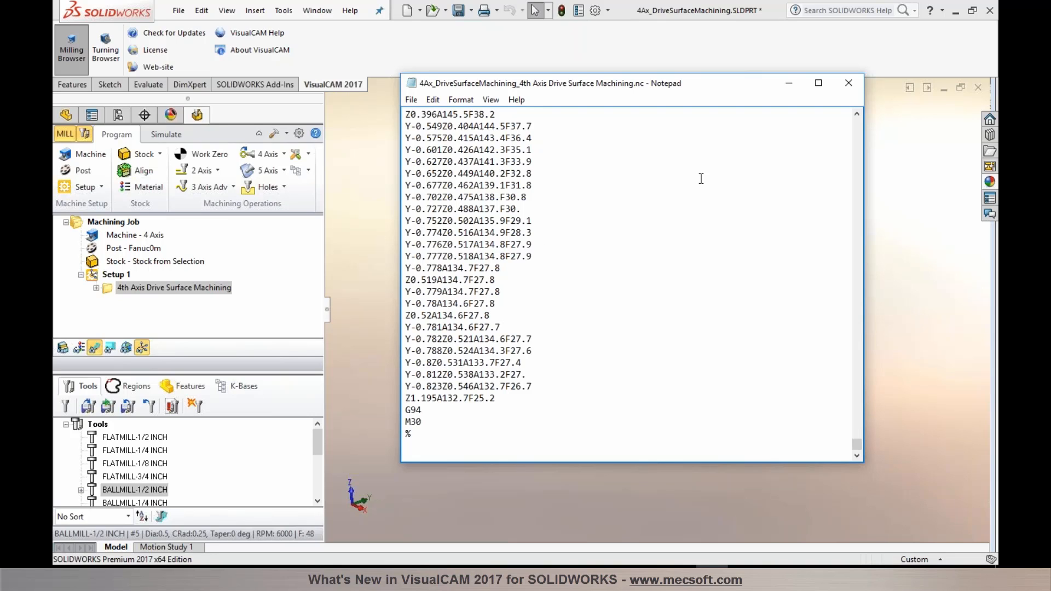
pyautogui.click(849, 85)
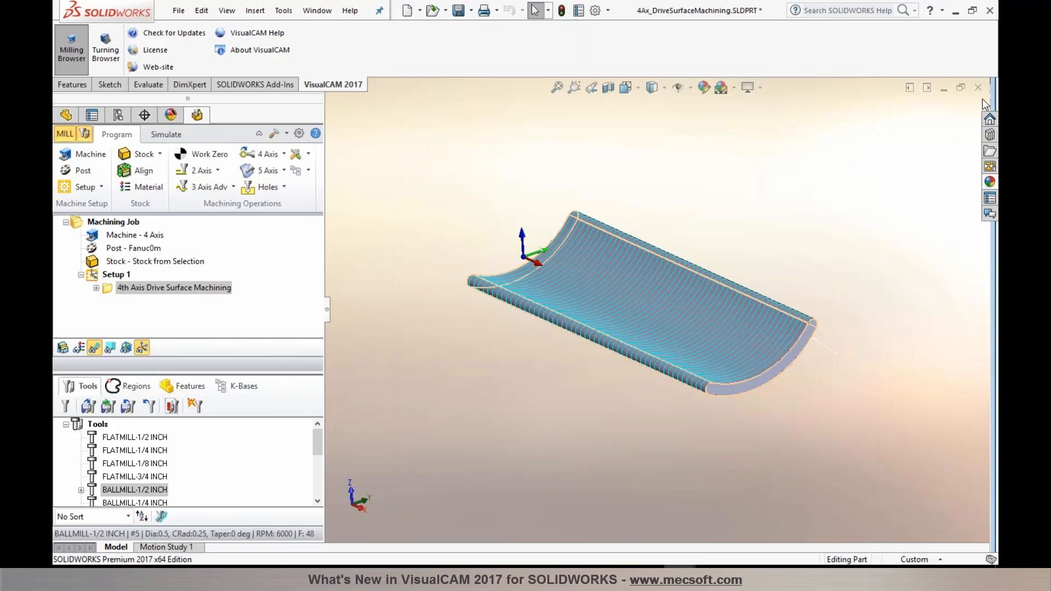
# - Close both the drive surface part and the rotary instancing part without saving changes
pyautogui.click(979, 88)
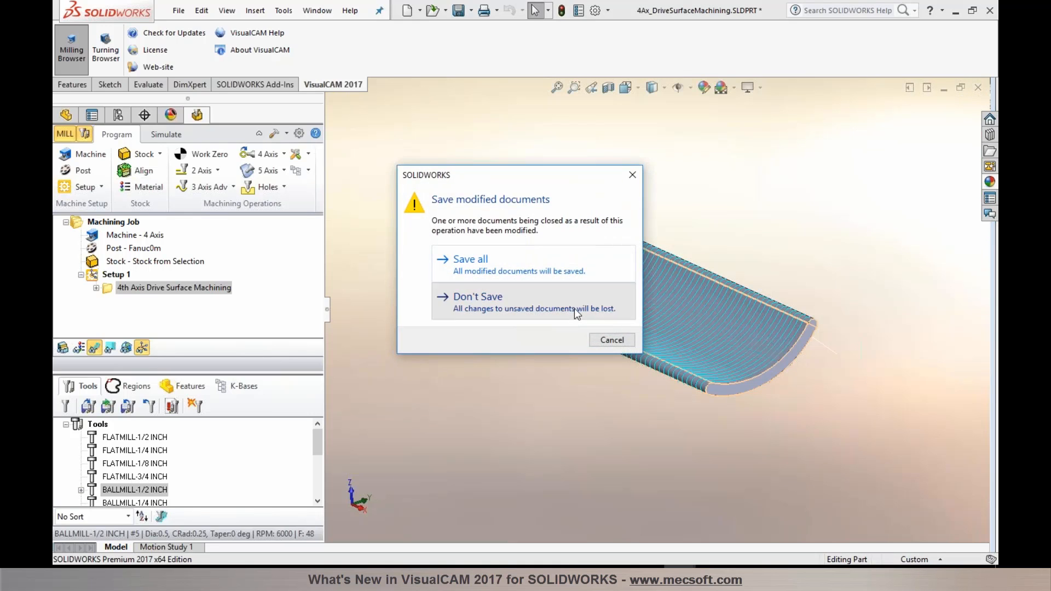
pyautogui.click(574, 308)
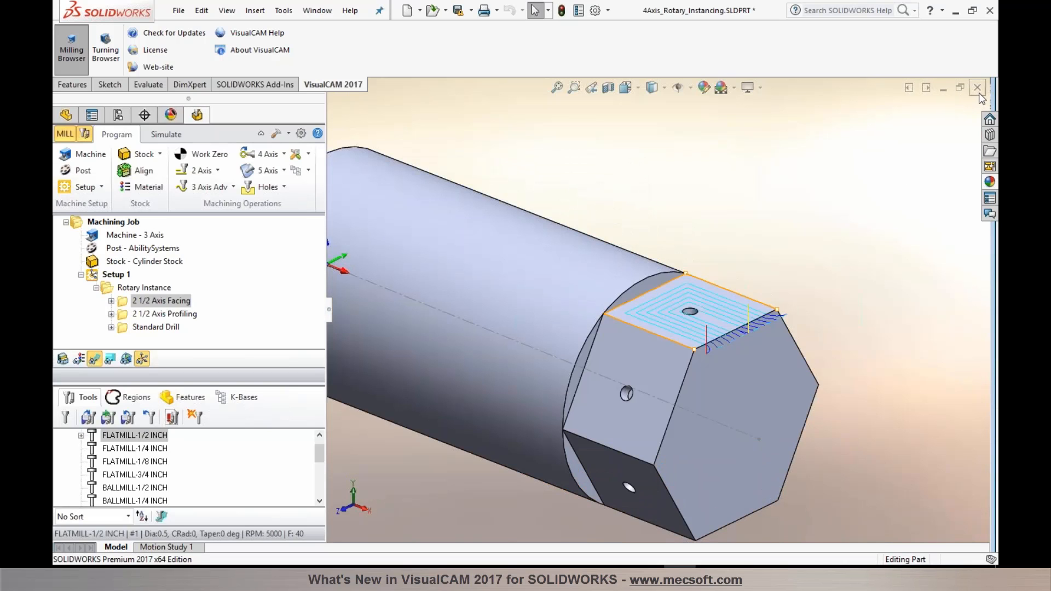
pyautogui.click(979, 93)
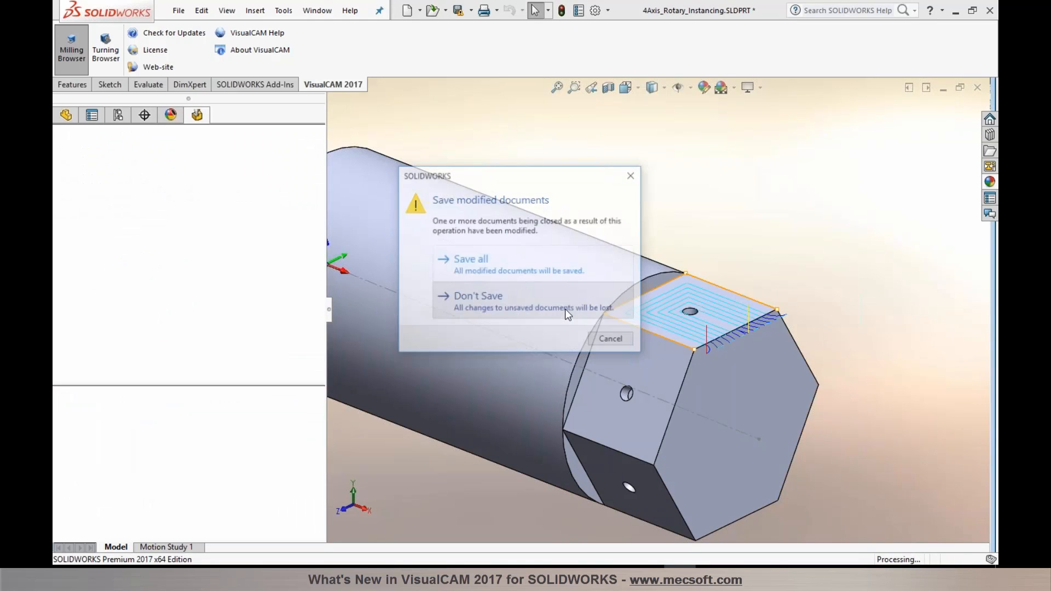
pyautogui.click(565, 309)
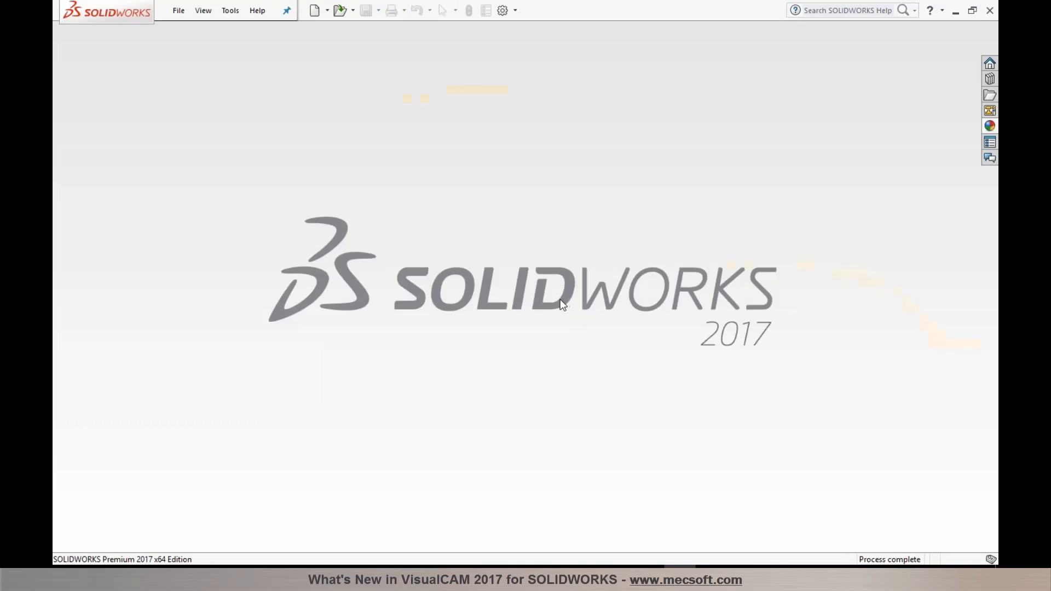
# - Open the part Feedrate_Optimization.SLDPRT and enlarge its machining job tree
pyautogui.click(341, 11)
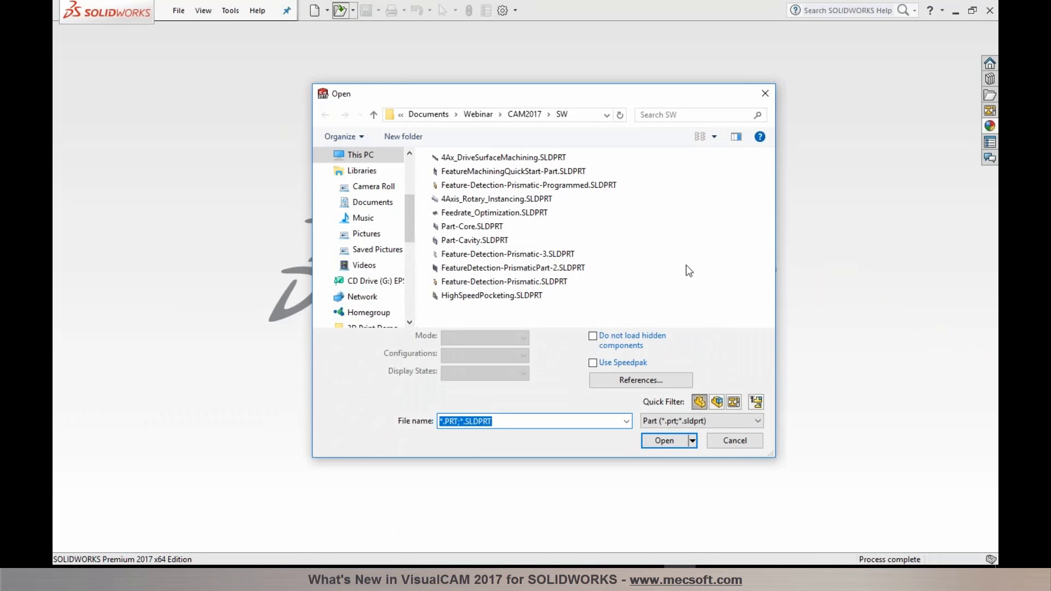
pyautogui.click(504, 212)
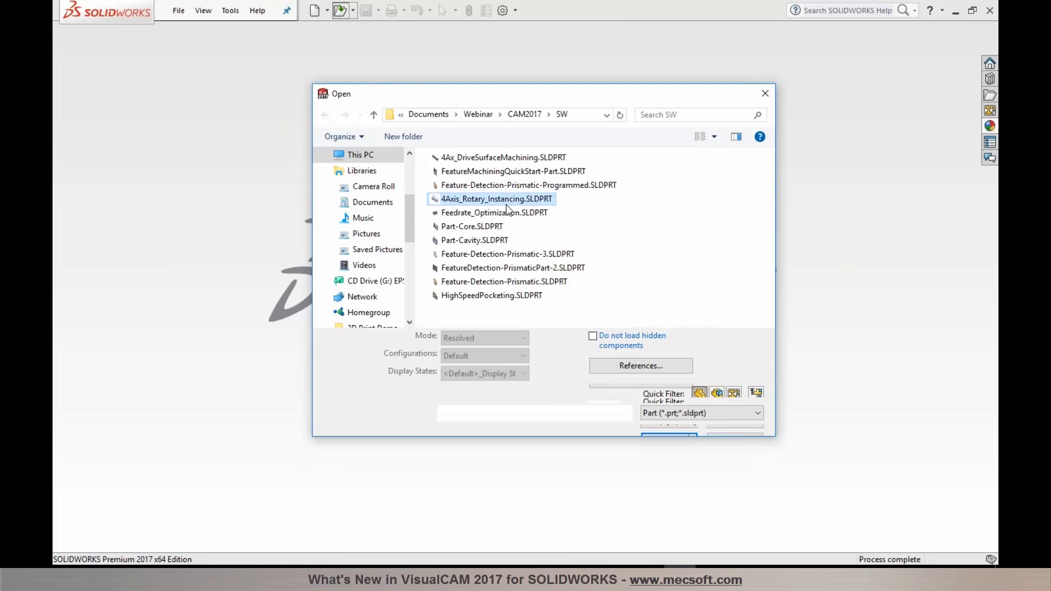
pyautogui.click(676, 421)
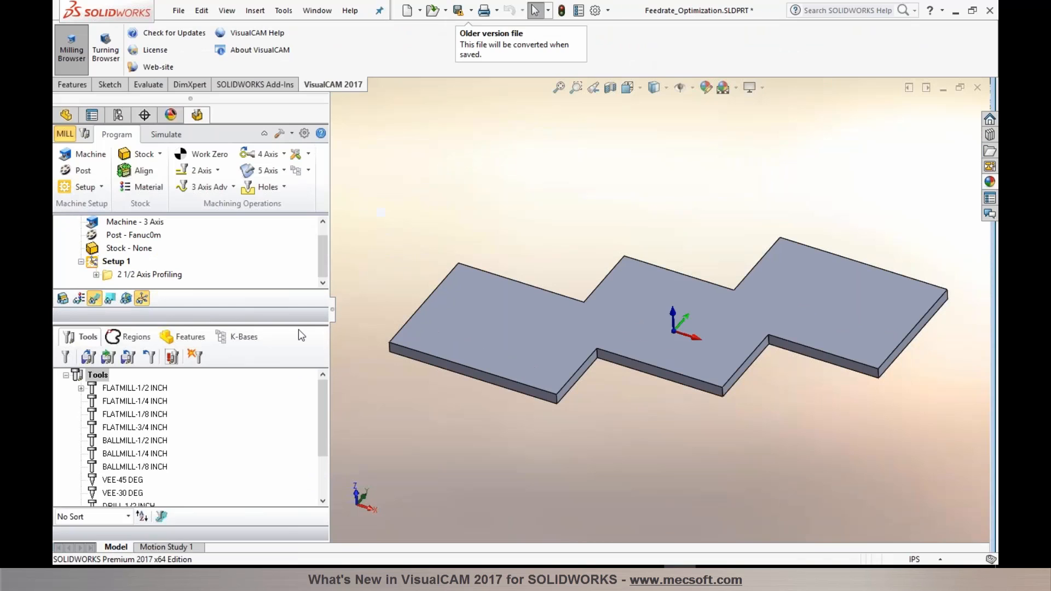
pyautogui.moveTo(279, 324); pyautogui.dragTo(279, 396)
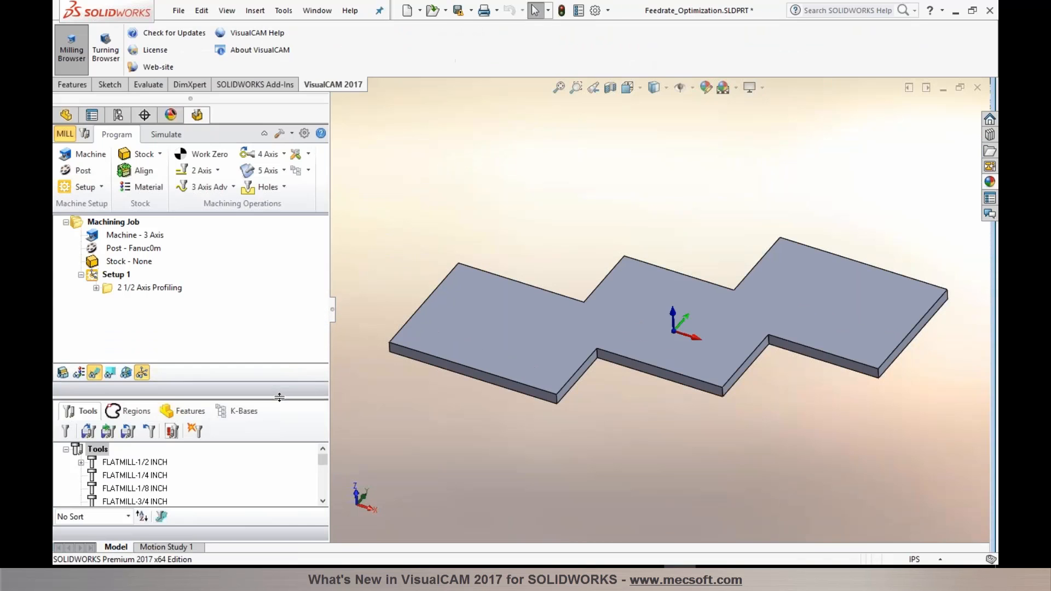
# - Expand the 2 1/2 Axis Profiling operation in Setup 1 and open its toolpath in the toolpath editor with an enlarged motion list
pyautogui.click(134, 289)
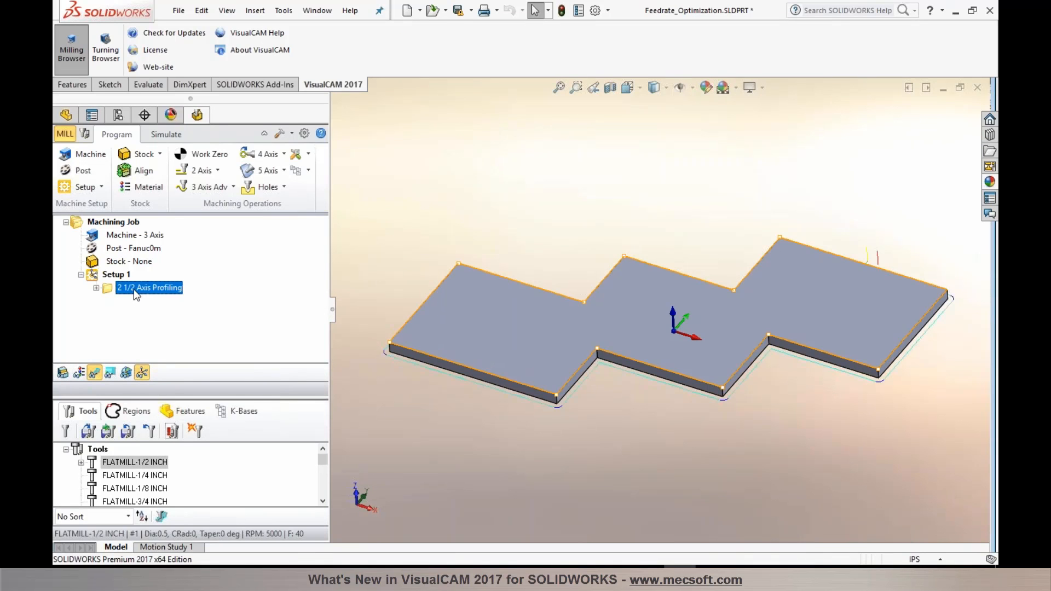
pyautogui.click(97, 288)
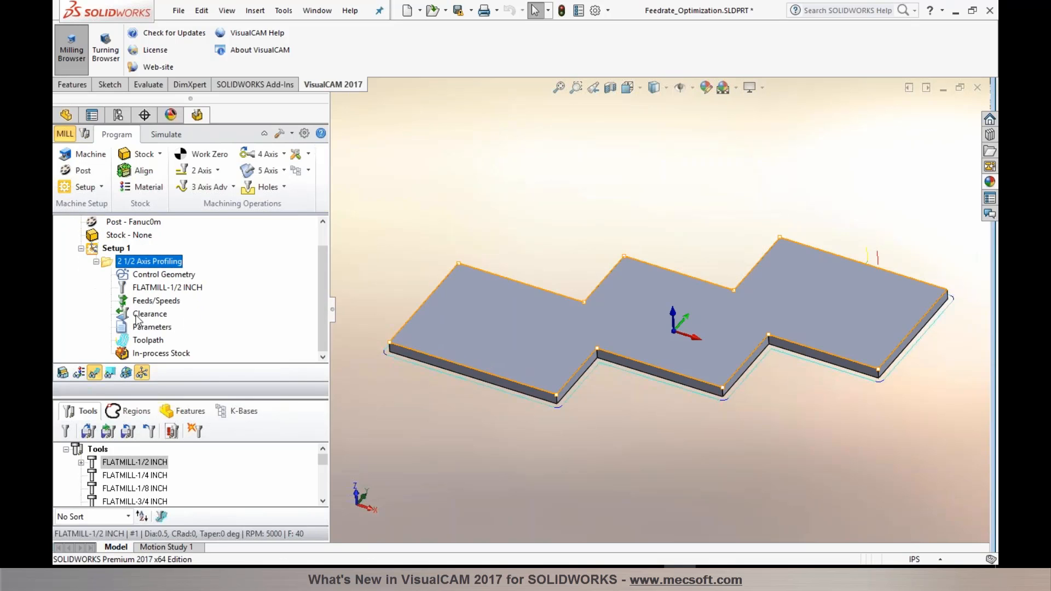
pyautogui.moveTo(646, 419)
pyautogui.mouseDown(button='middle')
pyautogui.moveTo(641, 455)
pyautogui.moveTo(641, 432)
pyautogui.mouseUp(button='middle')
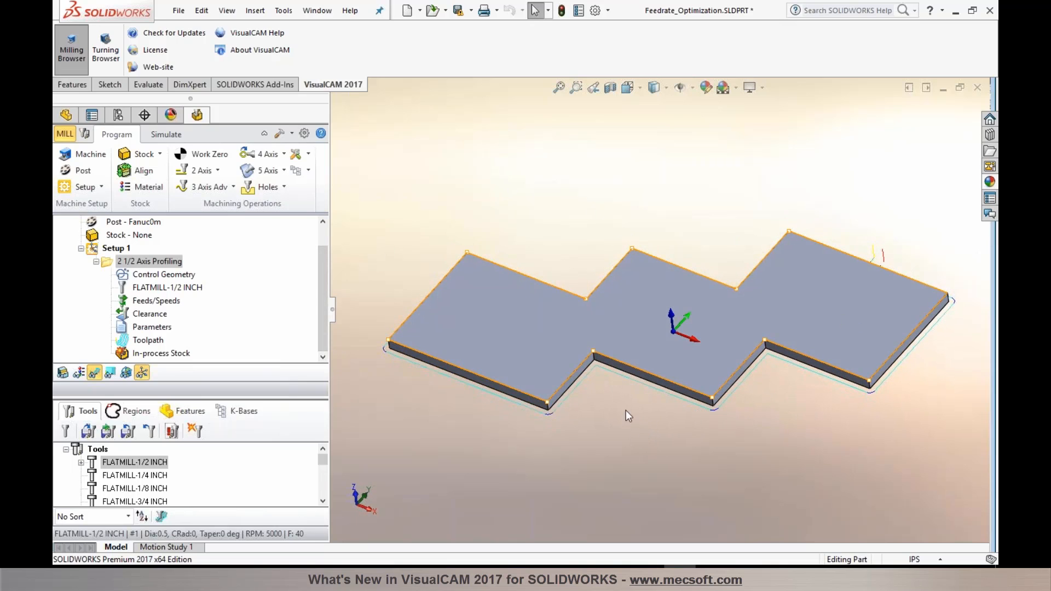
pyautogui.click(126, 345)
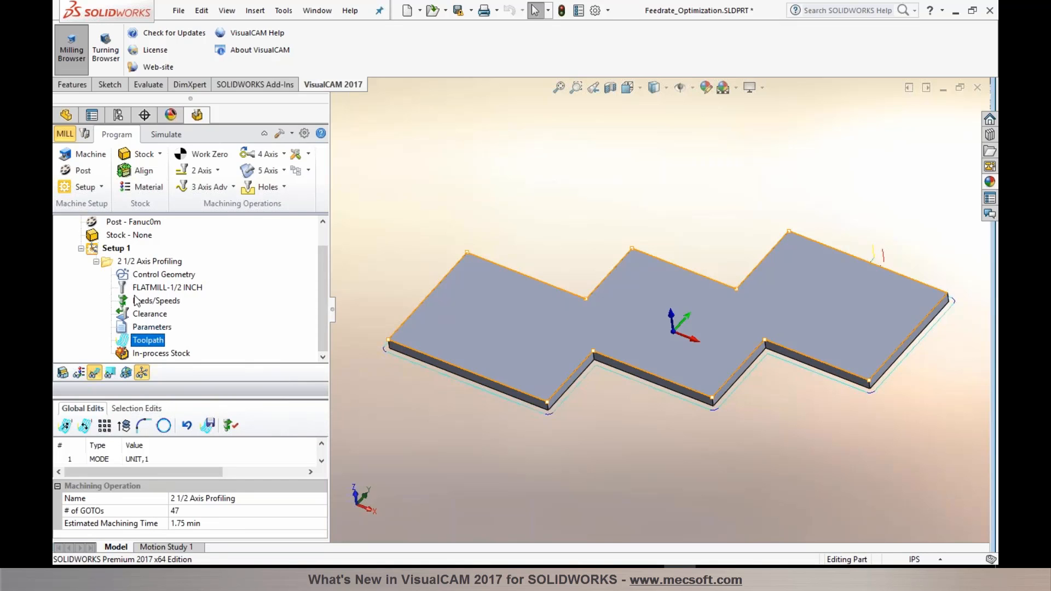
pyautogui.moveTo(146, 397); pyautogui.dragTo(154, 283)
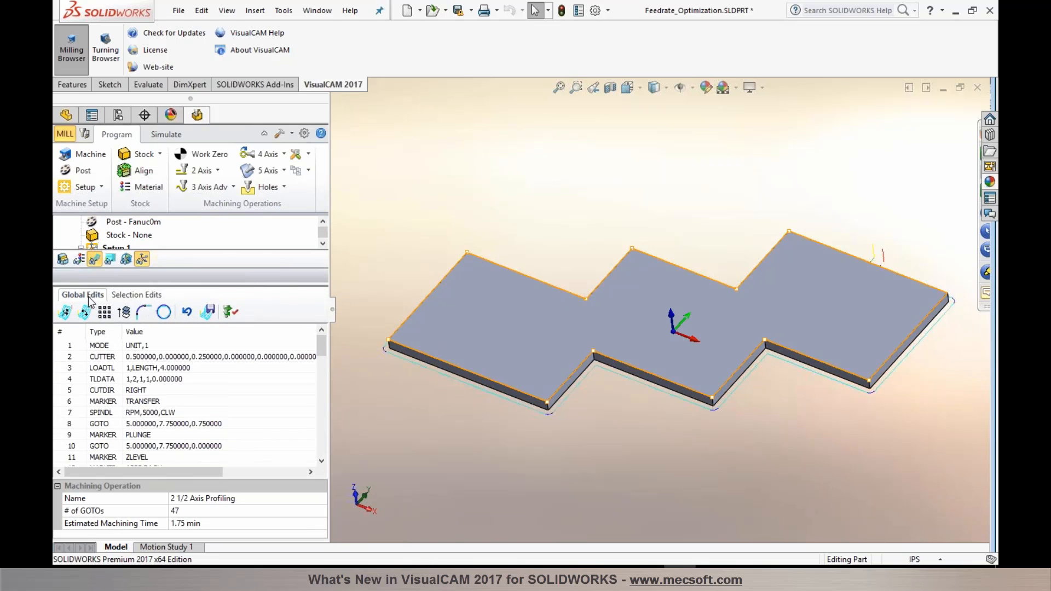
# - Apply Feedrate Optimization to the profiling toolpath with limiting corner angle 90, distances 0.5 before and after corners, and feed-rate reduction 0.25
pyautogui.click(233, 313)
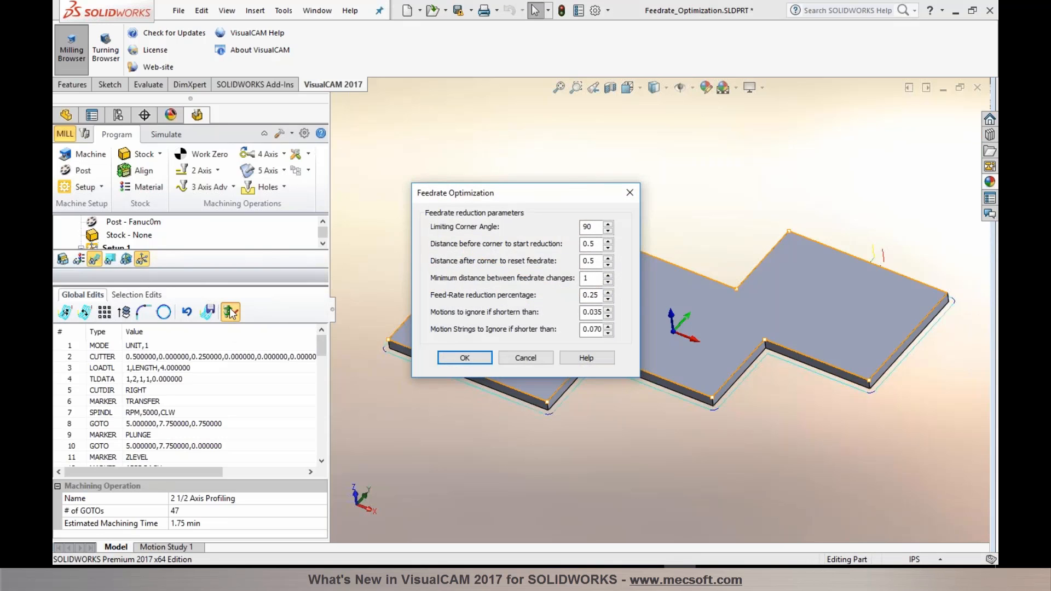
pyautogui.moveTo(456, 198); pyautogui.dragTo(288, 189)
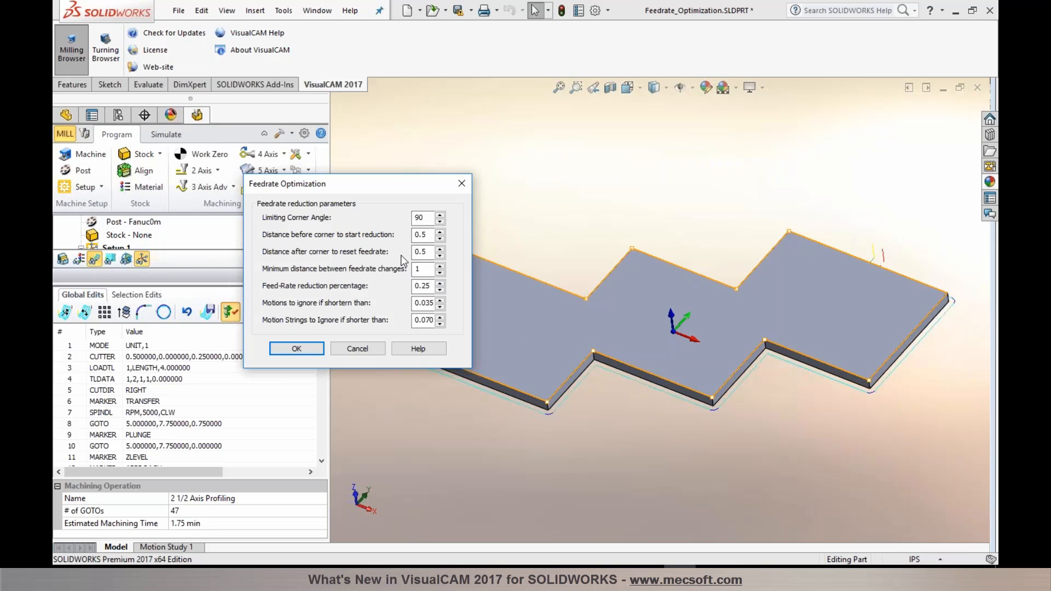
pyautogui.click(428, 237)
pyautogui.moveTo(430, 285); pyautogui.dragTo(397, 284)
pyautogui.click(416, 302)
pyautogui.click(420, 320)
pyautogui.click(308, 347)
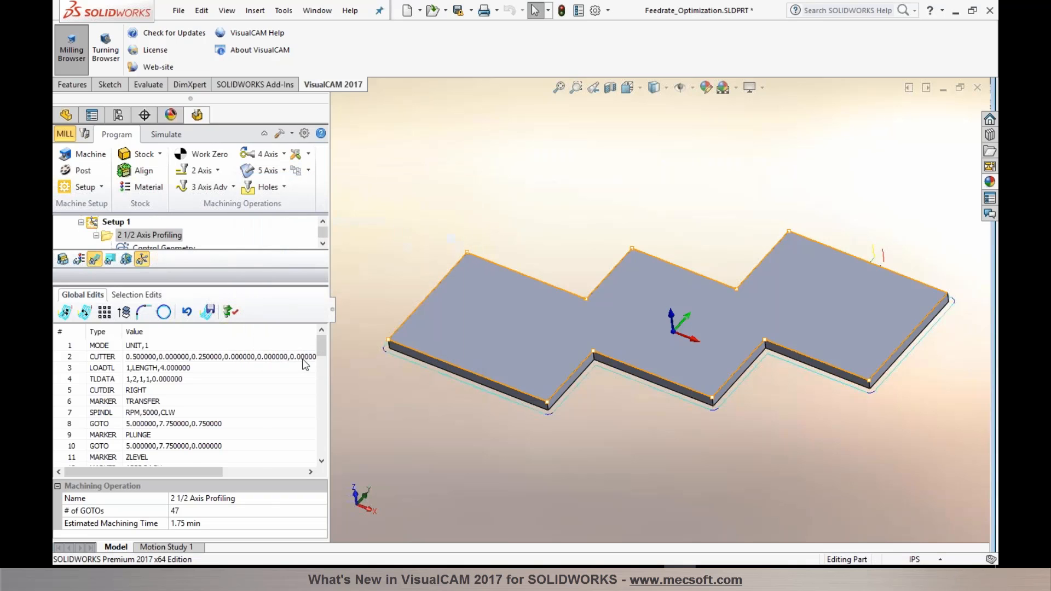
# - Widen the type column of the toolpath motion list and examine the feed change and restore entries around the corner
pyautogui.scroll(-2, 301, 361)
pyautogui.scroll(-6, 302, 366)
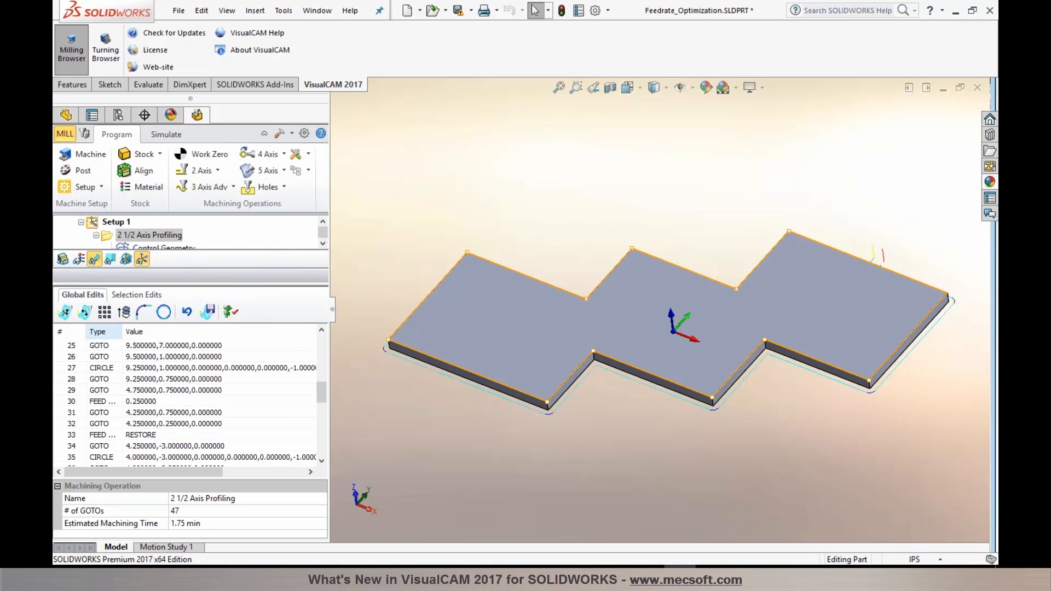
pyautogui.moveTo(121, 327); pyautogui.dragTo(151, 327)
pyautogui.click(133, 436)
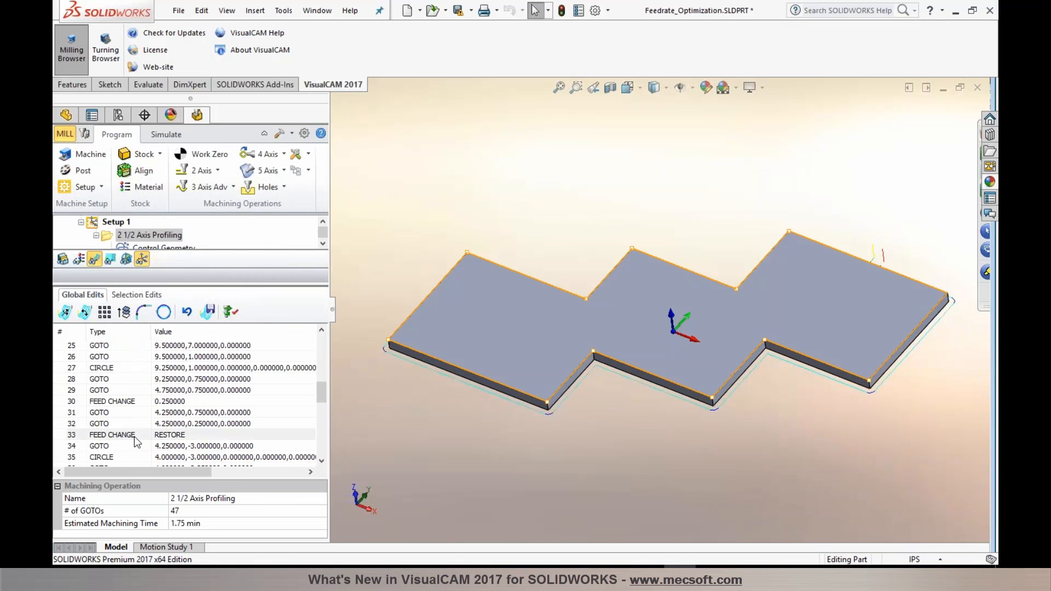
pyautogui.click(164, 403)
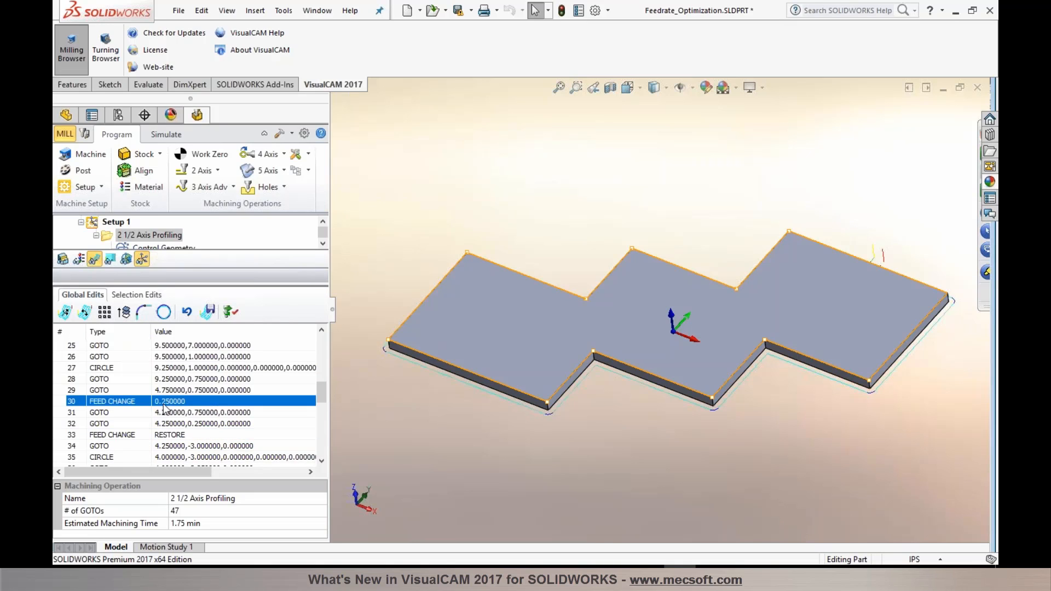
# - Post the 2 1/2 Axis Profiling operation with the Fanuc0m post as Feedrate_Optimization_2 1_2 Axis Profiling.nc
pyautogui.click(165, 437)
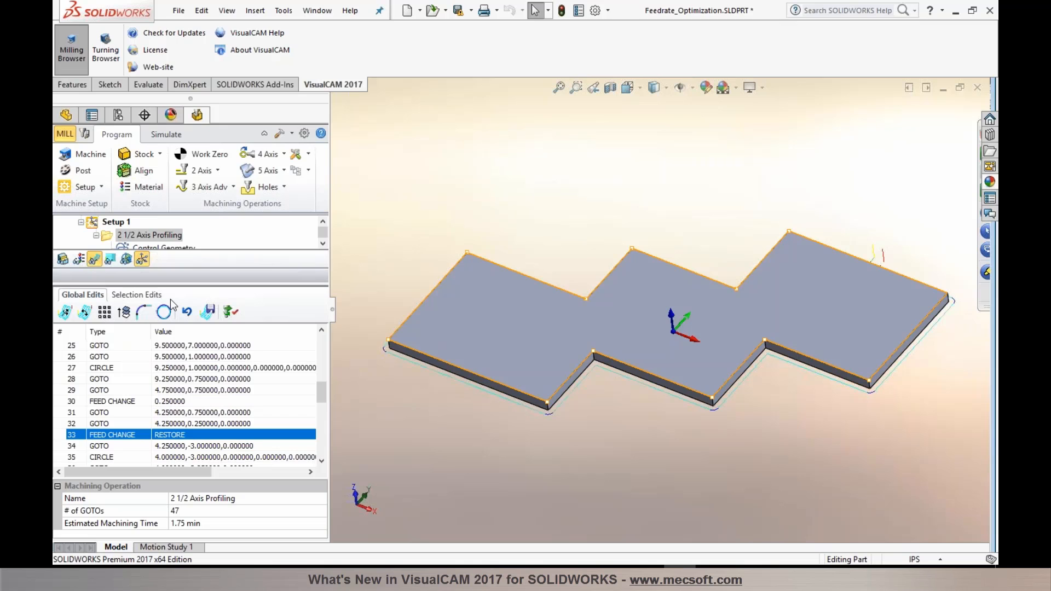
pyautogui.rightClick(136, 236)
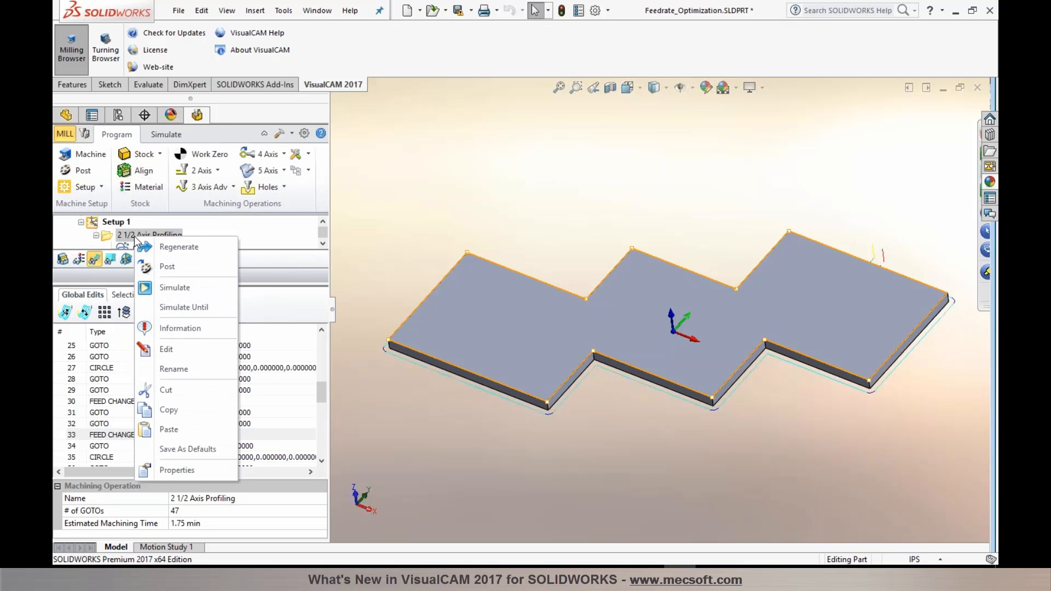
pyautogui.click(146, 267)
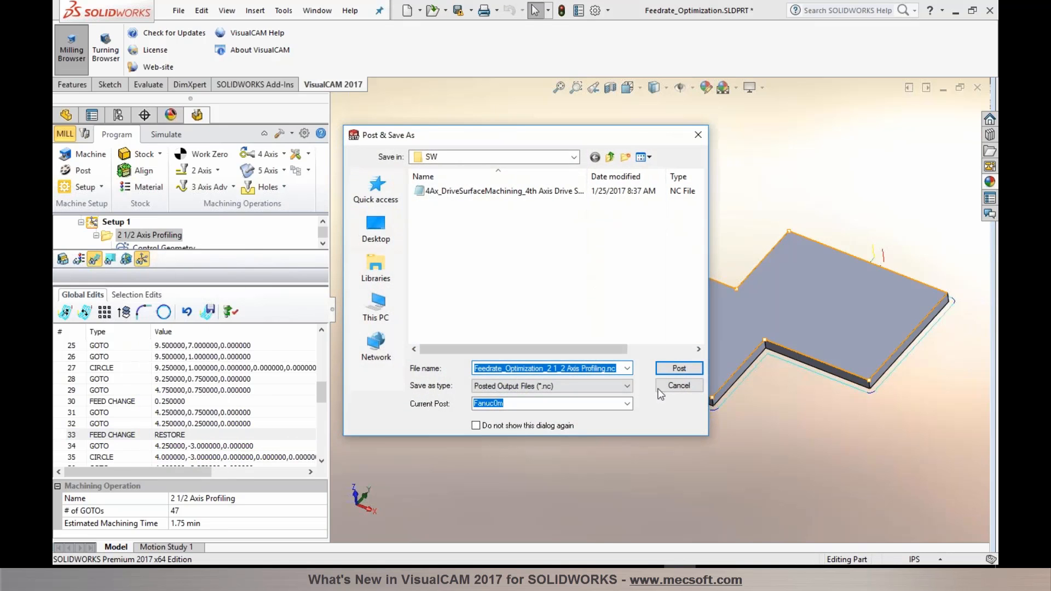
pyautogui.click(679, 370)
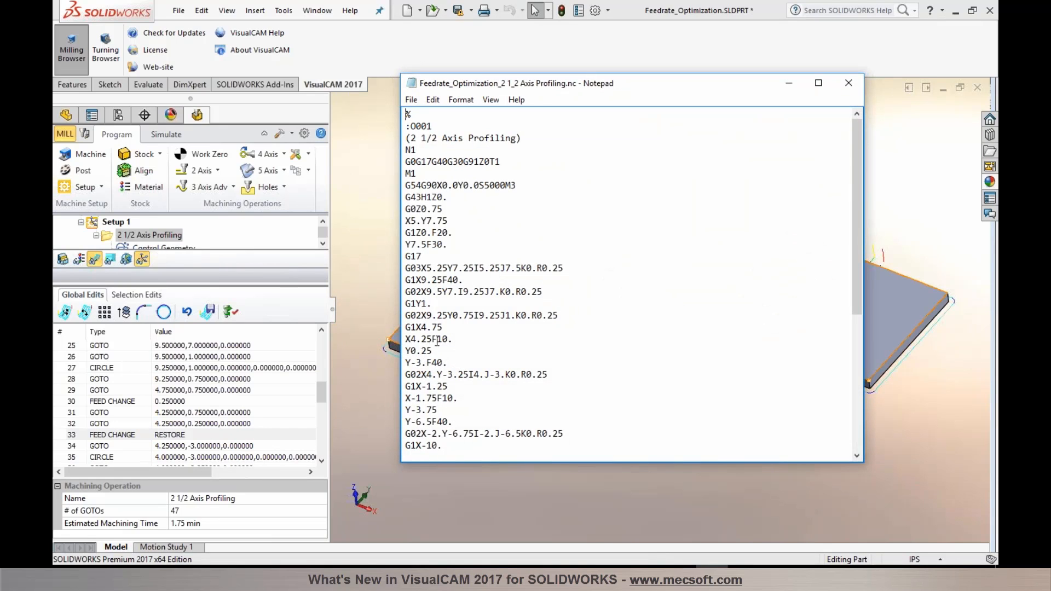
# - Highlight the X4.25F10. and Y-3.F40. feedrate lines in the posted code, look through the remaining code and close the file
pyautogui.moveTo(452, 339); pyautogui.dragTo(406, 337)
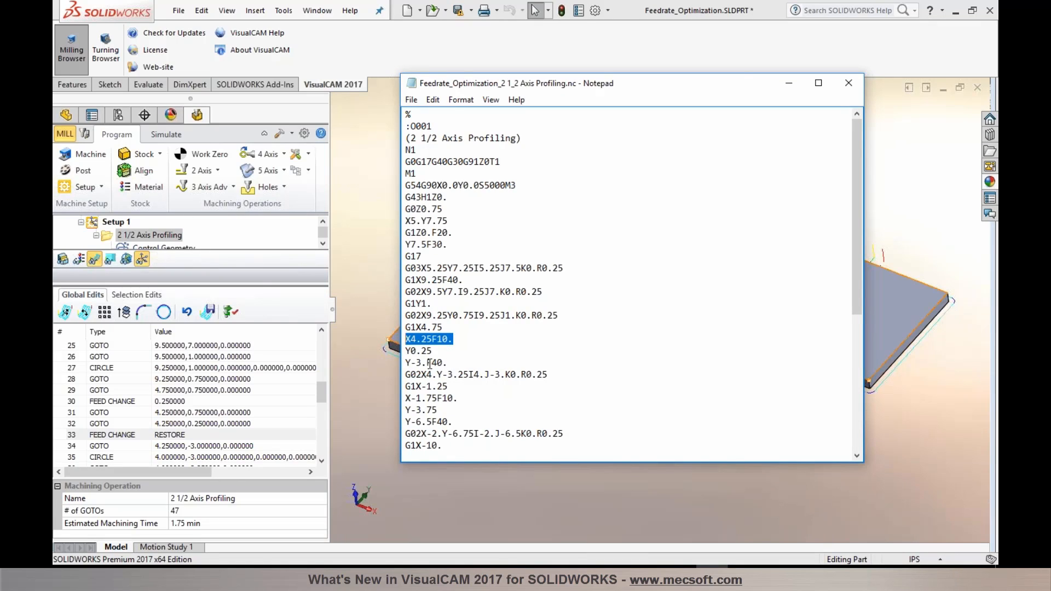
pyautogui.moveTo(448, 363); pyautogui.dragTo(404, 336)
pyautogui.moveTo(449, 363); pyautogui.dragTo(406, 363)
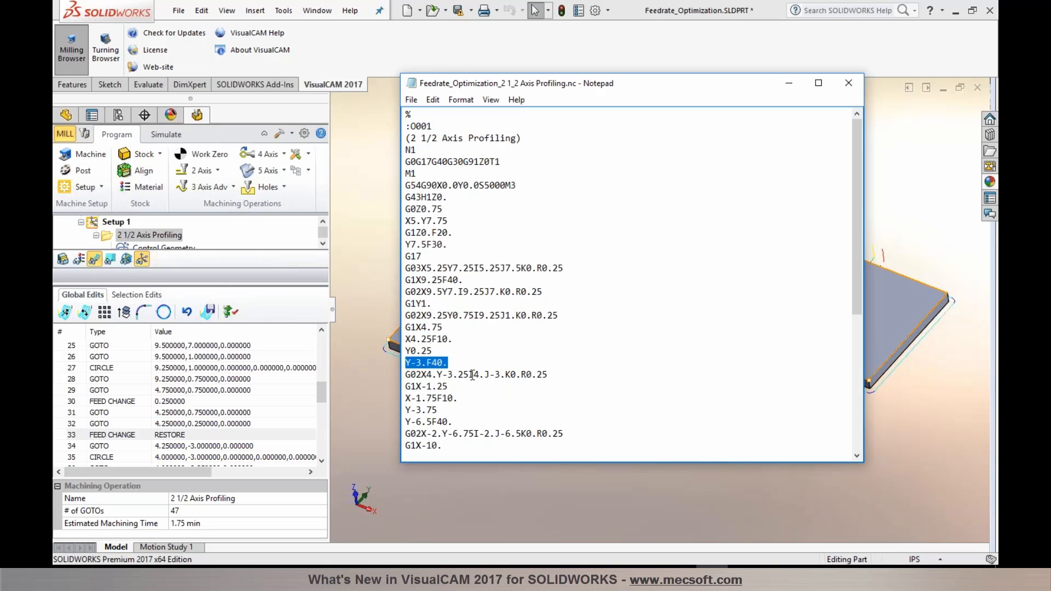
pyautogui.scroll(-5, 472, 375)
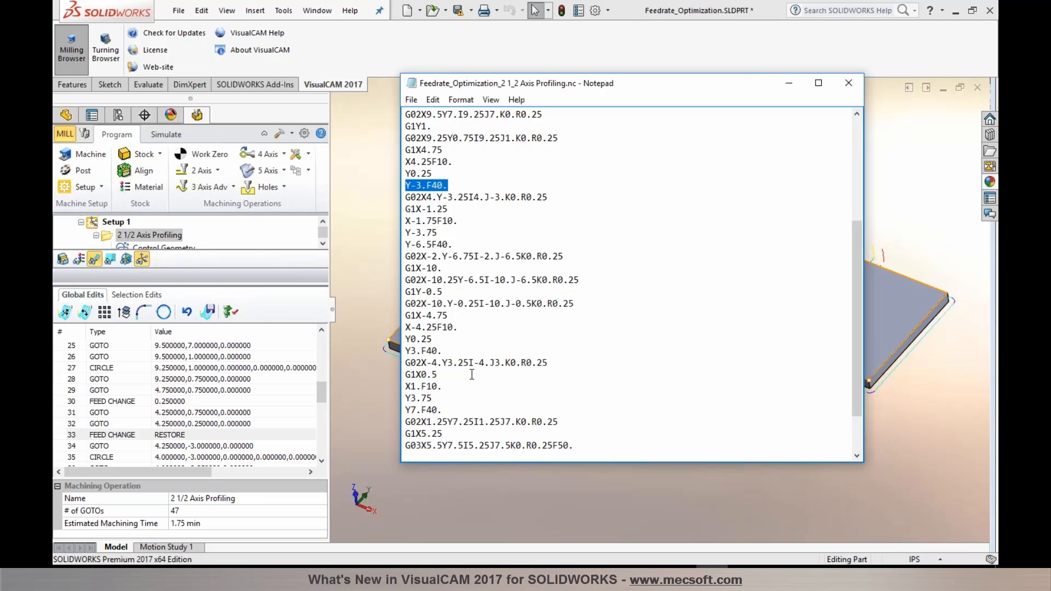
pyautogui.click(849, 83)
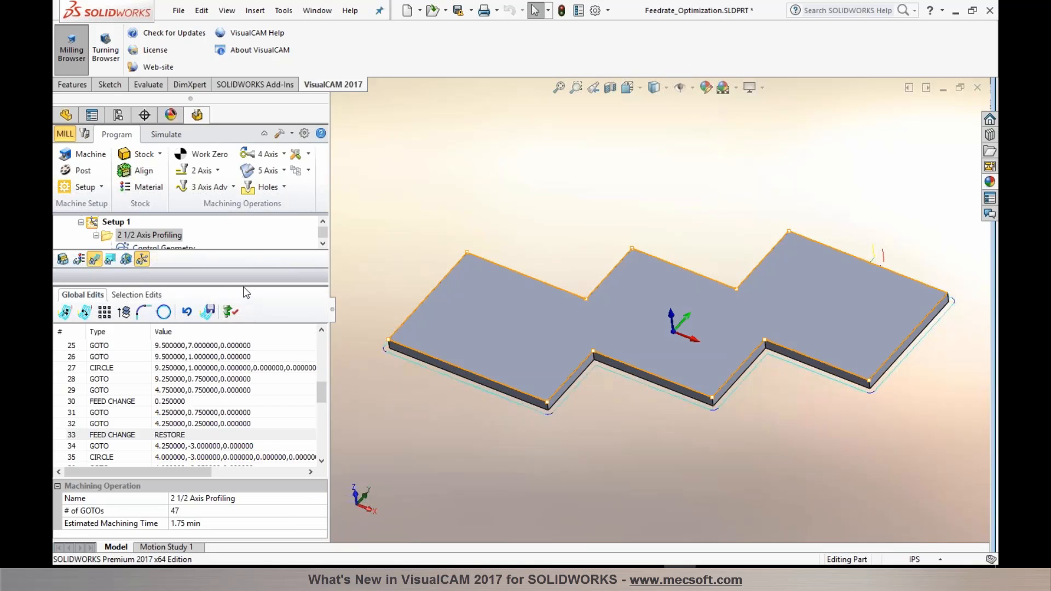
# - Close the Feedrate_Optimization part without saving, open Part-Core.SLDPRT and widen its machining browser
pyautogui.moveTo(244, 284); pyautogui.dragTo(237, 327)
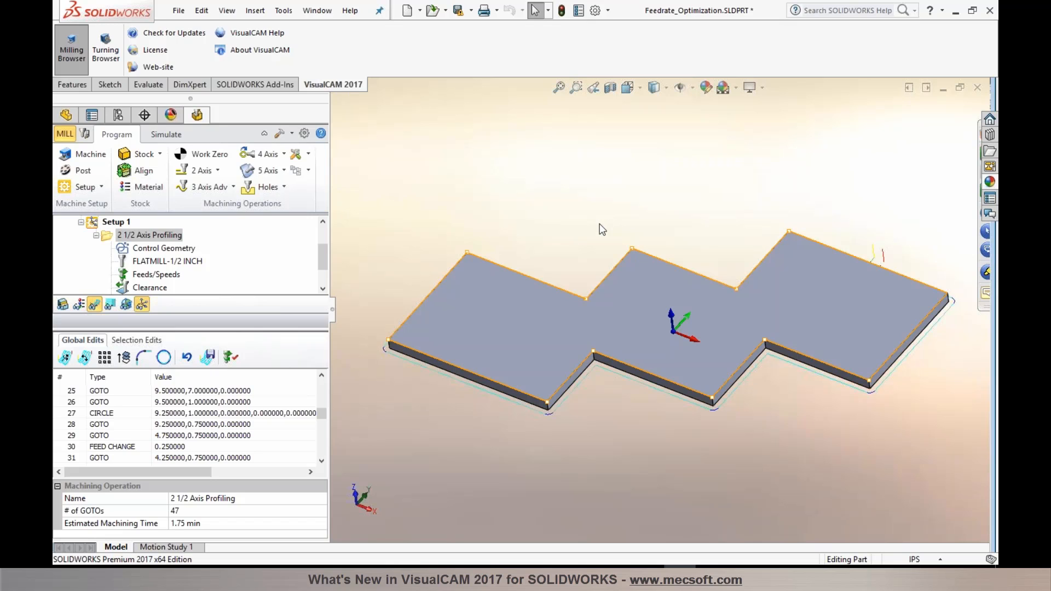
pyautogui.click(977, 88)
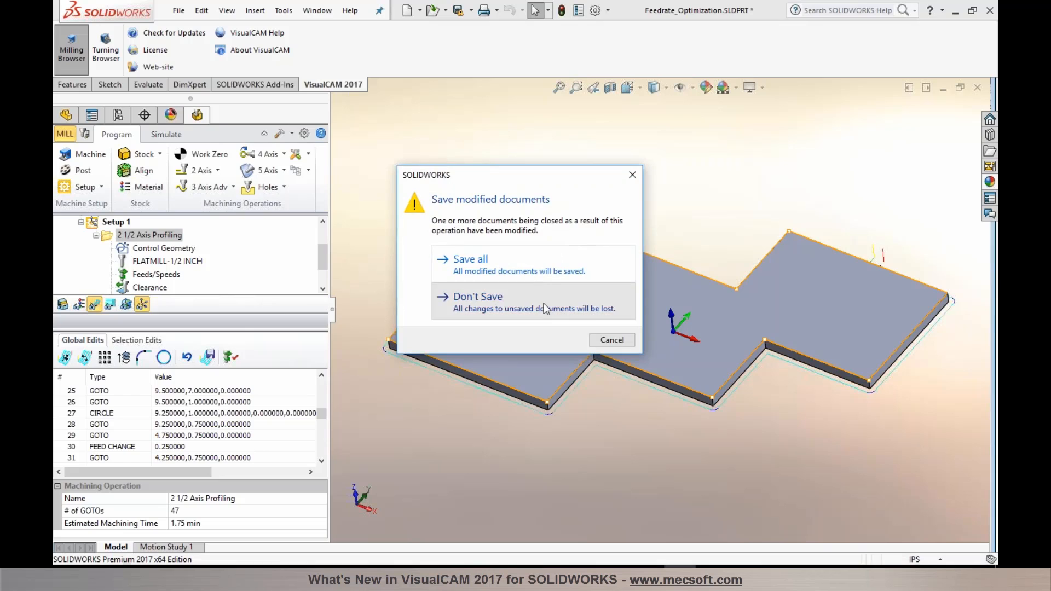
pyautogui.click(545, 299)
pyautogui.click(339, 11)
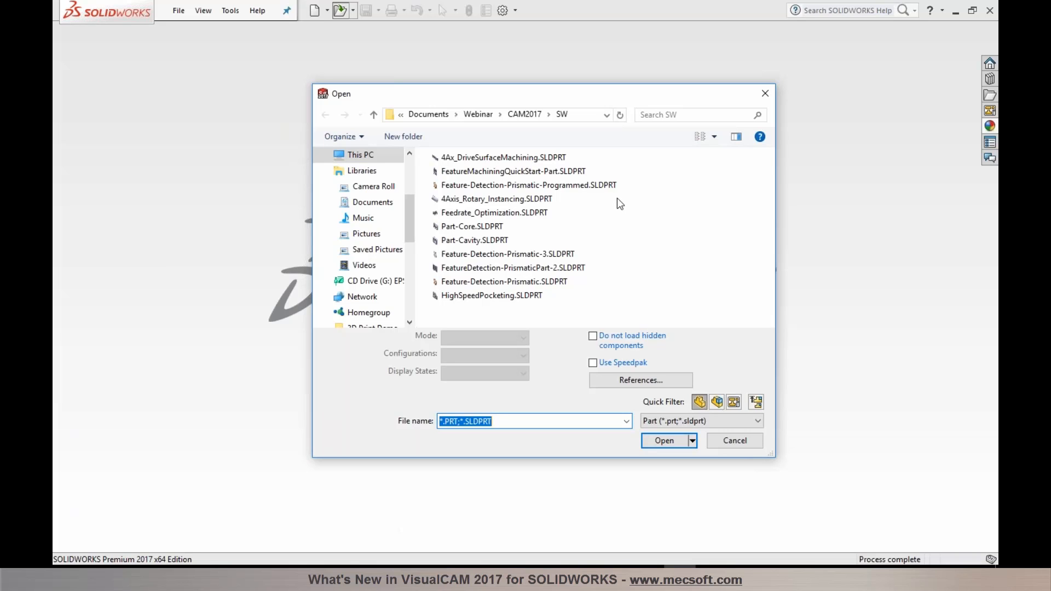
pyautogui.click(501, 227)
pyautogui.click(665, 420)
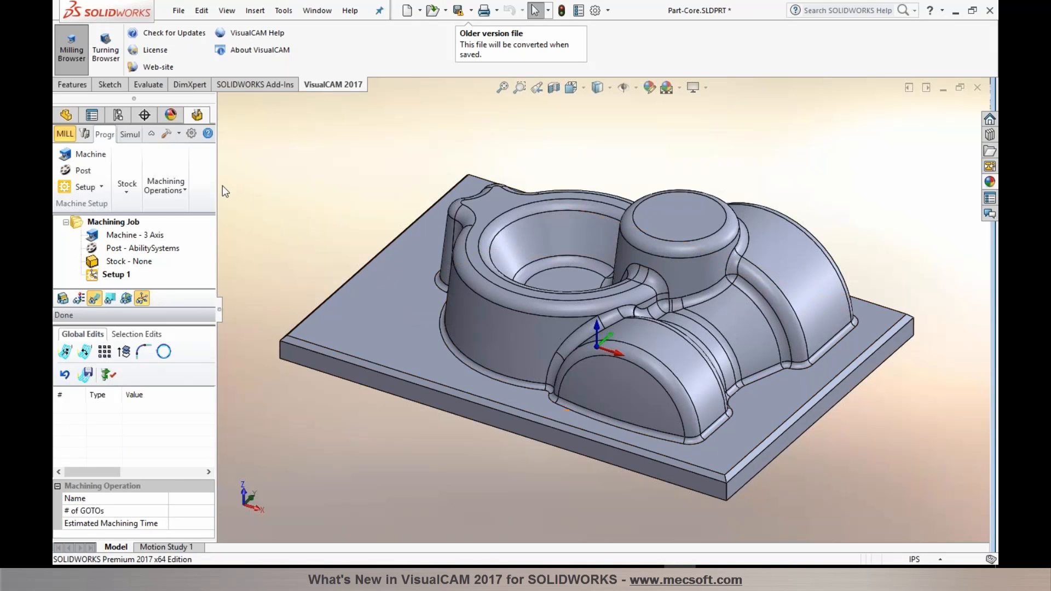
pyautogui.moveTo(217, 192); pyautogui.dragTo(341, 219)
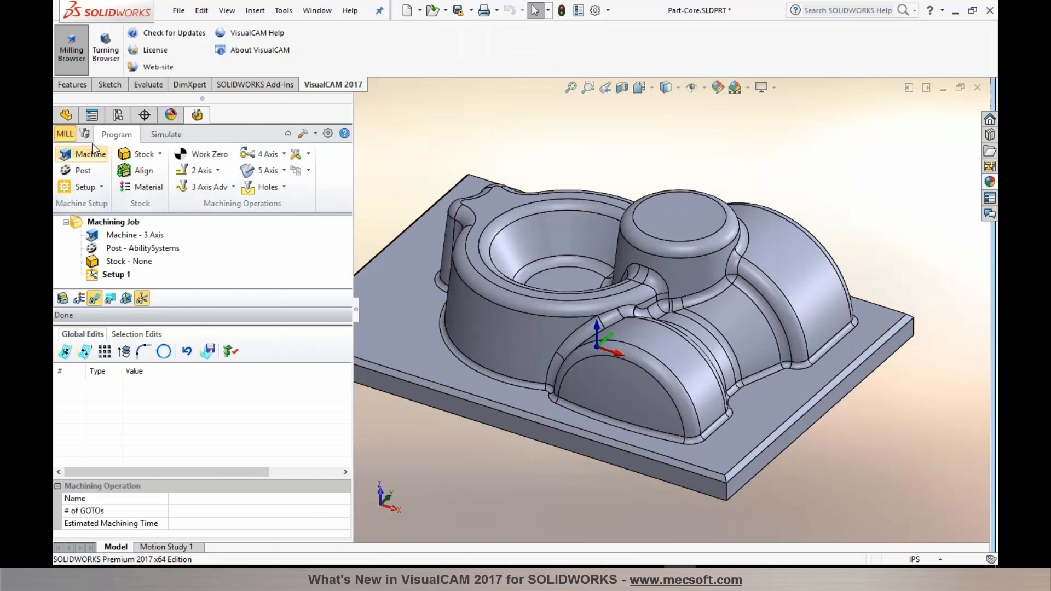
# - Examine the maximum arc radius and constraint planes for toolpath arc fitting in the machining preferences
pyautogui.click(327, 133)
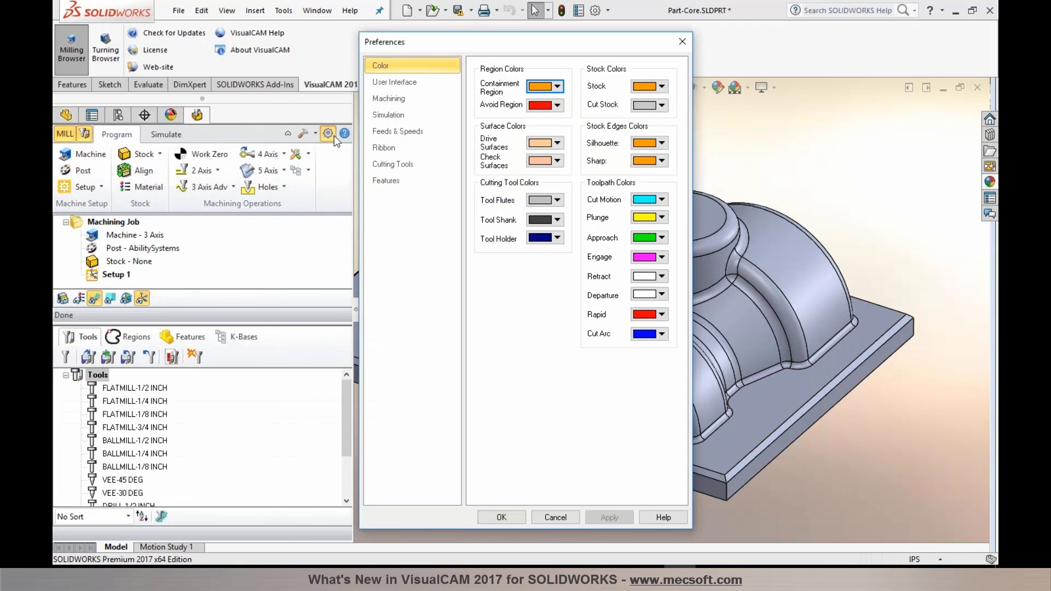
pyautogui.click(373, 98)
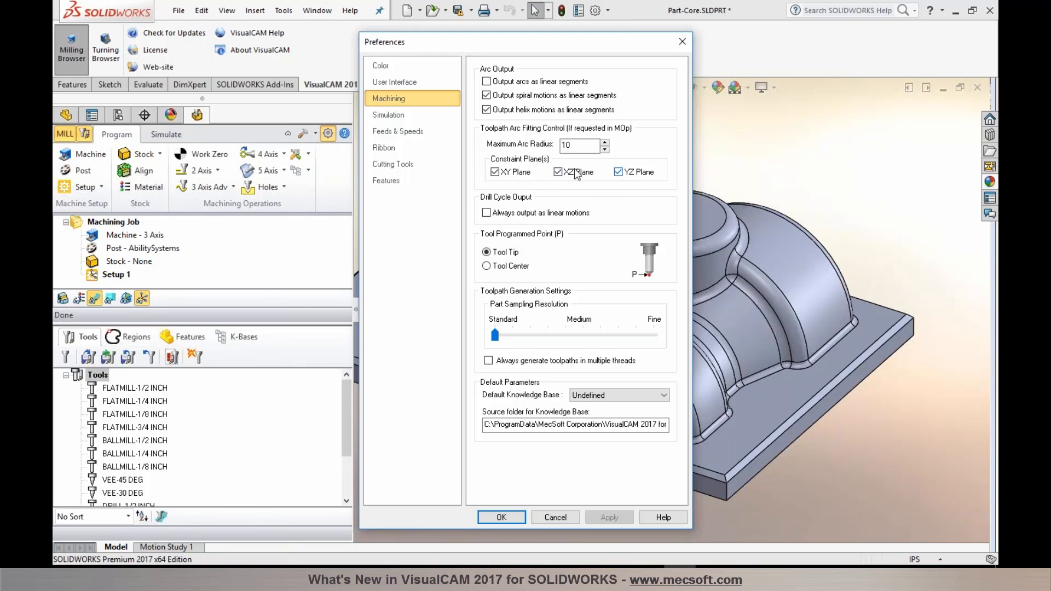
pyautogui.moveTo(579, 144); pyautogui.dragTo(559, 145)
pyautogui.click(584, 146)
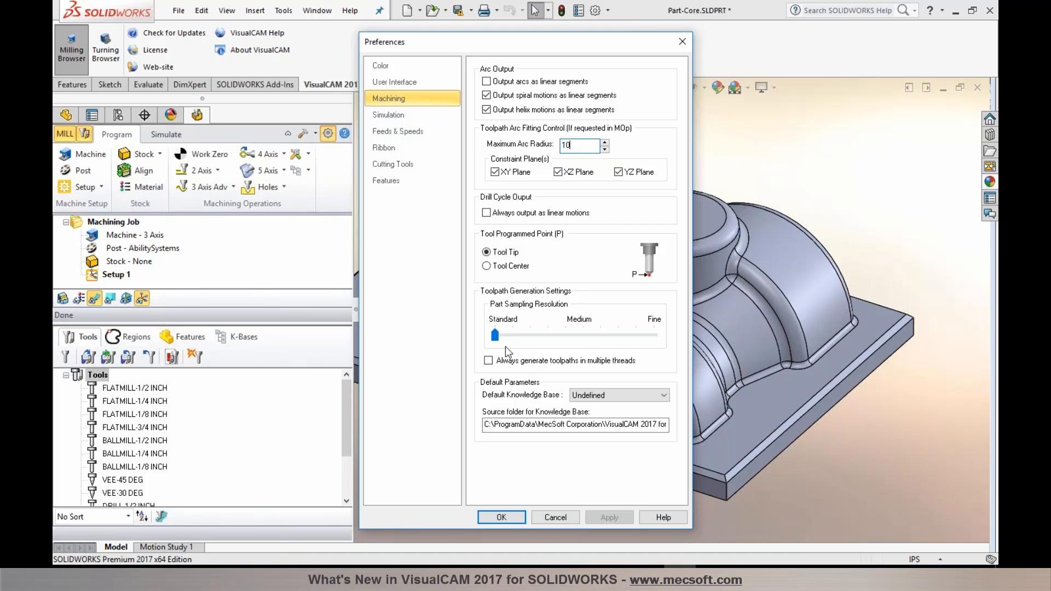
pyautogui.click(502, 517)
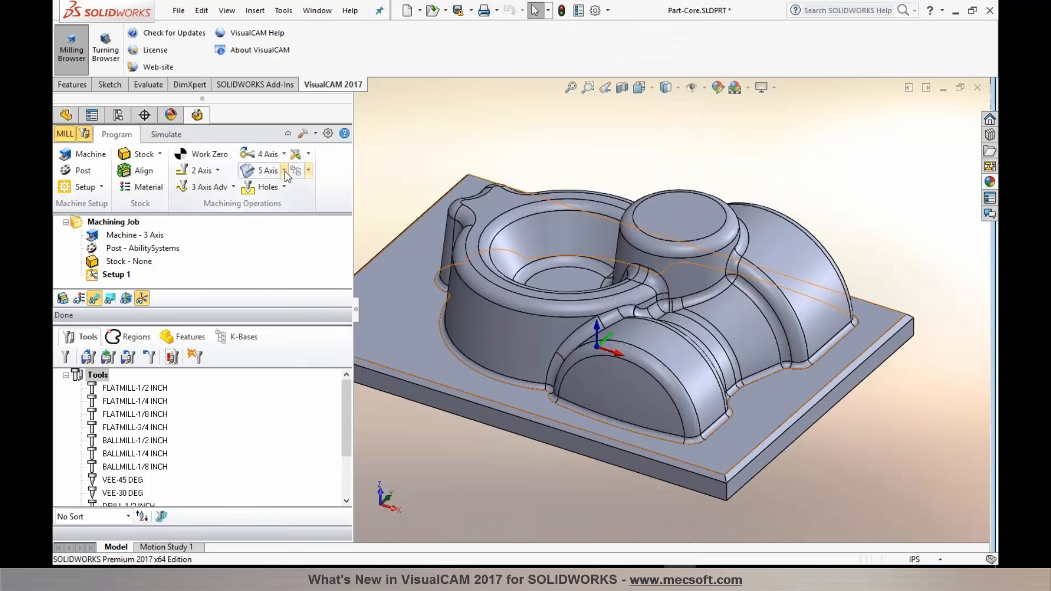
# - Generate a 3-axis Parallel Finishing operation using BALLMILL-1/2 INCH, with arc fitting enabled at a fitting tolerance of 0.002
pyautogui.click(233, 187)
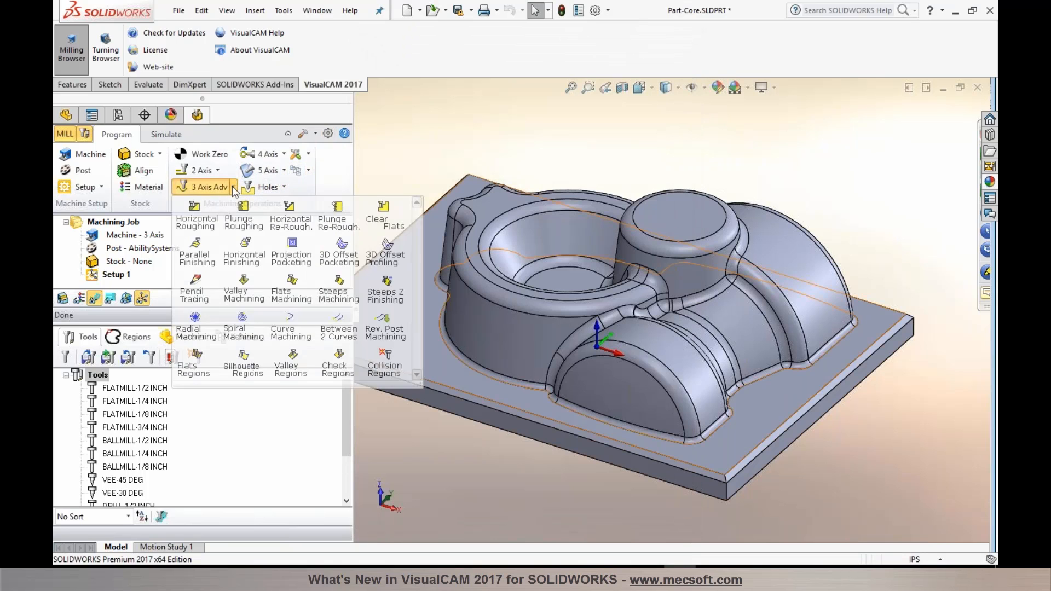
pyautogui.click(198, 251)
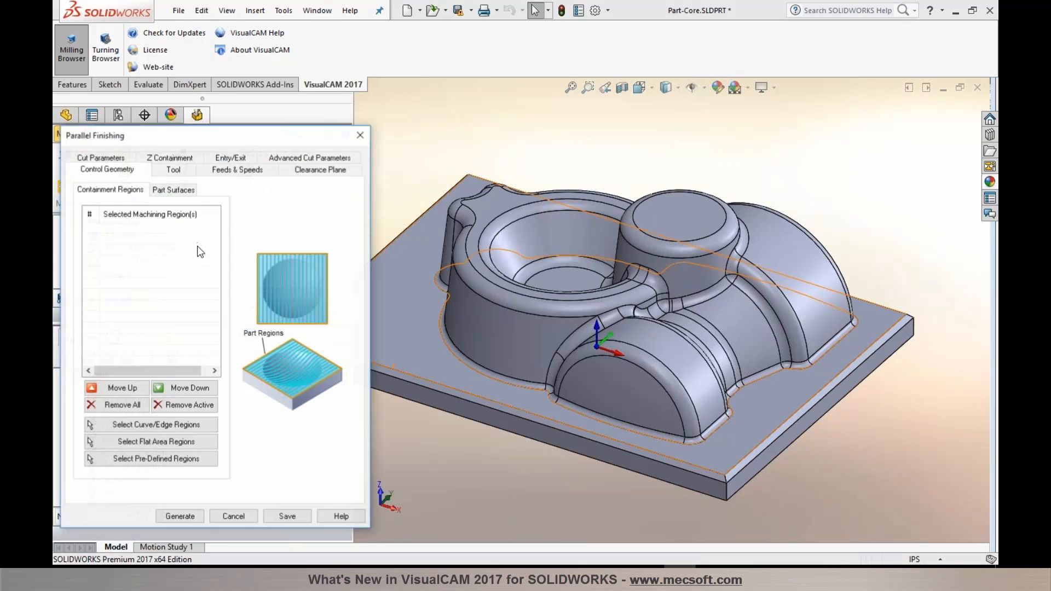
pyautogui.click(168, 169)
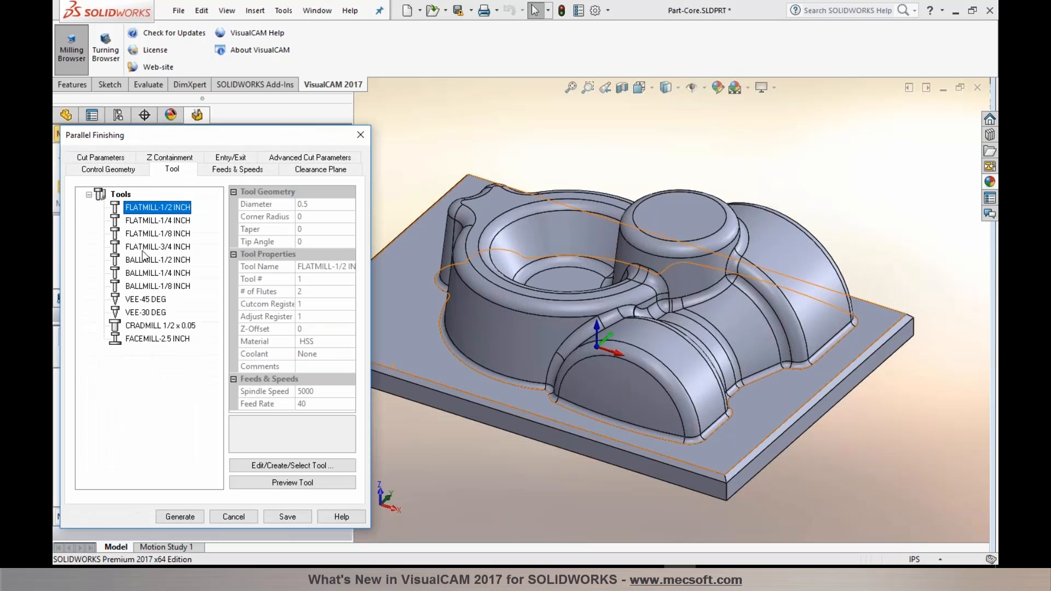
pyautogui.click(294, 159)
pyautogui.click(148, 216)
pyautogui.moveTo(187, 228); pyautogui.dragTo(194, 228)
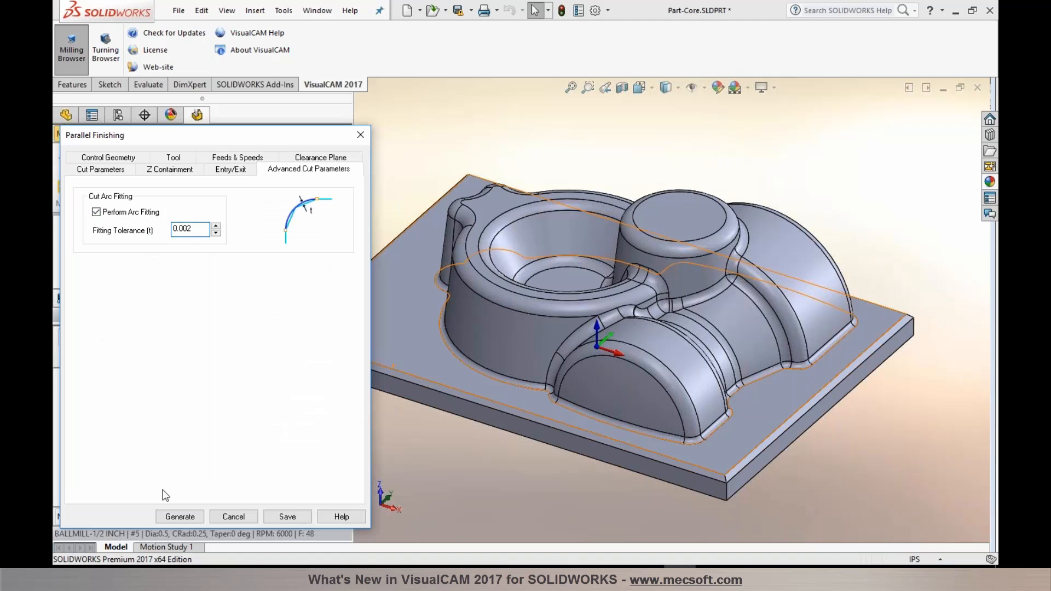
pyautogui.click(174, 517)
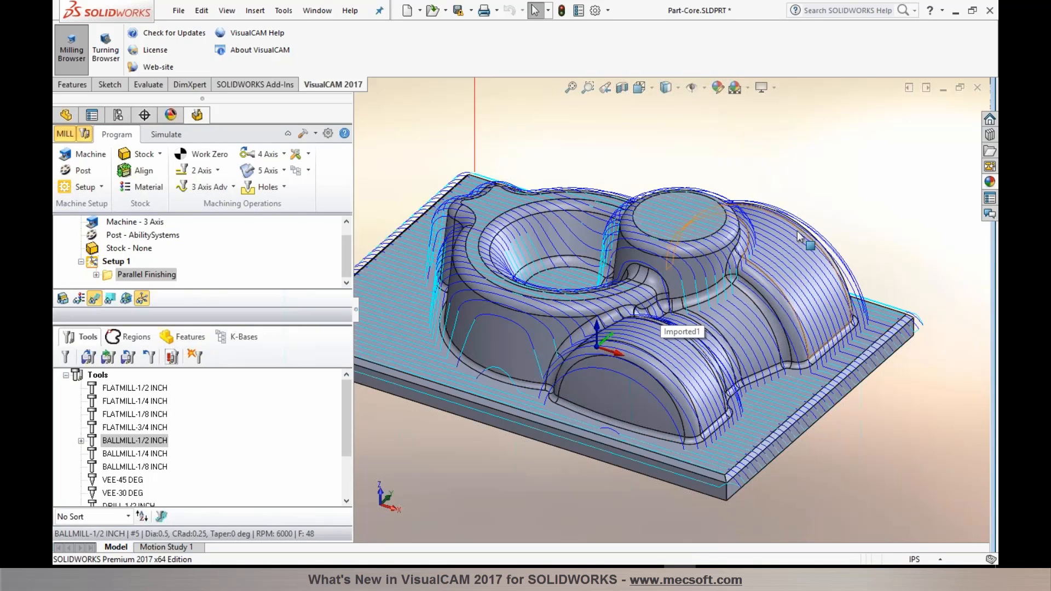
# - Limit toolpath arc fitting to the XY plane in the machining preferences and regenerate the Parallel Finishing toolpath
pyautogui.moveTo(694, 297); pyautogui.dragTo(611, 282, button='middle')
pyautogui.scroll(-1, 612, 278)
pyautogui.scroll(2, 691, 290)
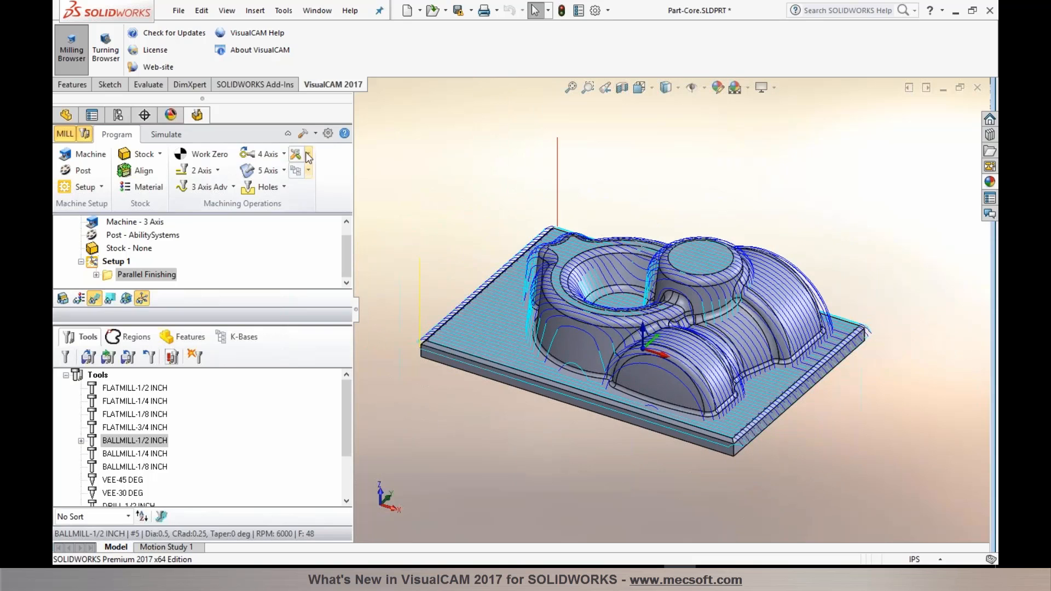
pyautogui.click(327, 133)
pyautogui.click(409, 101)
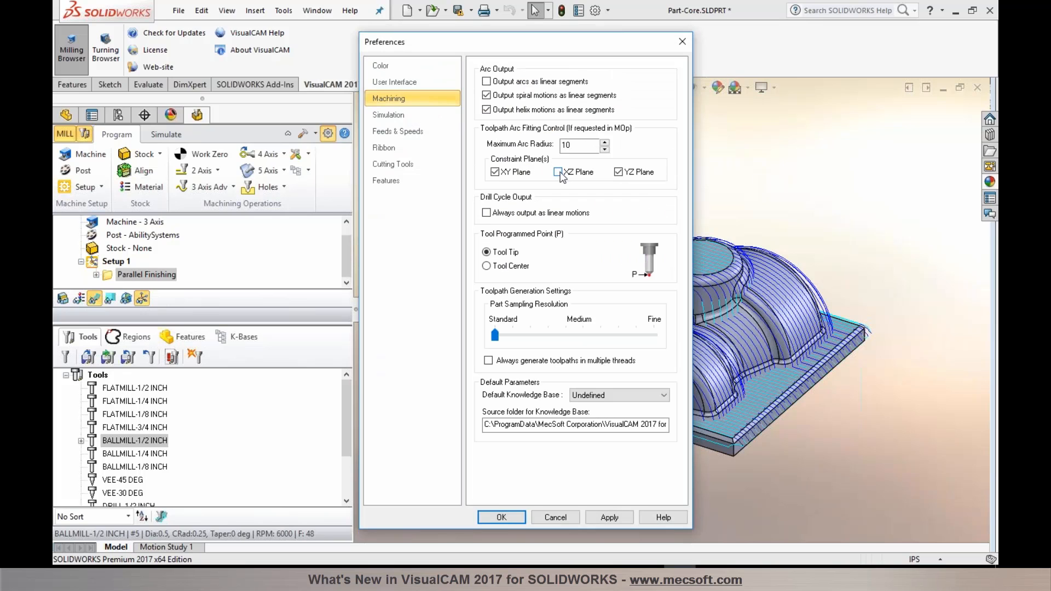
pyautogui.click(618, 172)
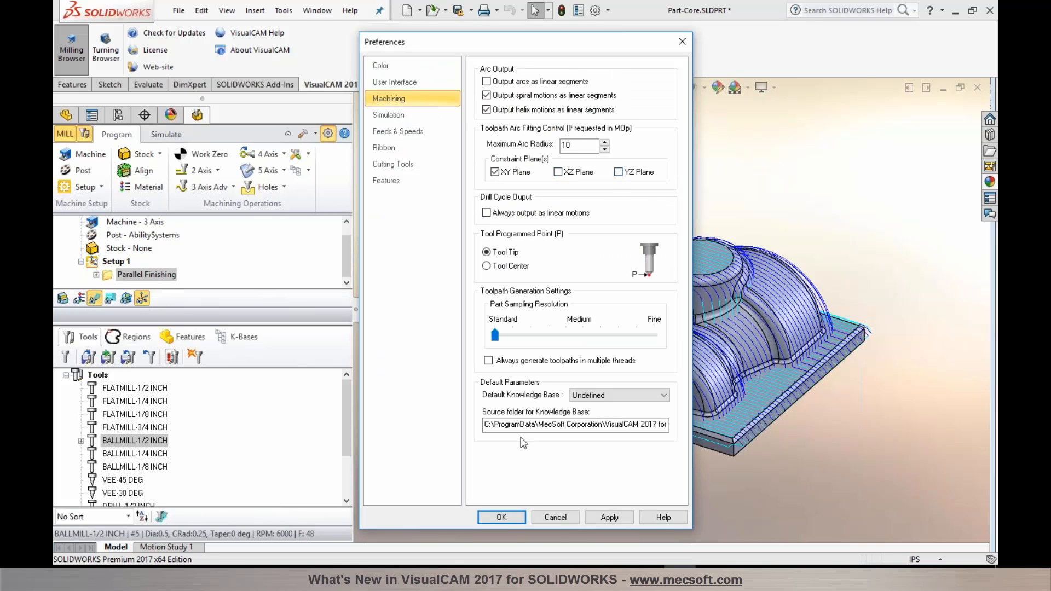
pyautogui.click(501, 517)
pyautogui.rightClick(158, 279)
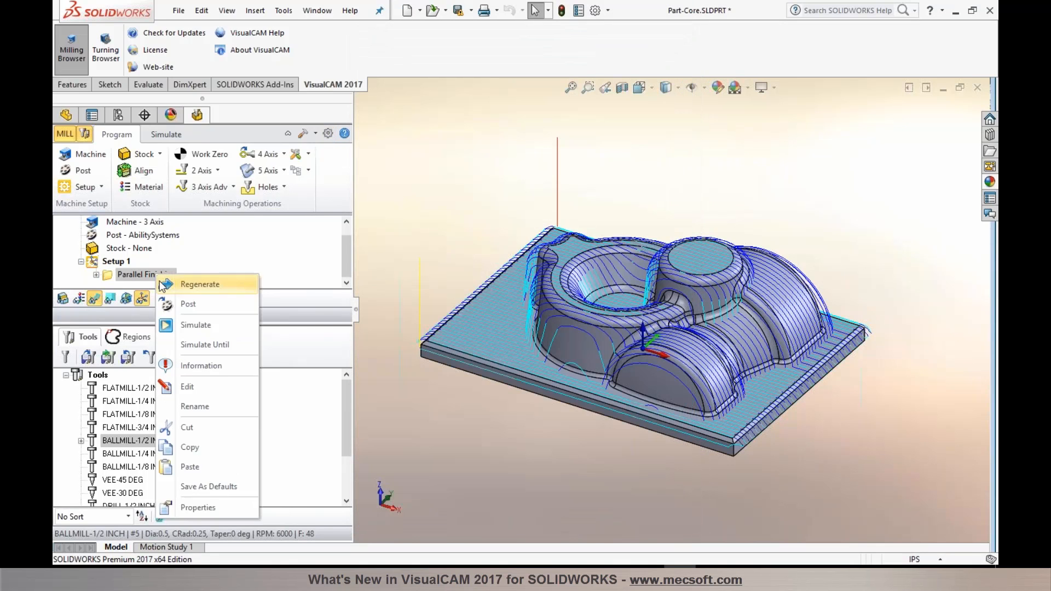
pyautogui.click(162, 284)
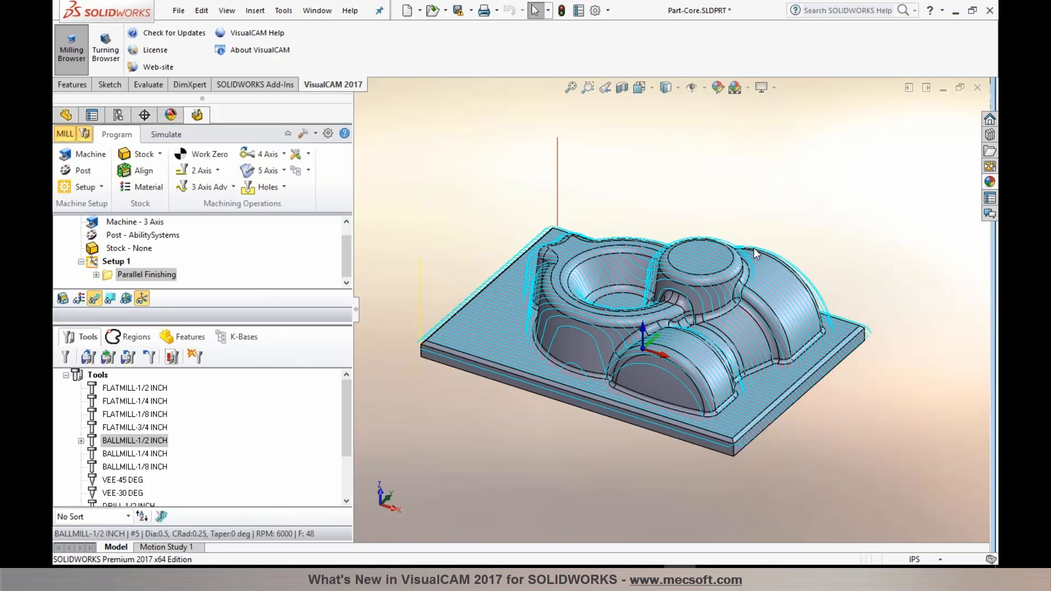
# - Try the option to always output drill cycles as linear motions in the machining preferences, and discard the change
pyautogui.click(327, 134)
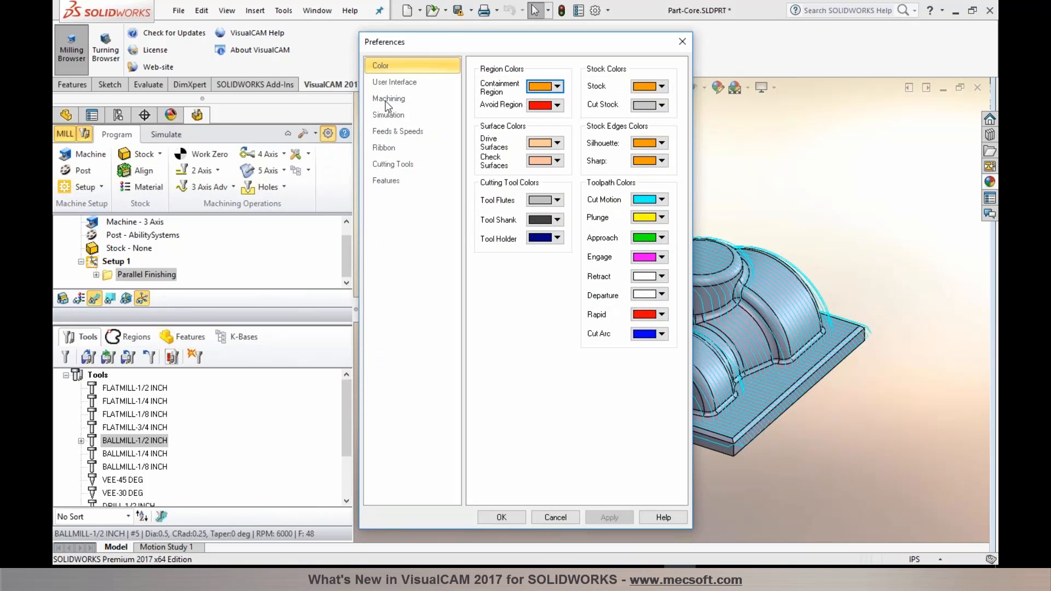
pyautogui.click(386, 101)
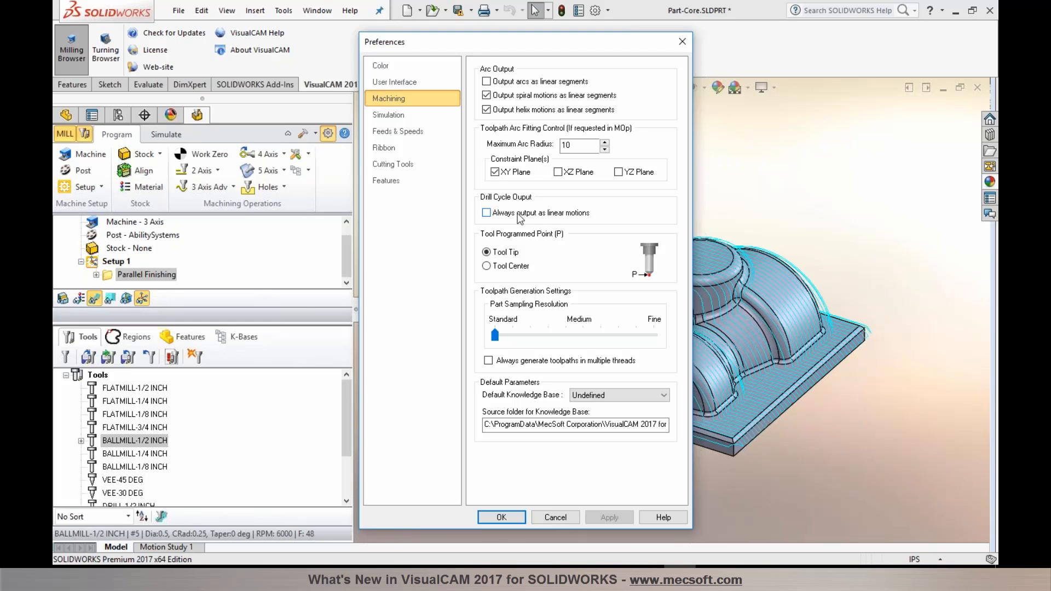
pyautogui.click(487, 214)
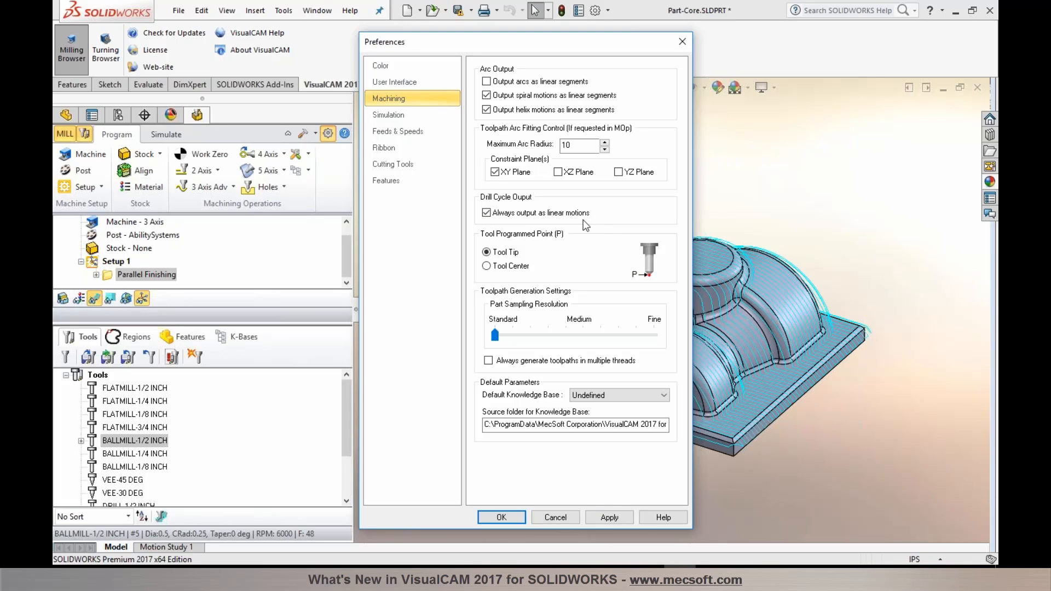
pyautogui.click(537, 212)
pyautogui.click(547, 520)
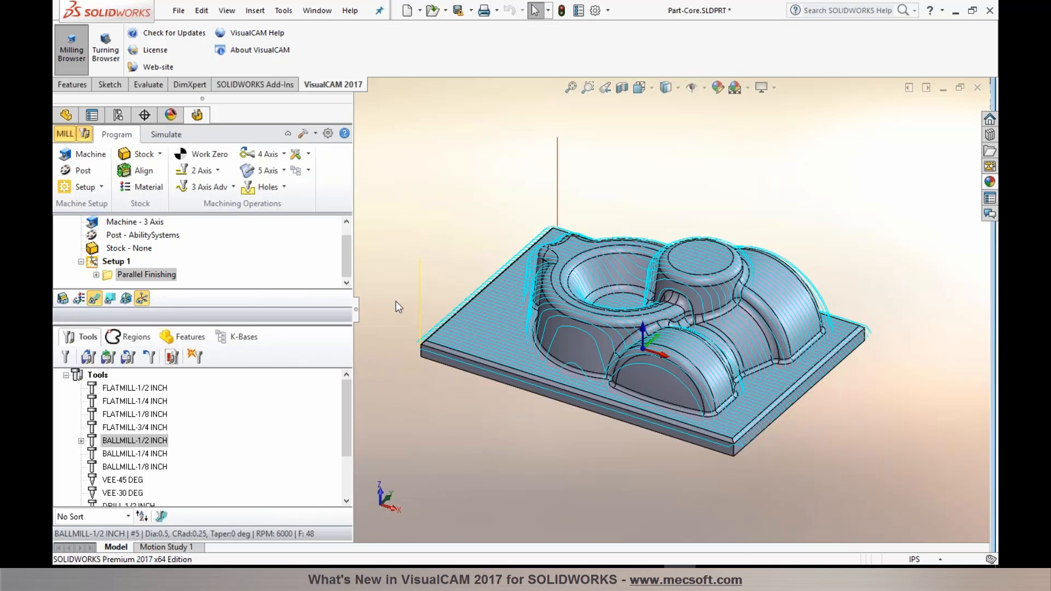
# - Turn on context ToolTips in the user interface preferences and open the Parallel Finishing operation for editing
pyautogui.click(330, 136)
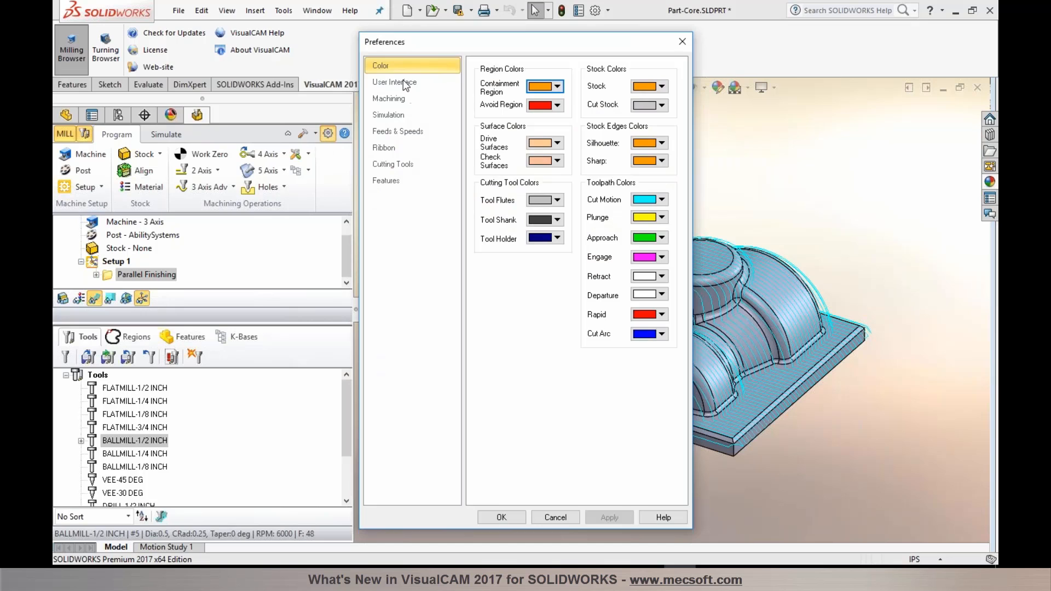
pyautogui.click(404, 81)
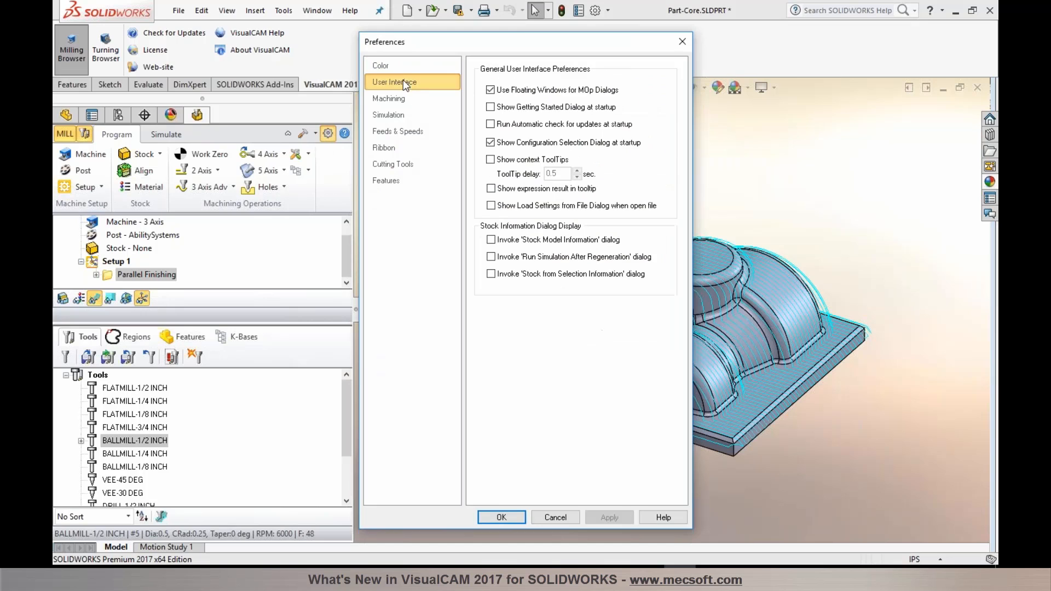
pyautogui.click(491, 160)
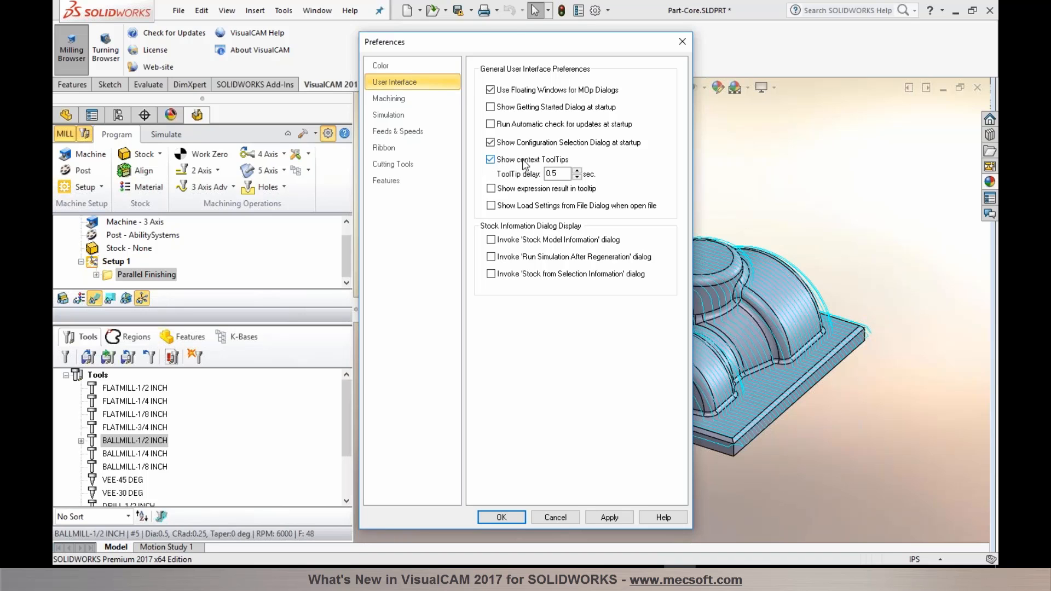
pyautogui.click(502, 517)
pyautogui.doubleClick(111, 273)
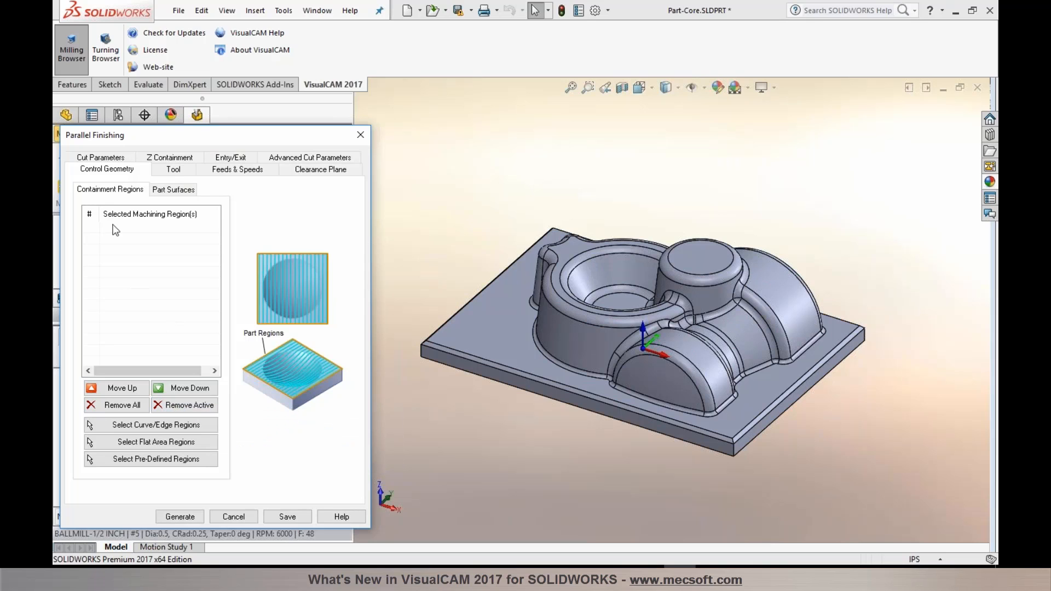
# - Examine the context tooltips for the Mixed, Climb and Conventional cut directions in the Parallel Finishing cut parameters, and close without changes
pyautogui.click(102, 160)
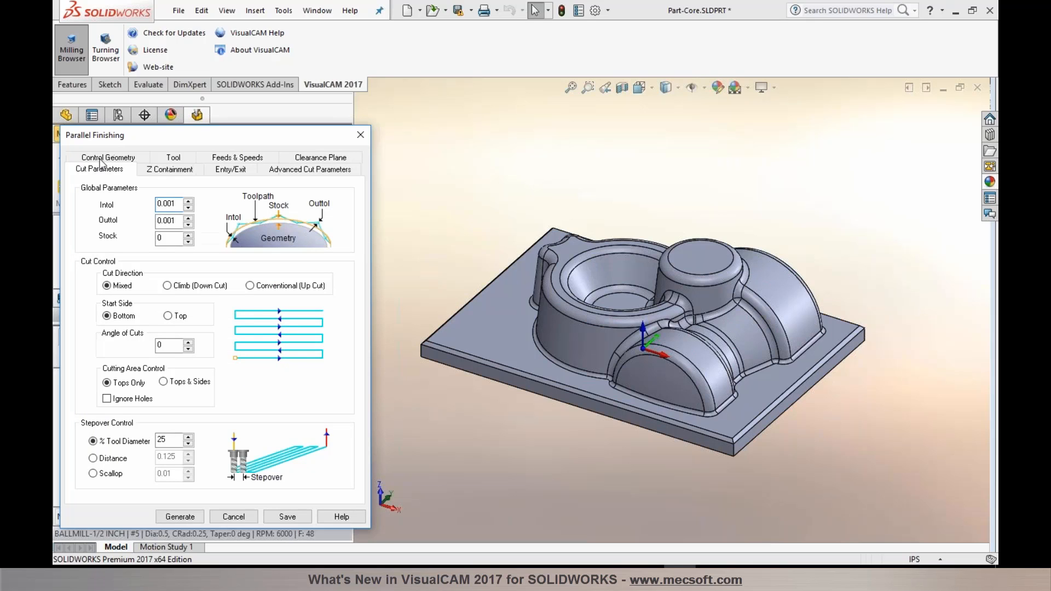
pyautogui.moveTo(112, 287)
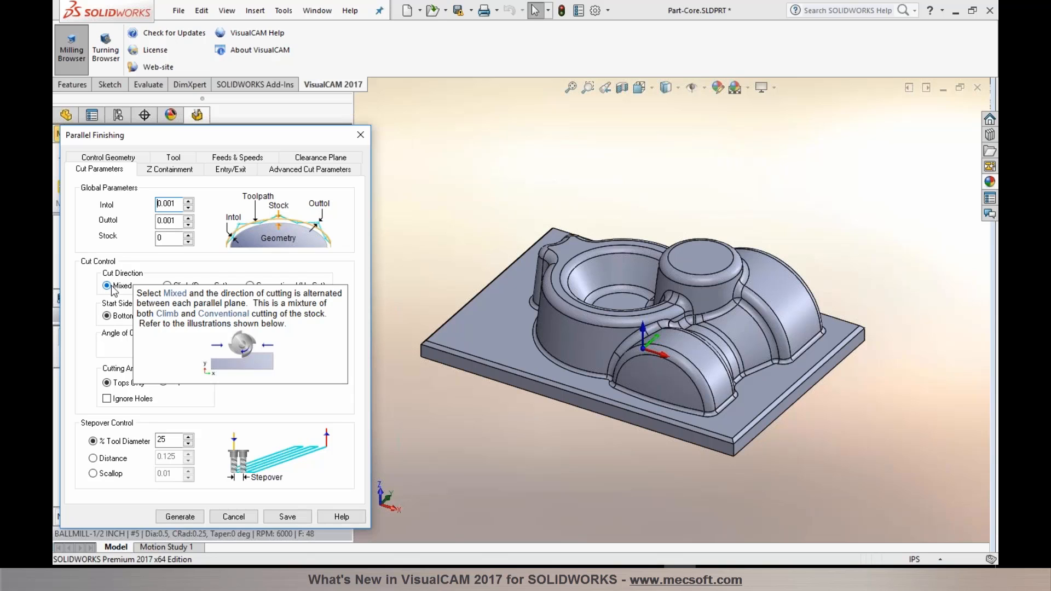
pyautogui.moveTo(168, 289)
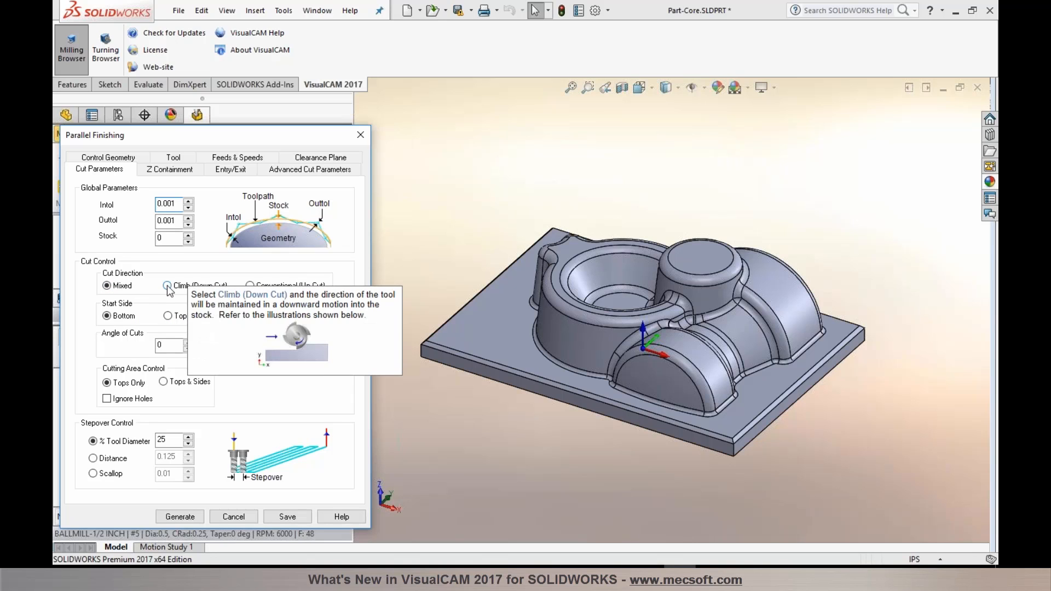
pyautogui.moveTo(250, 288)
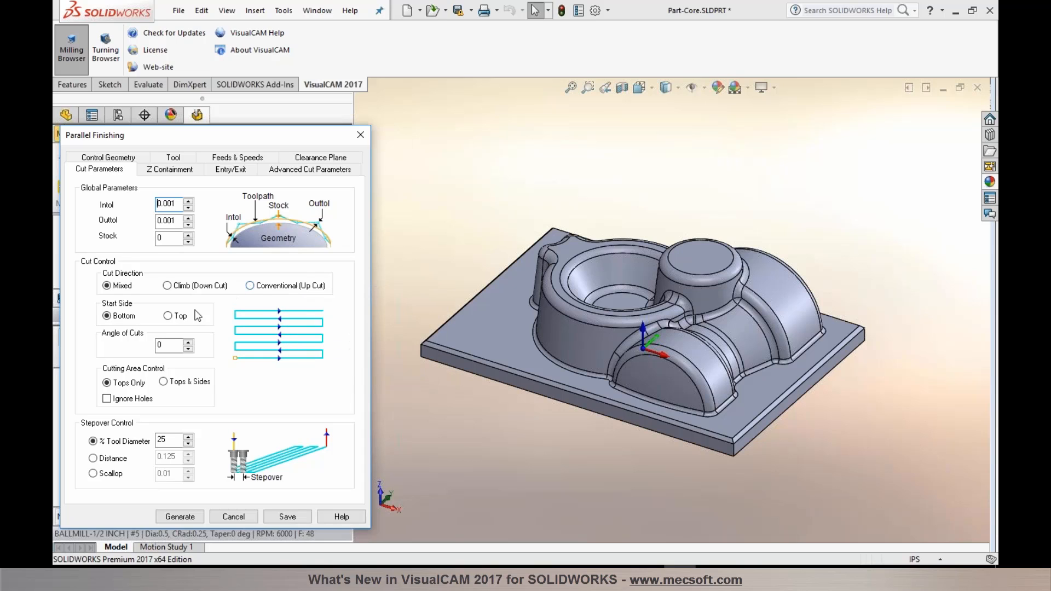
pyautogui.moveTo(171, 318)
pyautogui.moveTo(170, 346)
pyautogui.moveTo(252, 289)
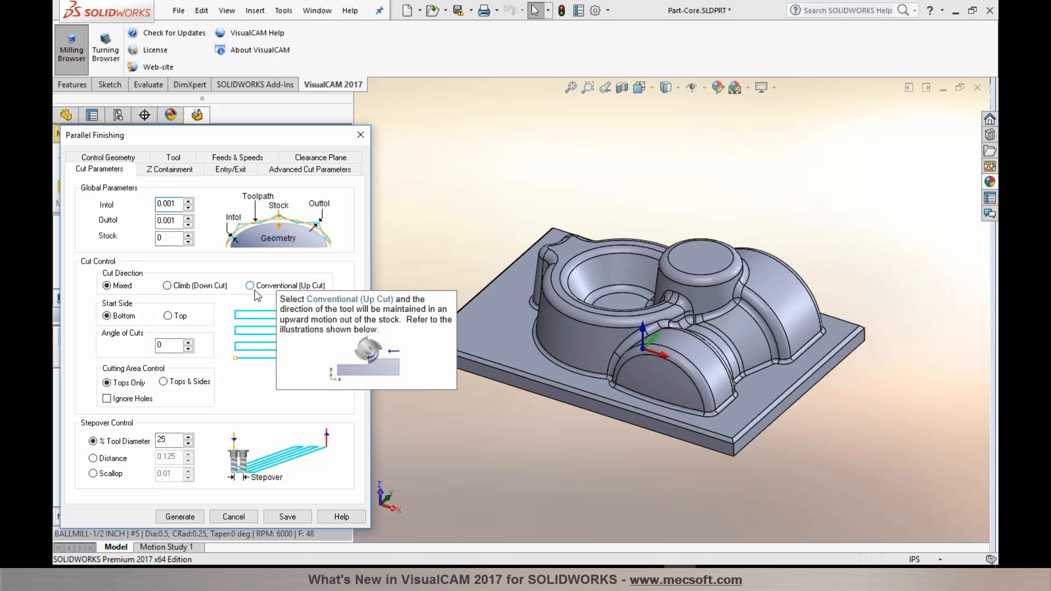
pyautogui.click(239, 519)
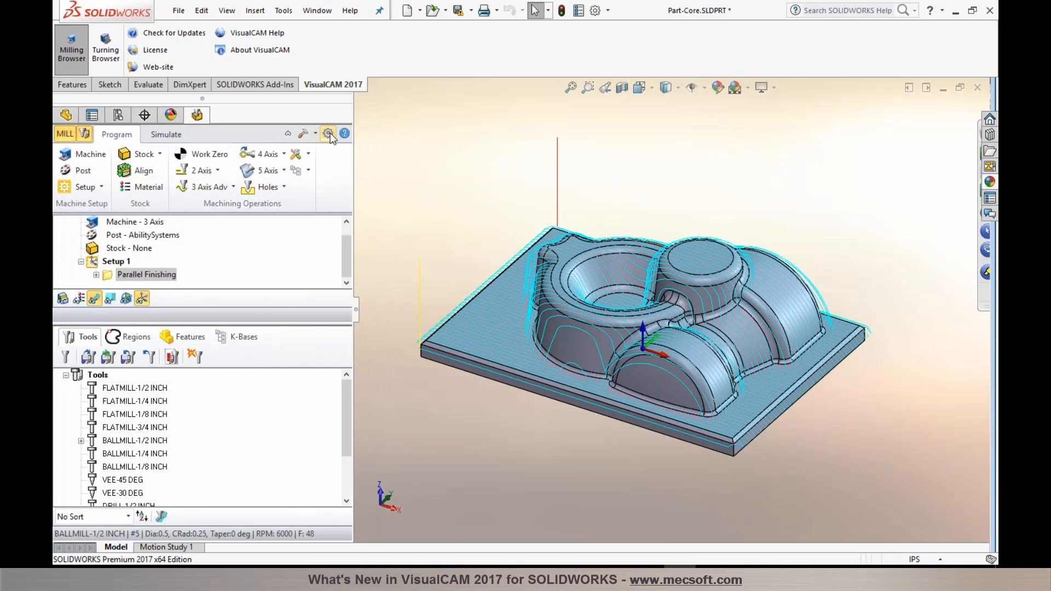
# - Turn off context ToolTips and turn on showing expression results in the tooltip in the user interface preferences
pyautogui.click(329, 134)
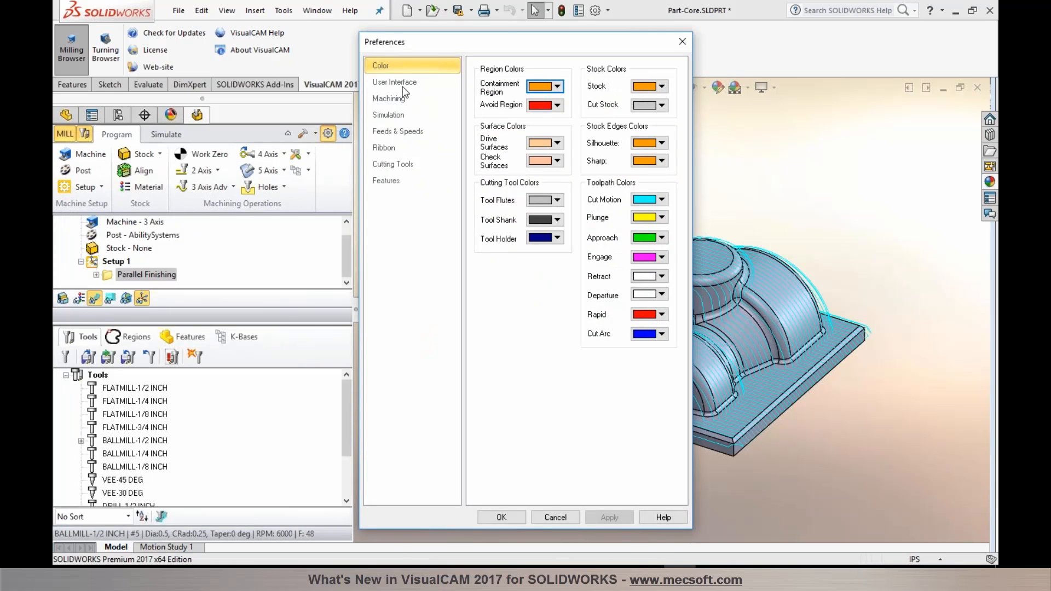
pyautogui.click(403, 85)
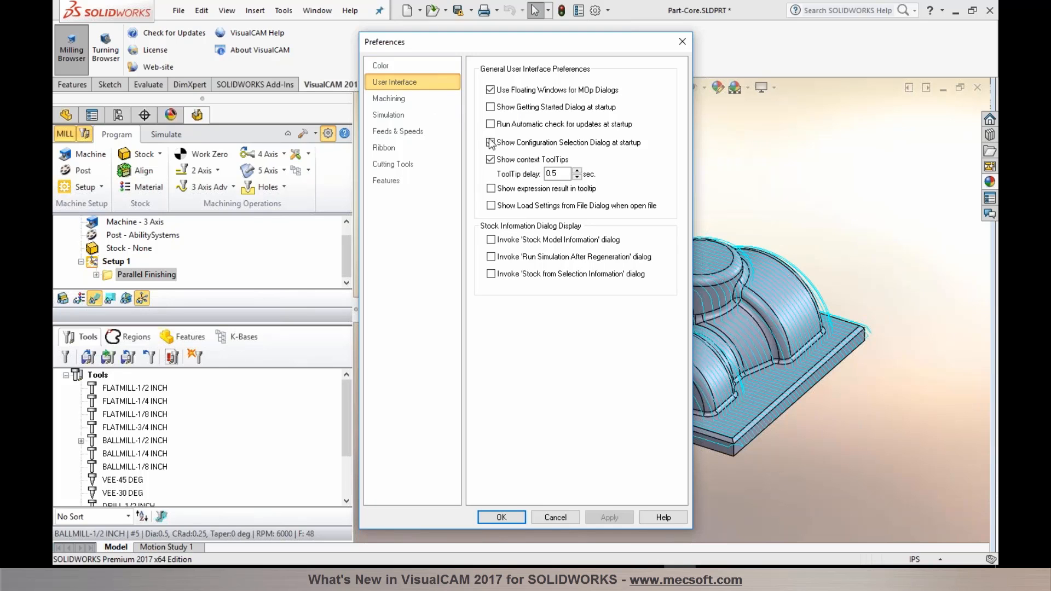
pyautogui.moveTo(493, 163)
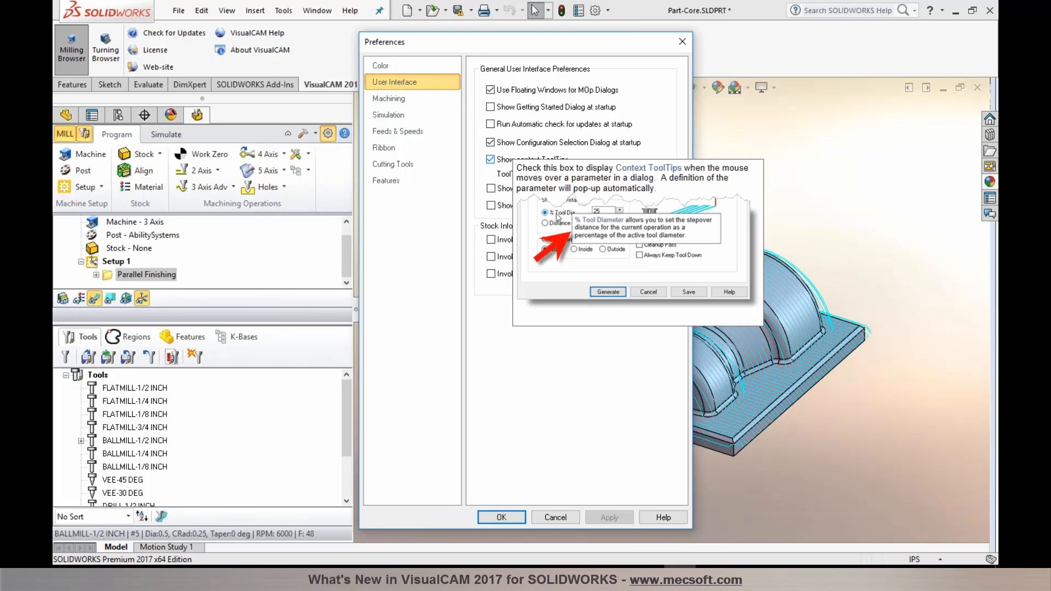
pyautogui.click(493, 163)
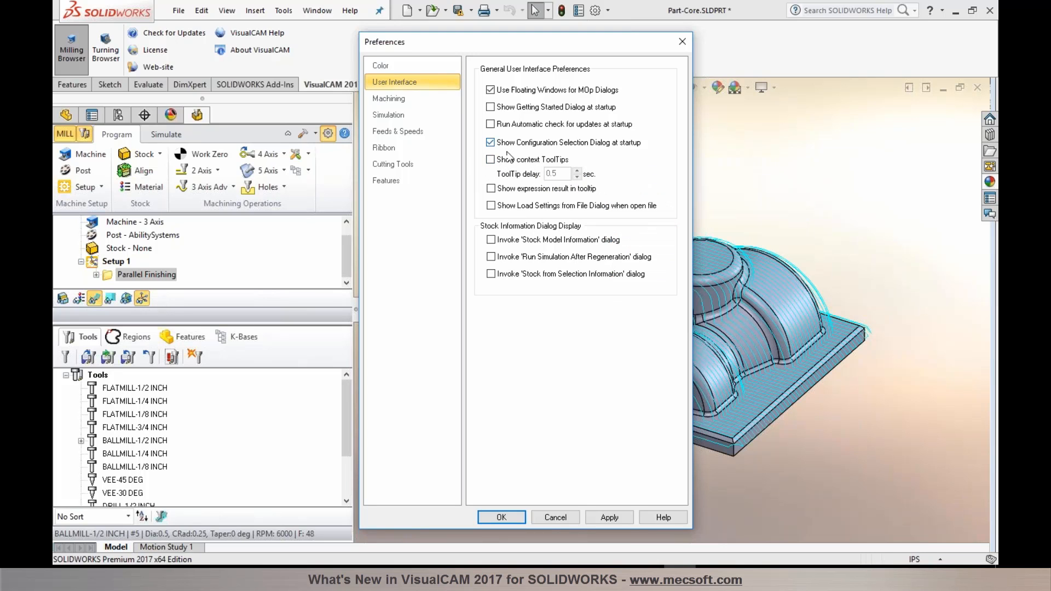
pyautogui.moveTo(497, 193)
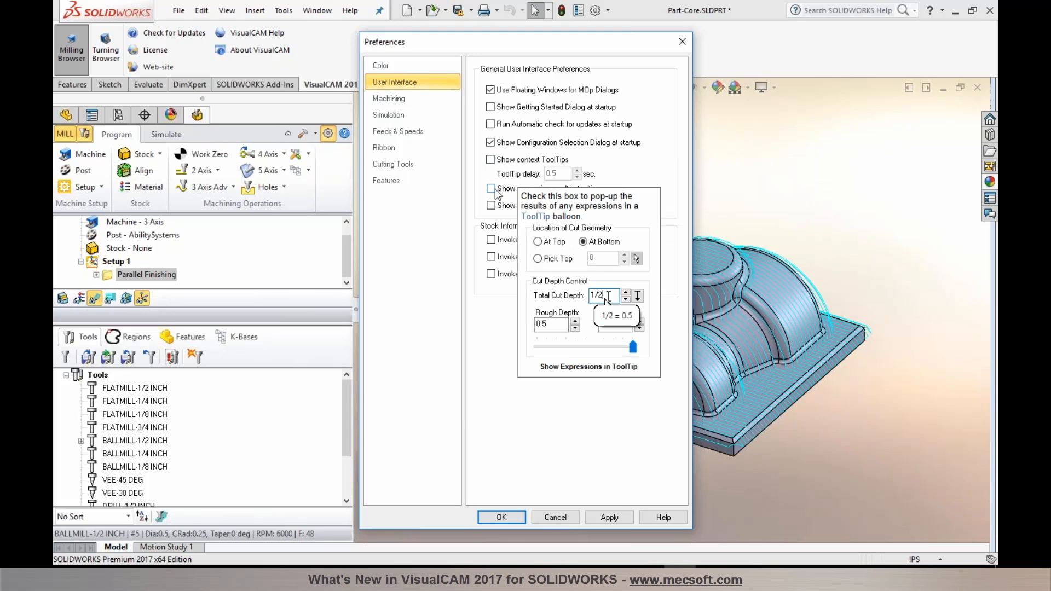
pyautogui.click(492, 188)
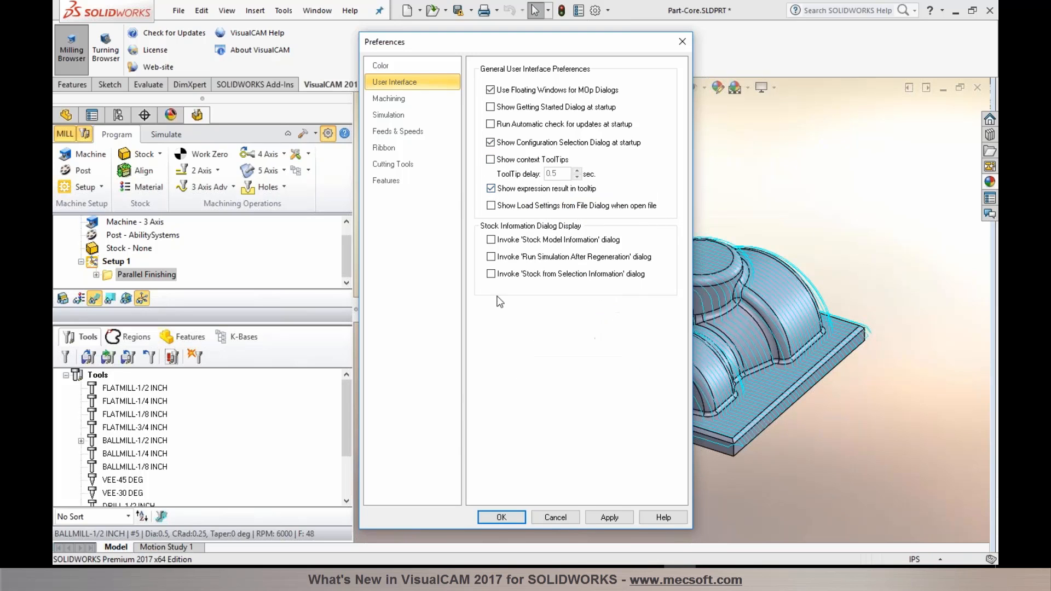
pyautogui.click(603, 520)
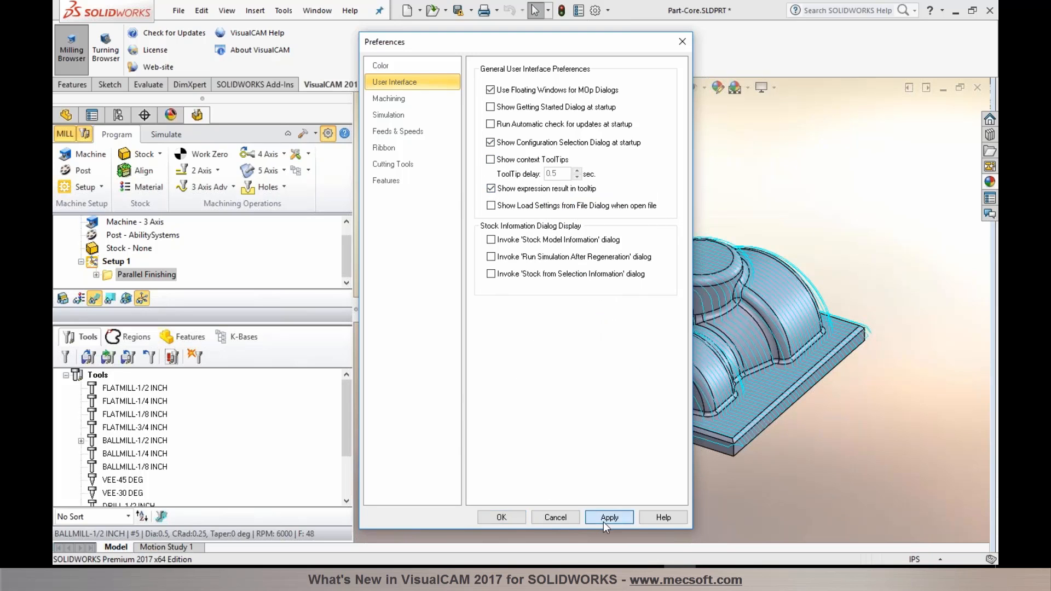
pyautogui.click(502, 518)
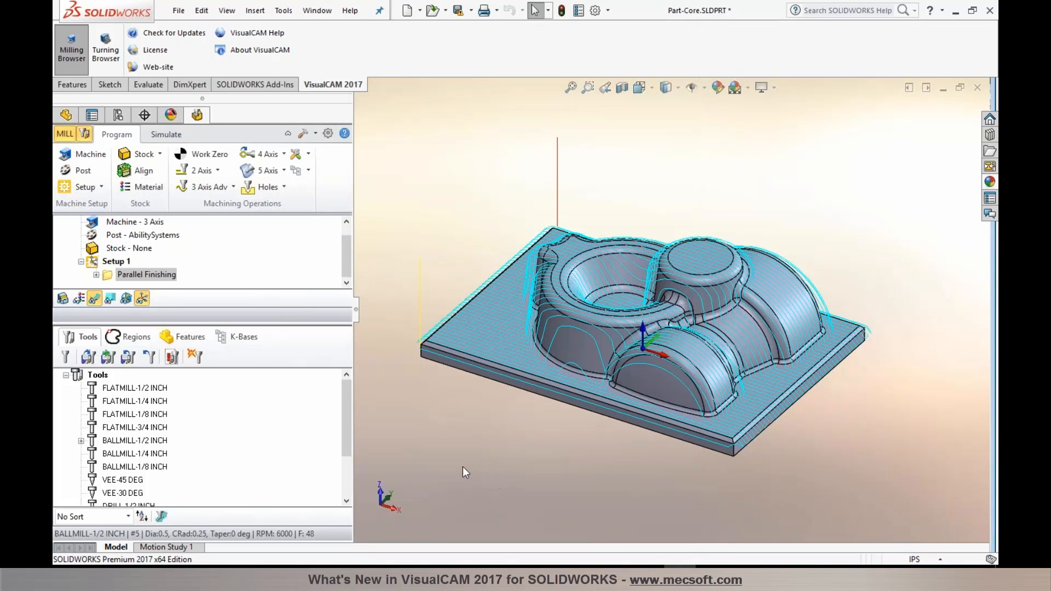
# - Try the expression 3/8 as the tool diameter of a flat end mill, and discard the tool edit
pyautogui.click(68, 357)
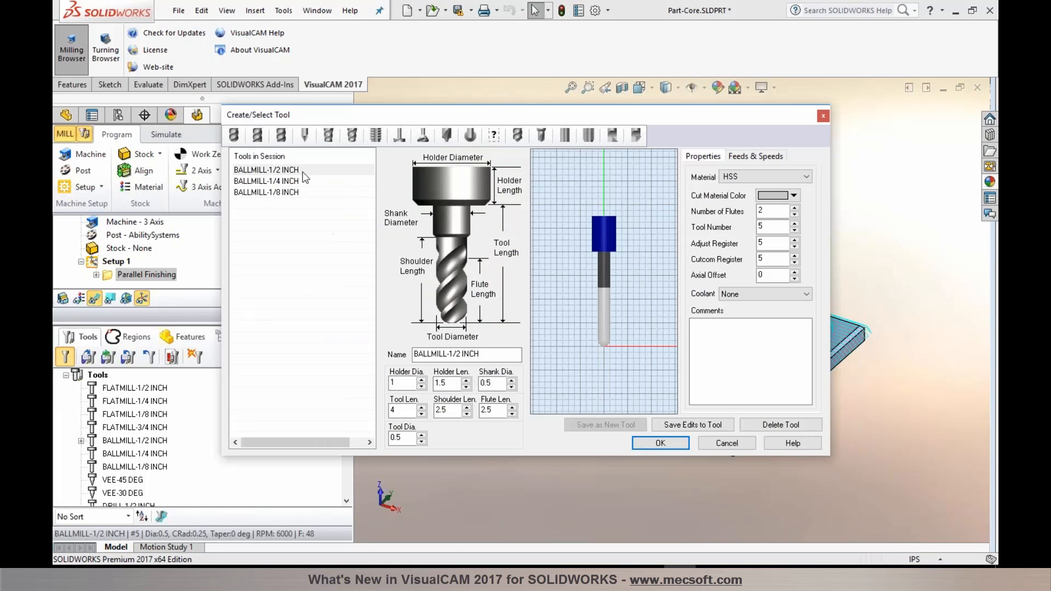
pyautogui.click(257, 136)
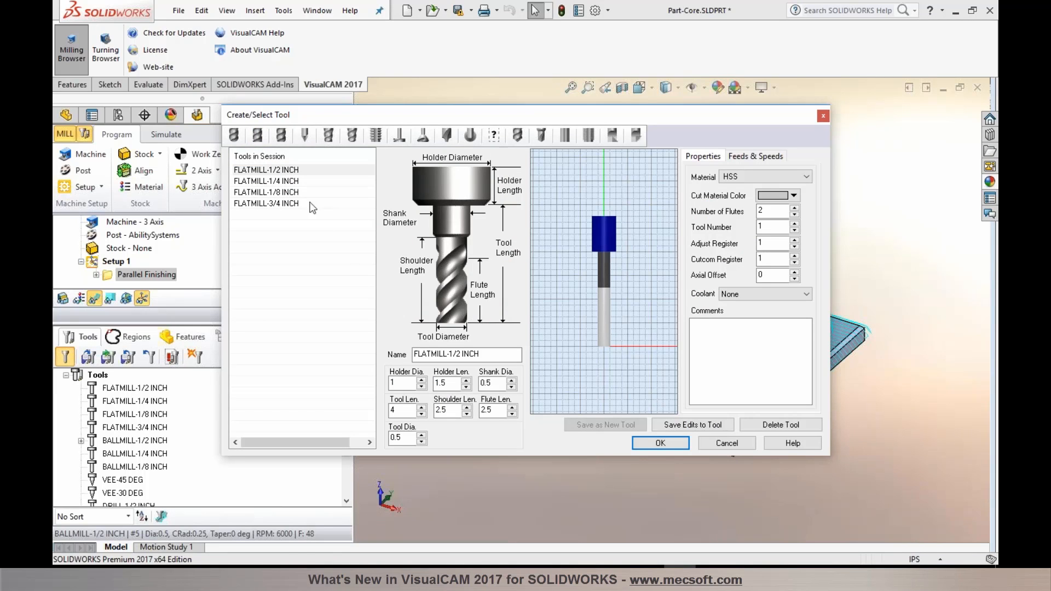
pyautogui.click(405, 437)
pyautogui.moveTo(405, 437); pyautogui.dragTo(385, 441)
pyautogui.write('3/8')
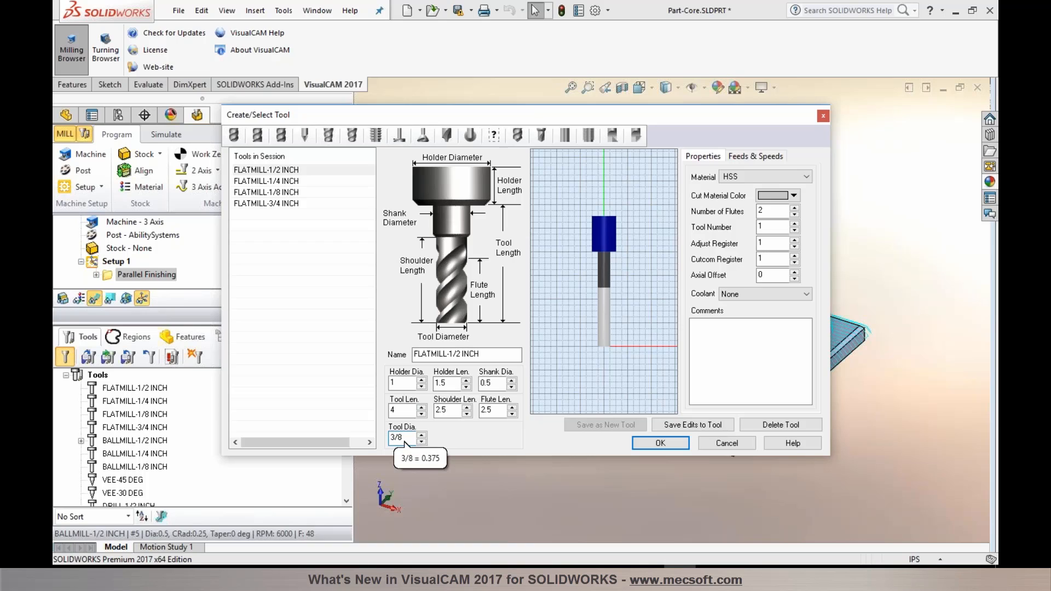
pyautogui.click(405, 460)
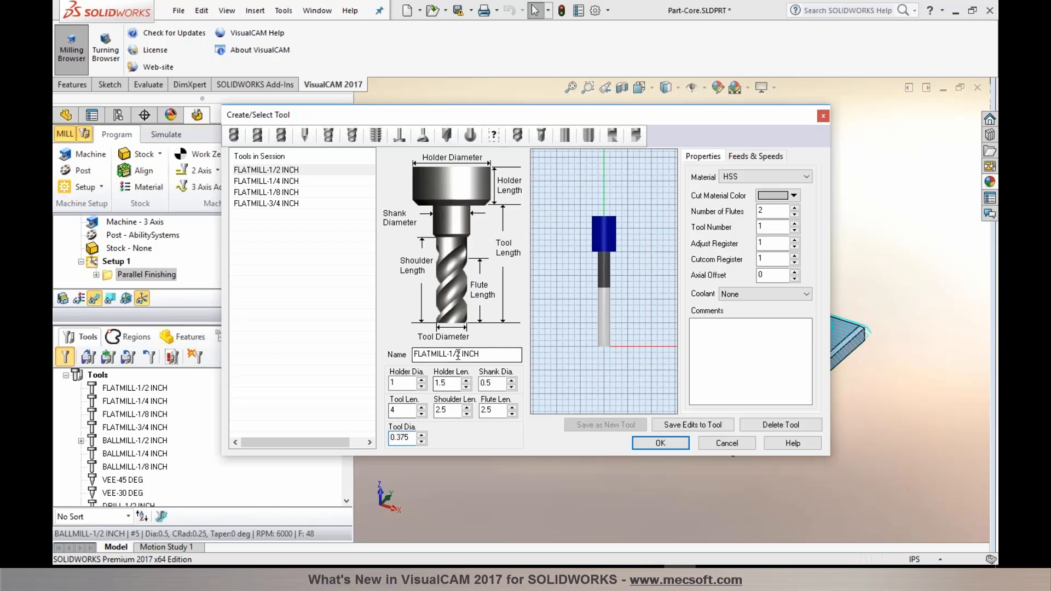
pyautogui.click(406, 410)
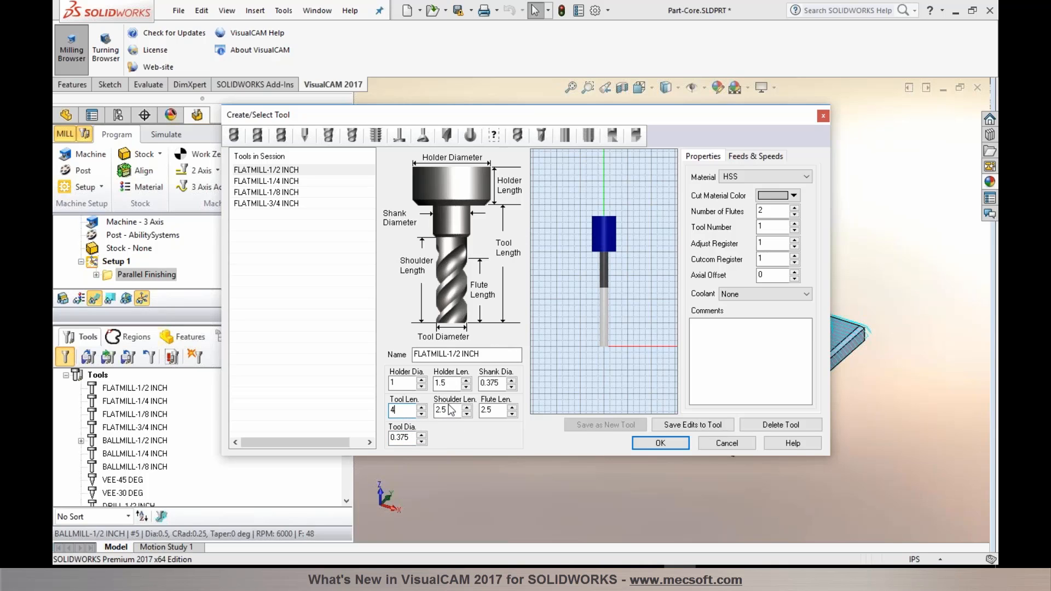
pyautogui.click(731, 447)
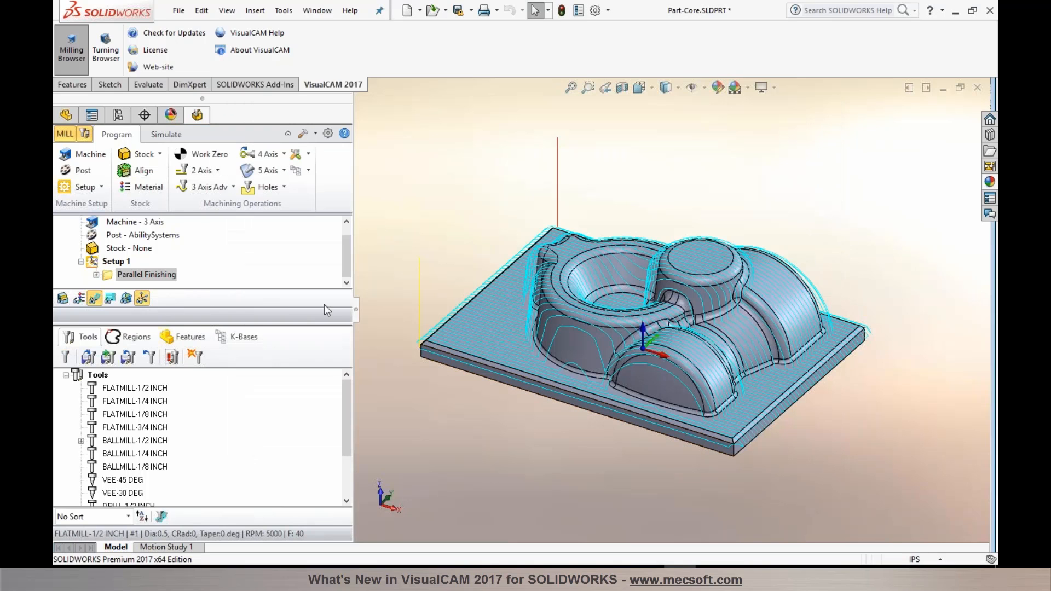
# - Try the expression 1/8 as the total cut depth in the cut levels of a new 2 1/2 Axis Pocketing operation
pyautogui.click(213, 173)
pyautogui.click(281, 204)
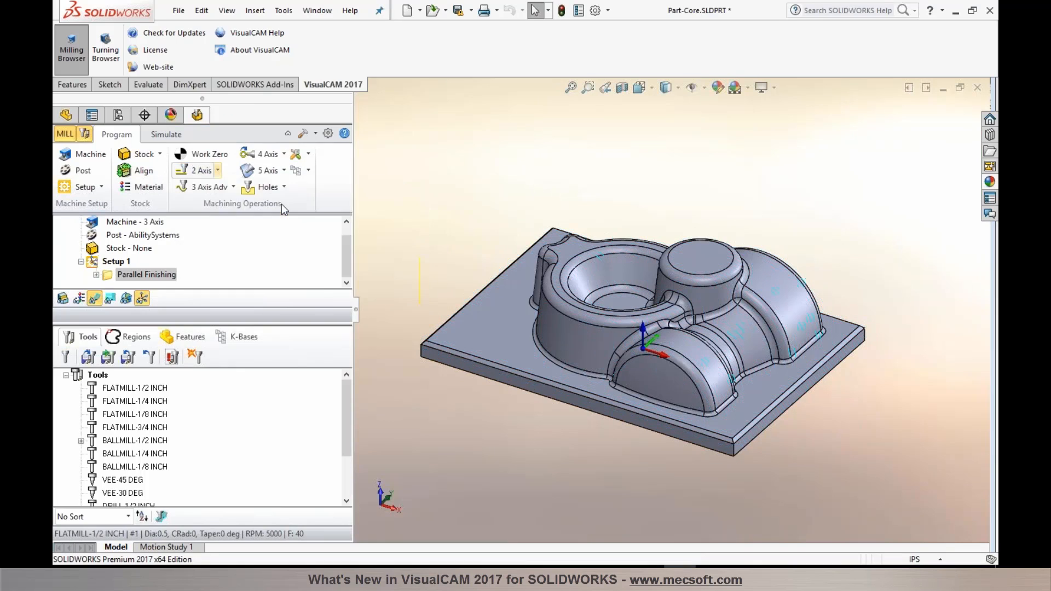
pyautogui.click(143, 158)
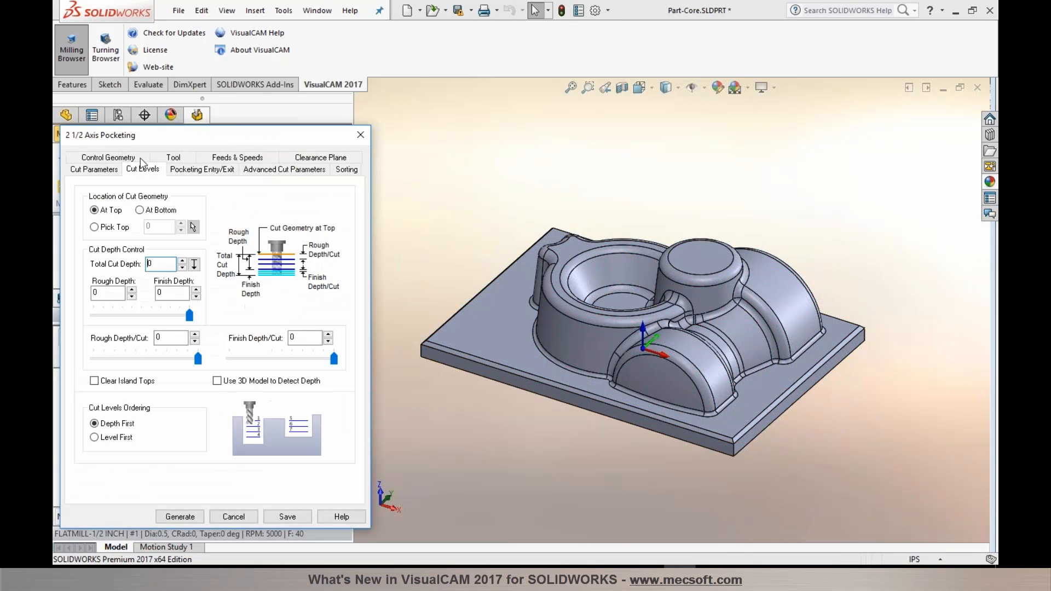
pyautogui.write('1/8')
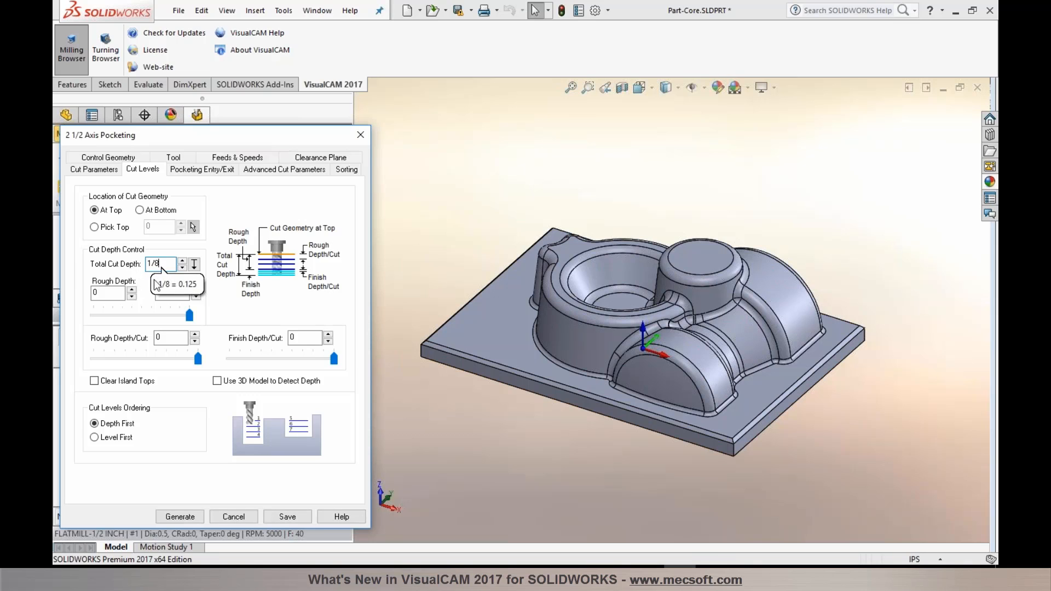
pyautogui.press('Return')
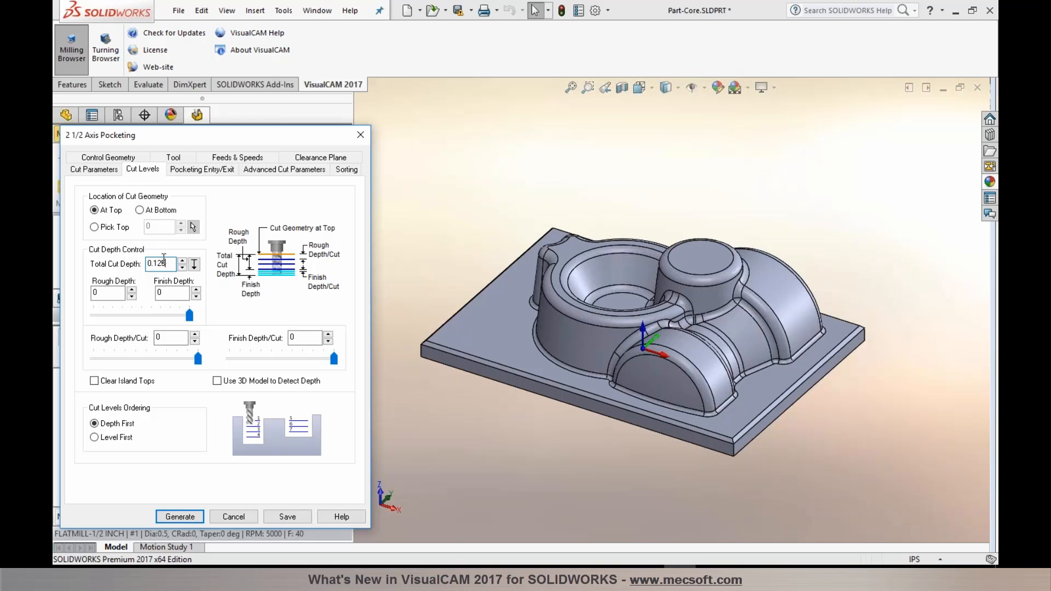
pyautogui.press('Return')
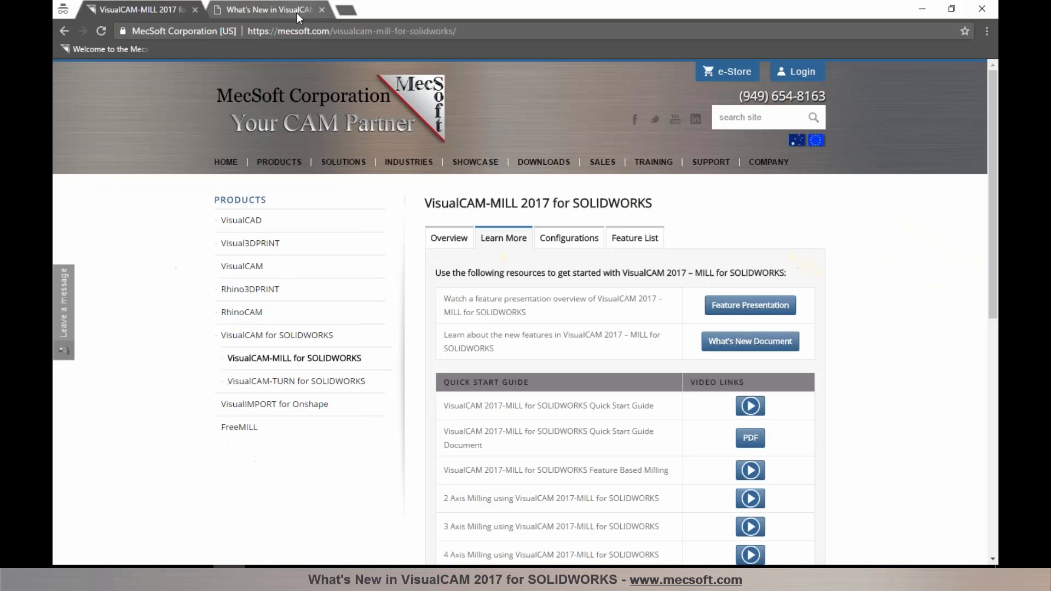
# - Review the arithmetic expressions entry for post processor macros in the What's New PDF, and switch back to SOLIDWORKS
pyautogui.click(297, 12)
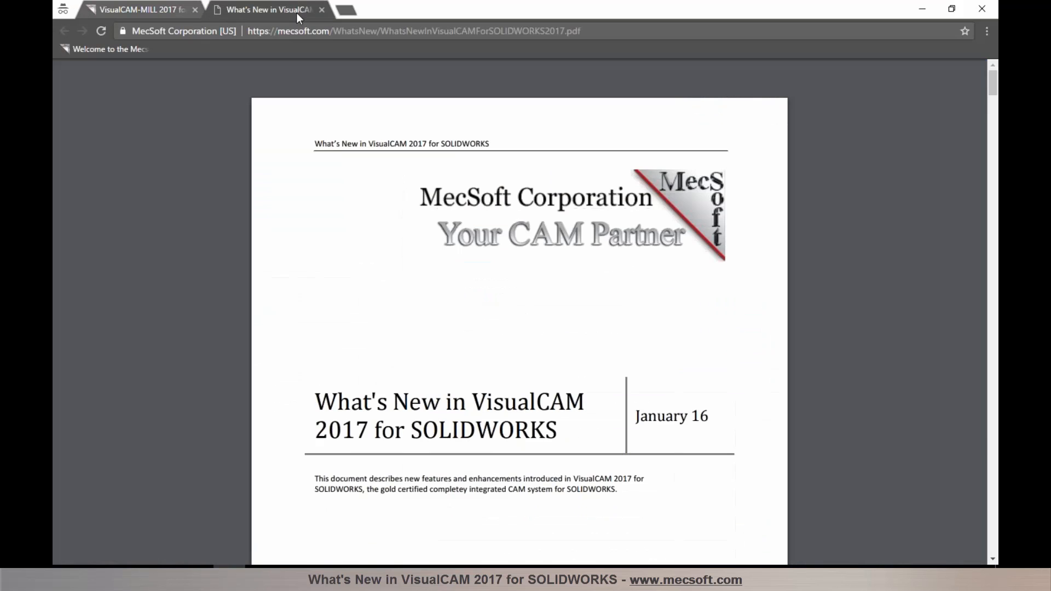
pyautogui.scroll(-10, 580, 273)
pyautogui.scroll(-15, 579, 284)
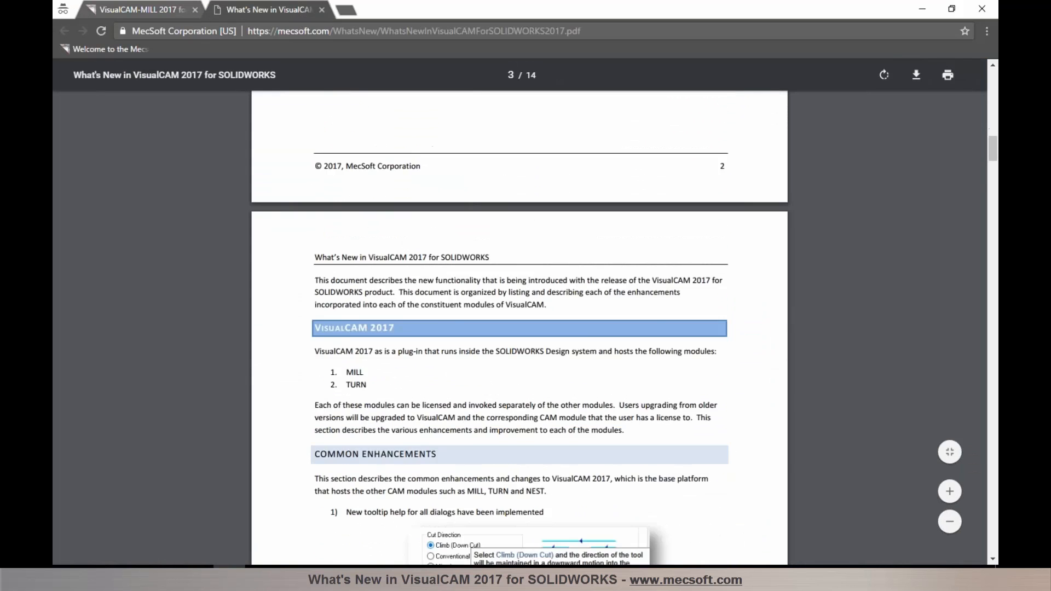
pyautogui.keyDown('ctrl'); pyautogui.scroll(3, 571, 240); pyautogui.keyUp('ctrl')
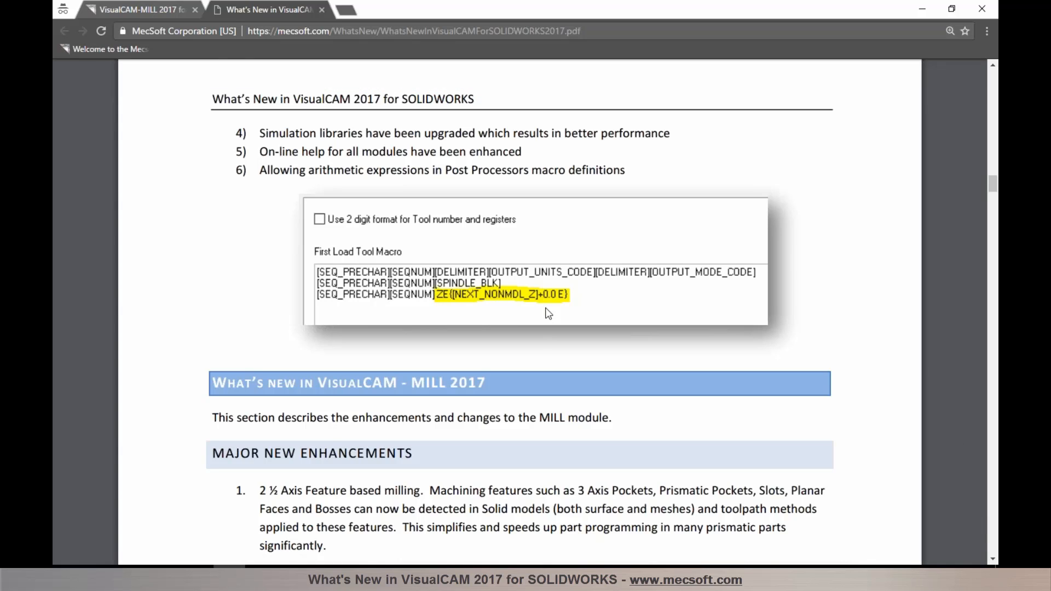
pyautogui.click(923, 10)
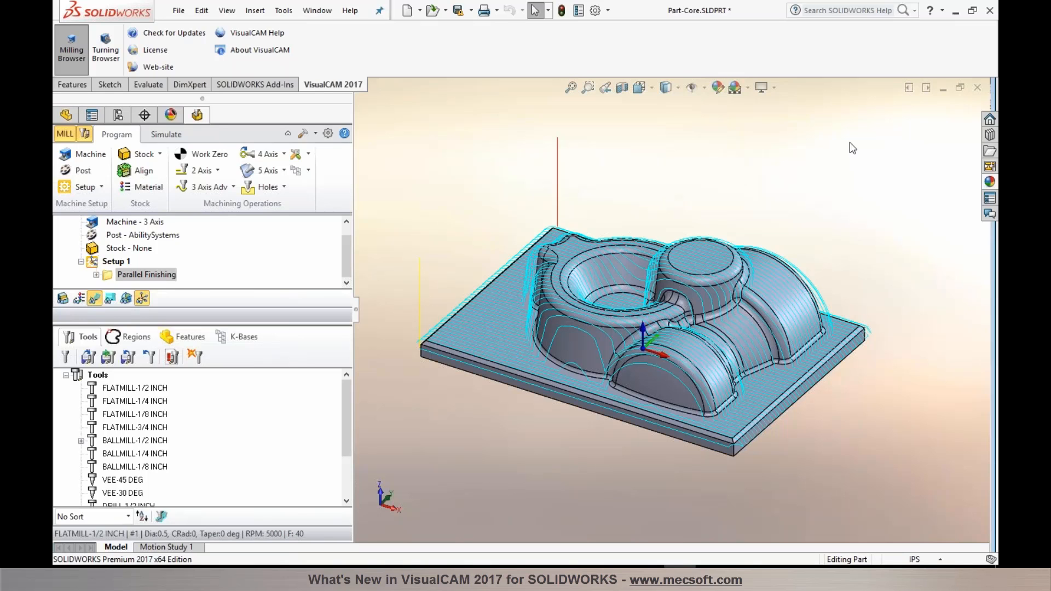
# - Close Part-Core without saving and open the part Feature-Detection-Prismatic-Programmed.SLDPRT
pyautogui.click(979, 87)
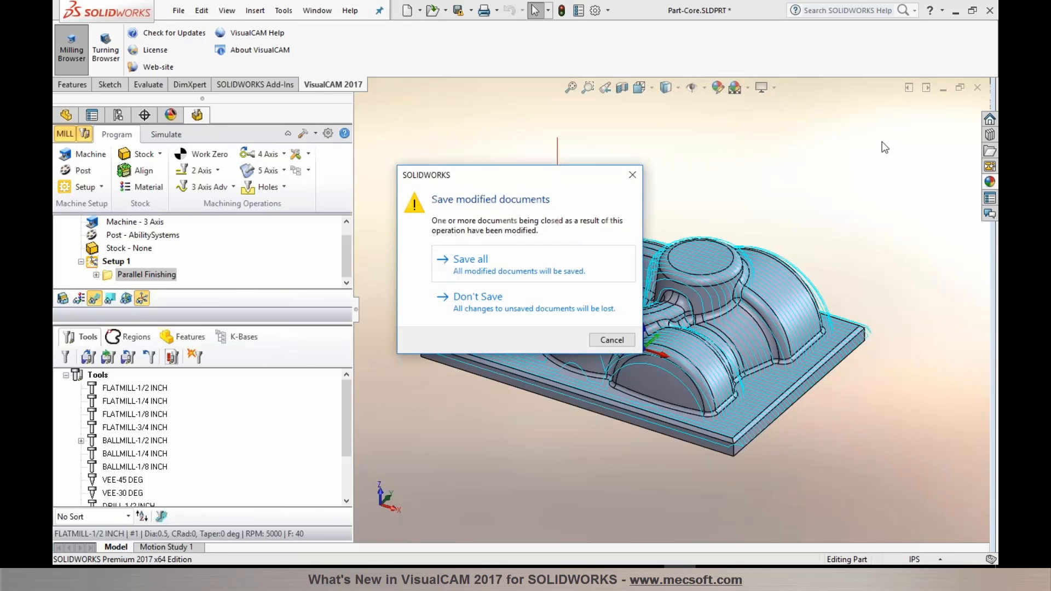
pyautogui.click(595, 296)
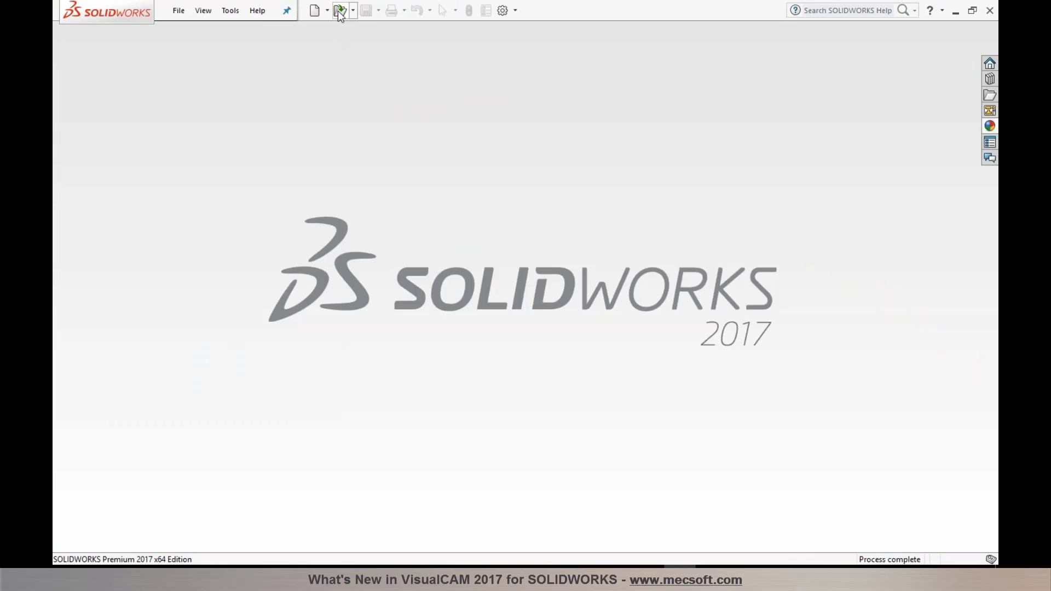
pyautogui.click(339, 12)
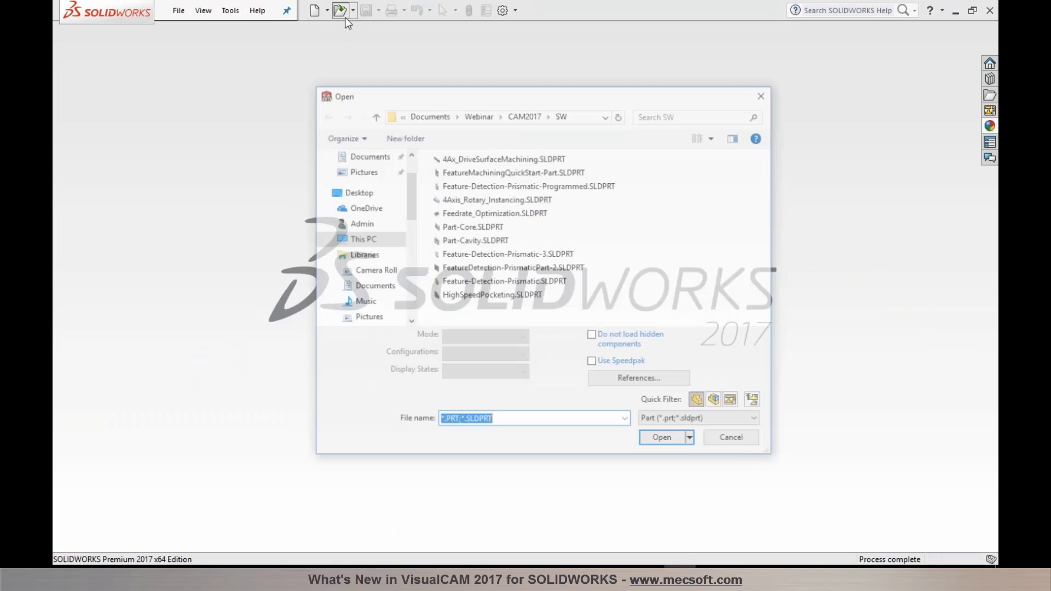
pyautogui.click(659, 419)
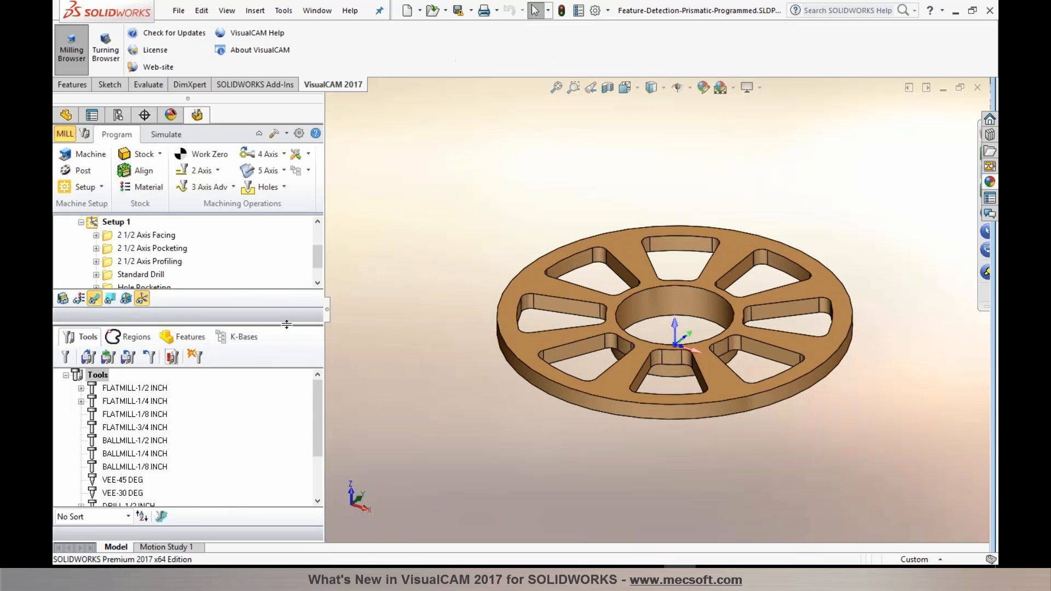
# - Enable silhouette edges and sharp edges for the stock display in the simulation preferences, and apply the change
pyautogui.click(164, 136)
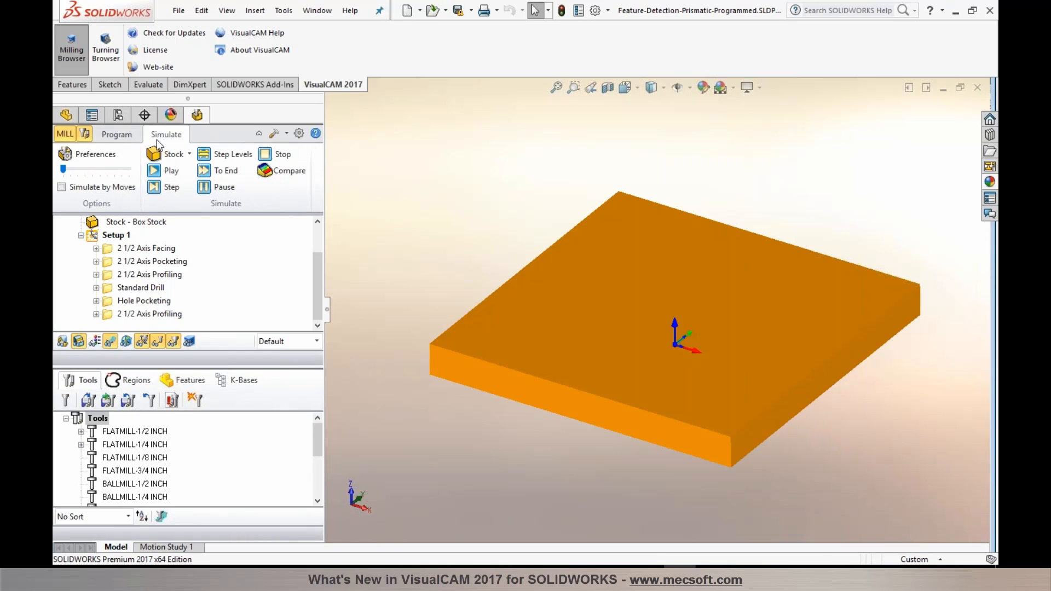
pyautogui.click(105, 155)
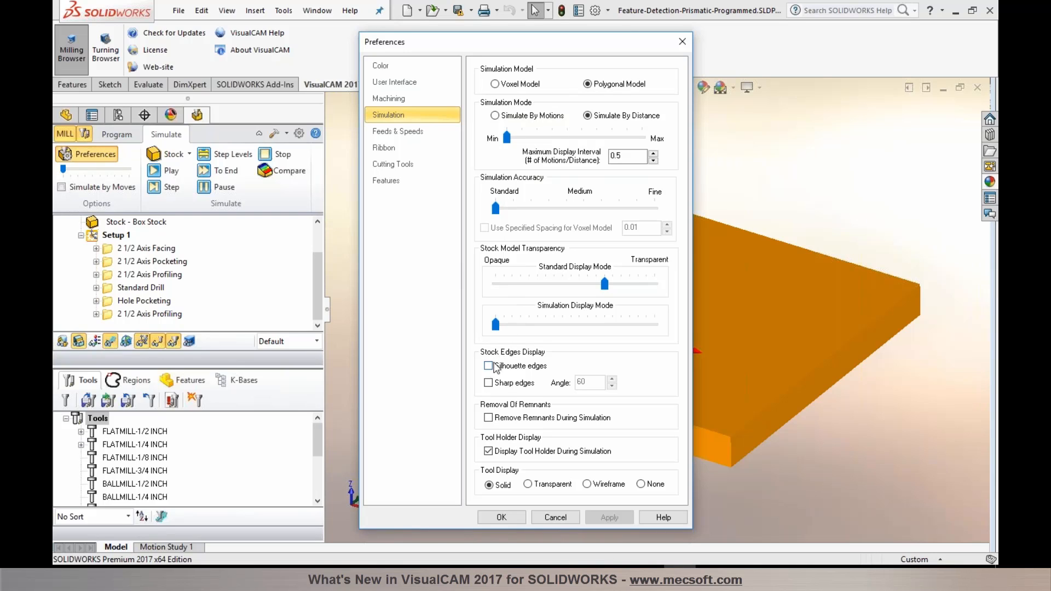
pyautogui.click(490, 366)
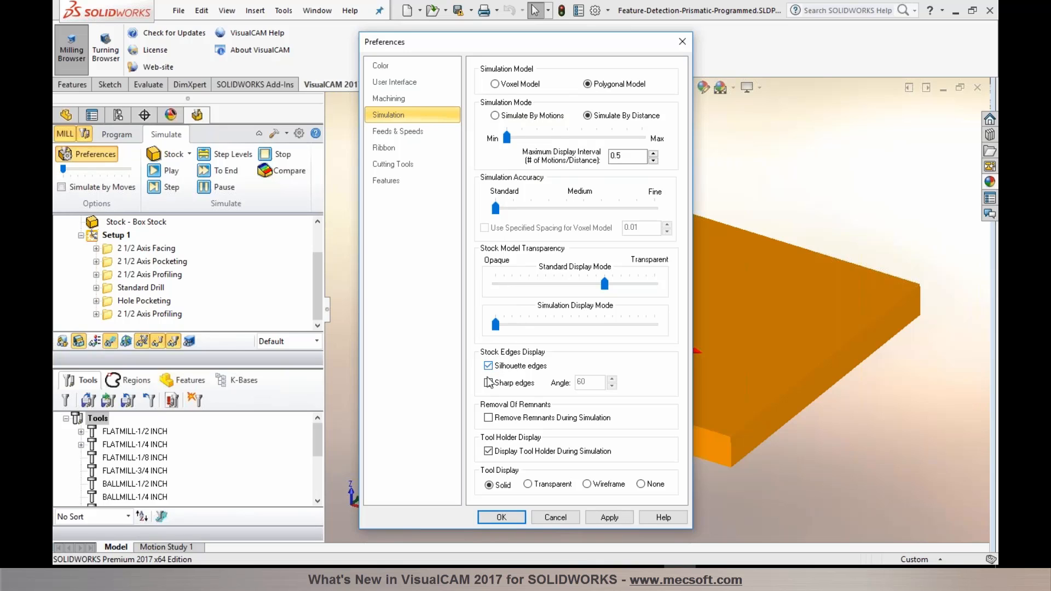
pyautogui.click(488, 384)
pyautogui.click(602, 518)
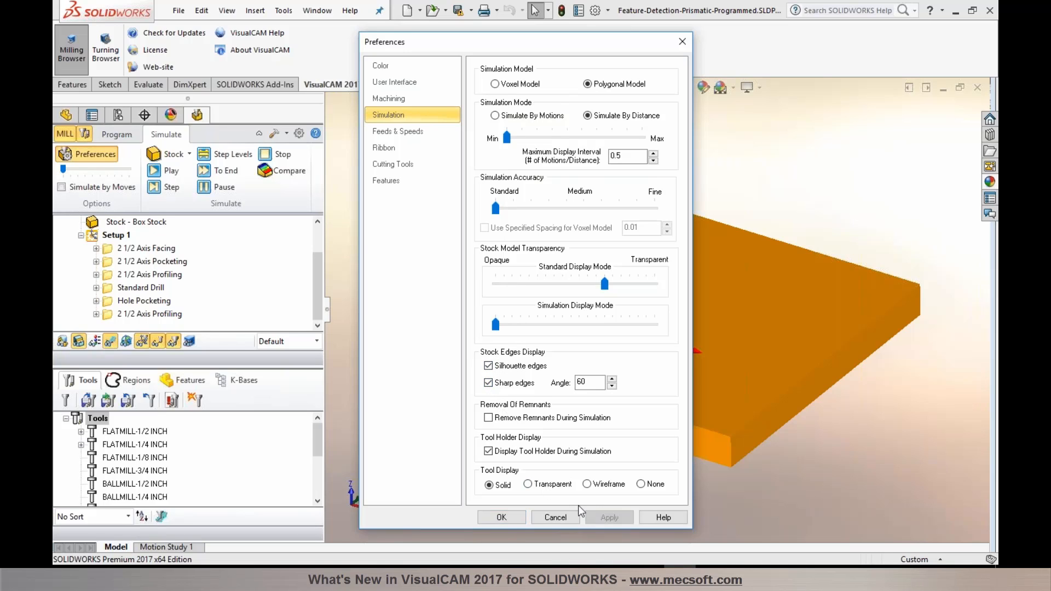
pyautogui.click(505, 518)
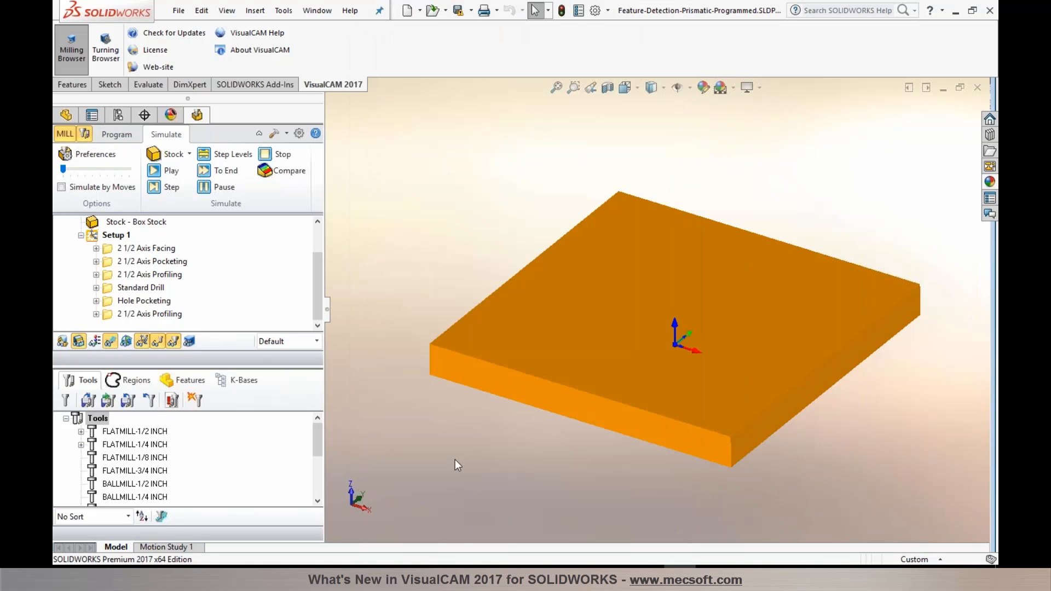
# - Show the box stock around the wheel part in the programming view
pyautogui.click(130, 249)
pyautogui.click(124, 222)
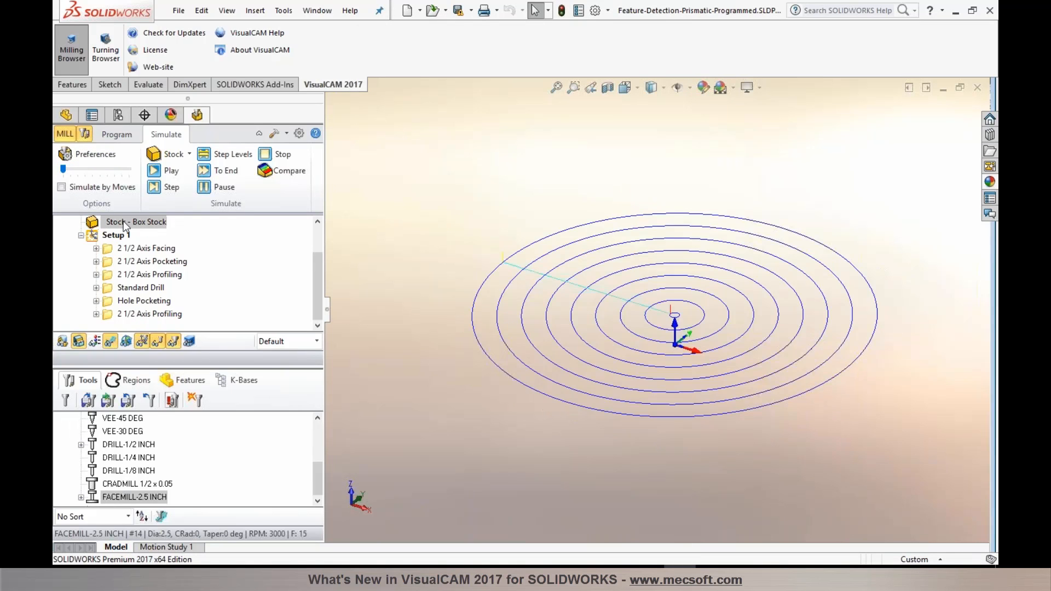
pyautogui.click(124, 137)
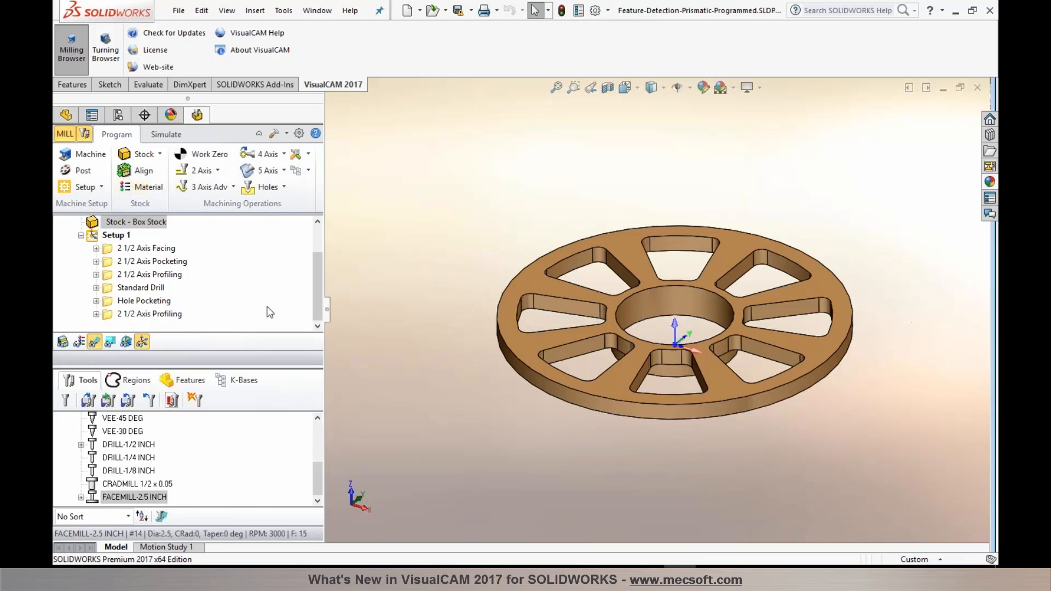
pyautogui.click(63, 342)
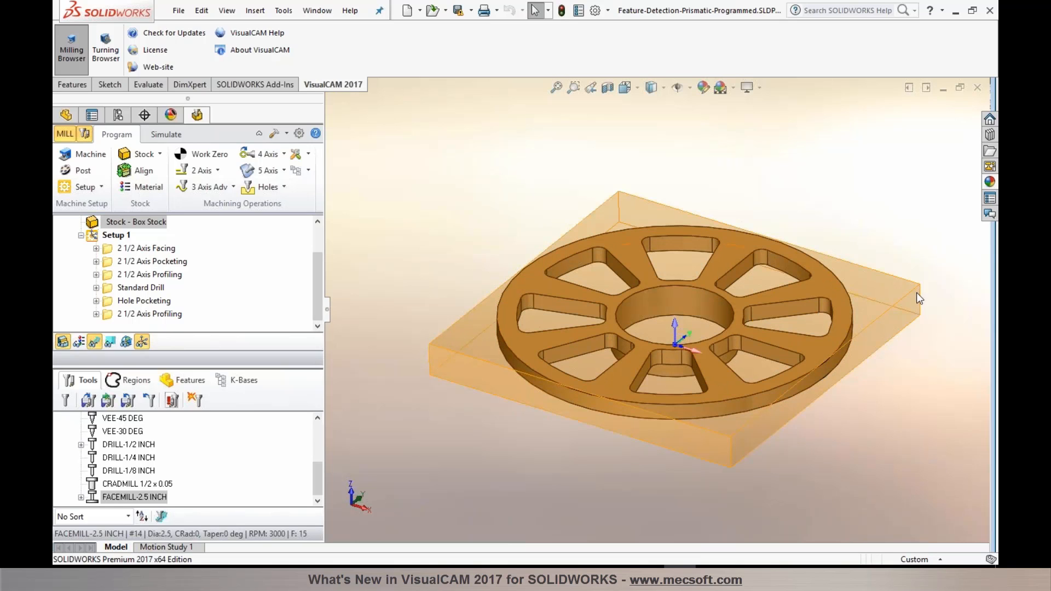
# - Simulate all operations of Setup 1 at a higher simulation speed and inspect the edges on the cut stock
pyautogui.click(174, 135)
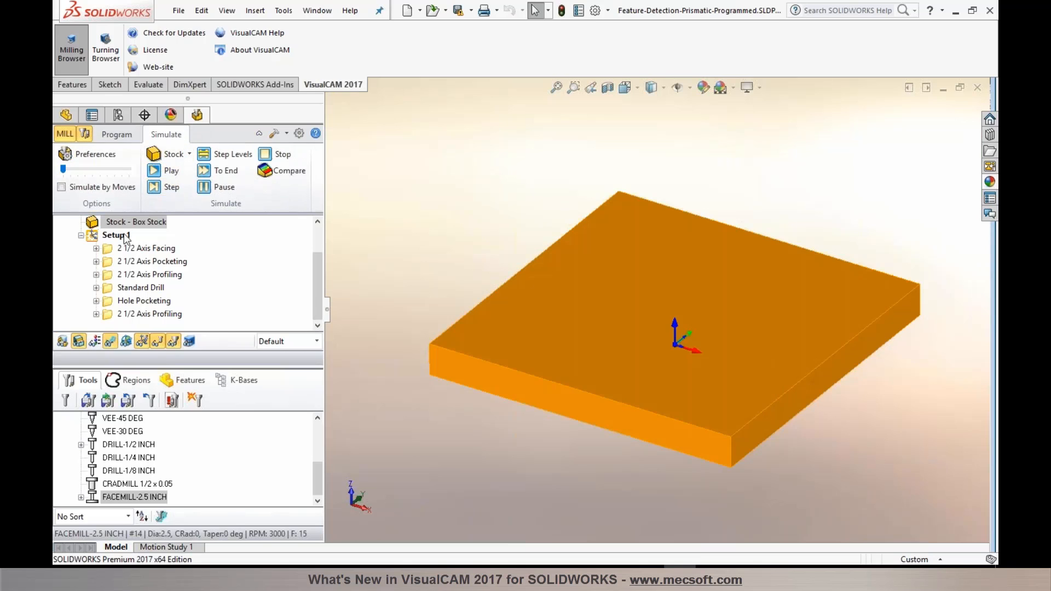
pyautogui.click(107, 238)
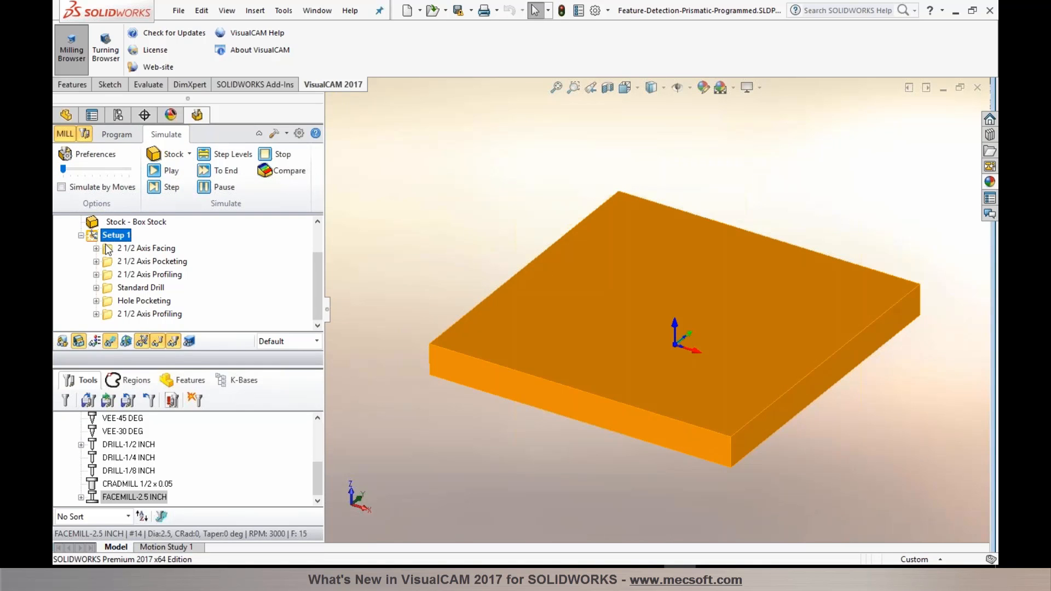
pyautogui.click(167, 174)
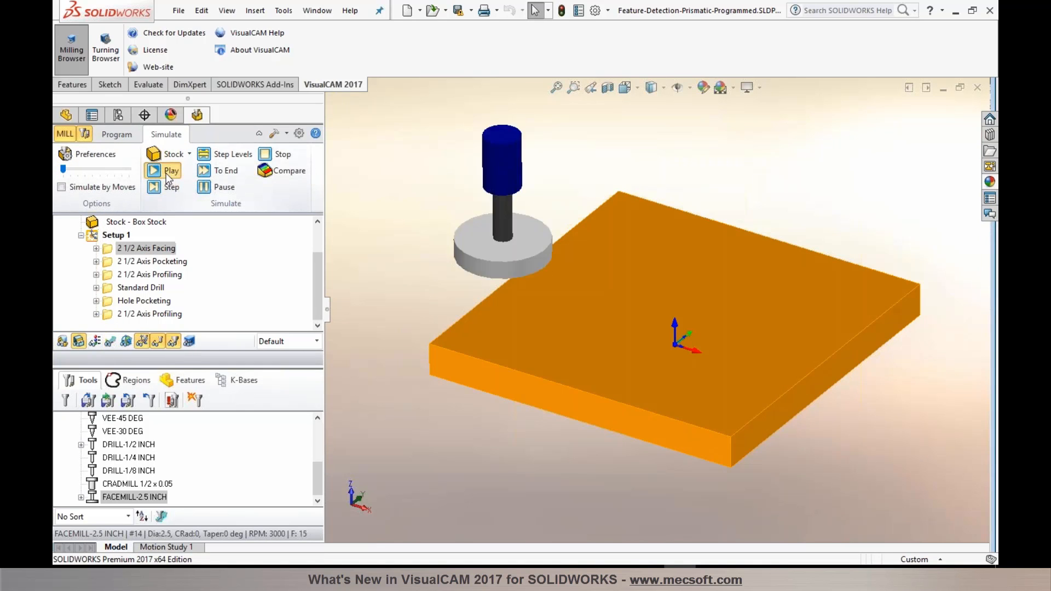
pyautogui.moveTo(64, 169); pyautogui.dragTo(99, 175)
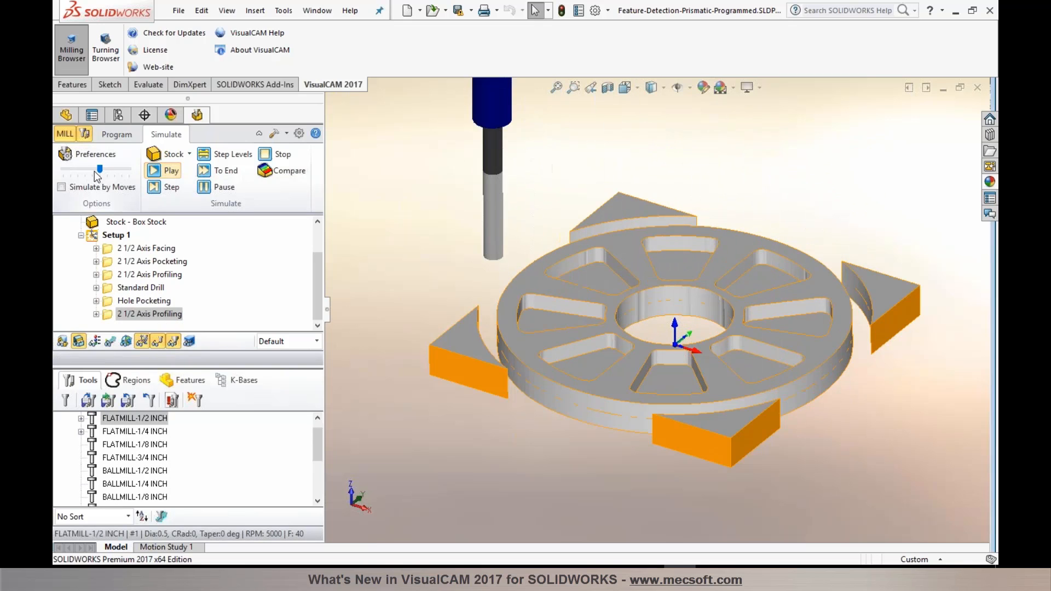
pyautogui.moveTo(420, 169)
pyautogui.mouseDown(button='middle')
pyautogui.moveTo(403, 179)
pyautogui.moveTo(408, 159)
pyautogui.moveTo(410, 172)
pyautogui.mouseUp(button='middle')
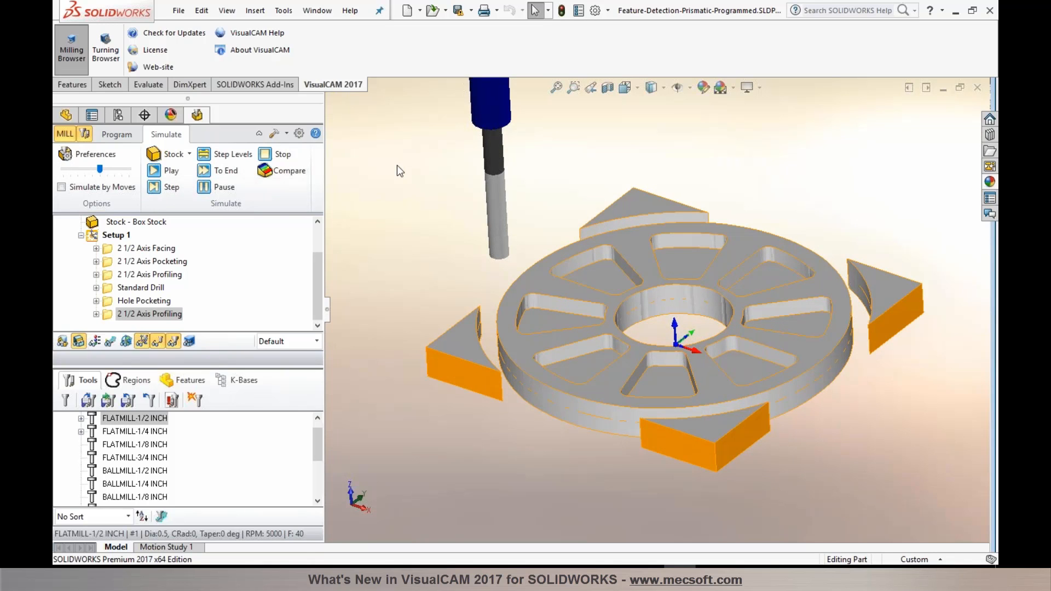
pyautogui.moveTo(407, 171)
pyautogui.mouseDown(button='middle')
pyautogui.moveTo(410, 182)
pyautogui.moveTo(407, 163)
pyautogui.mouseUp(button='middle')
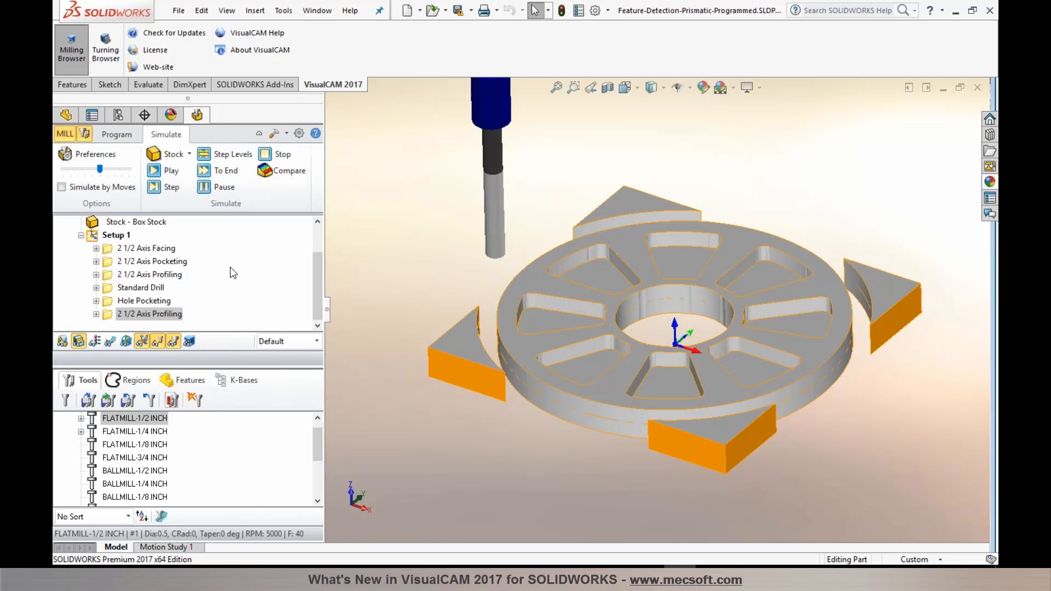
# - Review the simulation colouring options and the Cut Material Color property of the FLATMILL-1/2 INCH tool without changing it
pyautogui.click(316, 341)
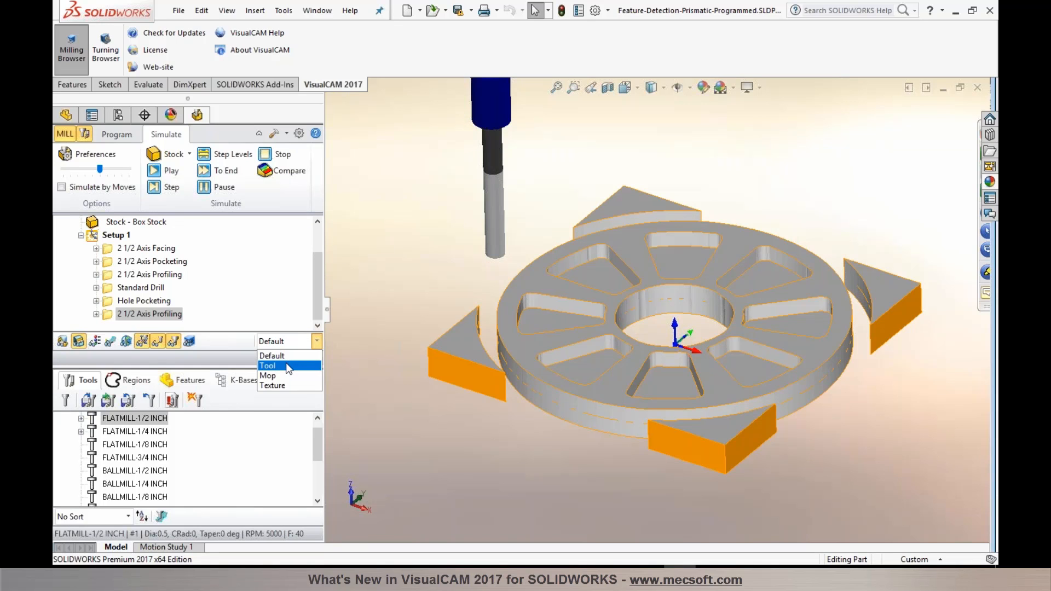
pyautogui.click(93, 428)
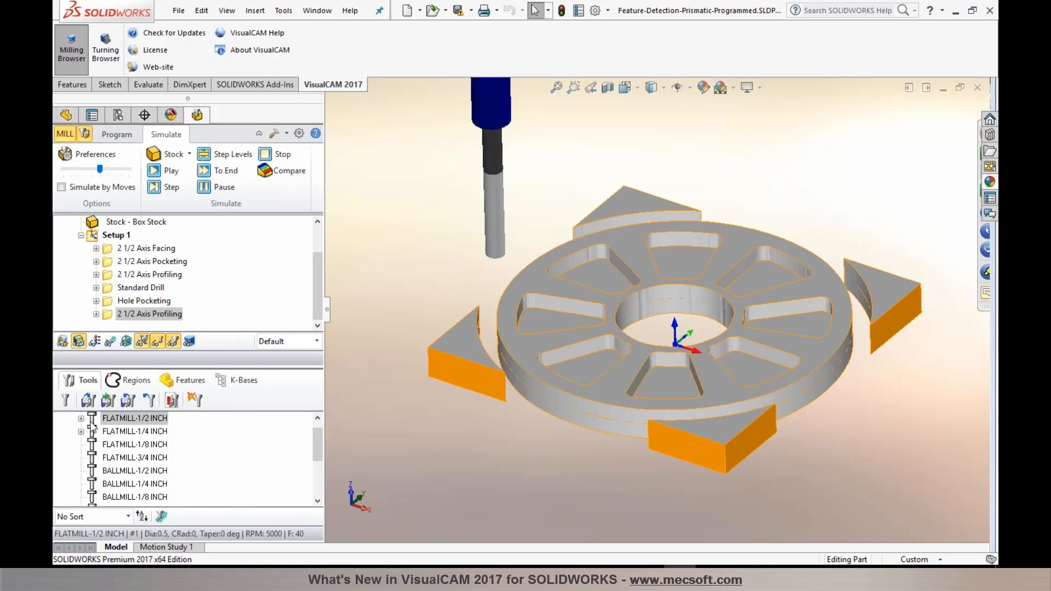
pyautogui.doubleClick(93, 426)
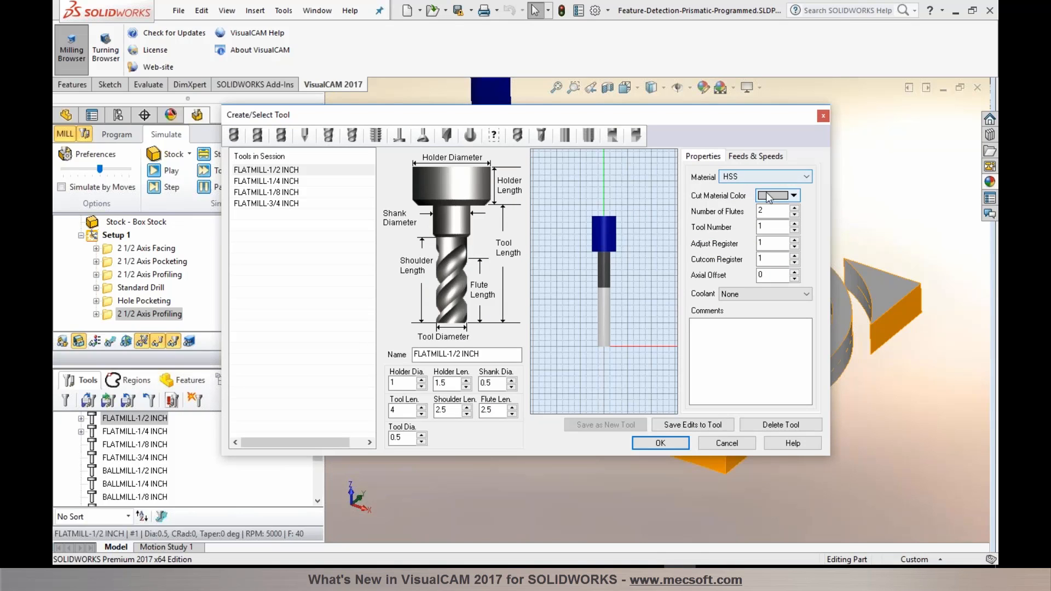
pyautogui.click(727, 442)
# - Colour the simulated cut stock by machining operation using the Mop option
pyautogui.click(316, 342)
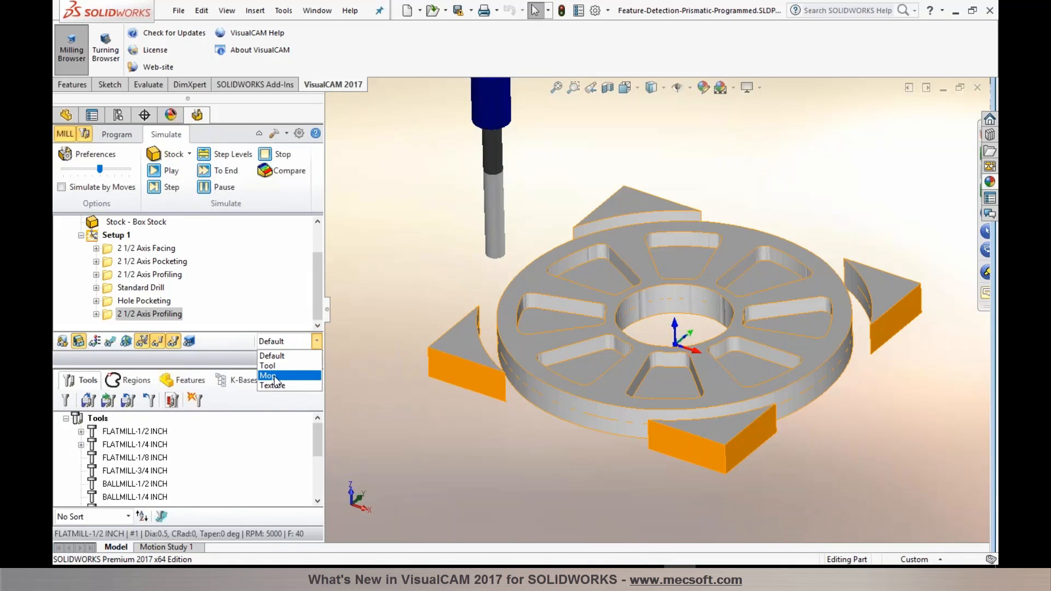
pyautogui.click(274, 376)
# - Examine the Simulation Color setting in the properties of the 2 1/2 Axis Facing operation and leave it as is
pyautogui.click(118, 253)
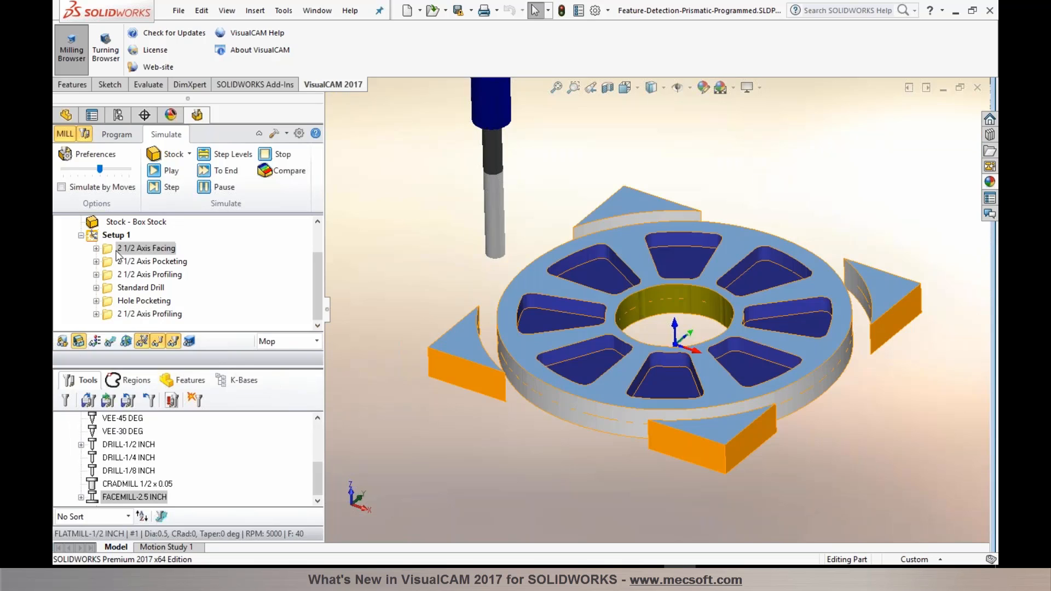
pyautogui.click(109, 237)
pyautogui.click(108, 245)
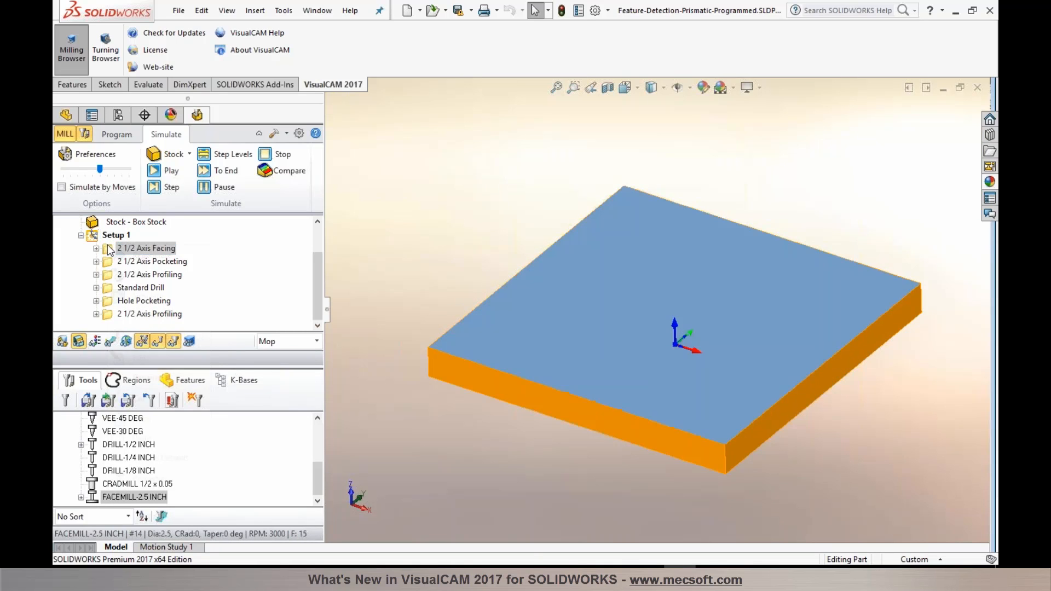
pyautogui.rightClick(109, 250)
pyautogui.click(144, 477)
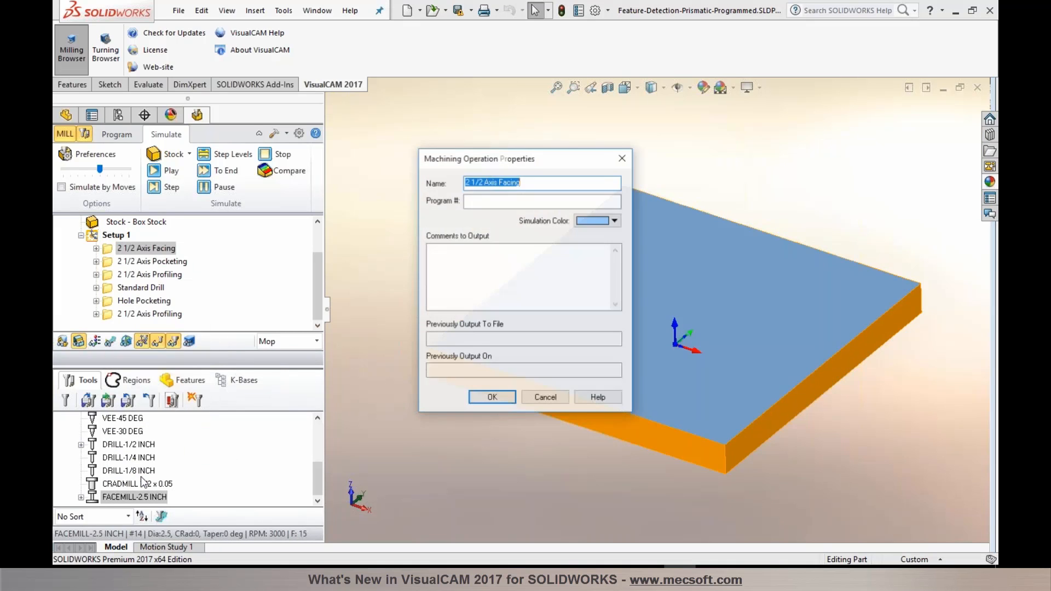
pyautogui.click(615, 222)
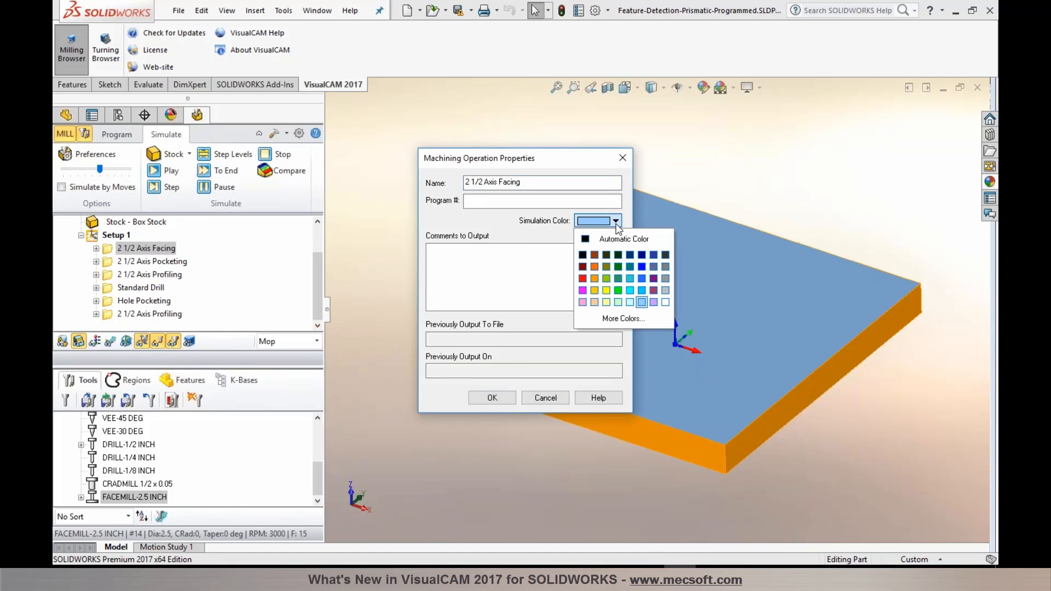
pyautogui.click(616, 223)
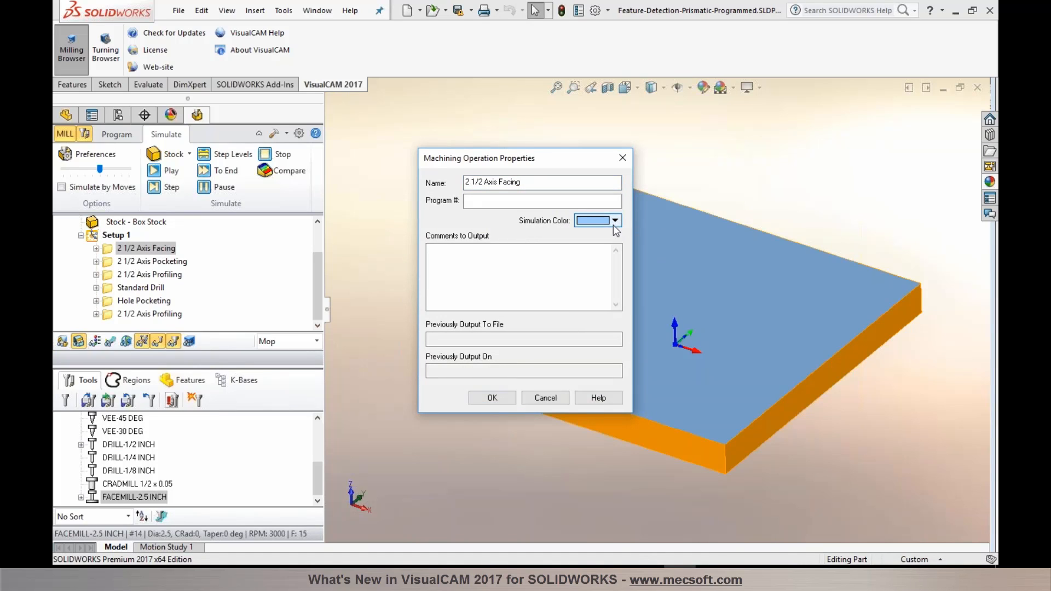
pyautogui.click(543, 396)
# - Rerun the simulation of Setup 1 with the Mop colours and inspect the machined wheel
pyautogui.click(115, 235)
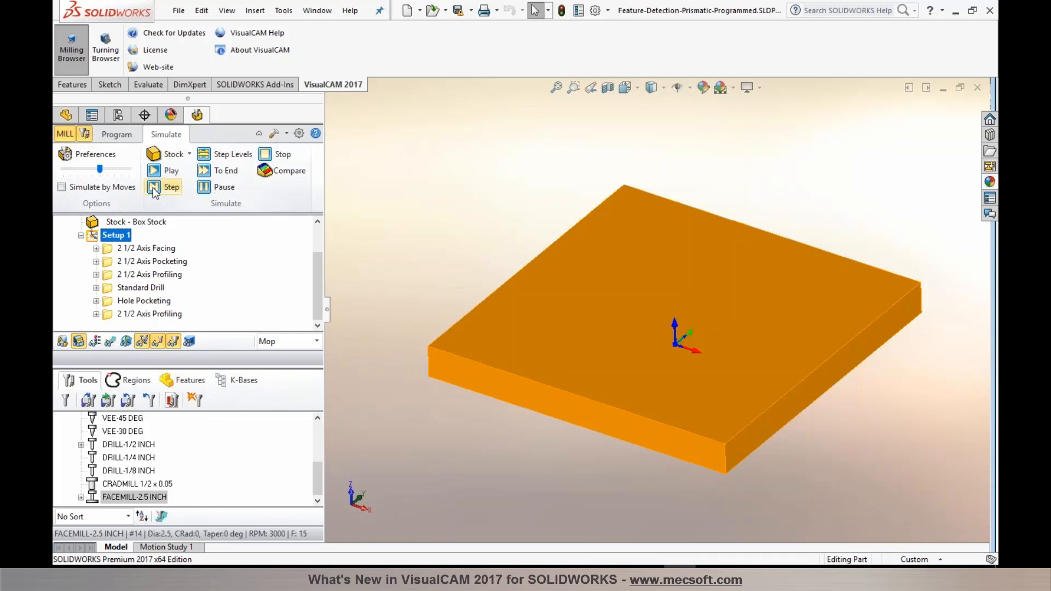
pyautogui.click(164, 172)
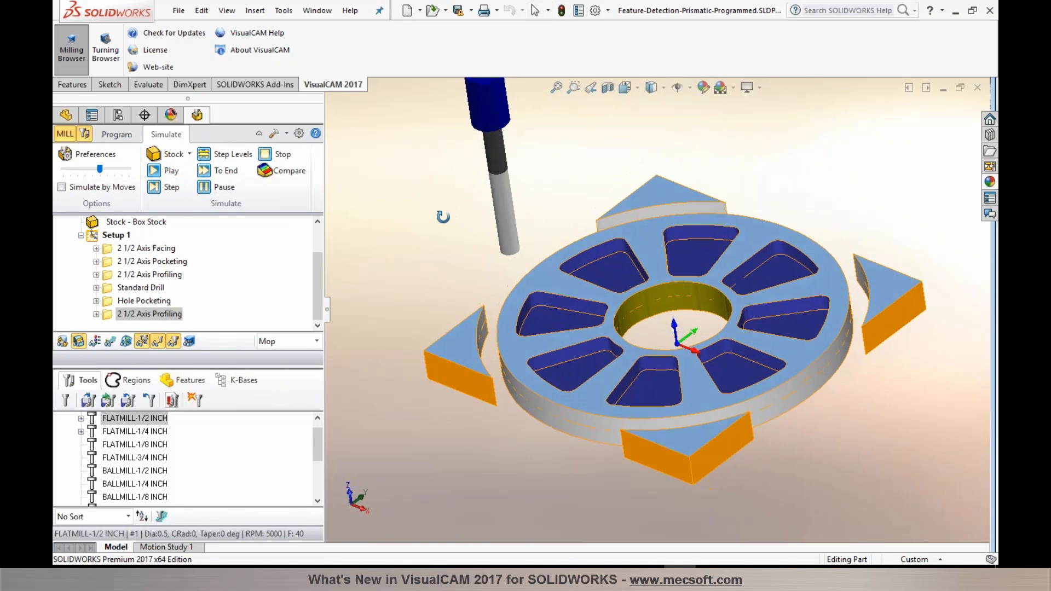
pyautogui.moveTo(444, 216); pyautogui.dragTo(451, 214, button='middle')
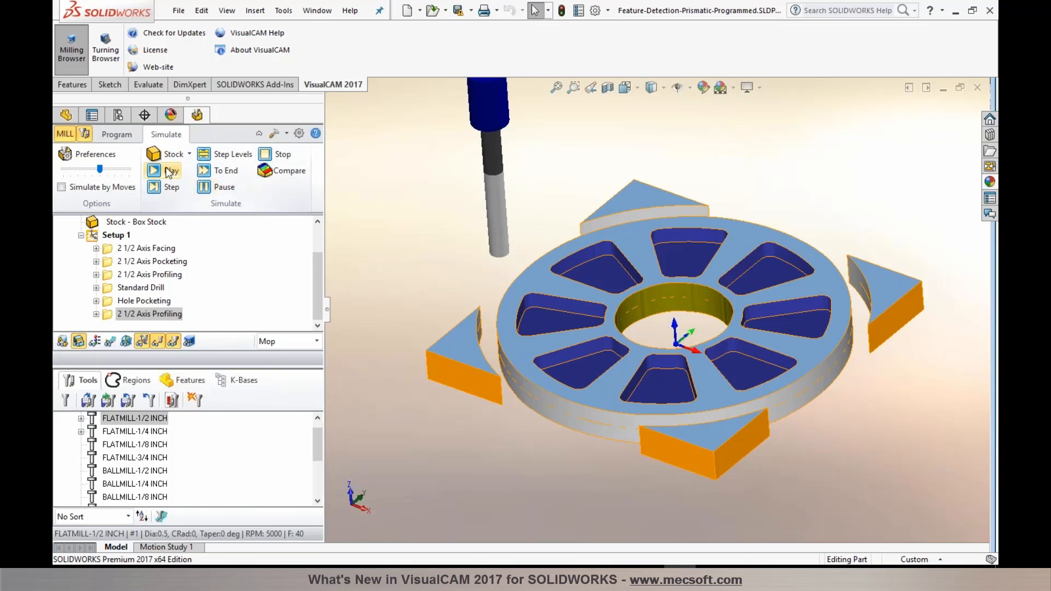
# - Turn on Remove Remnants During Simulation in the preferences, and replay the final 2 1/2 Axis Profiling operation
pyautogui.click(108, 156)
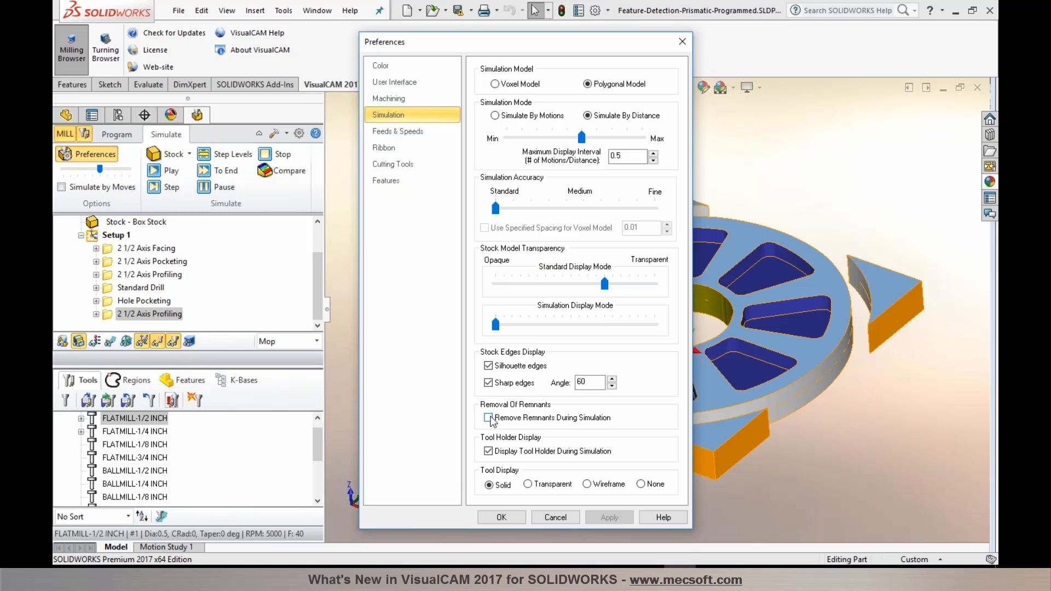
pyautogui.click(489, 419)
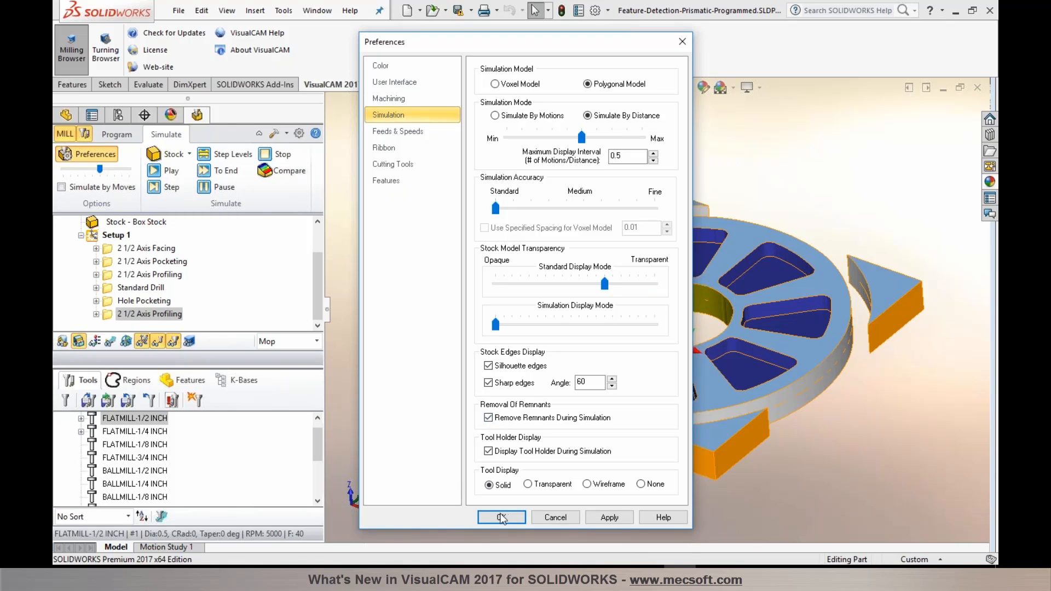
pyautogui.click(502, 517)
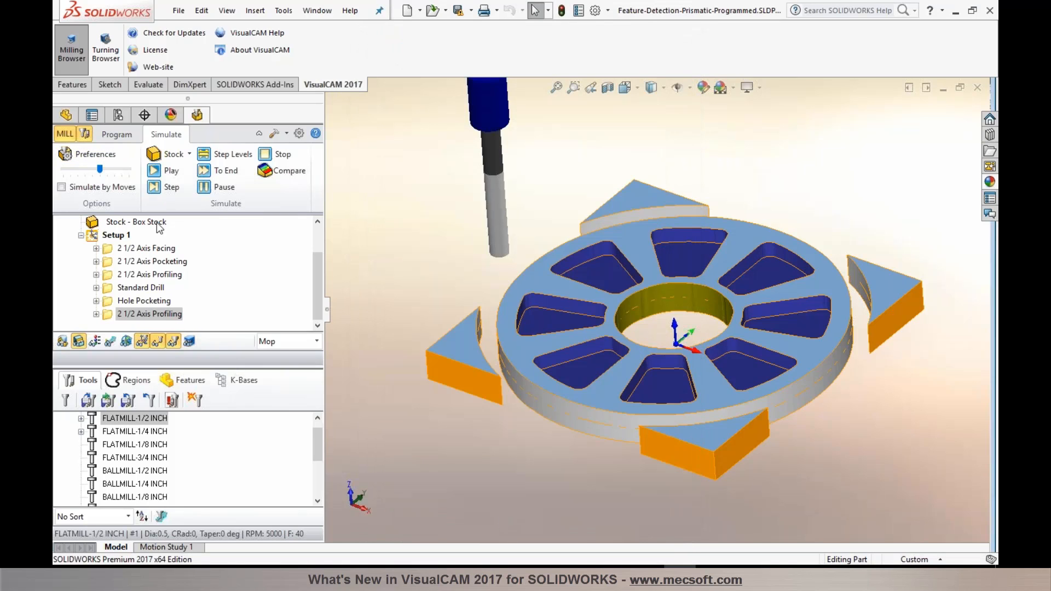
pyautogui.click(162, 174)
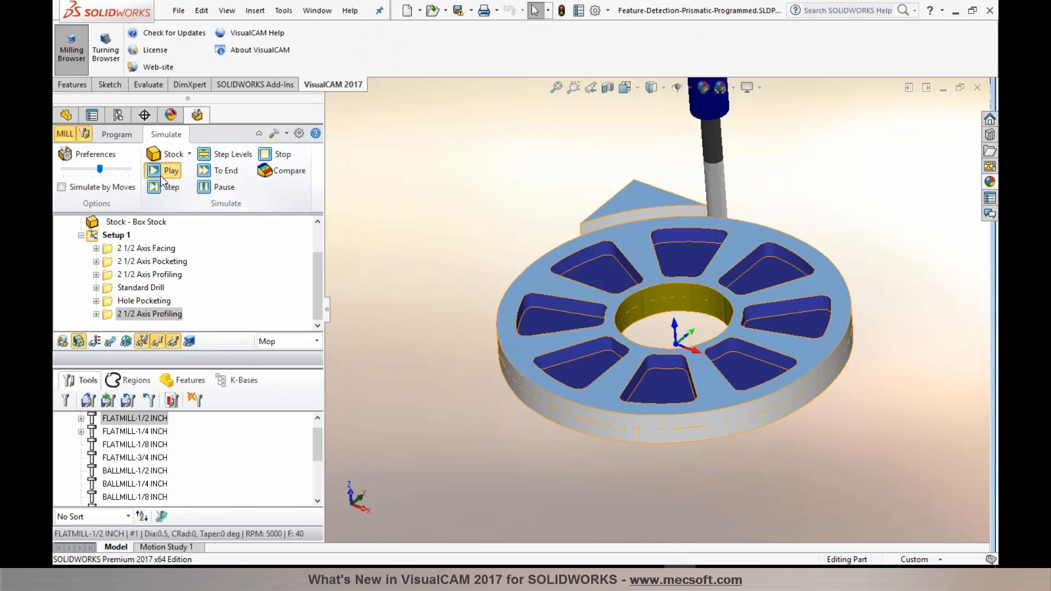
pyautogui.moveTo(465, 414); pyautogui.dragTo(463, 387, button='middle')
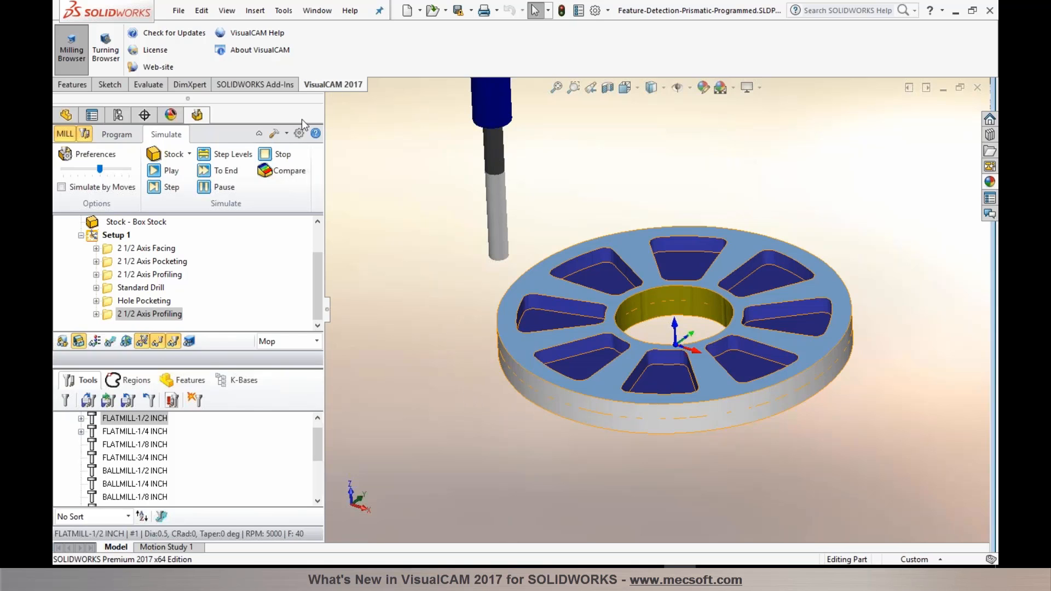
# - Enlarge the machining job tree to show all of Setup 1, and hide the stock in the programming view
pyautogui.moveTo(317, 265); pyautogui.dragTo(317, 233)
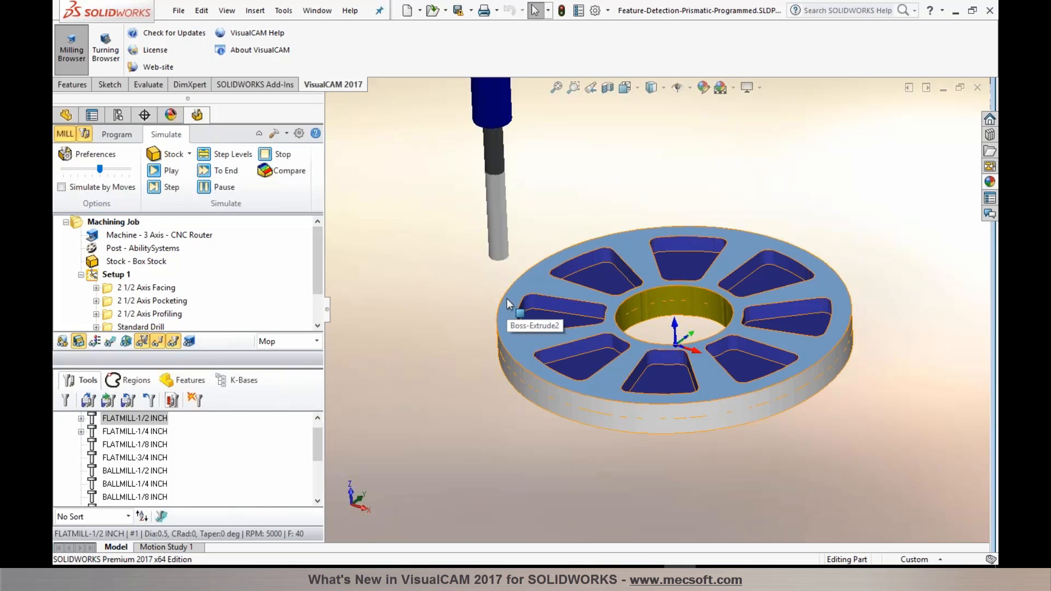
pyautogui.moveTo(271, 368); pyautogui.dragTo(271, 404)
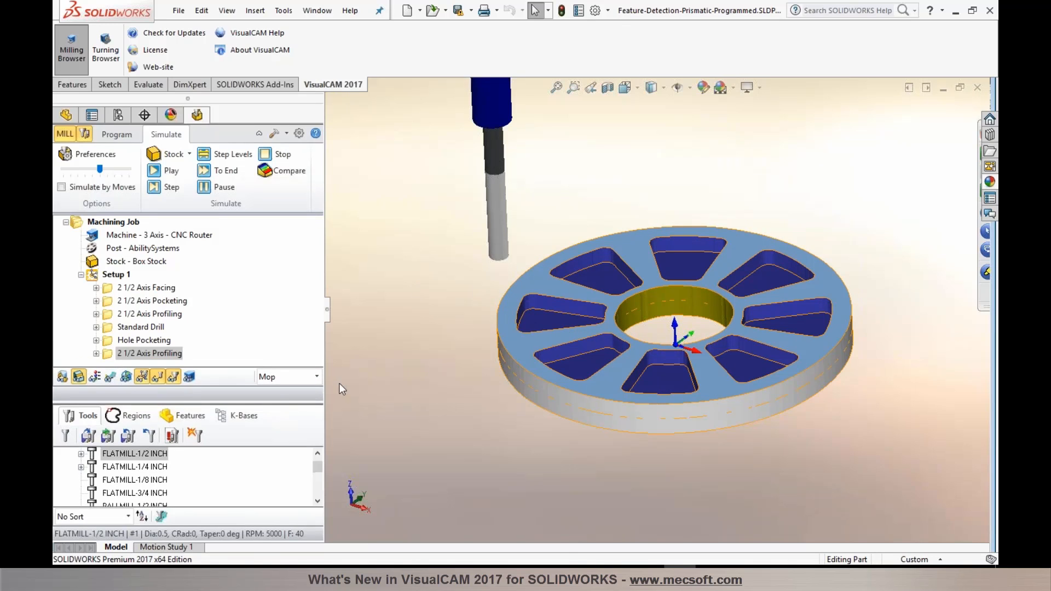
pyautogui.click(115, 135)
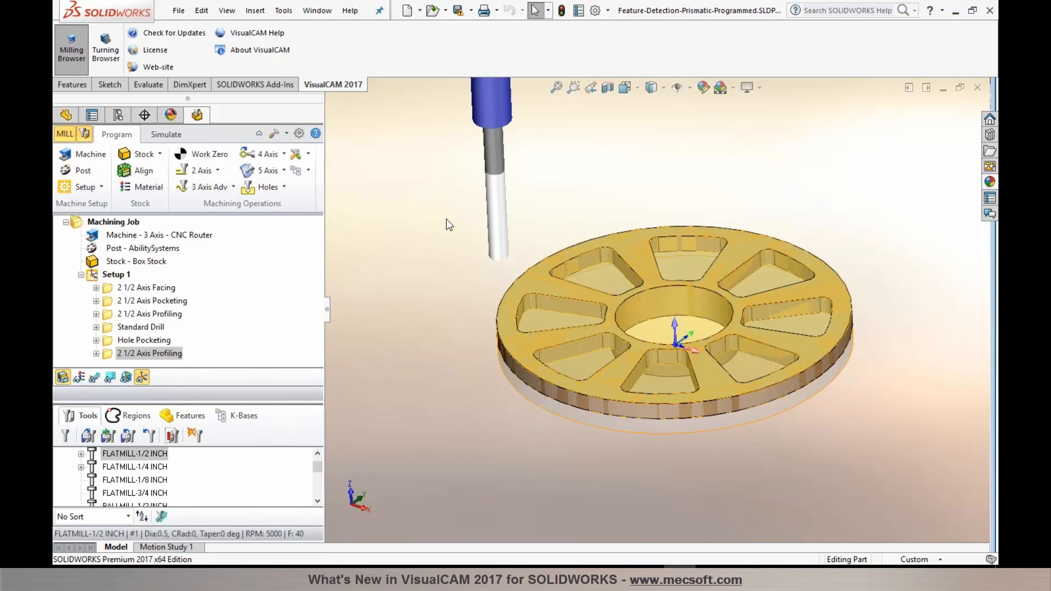
pyautogui.click(62, 378)
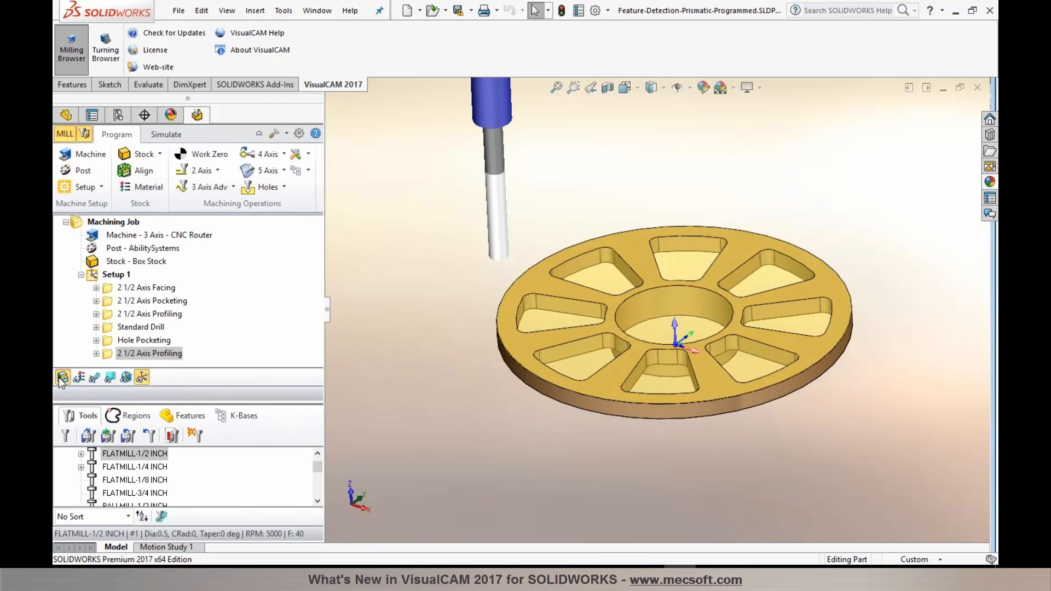
# - Load the CNC Router machine tool definition from file in the machine tool setup and accept it
pyautogui.click(89, 156)
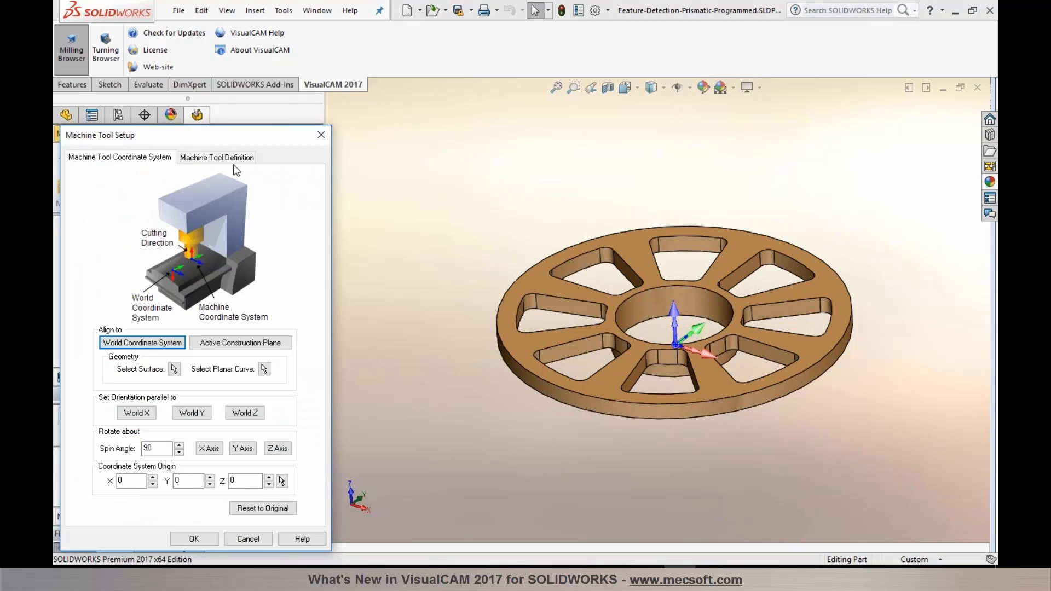
pyautogui.click(199, 157)
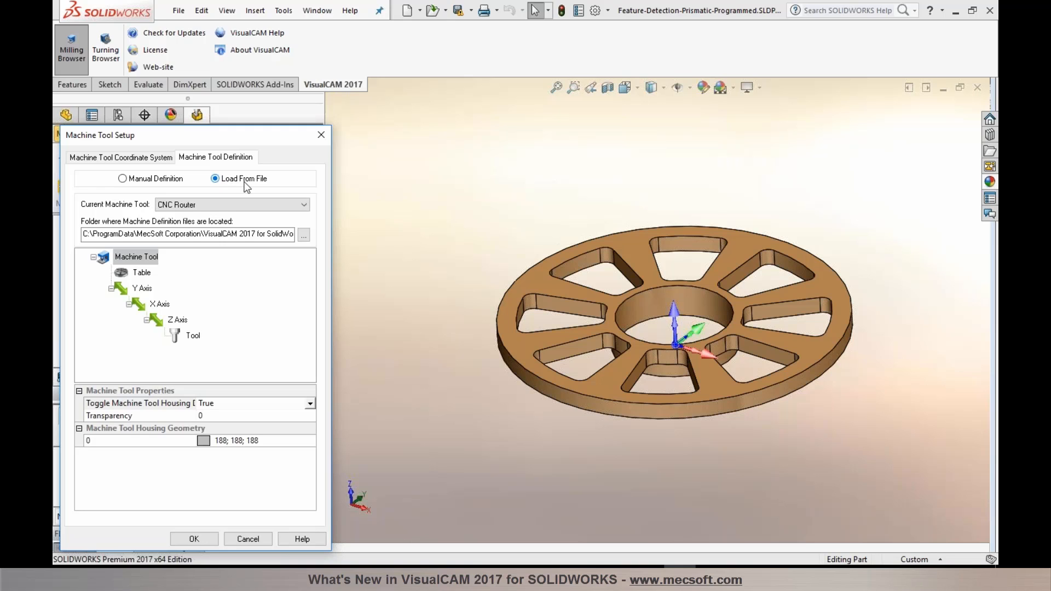
pyautogui.click(298, 204)
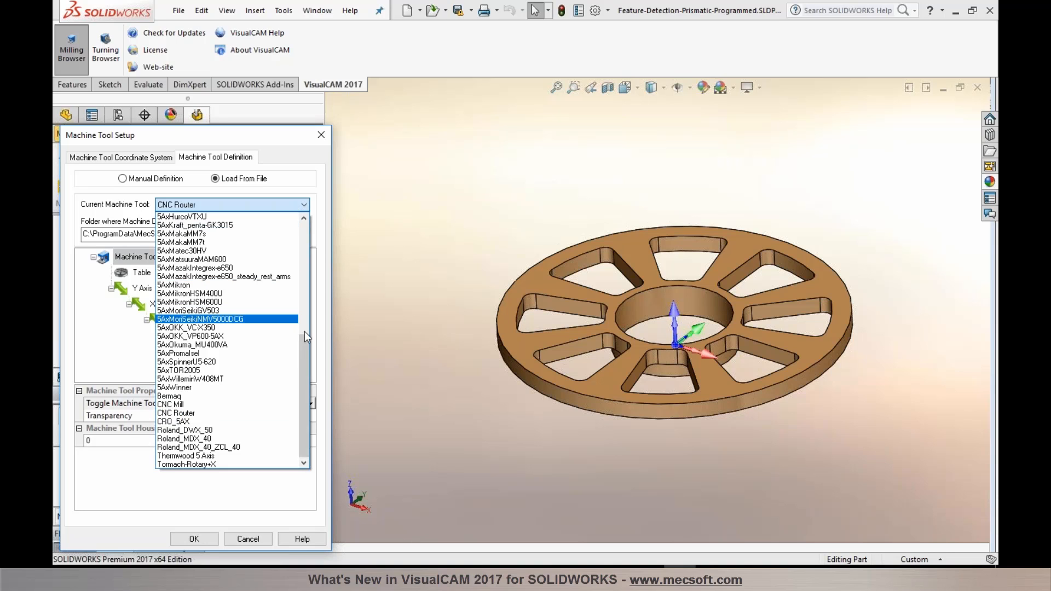
pyautogui.moveTo(304, 336); pyautogui.dragTo(299, 346)
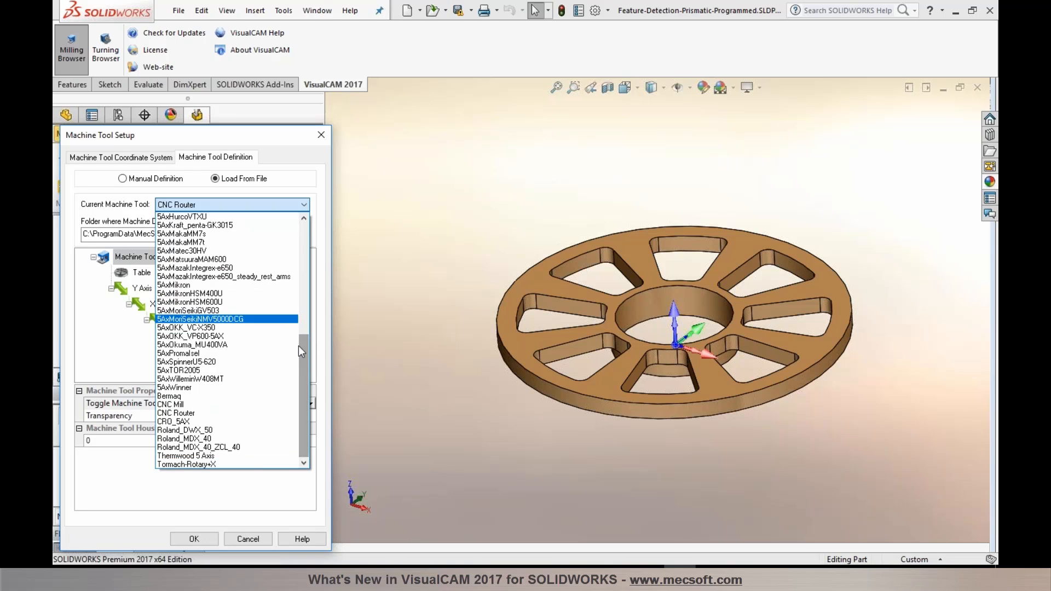
pyautogui.click(193, 414)
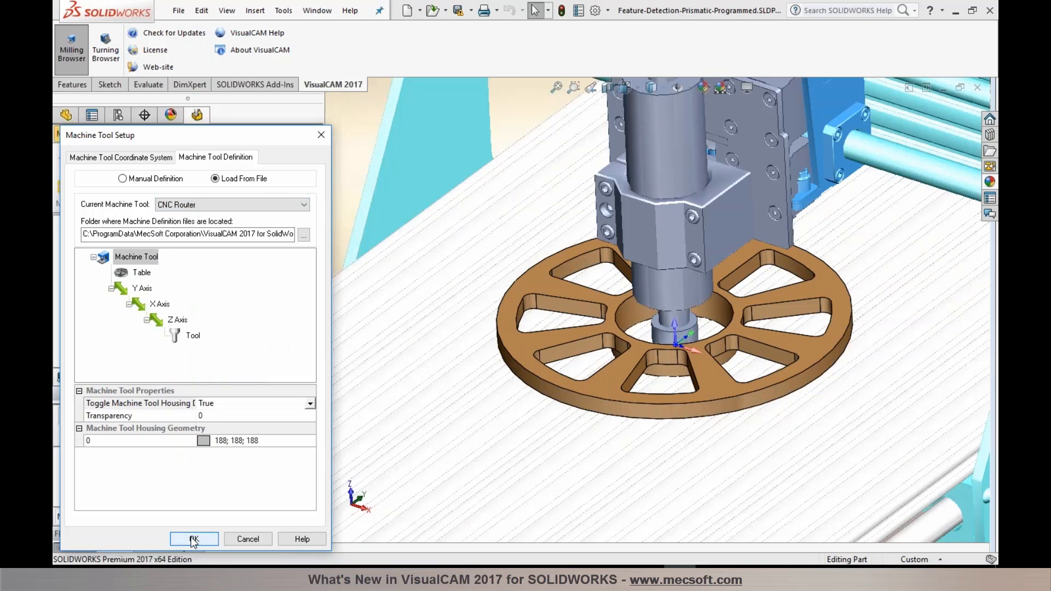
pyautogui.click(193, 539)
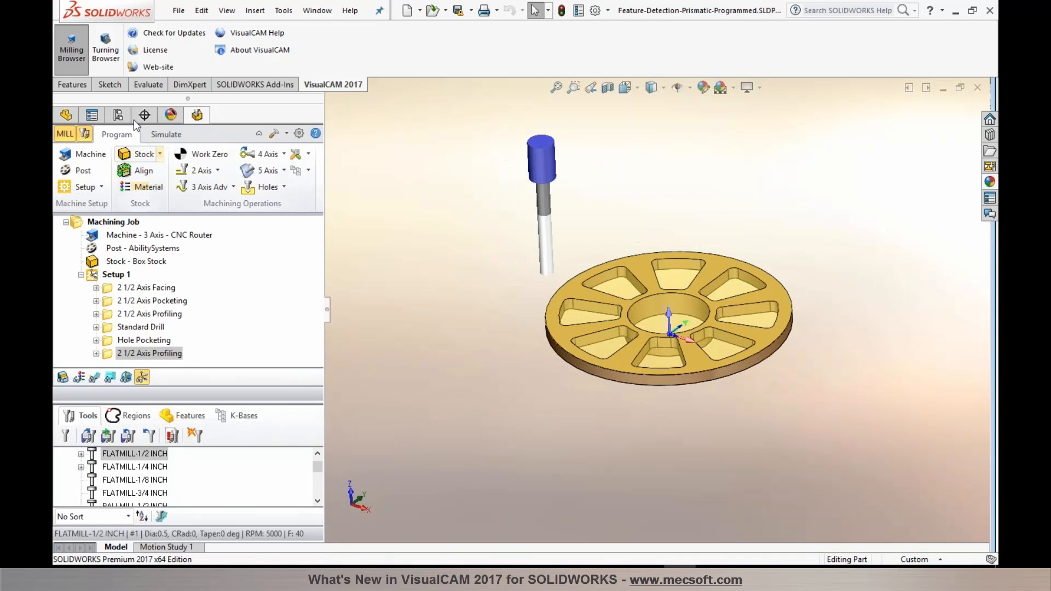
# - Turn on the machine display for simulation, simulate all of Setup 1 on the CNC Router, and pause during Hole Pocketing
pyautogui.click(166, 134)
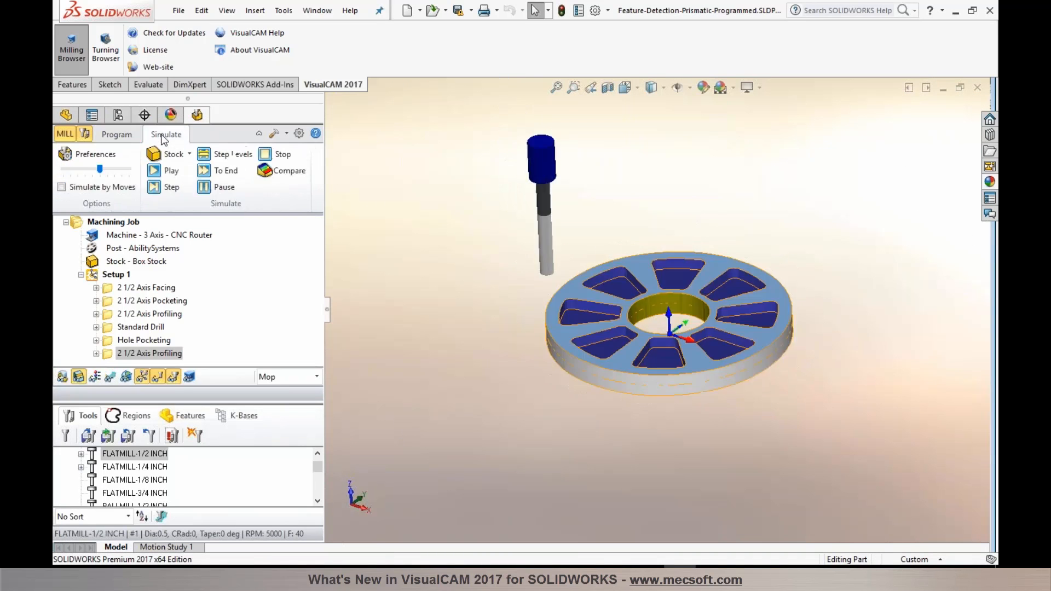
pyautogui.click(145, 235)
pyautogui.click(189, 378)
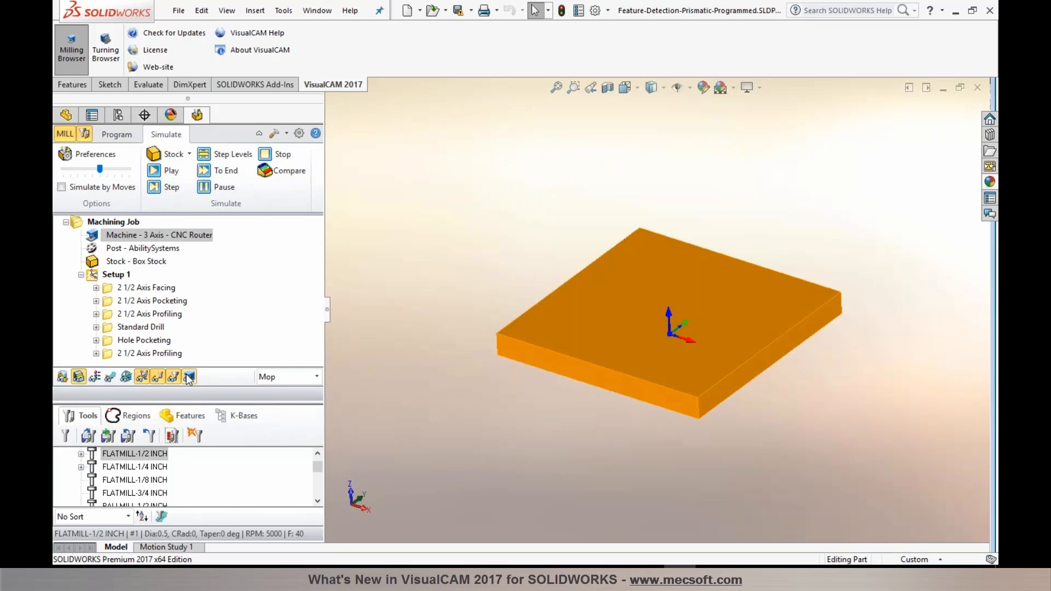
pyautogui.click(114, 278)
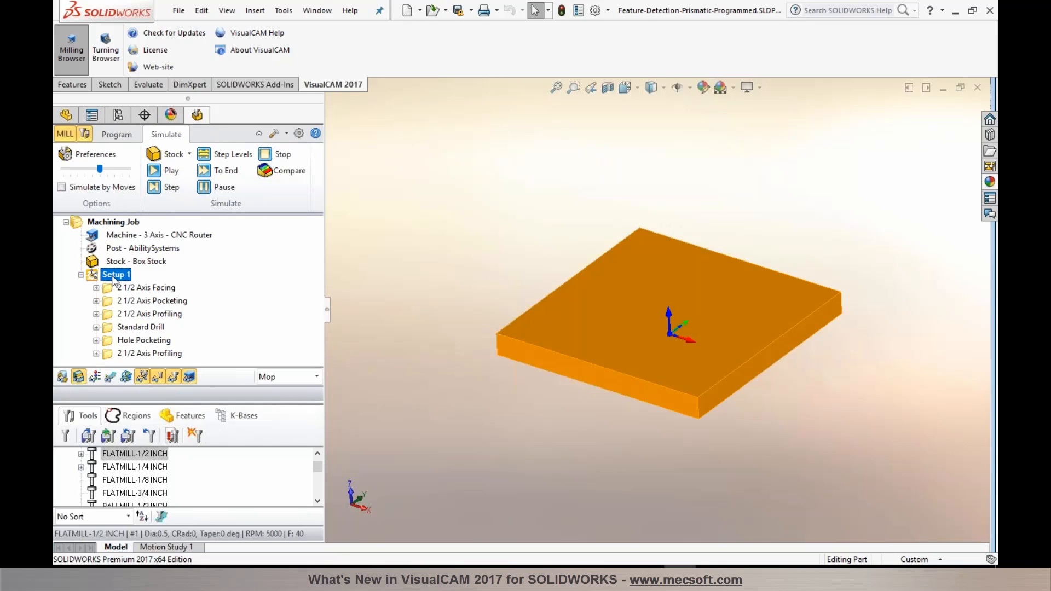
pyautogui.click(157, 174)
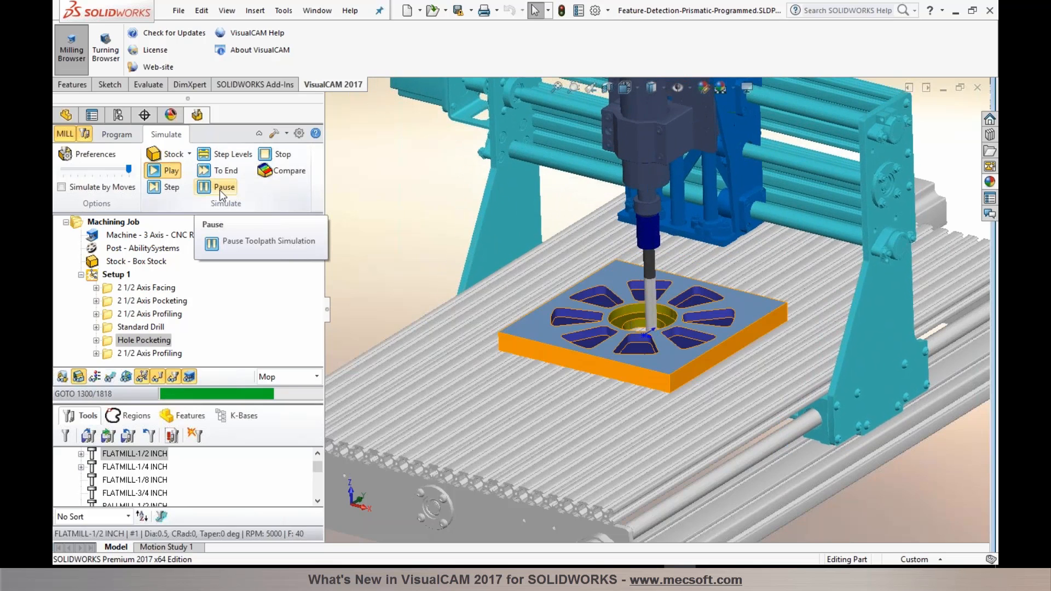
pyautogui.click(219, 190)
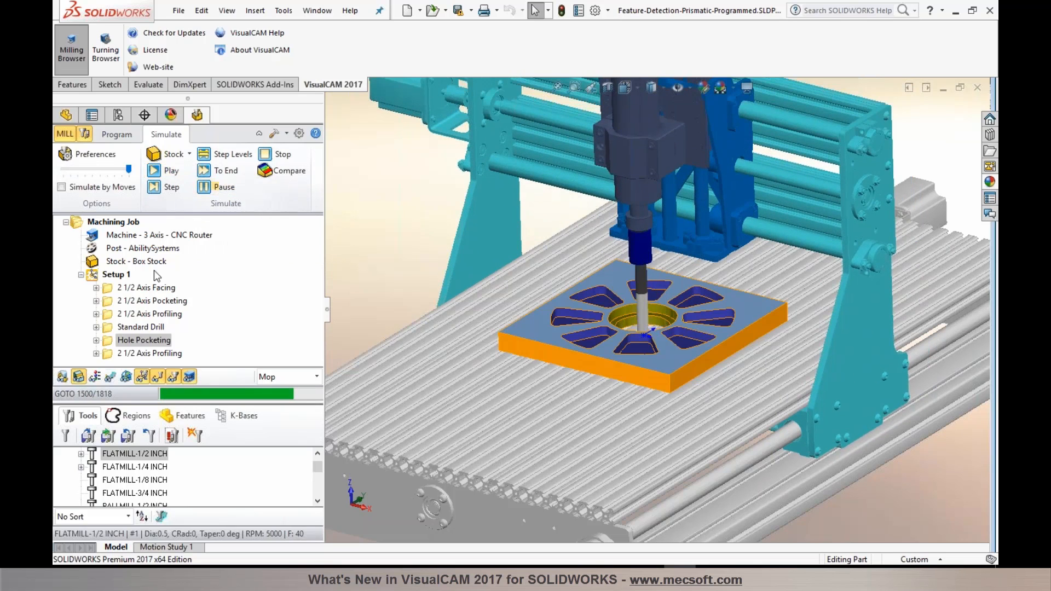
# - Change the drill type of the Standard Drill operation to Deep Drill in its cut parameters and regenerate the toolpath
pyautogui.click(117, 134)
pyautogui.click(121, 327)
pyautogui.doubleClick(109, 332)
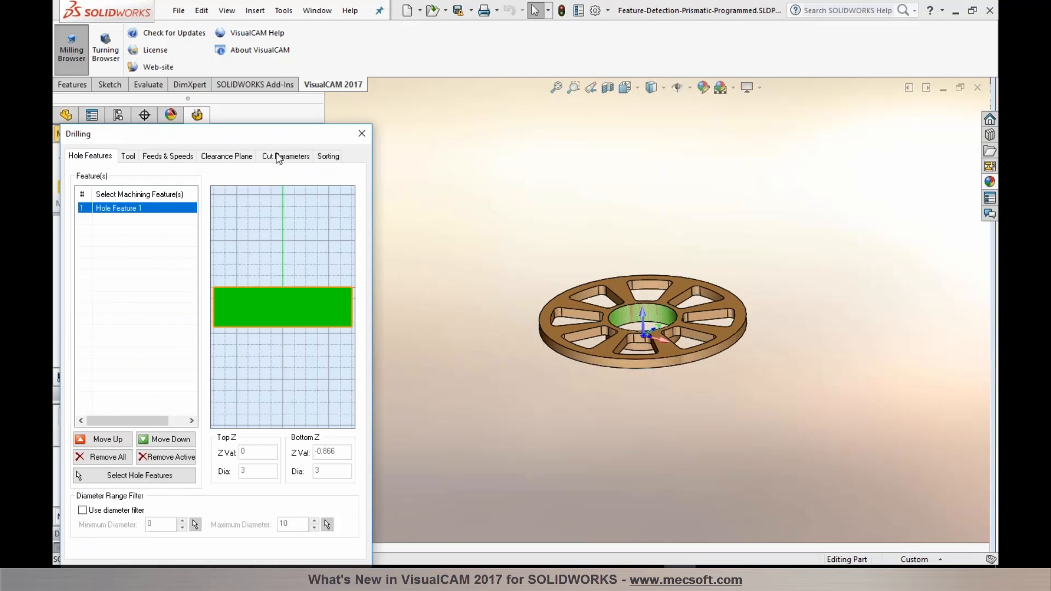
pyautogui.click(280, 157)
pyautogui.click(166, 196)
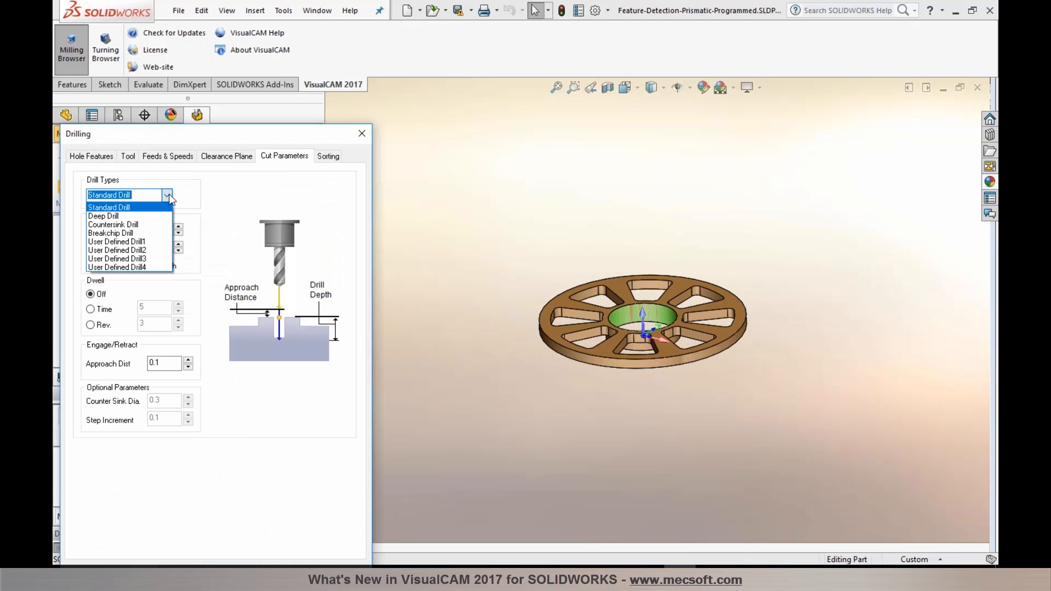
pyautogui.click(155, 216)
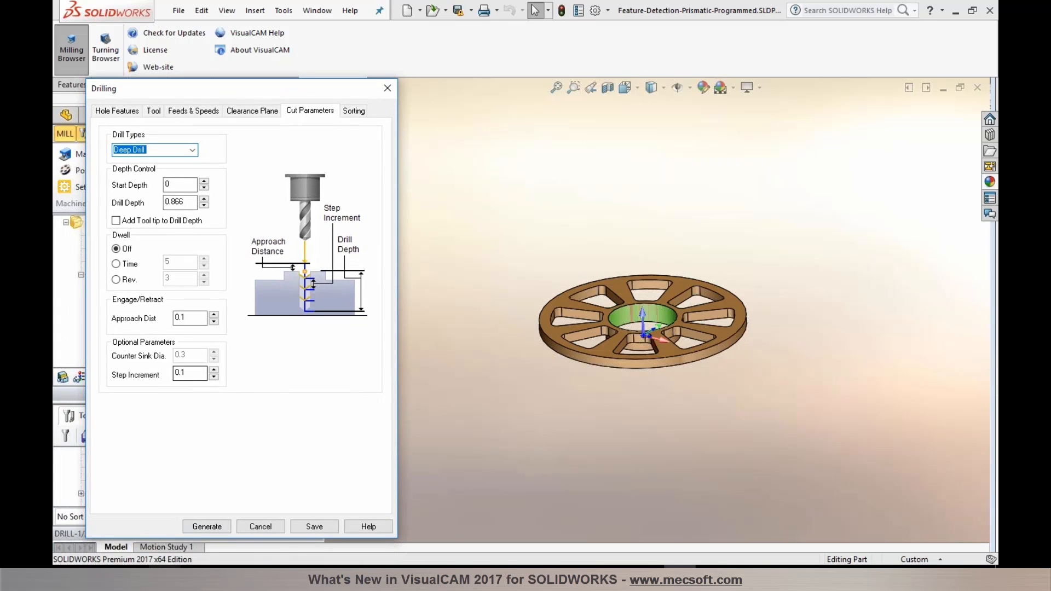
pyautogui.click(203, 527)
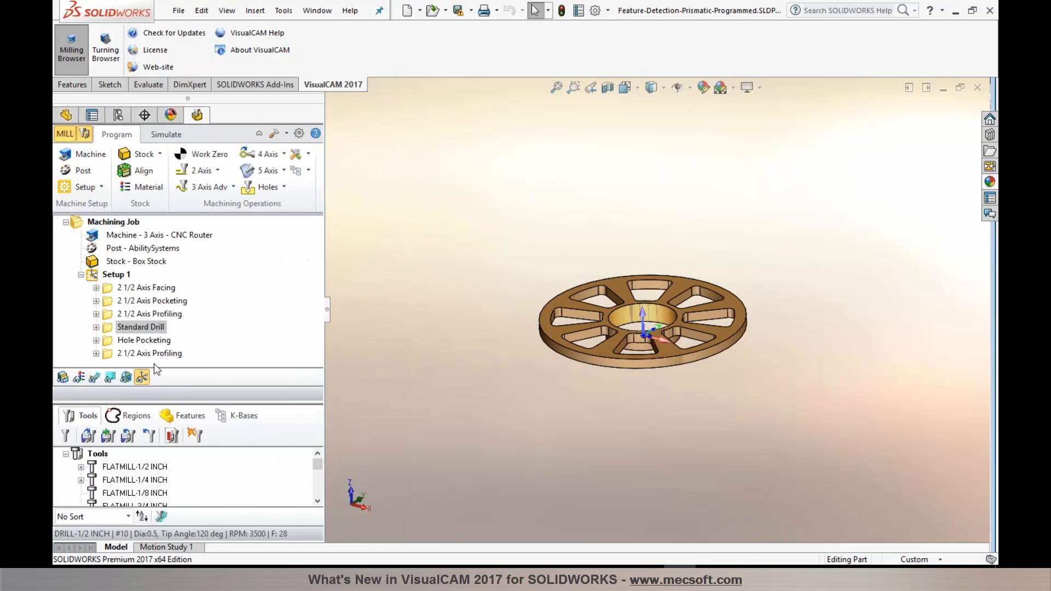
# - Simulate the Standard Drill operation, and play the final 2 1/2 Axis Profiling operation while raising the simulation speed to maximum
pyautogui.click(164, 136)
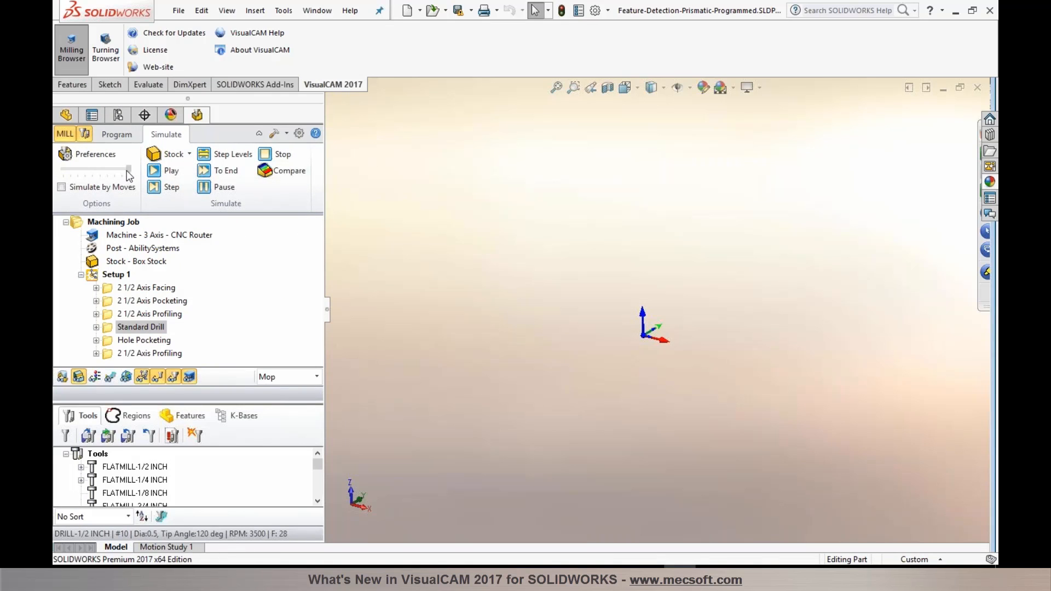
pyautogui.click(167, 171)
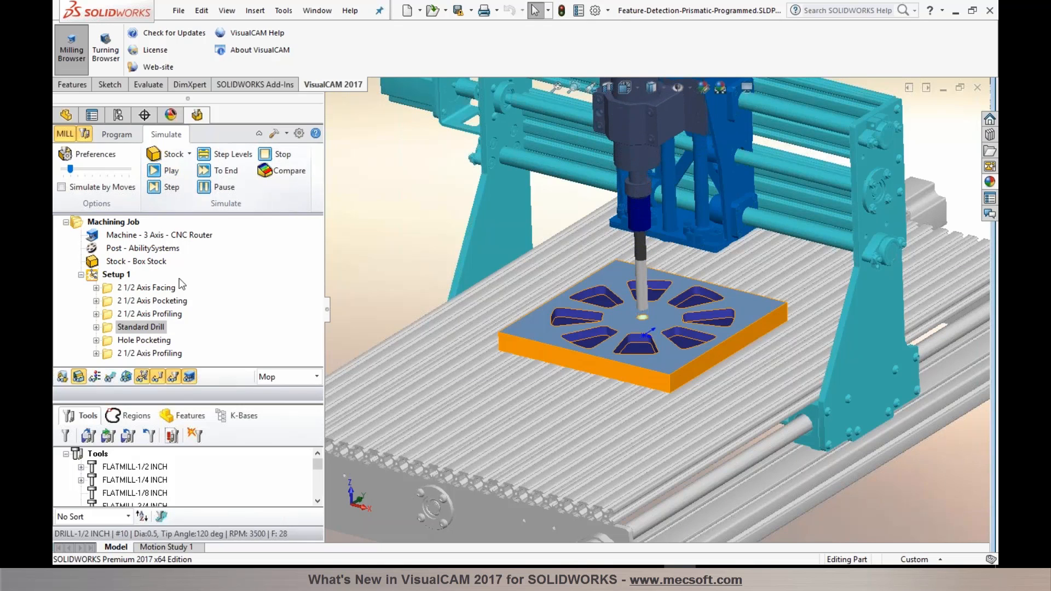
pyautogui.click(153, 341)
pyautogui.click(153, 351)
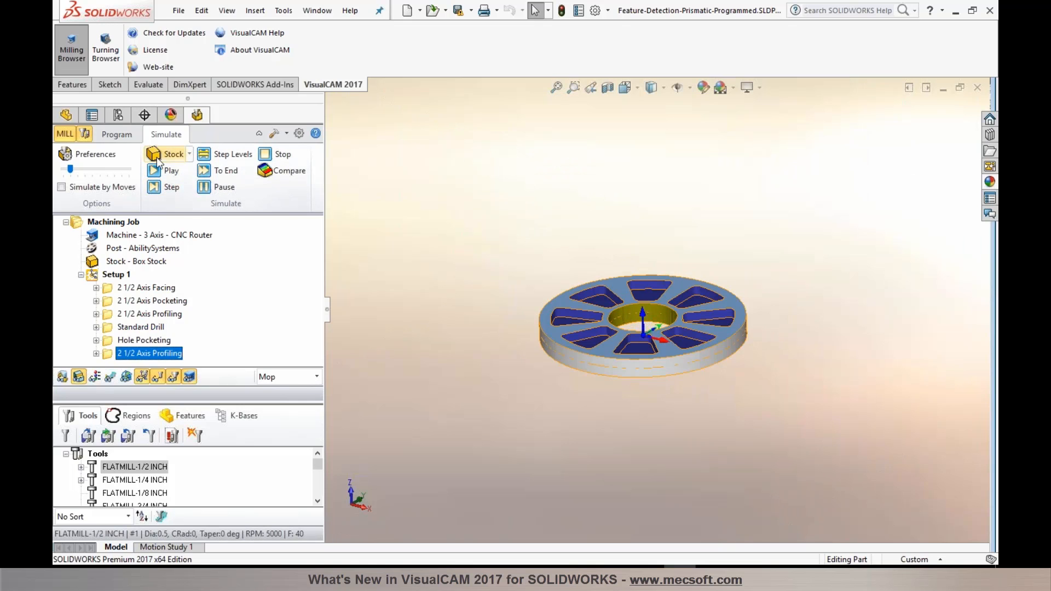
pyautogui.click(165, 170)
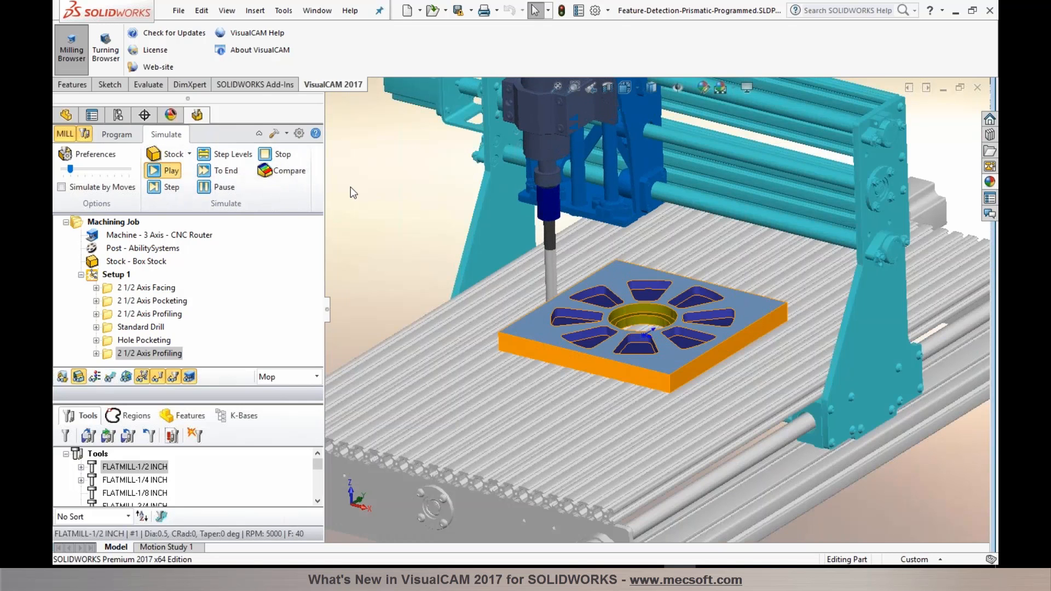
pyautogui.moveTo(75, 170); pyautogui.dragTo(112, 170)
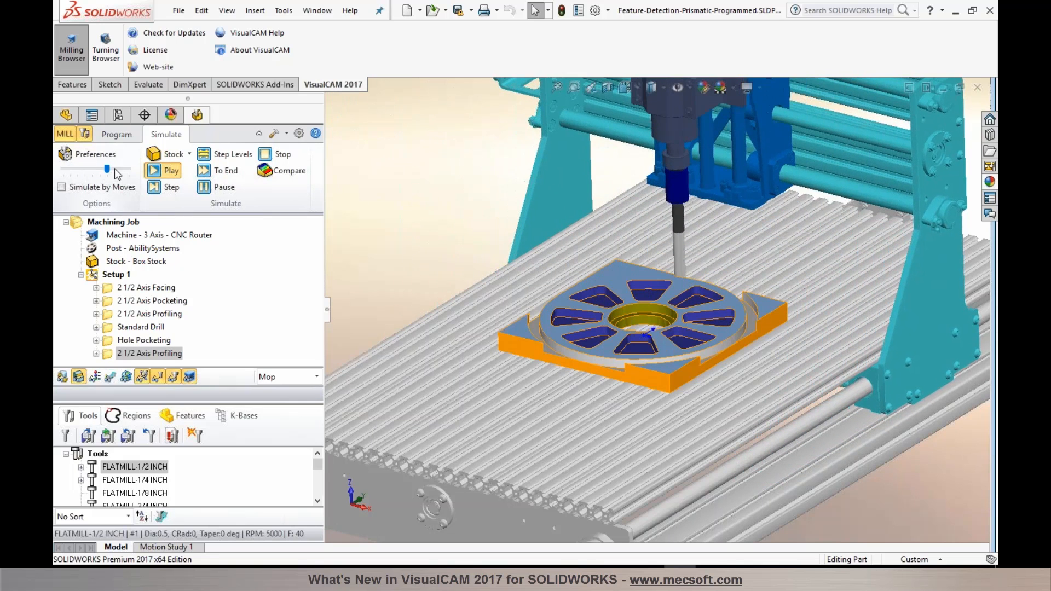
pyautogui.moveTo(115, 169); pyautogui.dragTo(136, 170)
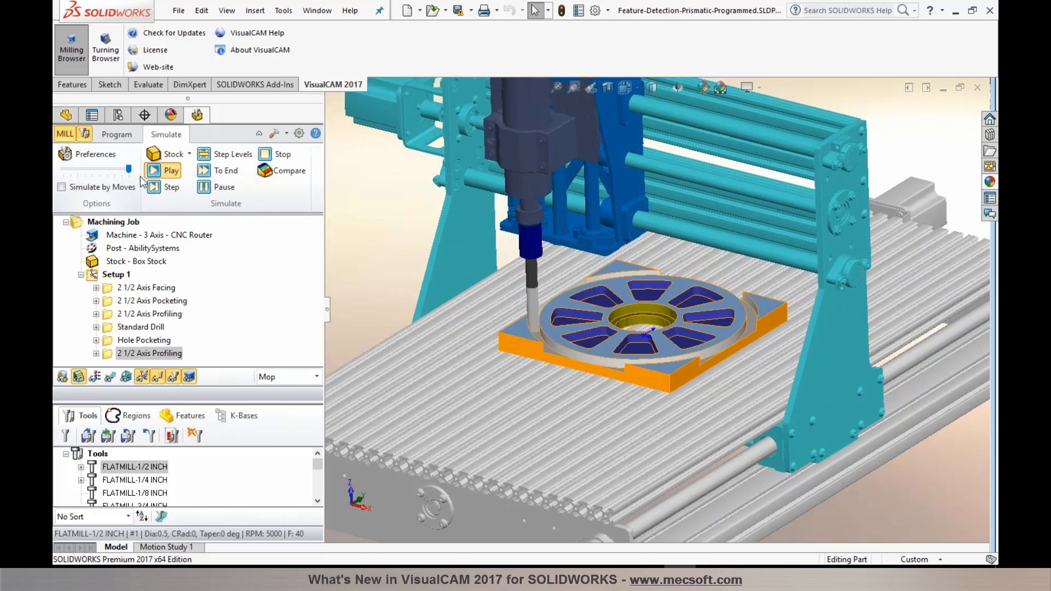
pyautogui.click(164, 157)
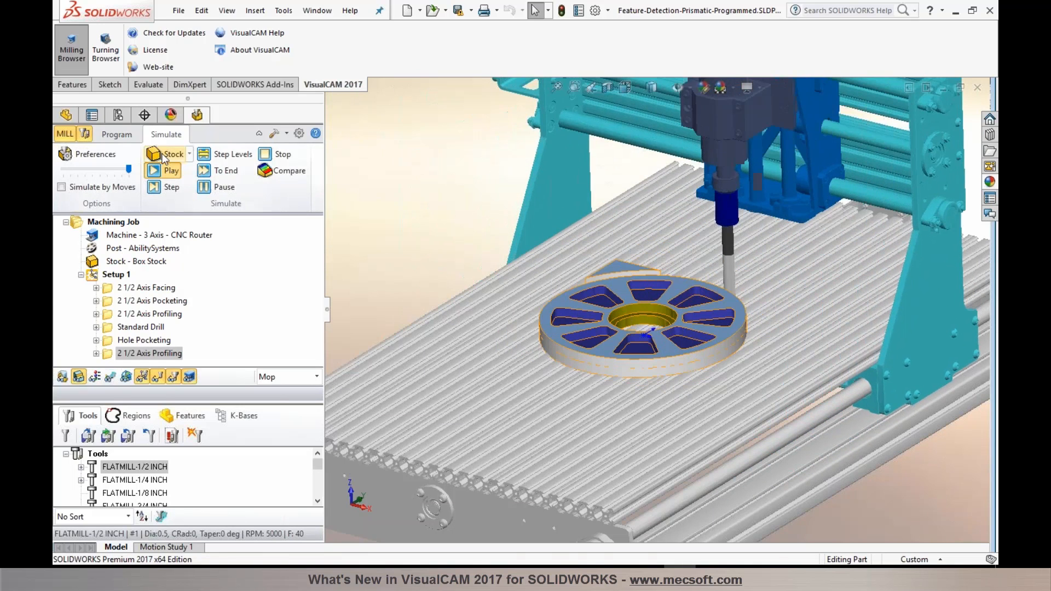
# - Return to the programming view of the machining job and close the wheel part
pyautogui.click(117, 135)
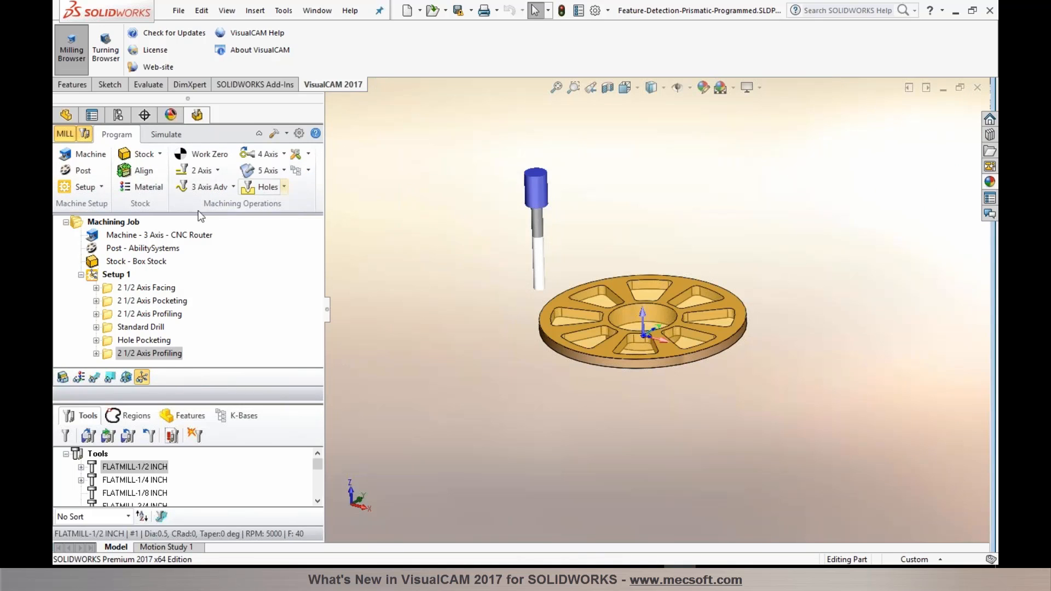
pyautogui.click(113, 222)
pyautogui.click(979, 89)
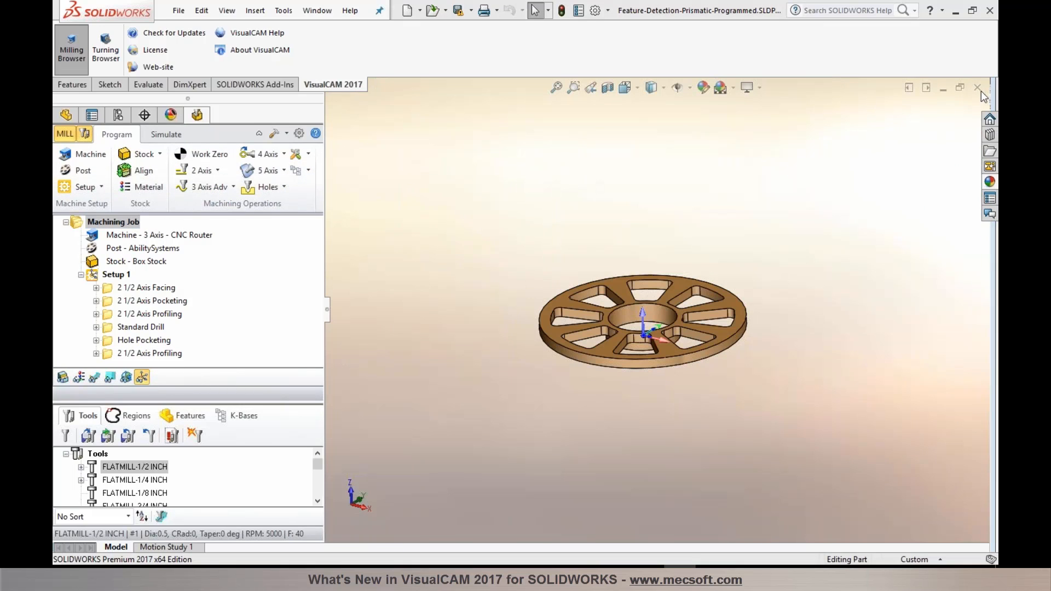
pyautogui.click(544, 301)
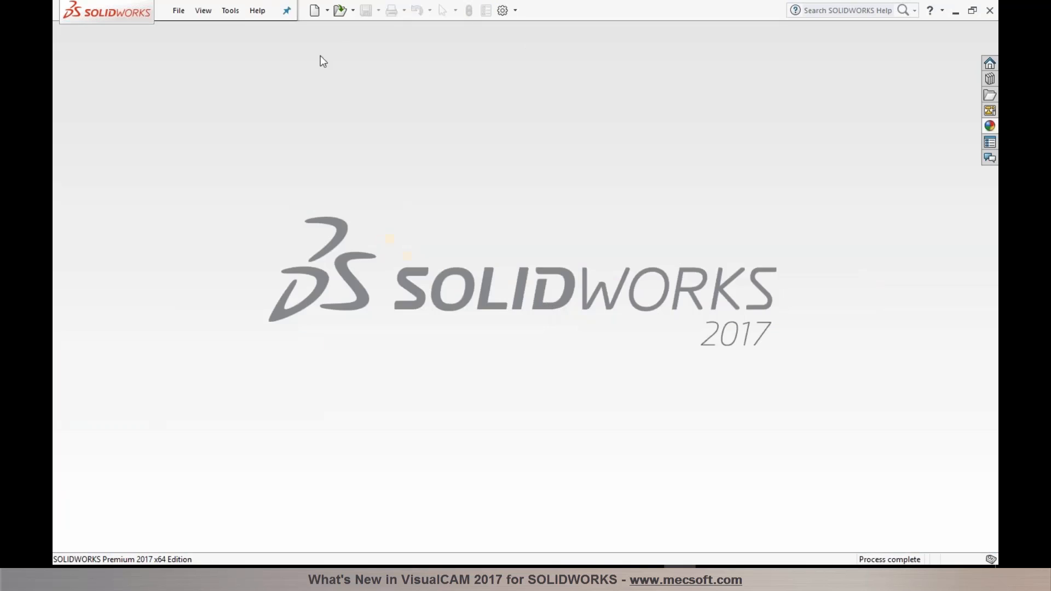
# - Open the part 4Ax_DriveSurfaceMachining.SLDPRT and enlarge the machining job tree to show the whole job
pyautogui.click(340, 11)
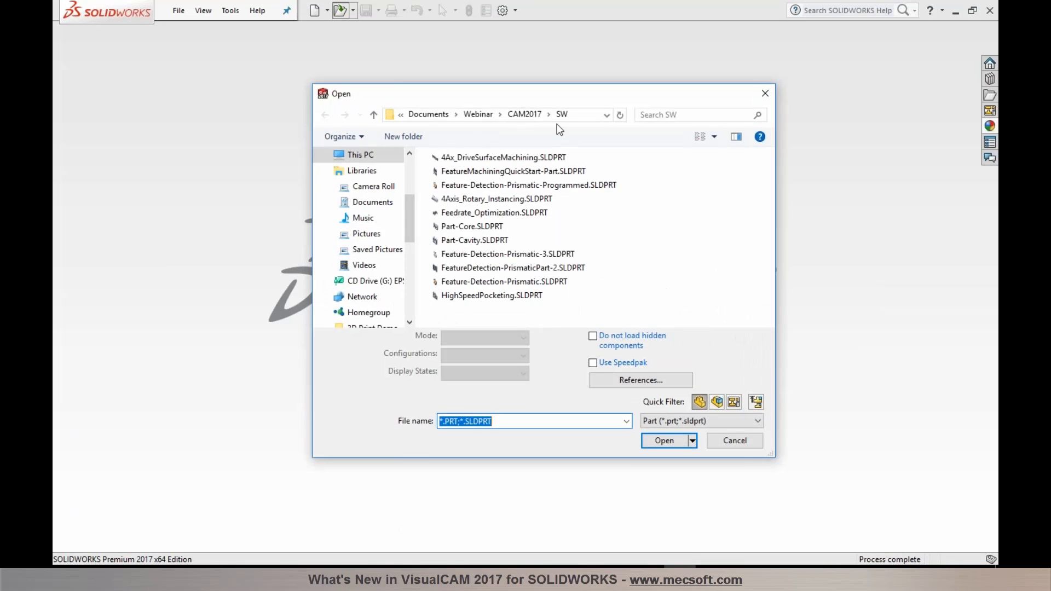
pyautogui.click(559, 158)
pyautogui.click(671, 426)
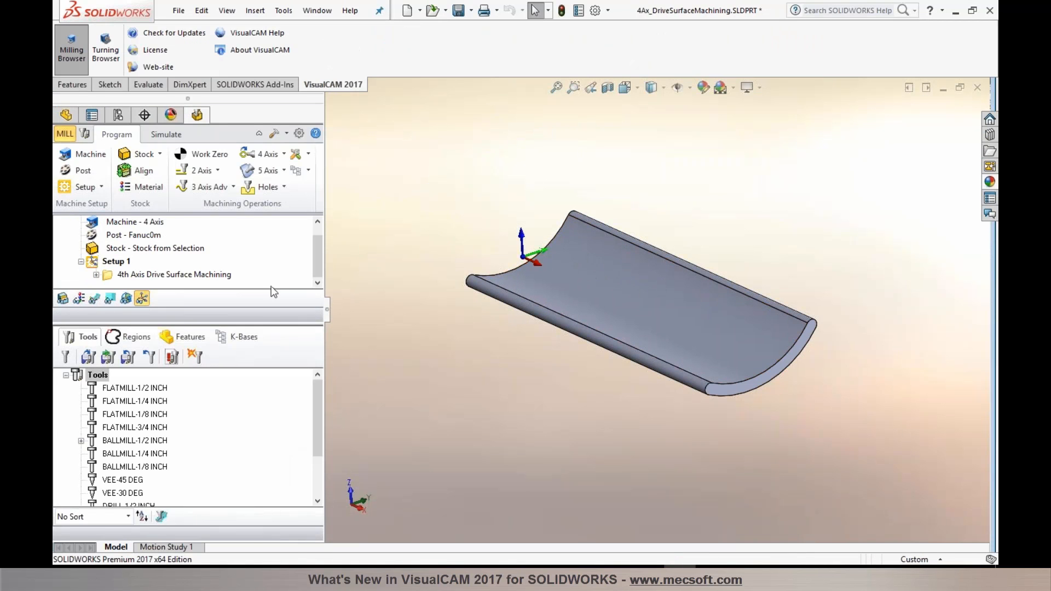
pyautogui.moveTo(258, 323); pyautogui.dragTo(254, 411)
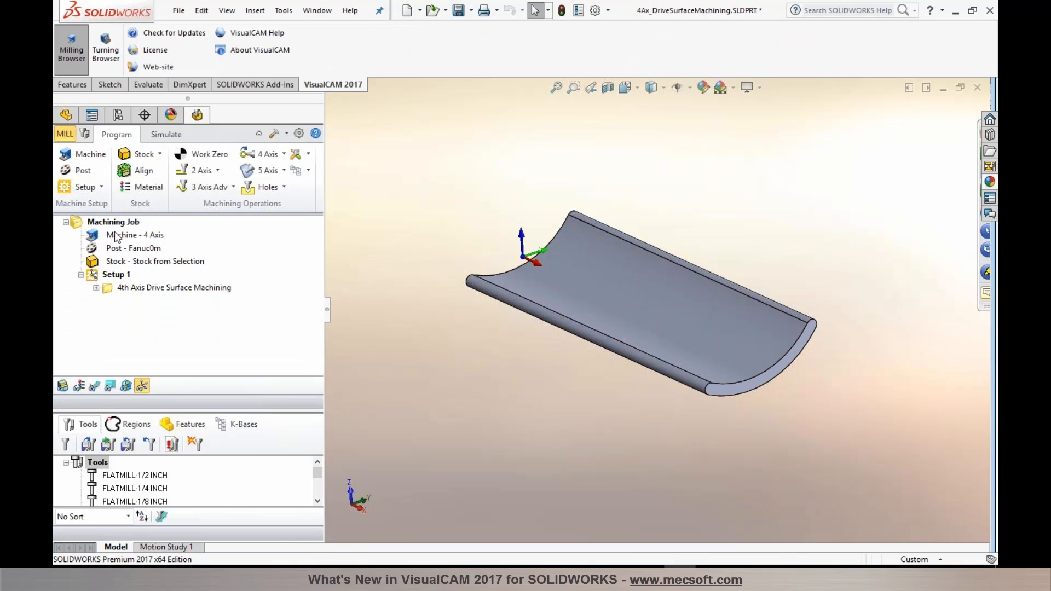
# - Load the machine tool definition from file in the machine setup, choosing Tormach-Rotary+X as the current machine tool
pyautogui.click(88, 155)
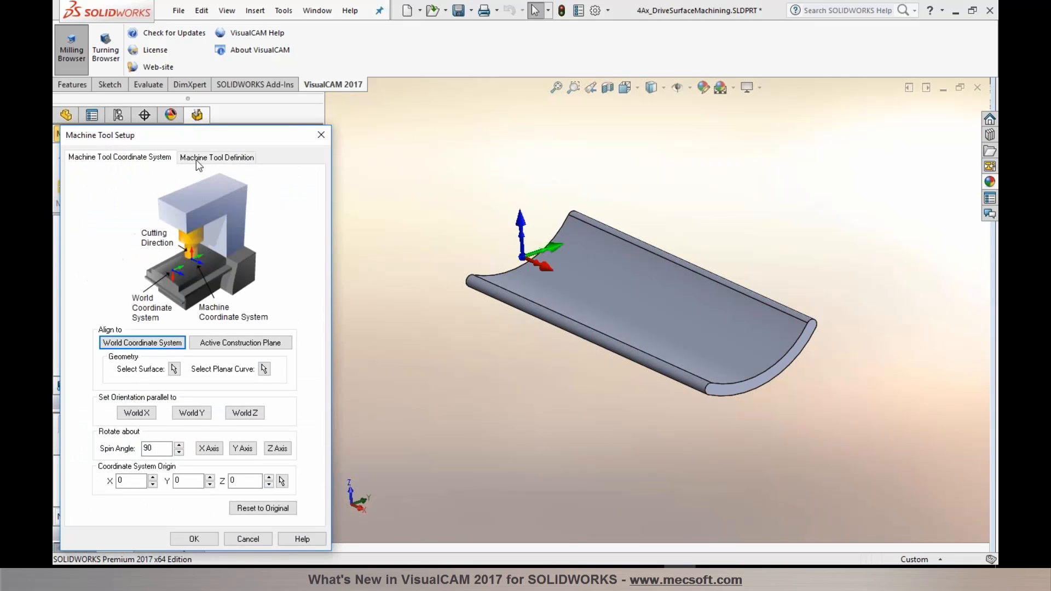
pyautogui.click(196, 160)
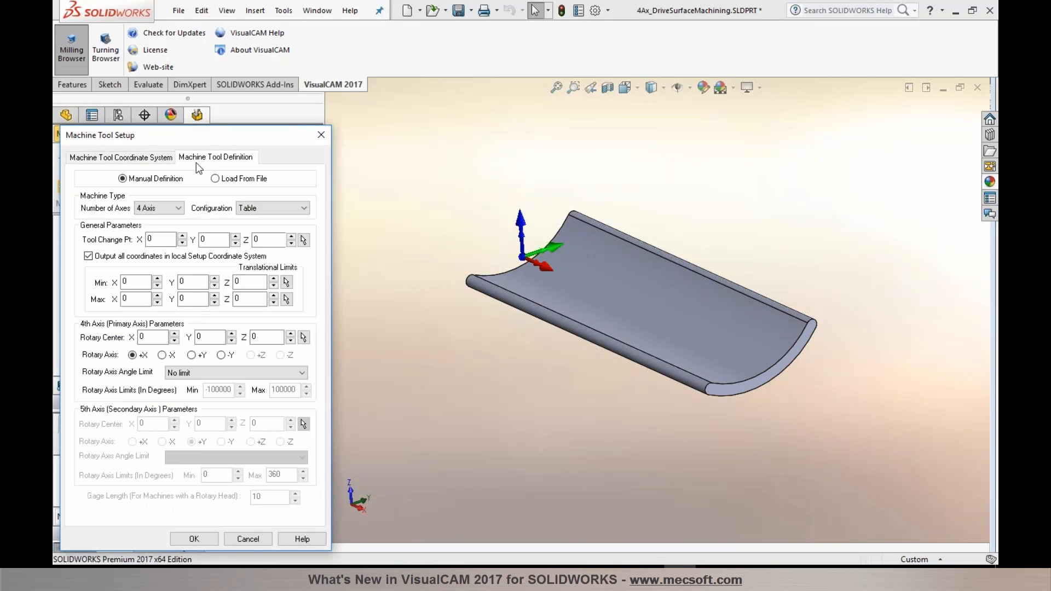
pyautogui.click(231, 183)
pyautogui.click(243, 203)
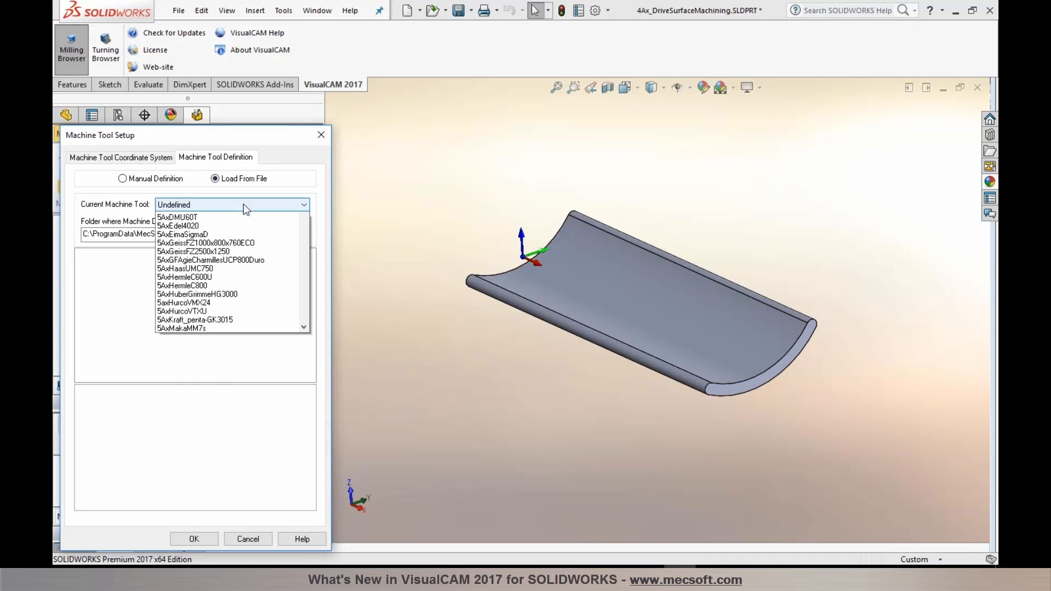
pyautogui.moveTo(300, 242); pyautogui.dragTo(303, 376)
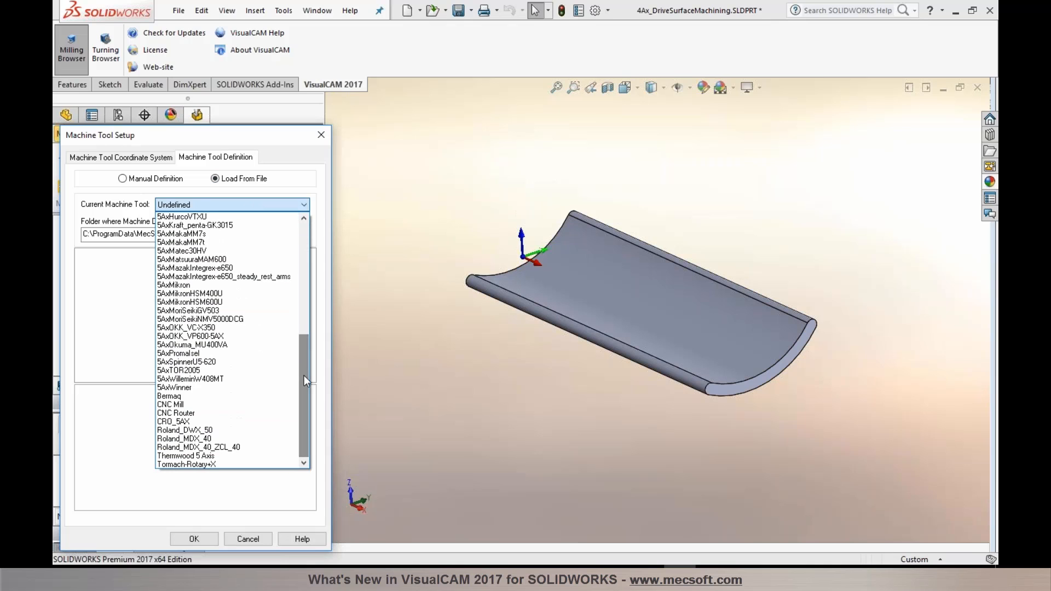
pyautogui.click(262, 465)
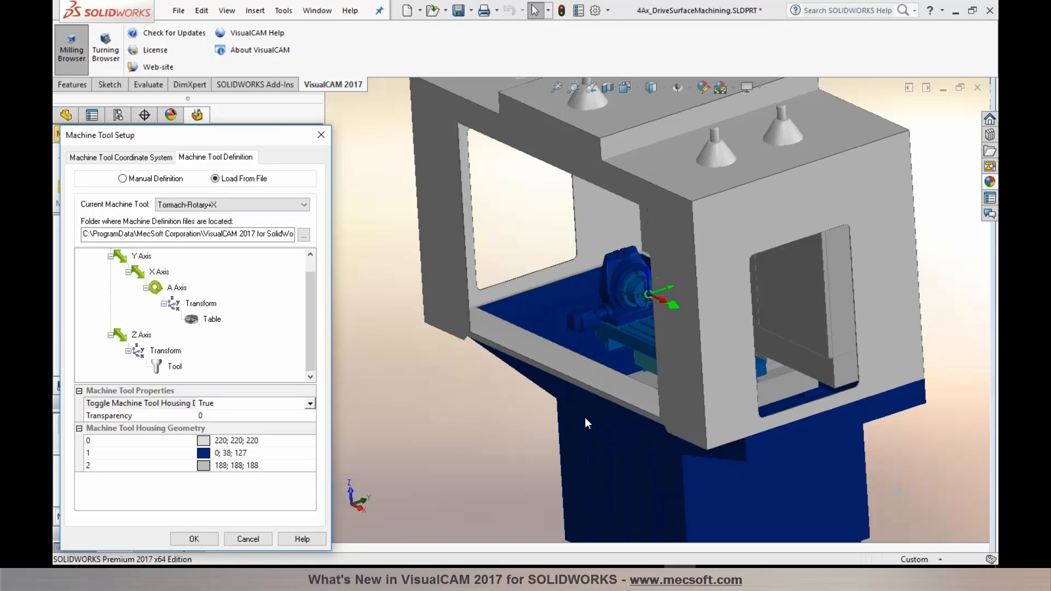
# - Set the machine tool housing display to False and accept the machine tool setup
pyautogui.click(309, 406)
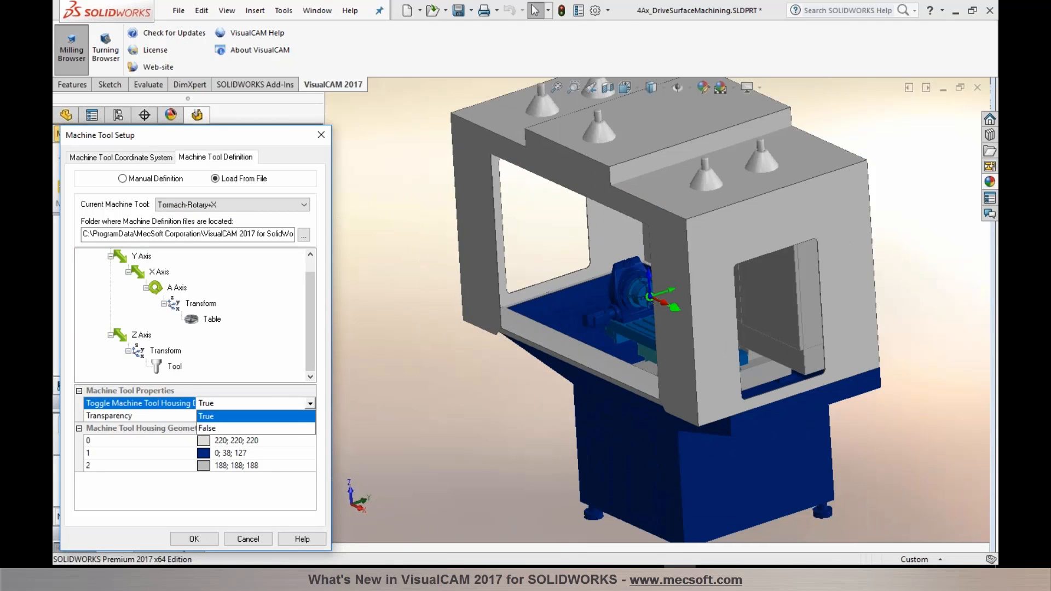
pyautogui.click(274, 428)
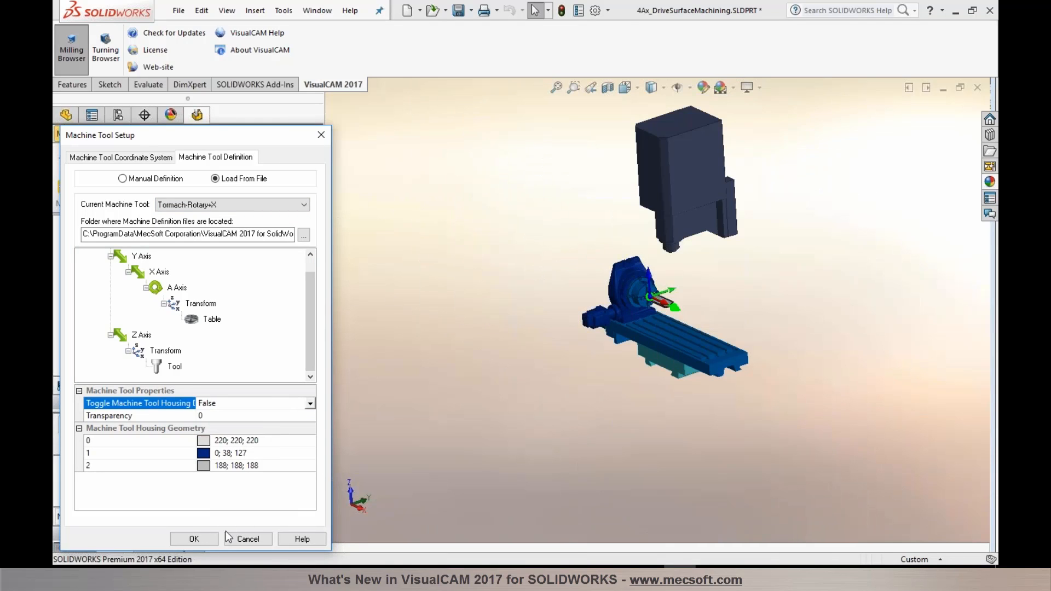
pyautogui.click(196, 539)
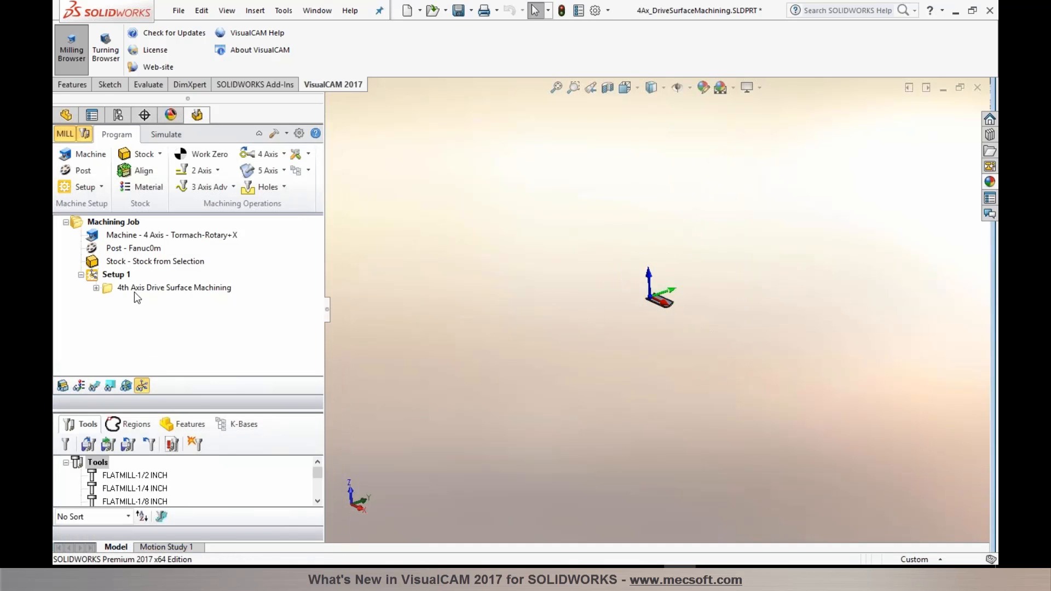
# - Simulate the 4th Axis Drive Surface Machining operations on the machine without its housing, reducing the simulation speed before pausing
pyautogui.click(133, 289)
pyautogui.click(166, 134)
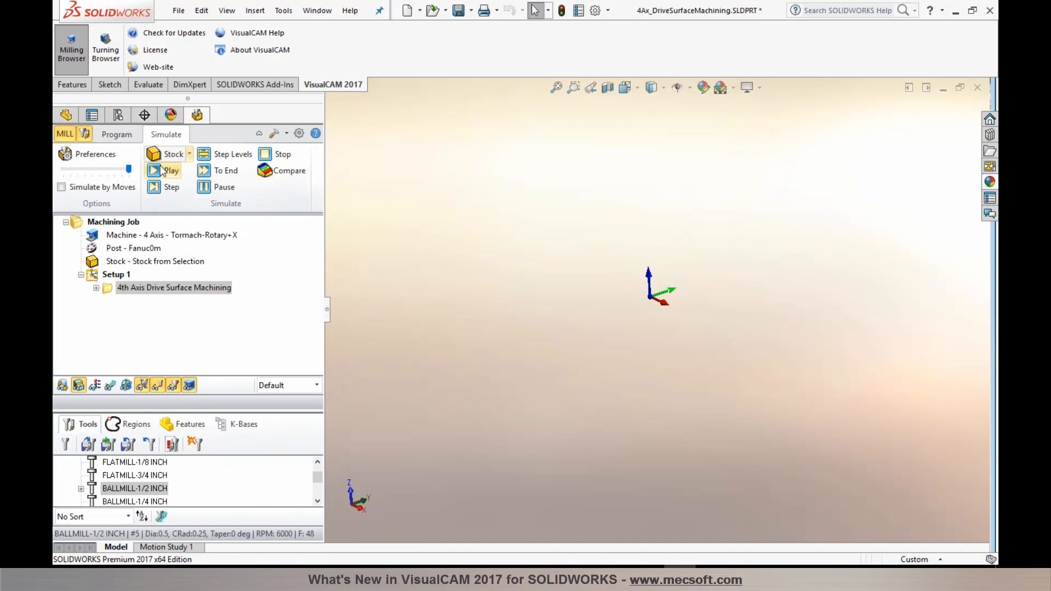
pyautogui.click(162, 171)
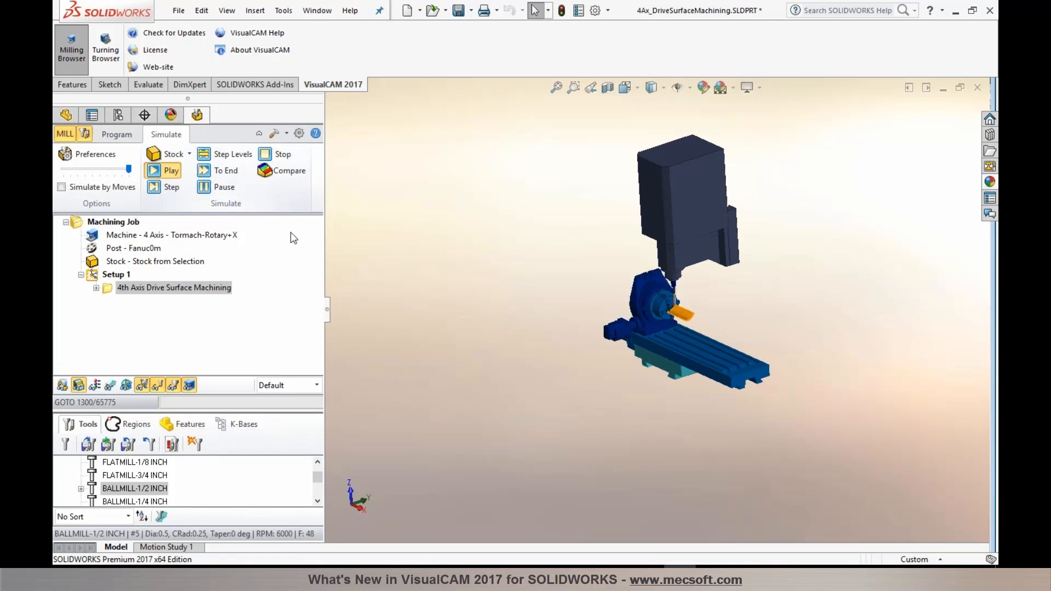
pyautogui.scroll(-5, 689, 309)
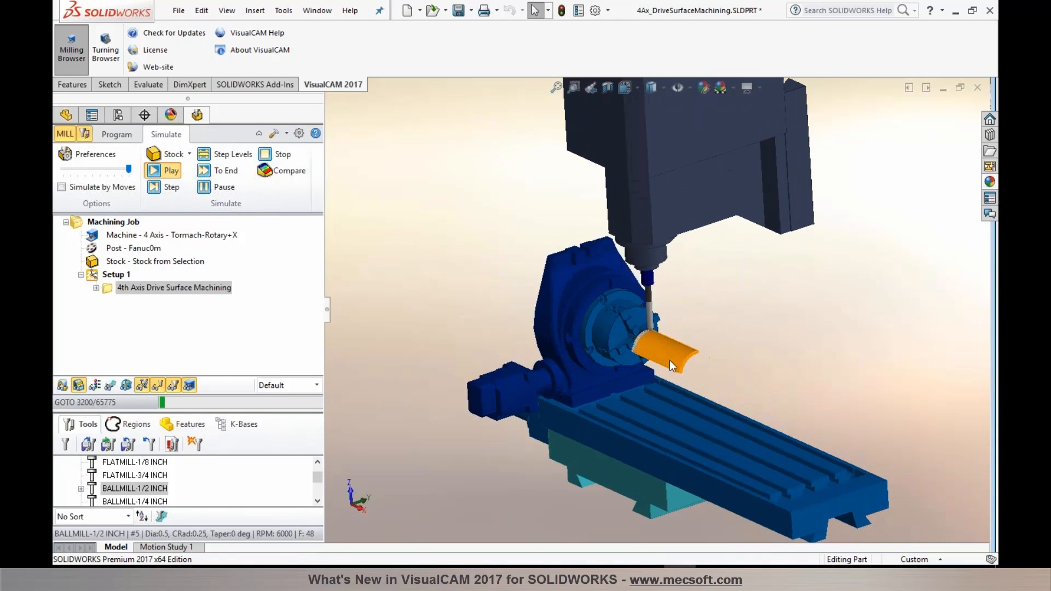
pyautogui.scroll(-6, 666, 364)
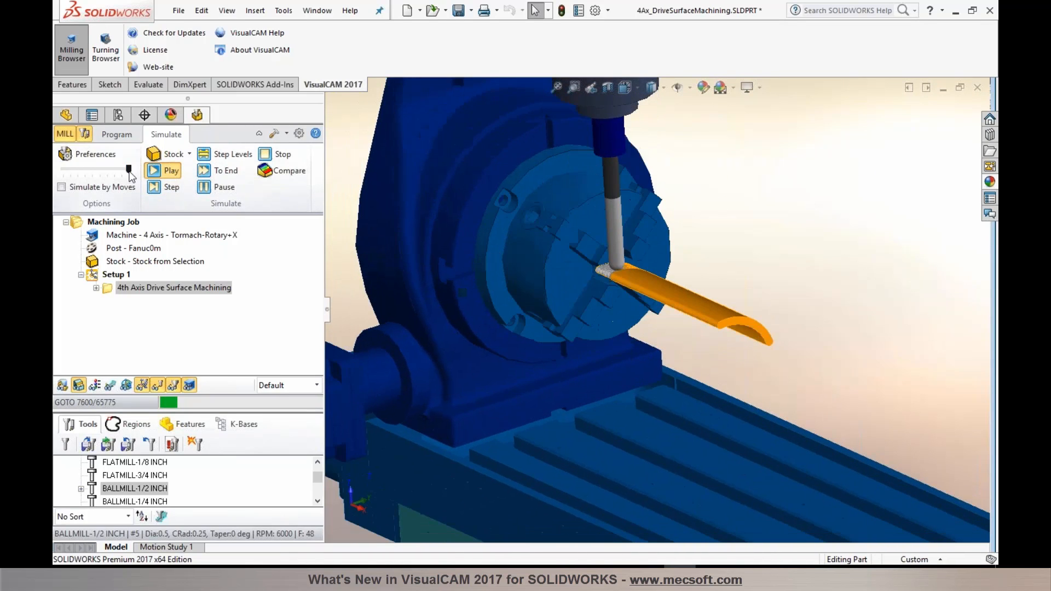
pyautogui.moveTo(127, 169); pyautogui.dragTo(78, 168)
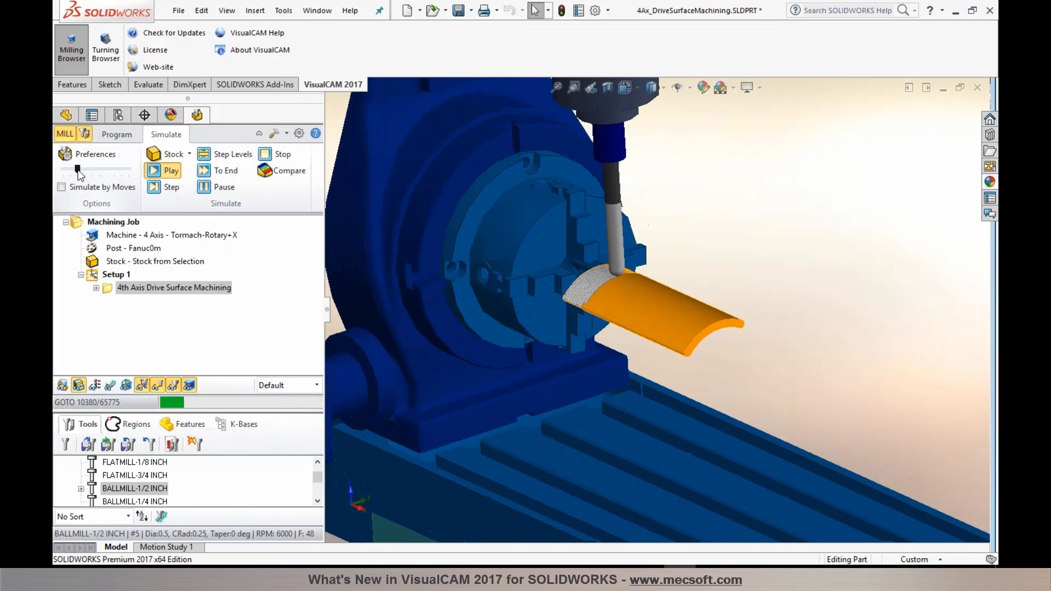
pyautogui.click(204, 187)
# - Reopen the machine tool definition, set the housing display to True and accept the setup
pyautogui.doubleClick(151, 235)
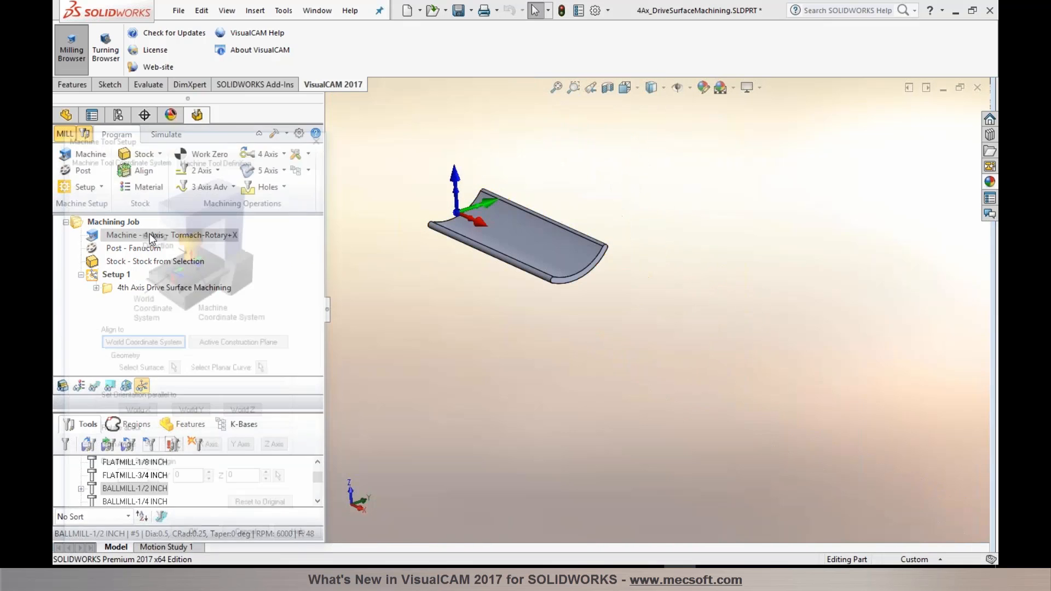
pyautogui.click(215, 157)
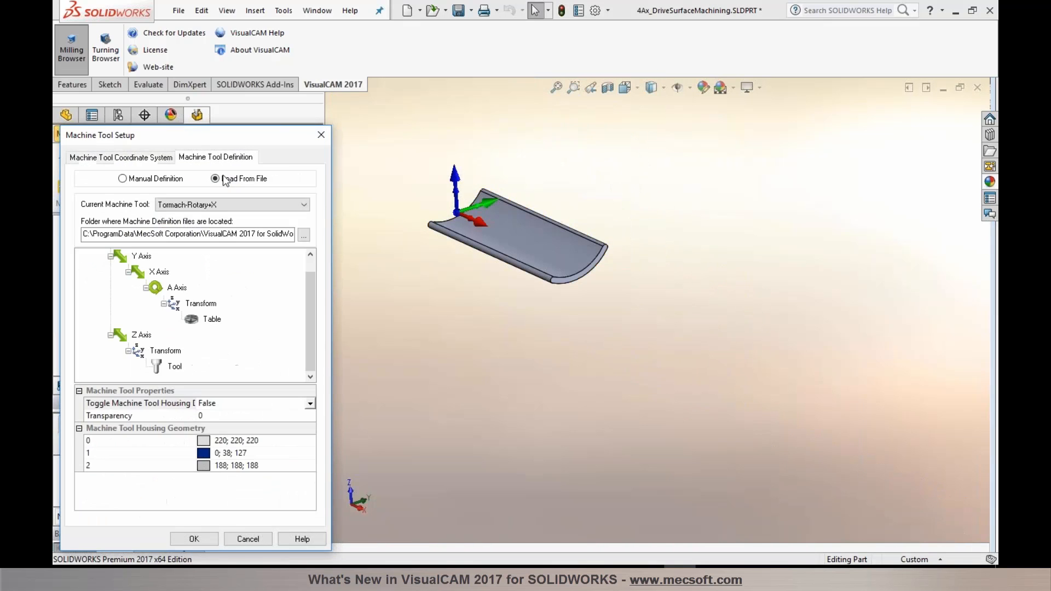
pyautogui.click(300, 405)
pyautogui.click(300, 404)
pyautogui.click(290, 416)
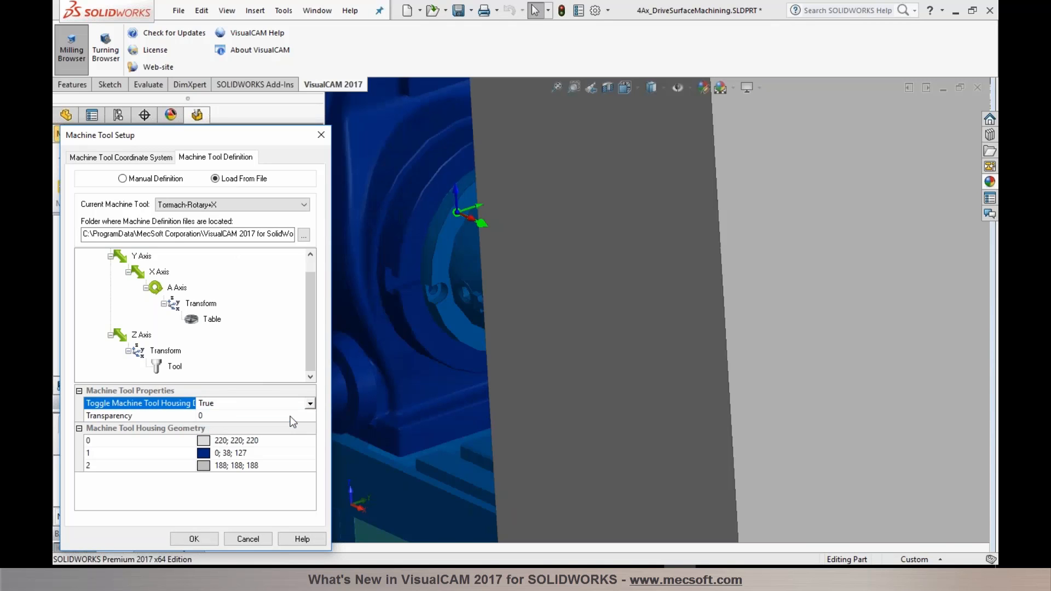
pyautogui.click(195, 538)
# - Play the 4th Axis Drive Surface Machining simulation again with the full machine housing displayed
pyautogui.scroll(-3, 547, 359)
pyautogui.click(177, 138)
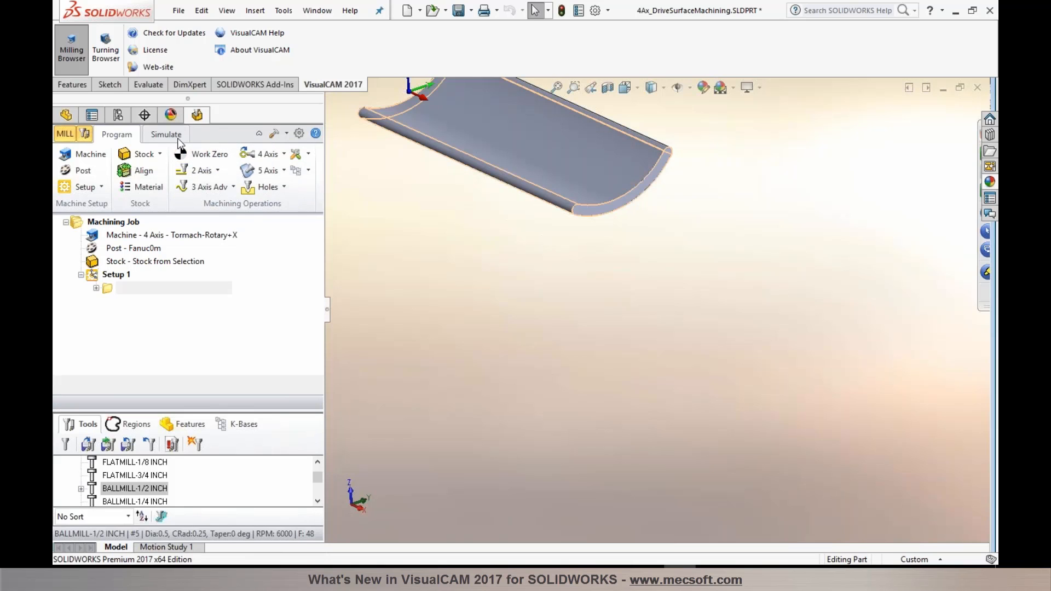
pyautogui.click(162, 171)
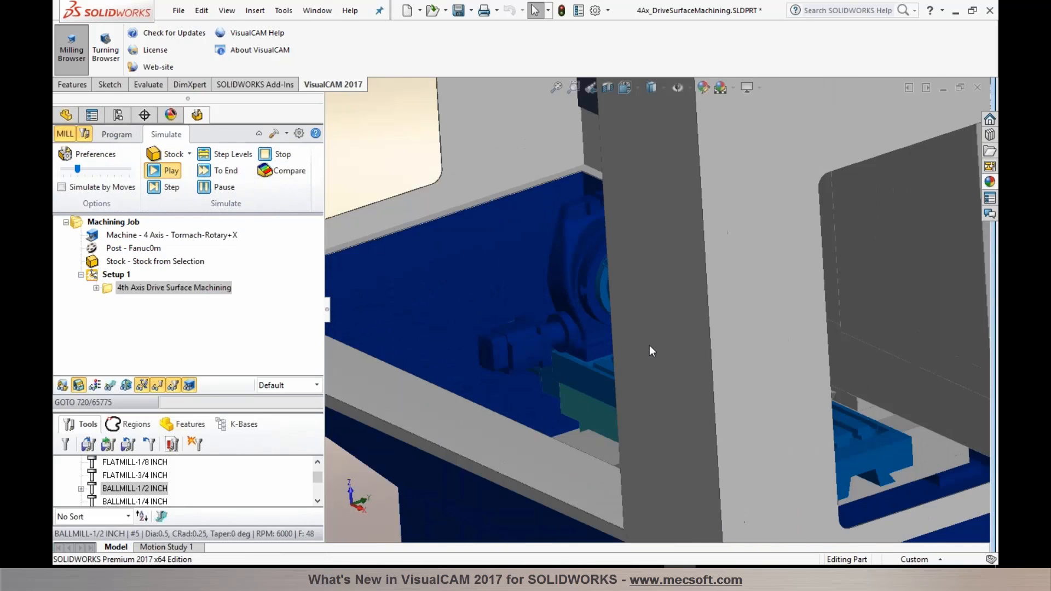
pyautogui.scroll(3, 649, 345)
pyautogui.moveTo(656, 340); pyautogui.dragTo(700, 335, button='right')
pyautogui.rightClick(675, 340)
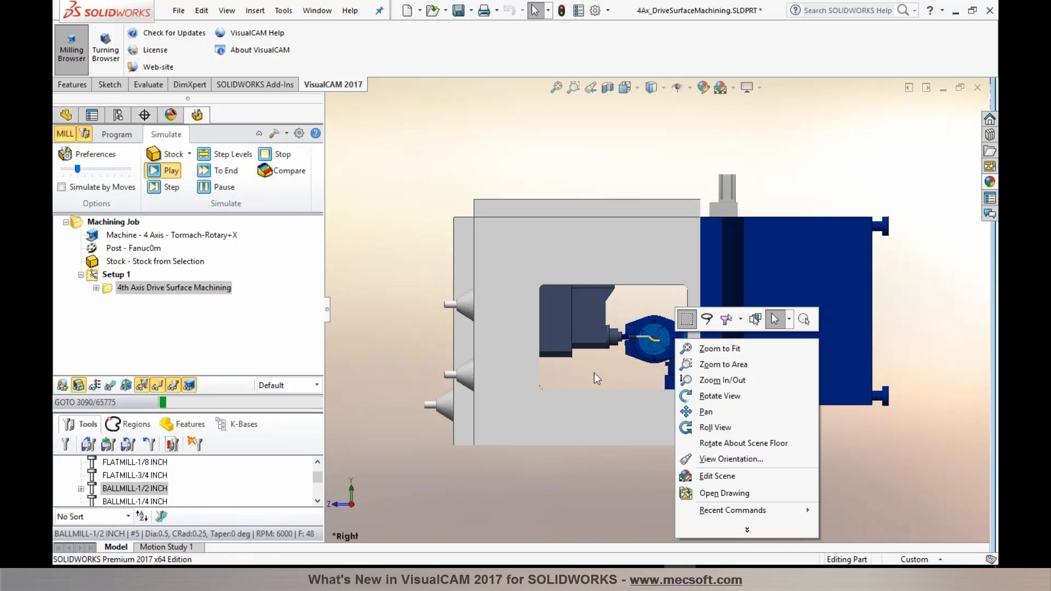